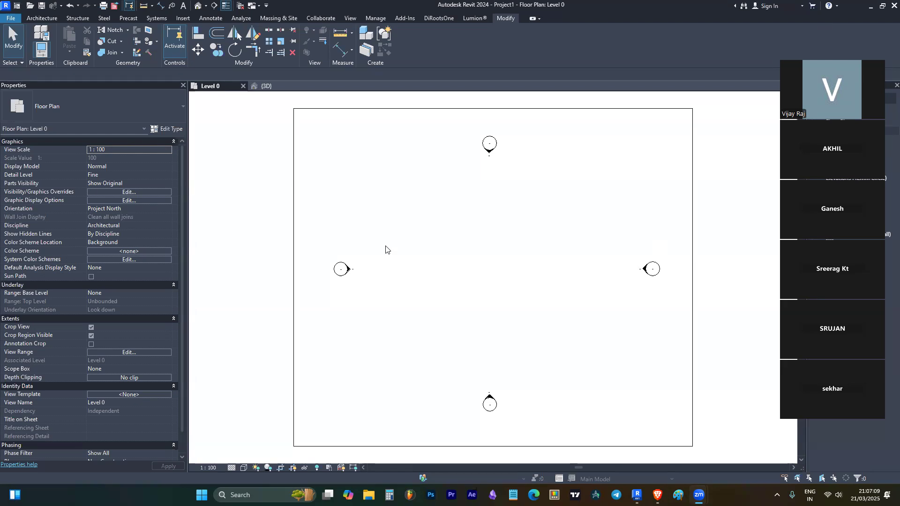
# Step: Start creating a new family so that its template file can be chosen
pyautogui.click(385, 249)
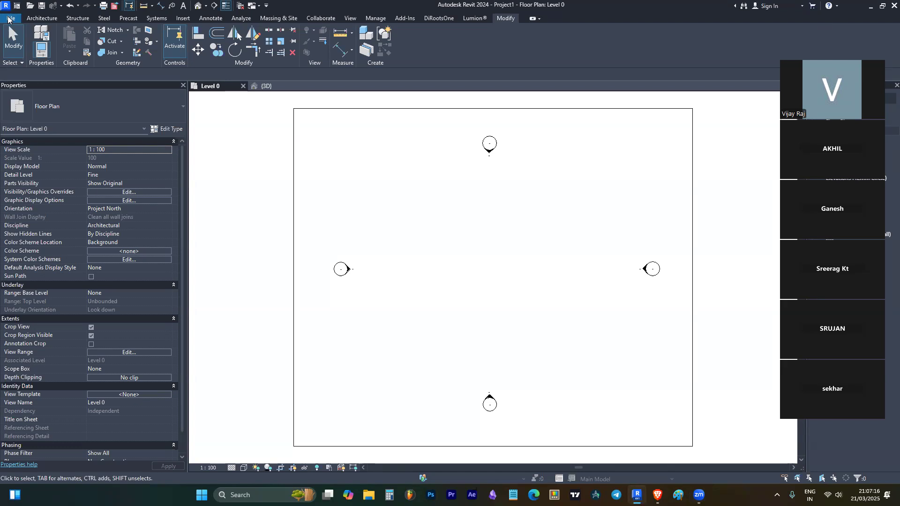
pyautogui.click(46, 18)
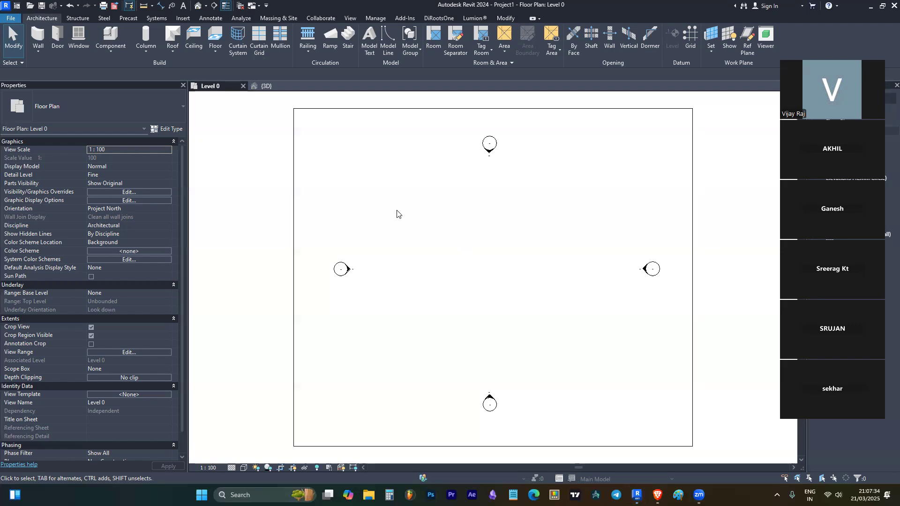
pyautogui.click(20, 18)
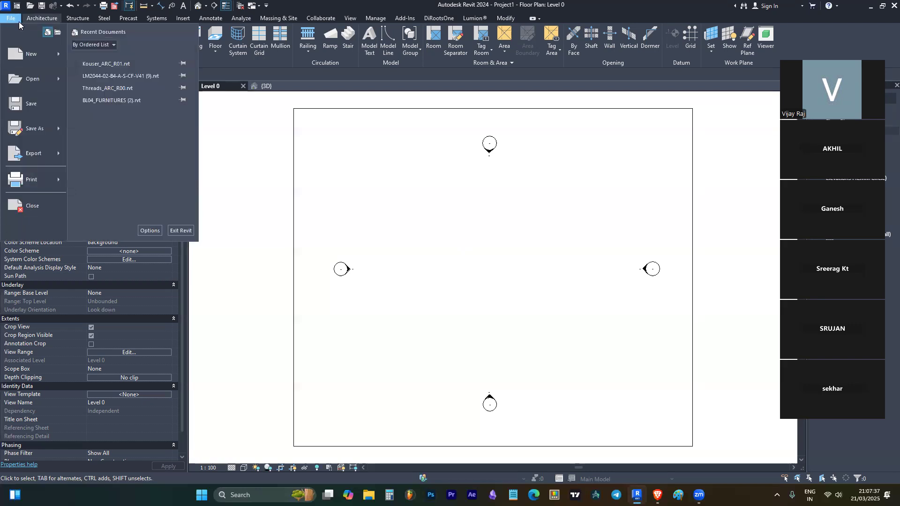
pyautogui.moveTo(62, 62)
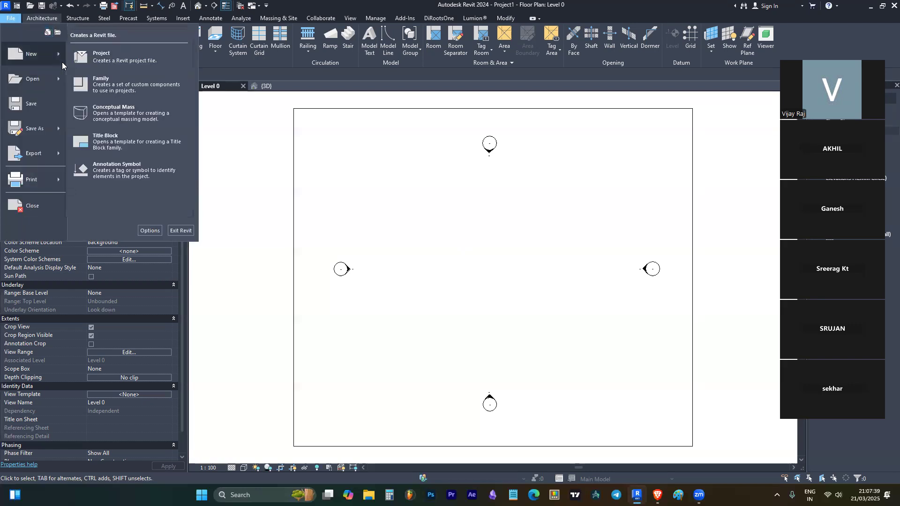
pyautogui.click(111, 84)
# Step: Browse the family template files and preview the Metric Detail Item, Metric Door and Metric Column templates
pyautogui.click(394, 219)
pyautogui.scroll(-1, 394, 224)
pyautogui.scroll(-1, 395, 224)
pyautogui.click(384, 253)
pyautogui.scroll(-2, 383, 218)
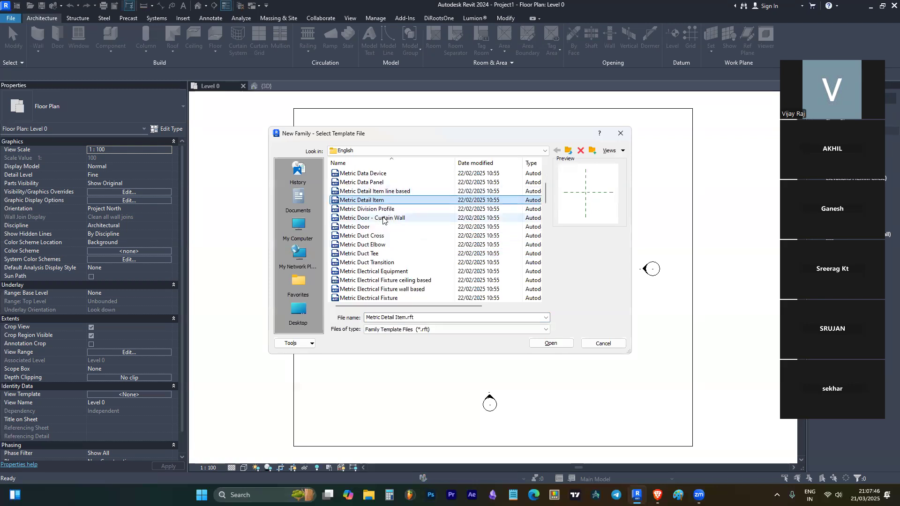
pyautogui.click(388, 228)
pyautogui.scroll(-2, 387, 230)
pyautogui.scroll(2, 388, 230)
pyautogui.scroll(4, 387, 230)
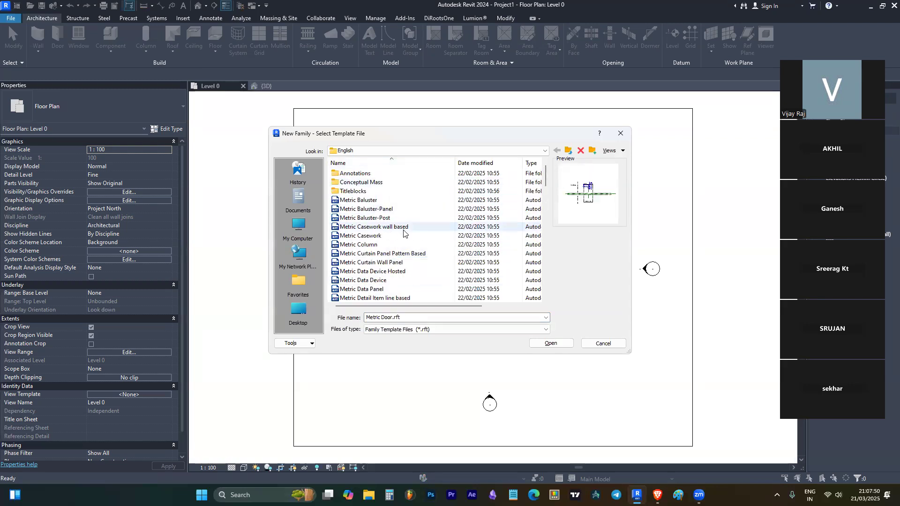
pyautogui.scroll(-2, 403, 220)
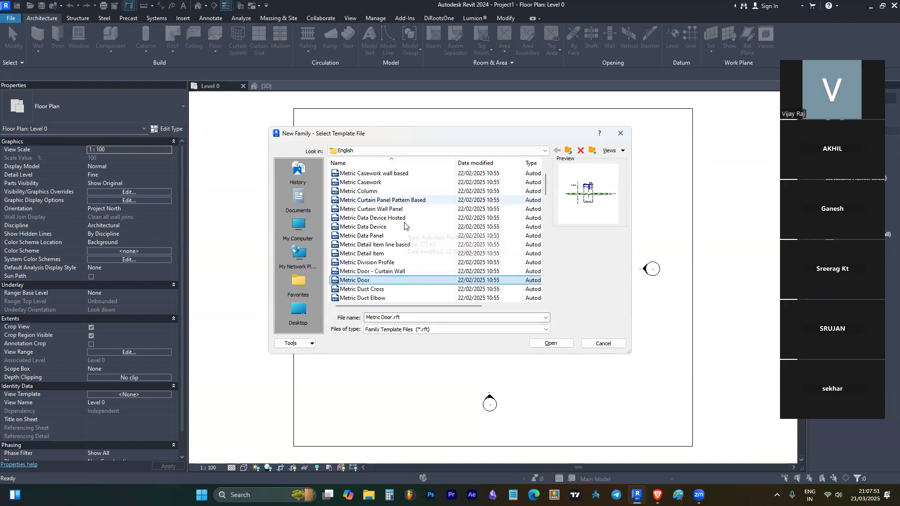
pyautogui.click(403, 191)
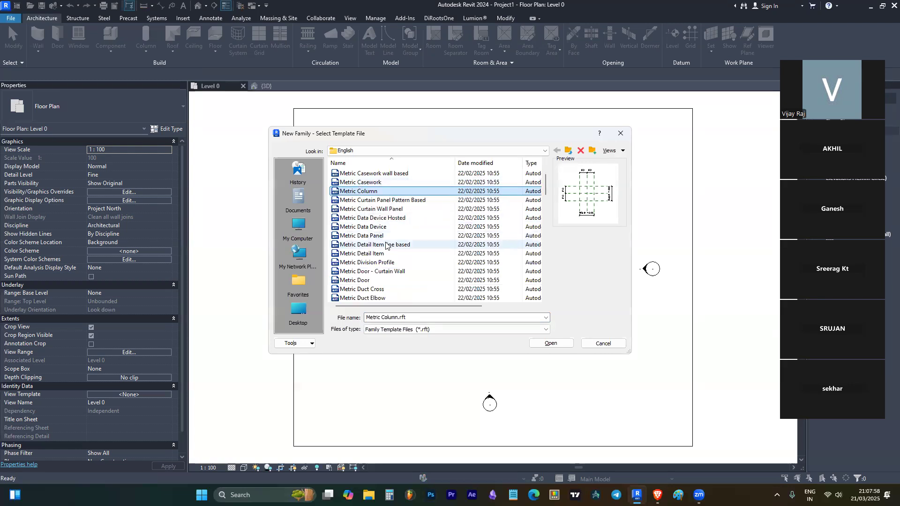
pyautogui.scroll(-1, 394, 248)
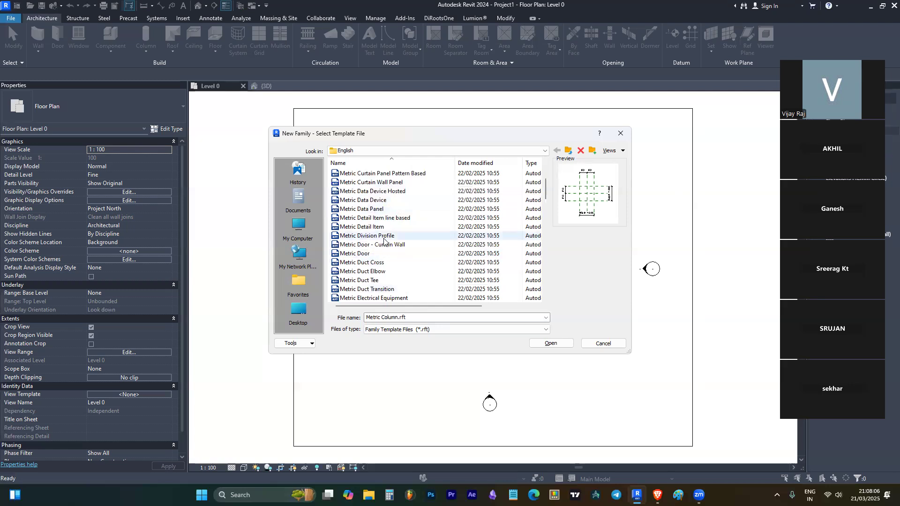
pyautogui.click(373, 254)
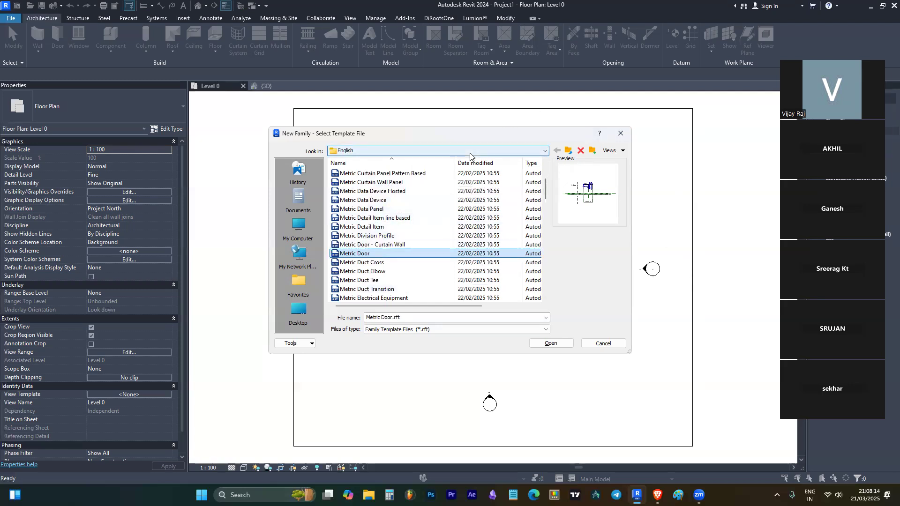
# Step: Look further through the template list and preview the generic model templates, including wall based and Metric Generic Model
pyautogui.scroll(-3, 493, 240)
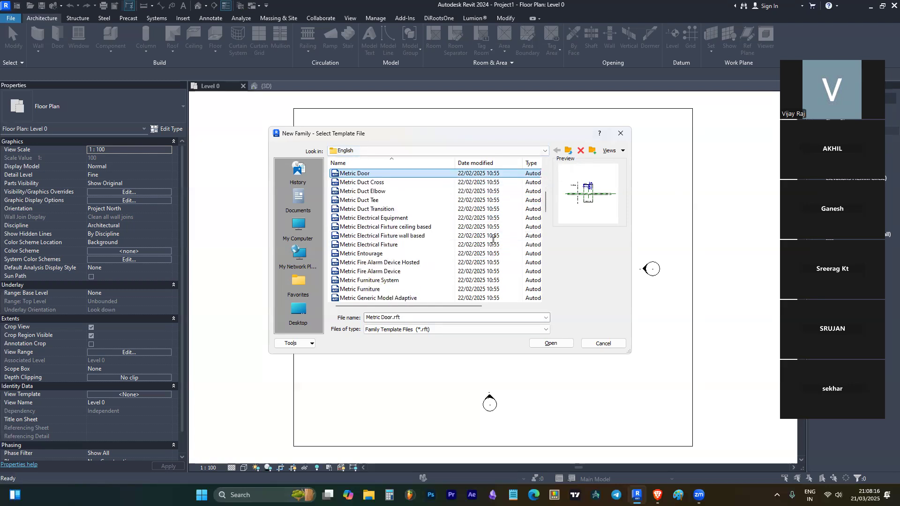
pyautogui.scroll(-4, 493, 240)
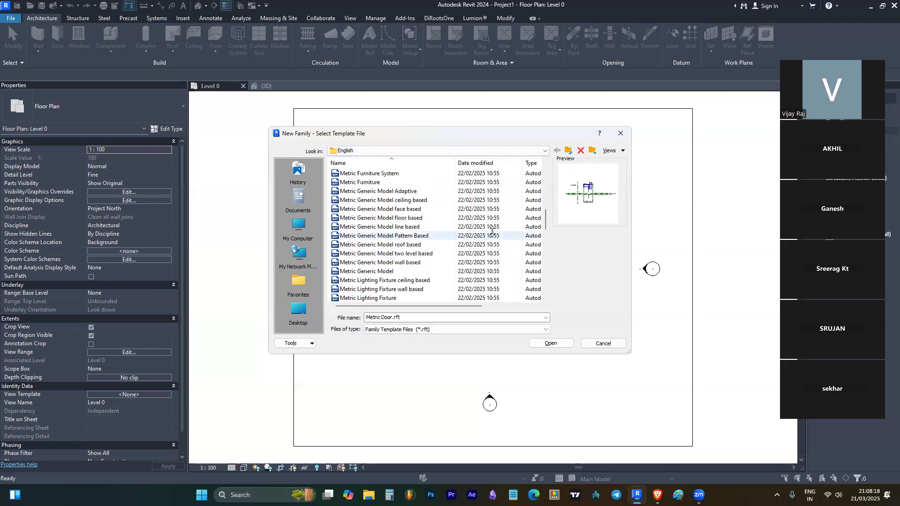
pyautogui.scroll(-2, 420, 235)
pyautogui.scroll(-5, 420, 236)
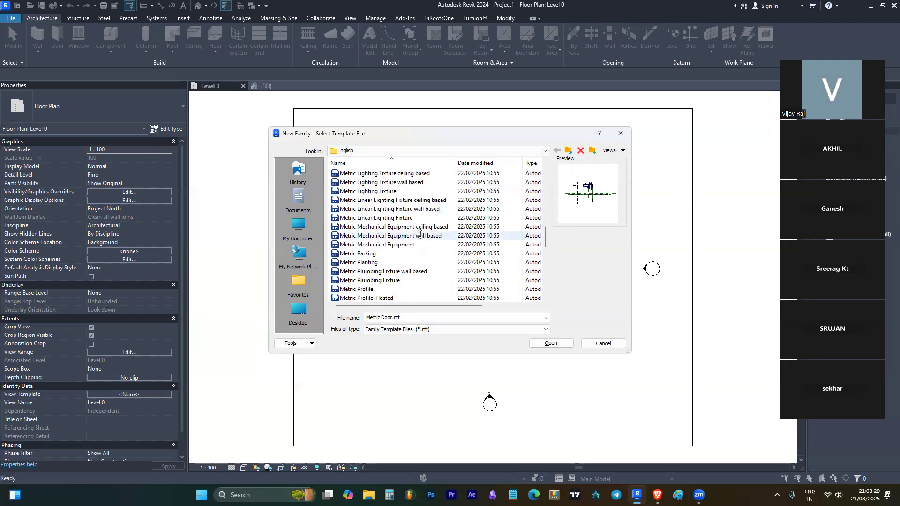
pyautogui.scroll(-7, 421, 229)
pyautogui.scroll(5, 420, 230)
pyautogui.scroll(10, 421, 230)
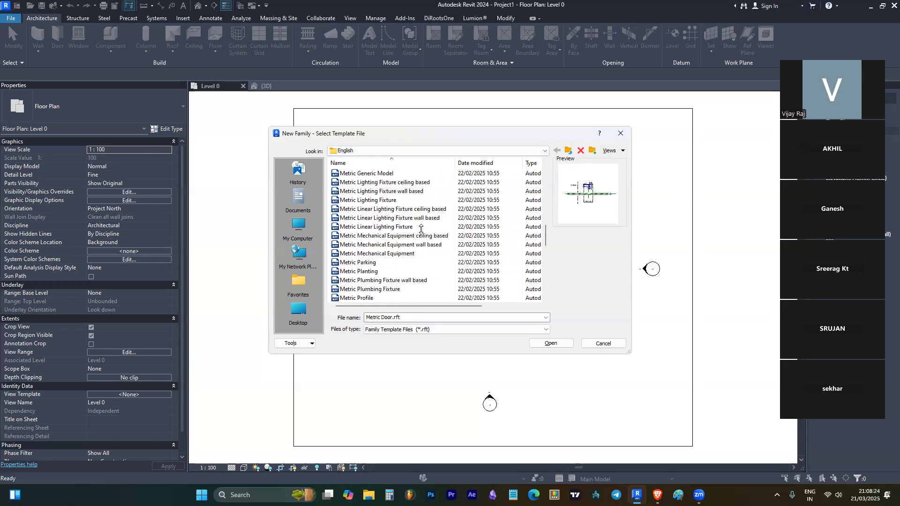
pyautogui.click(418, 200)
pyautogui.click(384, 271)
pyautogui.click(377, 280)
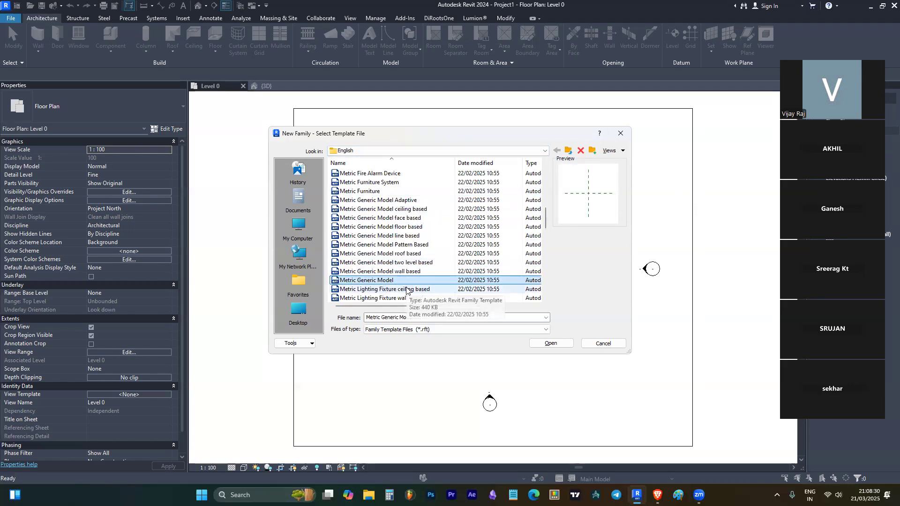
# Step: Examine the whole list of family templates, including the lighting, mechanical, plumbing, profile and railing ones
pyautogui.scroll(6, 406, 290)
pyautogui.scroll(2, 407, 290)
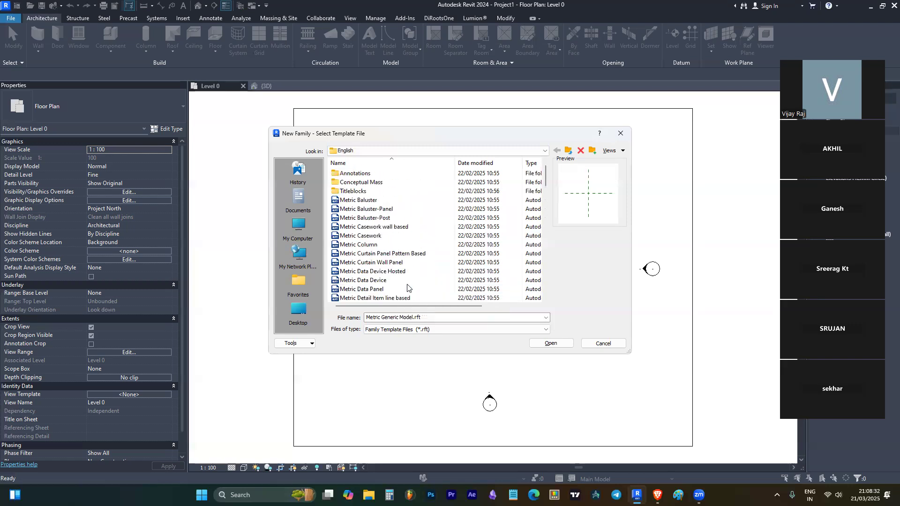
pyautogui.scroll(-10, 394, 220)
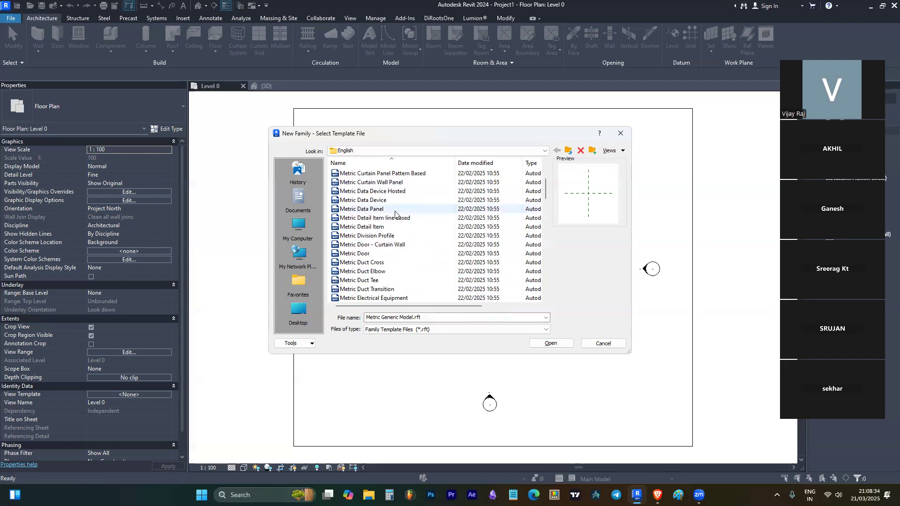
pyautogui.scroll(-3, 401, 262)
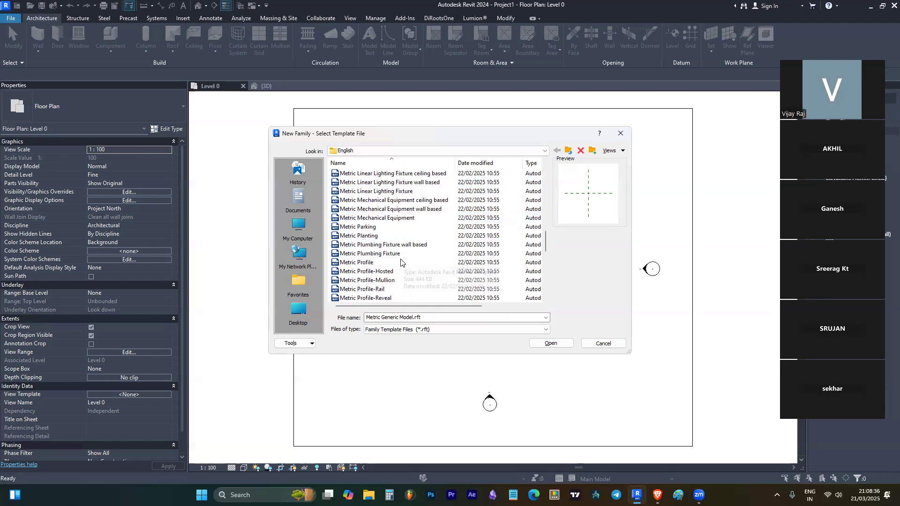
pyautogui.scroll(-10, 401, 262)
pyautogui.scroll(-1, 424, 295)
pyautogui.scroll(3, 425, 296)
pyautogui.scroll(7, 425, 298)
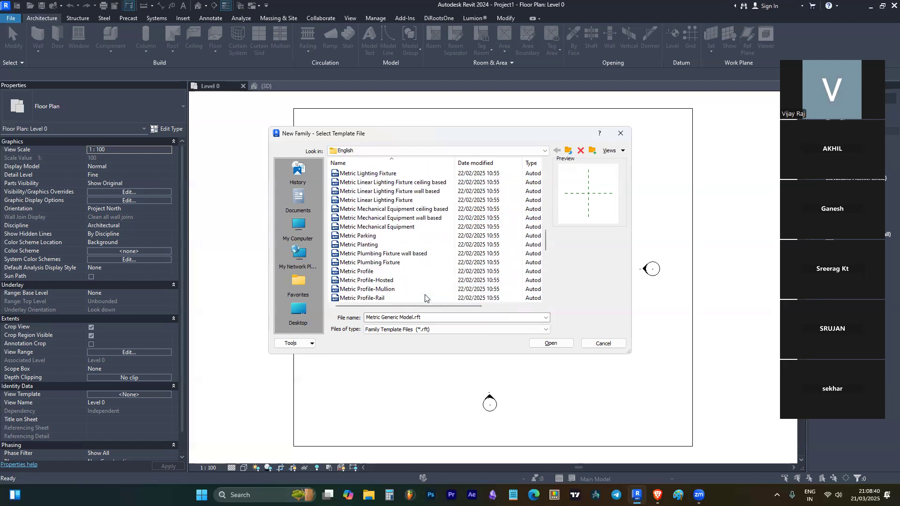
pyautogui.scroll(-4, 425, 297)
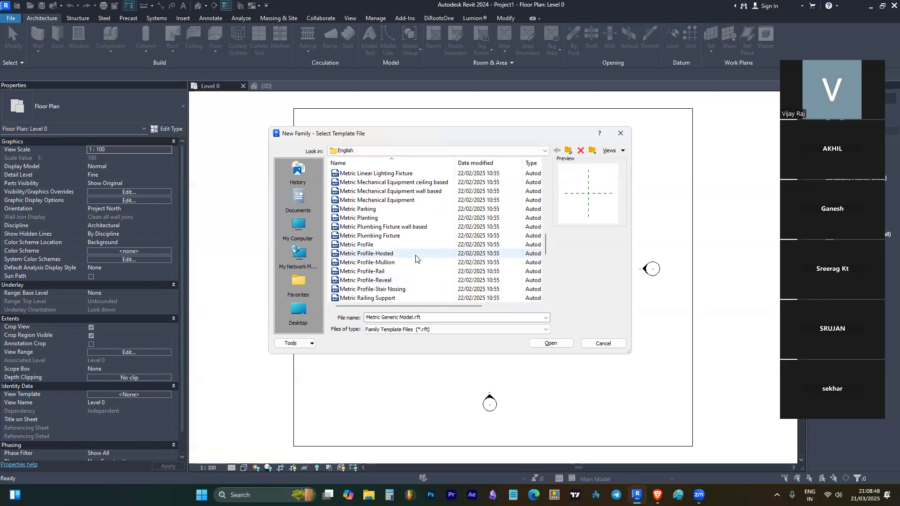
pyautogui.scroll(-2, 416, 257)
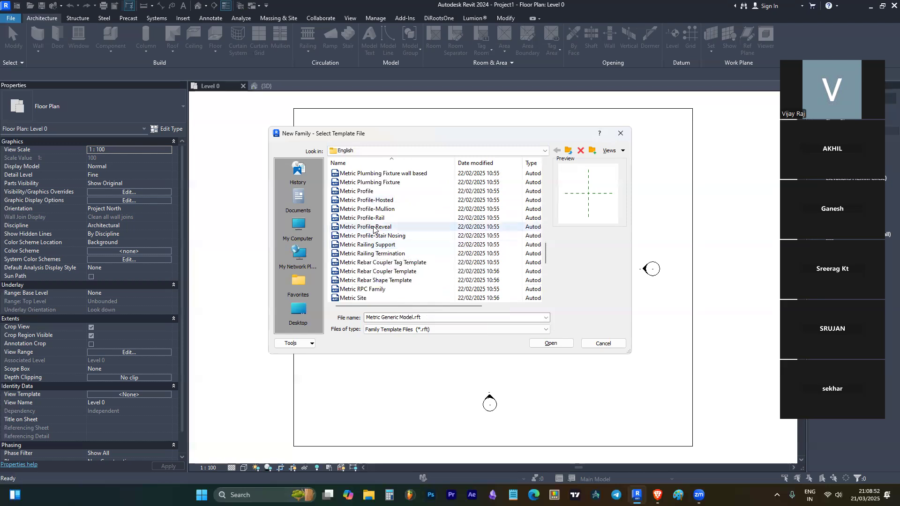
pyautogui.scroll(5, 402, 250)
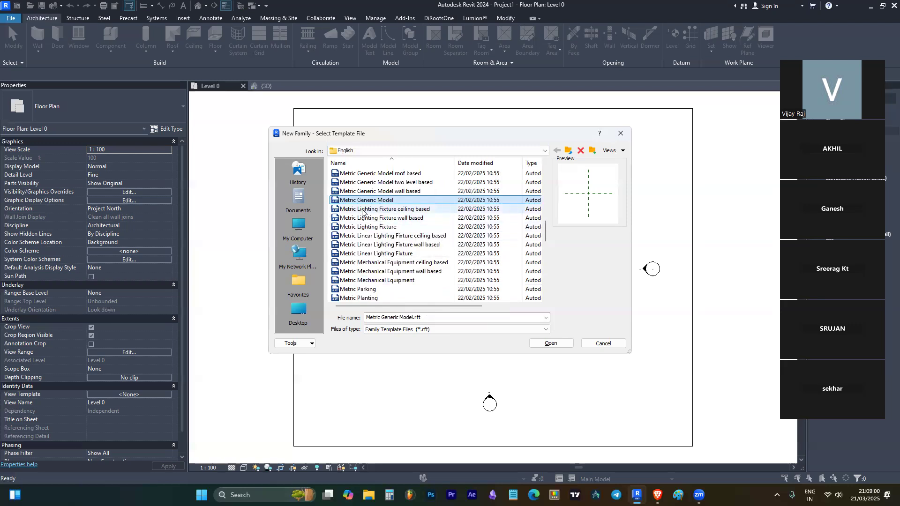
# Step: Create the new family from the Metric Generic Model template
pyautogui.click(557, 345)
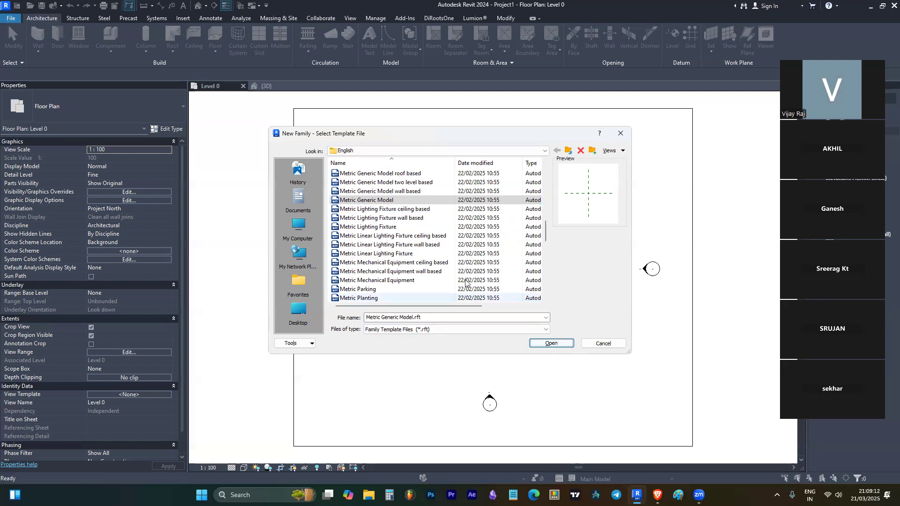
pyautogui.click(373, 201)
pyautogui.click(551, 343)
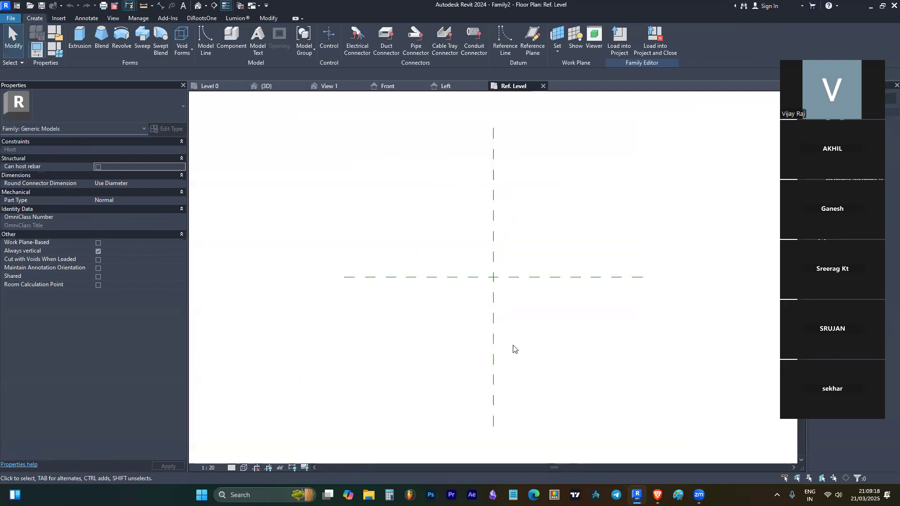
# Step: Inspect the Center (Left/Right) and Center (Front/Back) reference planes in the Ref. Level plan
pyautogui.click(494, 238)
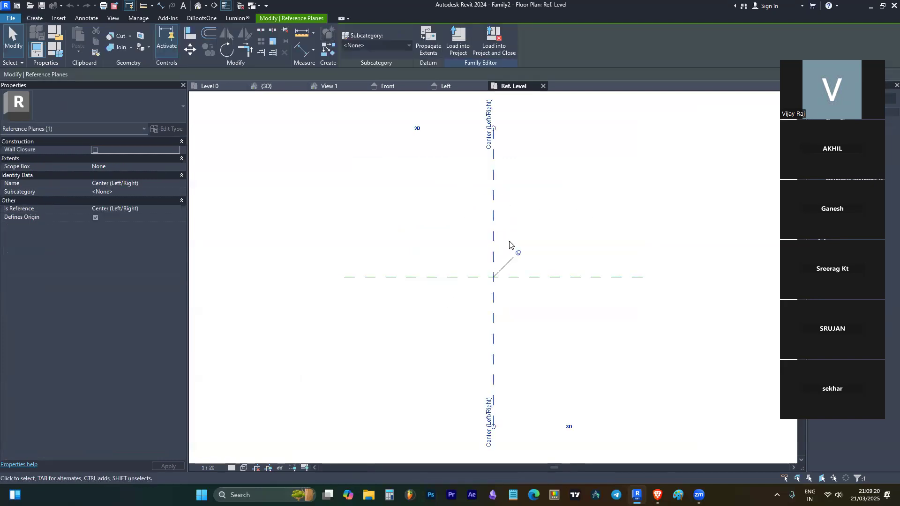
pyautogui.click(557, 286)
pyautogui.click(554, 279)
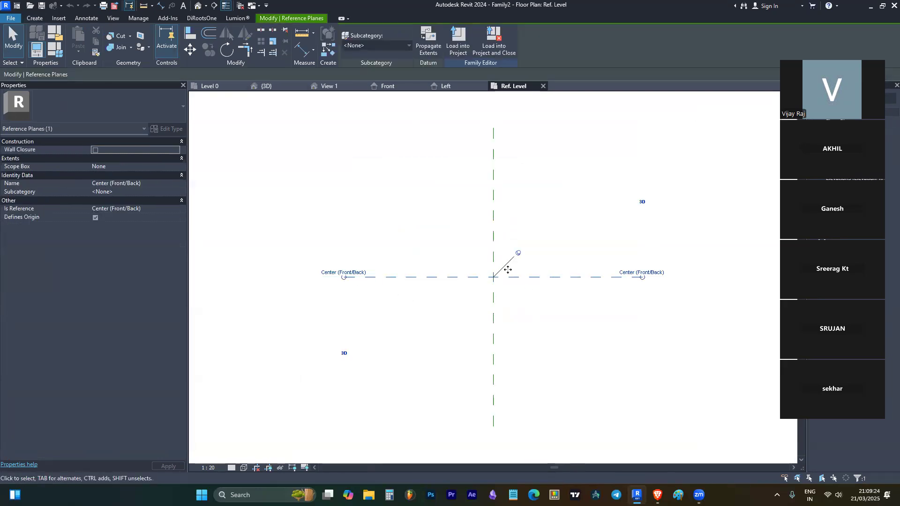
pyautogui.click(499, 247)
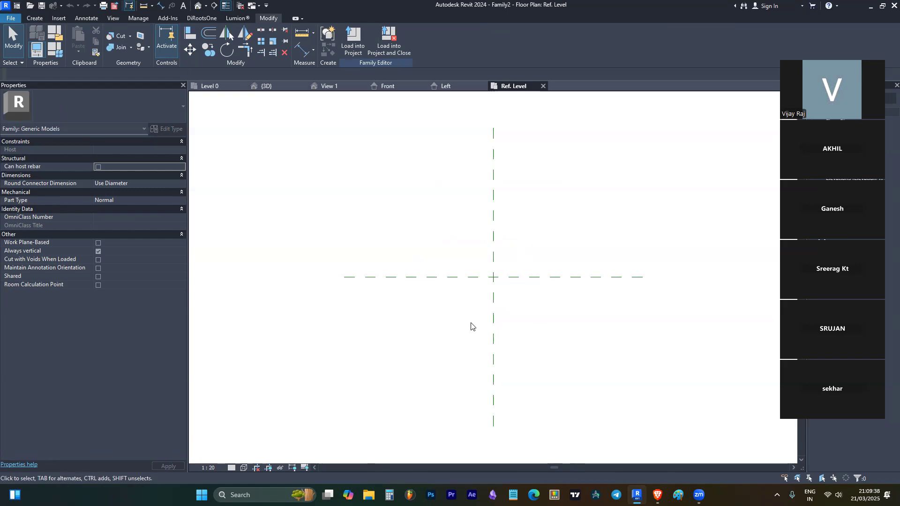
# Step: Open the family's default 3D view and check the annotation and imported categories in its visibility/graphics overrides
pyautogui.click(197, 6)
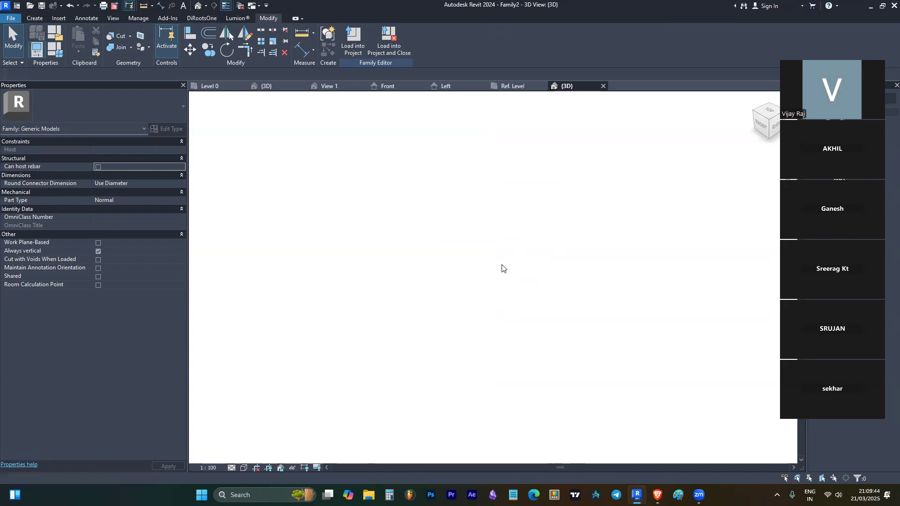
pyautogui.press('v')
pyautogui.press('v')
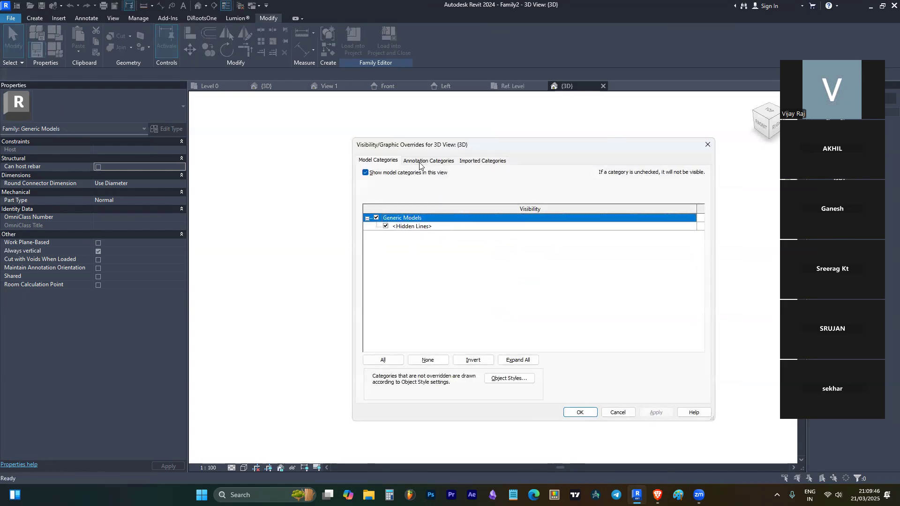
pyautogui.click(419, 161)
pyautogui.click(468, 162)
pyautogui.click(708, 144)
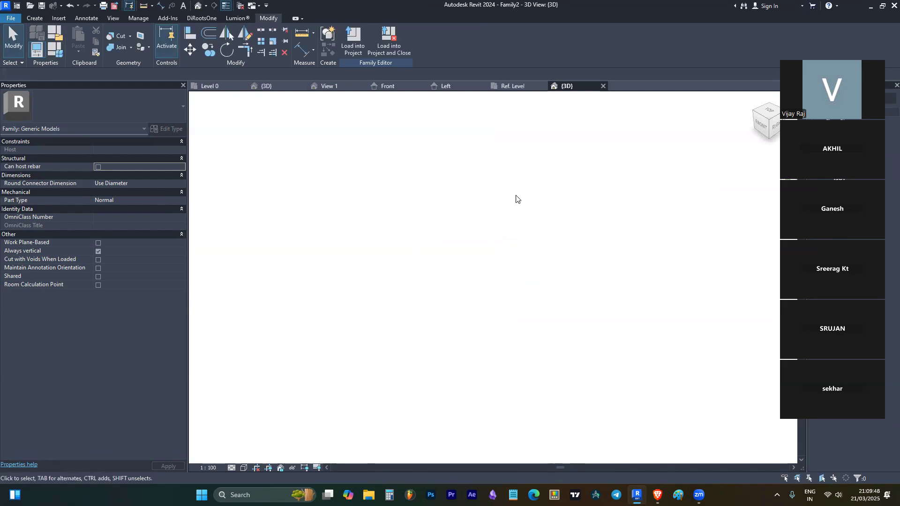
# Step: Return to the Ref. Level plan and examine the two center reference planes and their intersection up close
pyautogui.click(513, 86)
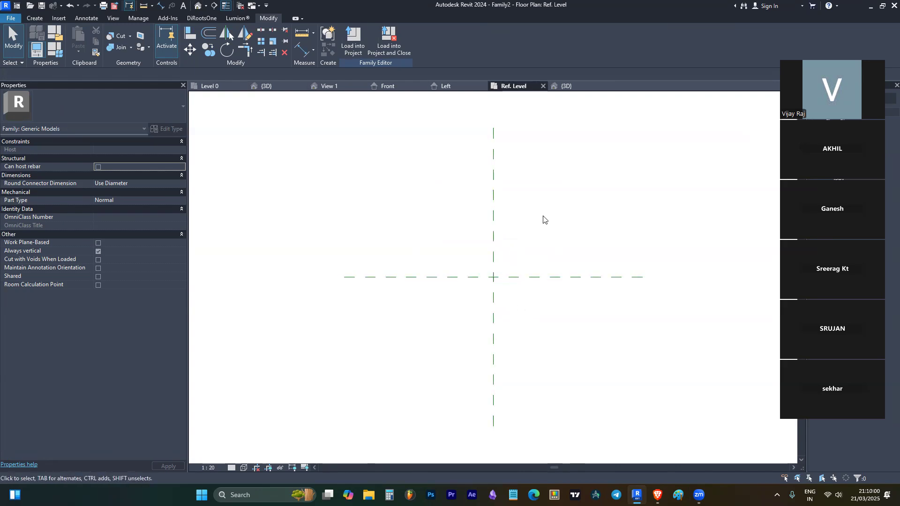
pyautogui.click(494, 195)
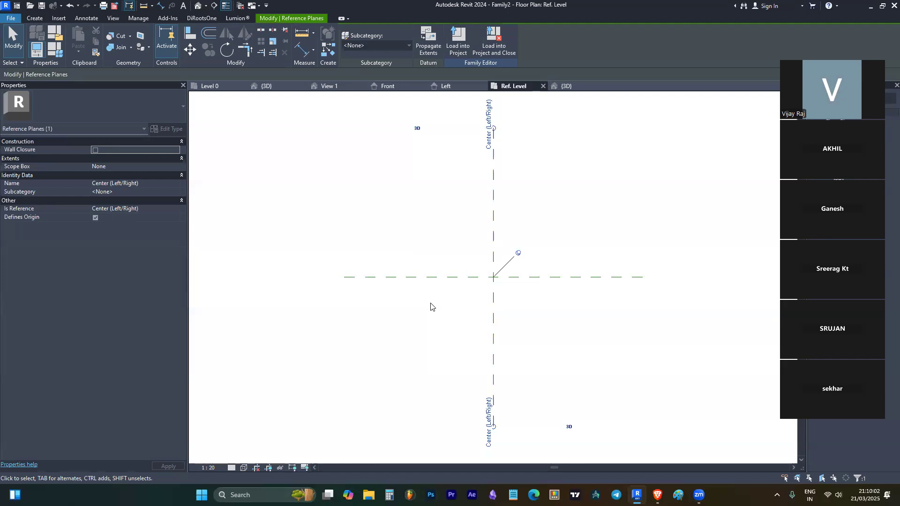
pyautogui.click(453, 281)
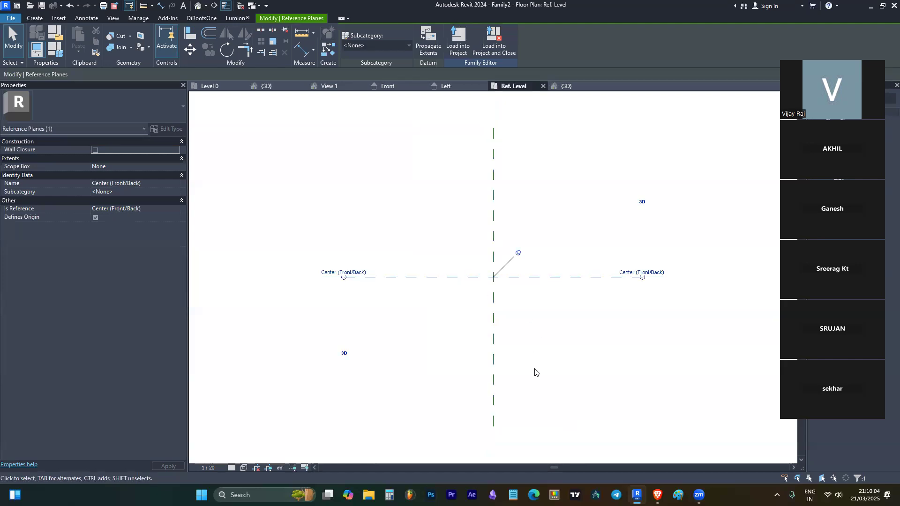
pyautogui.click(459, 240)
pyautogui.click(493, 220)
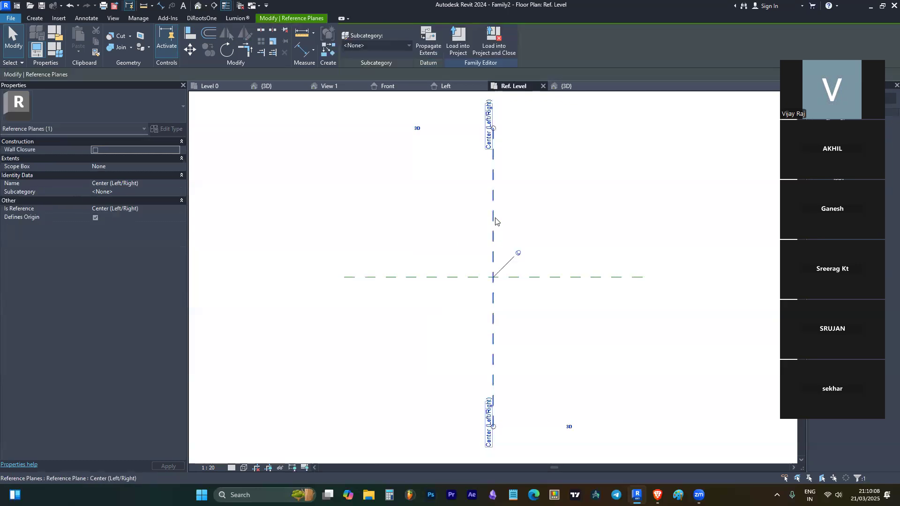
pyautogui.press('Escape')
pyautogui.click(432, 277)
pyautogui.click(492, 232)
pyautogui.scroll(5, 490, 279)
pyautogui.scroll(2, 502, 264)
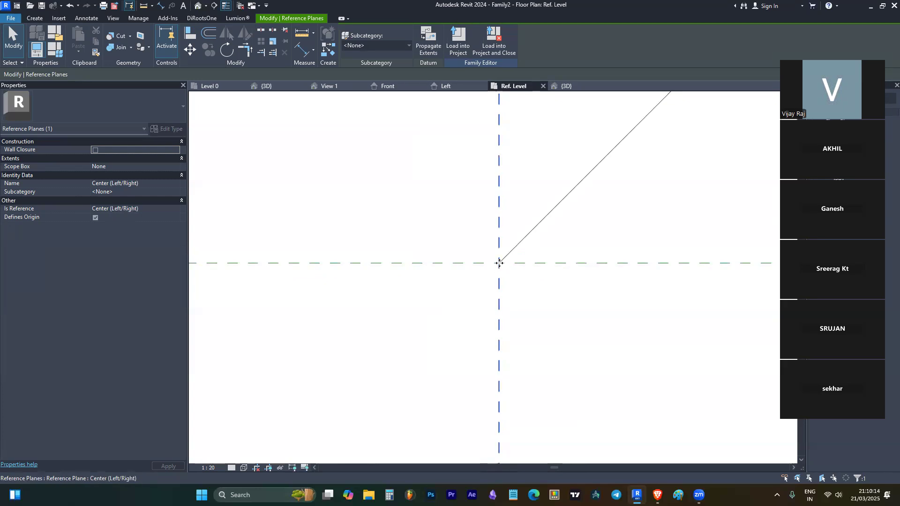
# Step: Browse the available metric family templates in the new-family template list, and close it without choosing one
pyautogui.scroll(-4, 499, 263)
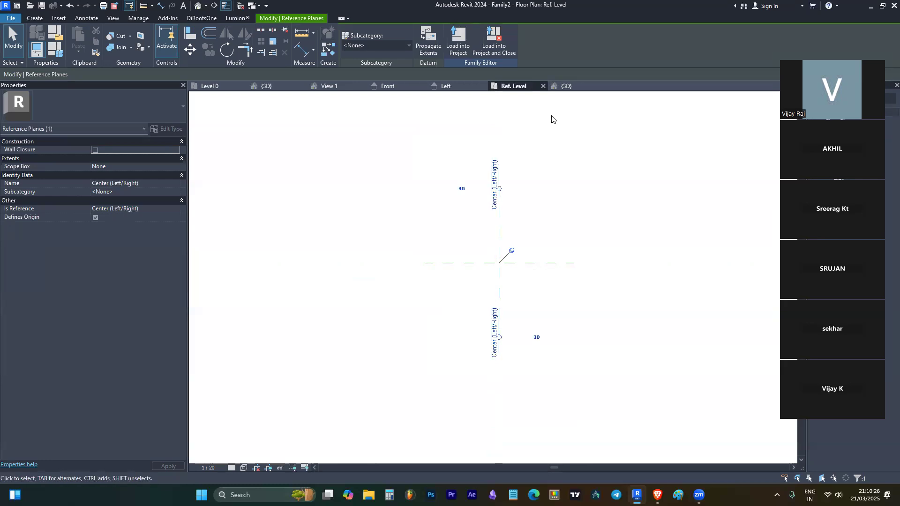
pyautogui.click(409, 194)
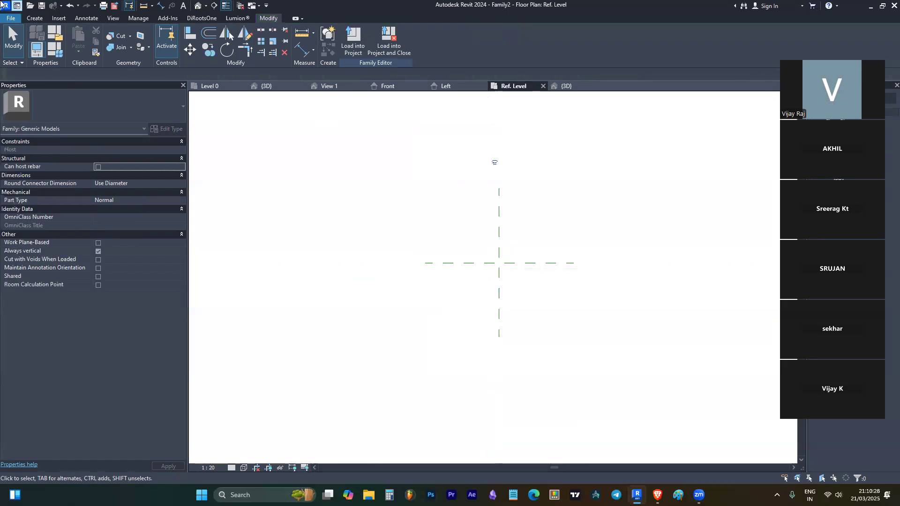
pyautogui.click(17, 19)
pyautogui.moveTo(40, 49)
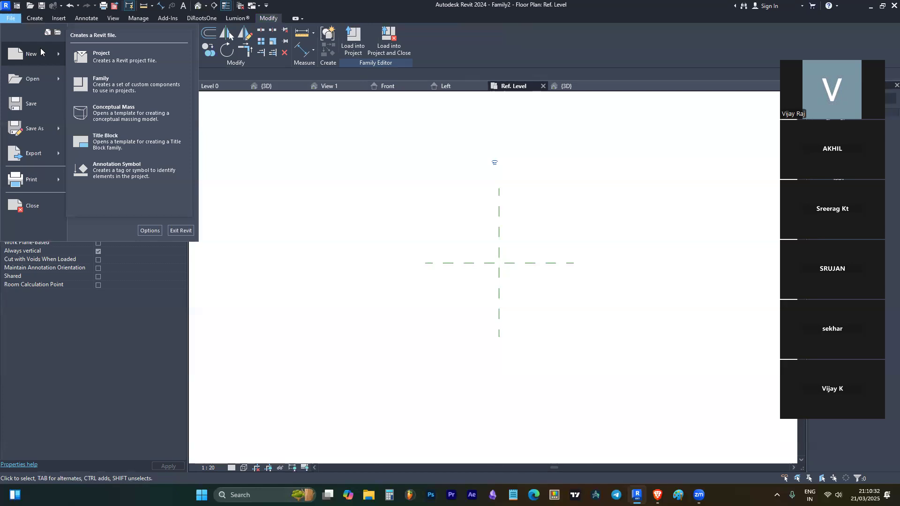
pyautogui.click(115, 78)
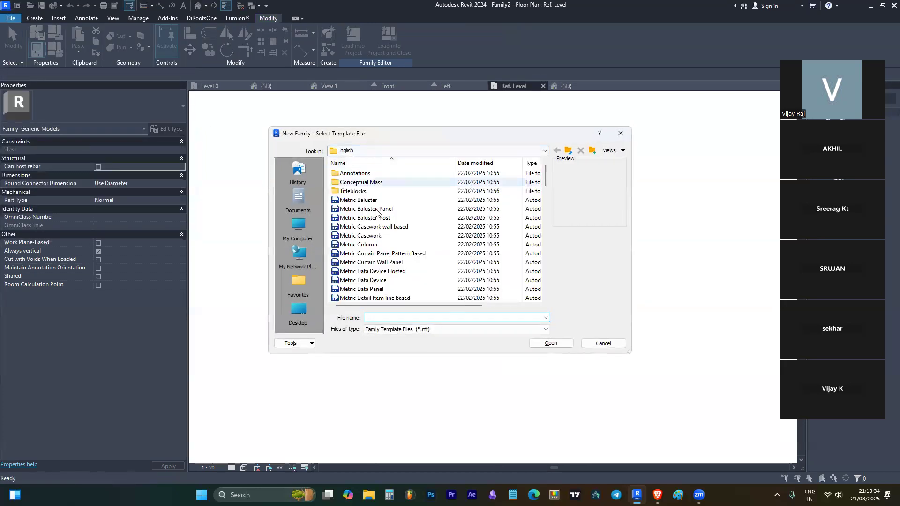
pyautogui.scroll(-15, 379, 209)
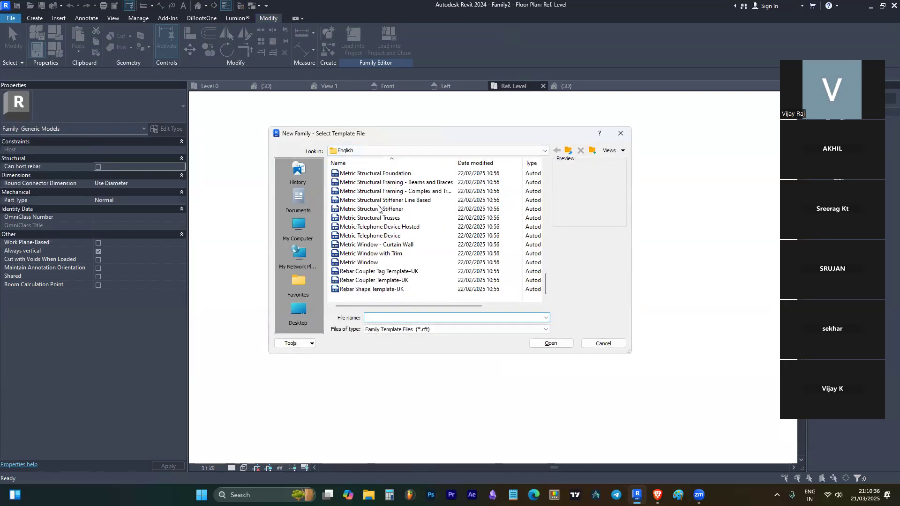
pyautogui.scroll(15, 386, 263)
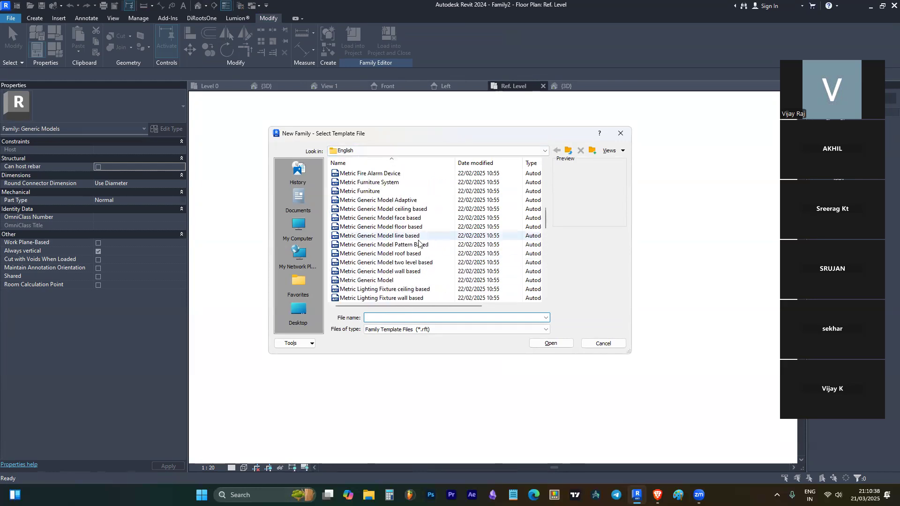
pyautogui.scroll(6, 392, 234)
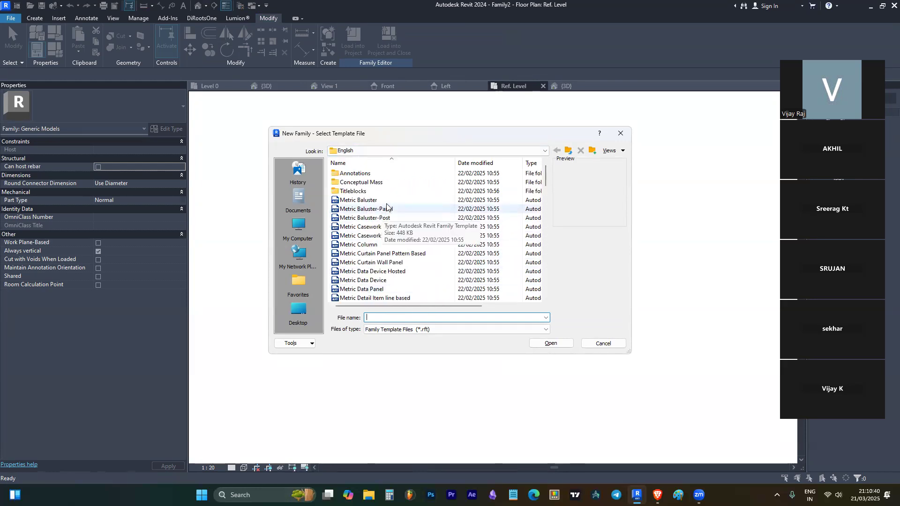
pyautogui.scroll(-5, 402, 230)
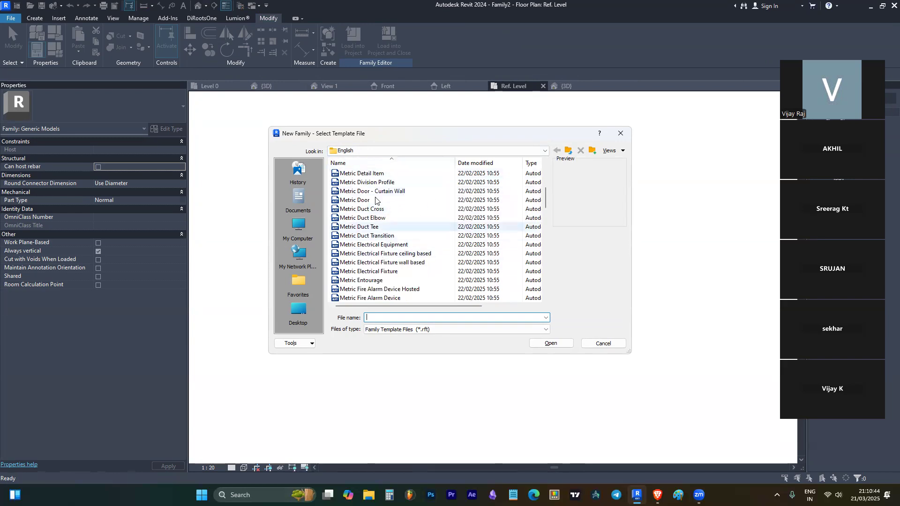
pyautogui.click(620, 133)
# Step: Examine the Center (Left/Right) and Center (Front/Back) reference planes and their crossing, selecting each plane in turn
pyautogui.scroll(7, 498, 264)
pyautogui.scroll(-6, 464, 263)
pyautogui.scroll(3, 486, 257)
pyautogui.scroll(-2, 488, 260)
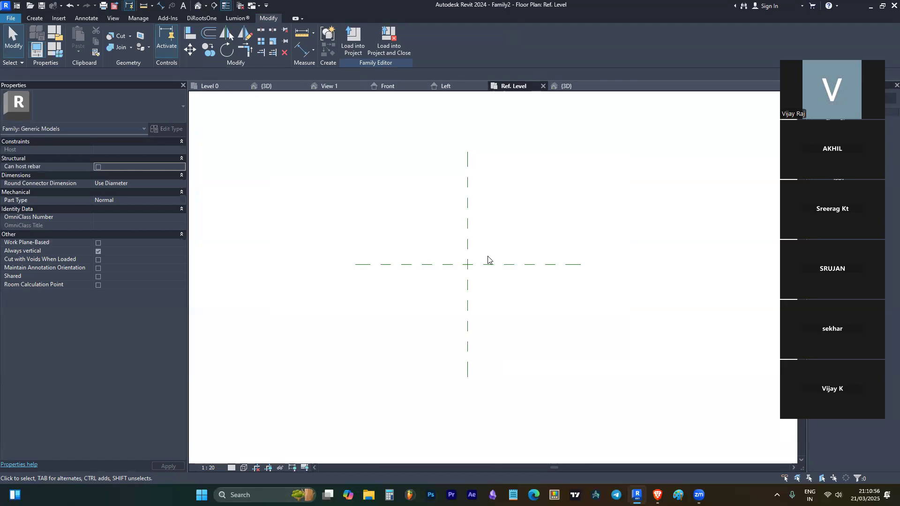
pyautogui.scroll(3, 462, 253)
pyautogui.scroll(-2, 460, 253)
pyautogui.scroll(2, 463, 264)
pyautogui.scroll(-2, 456, 260)
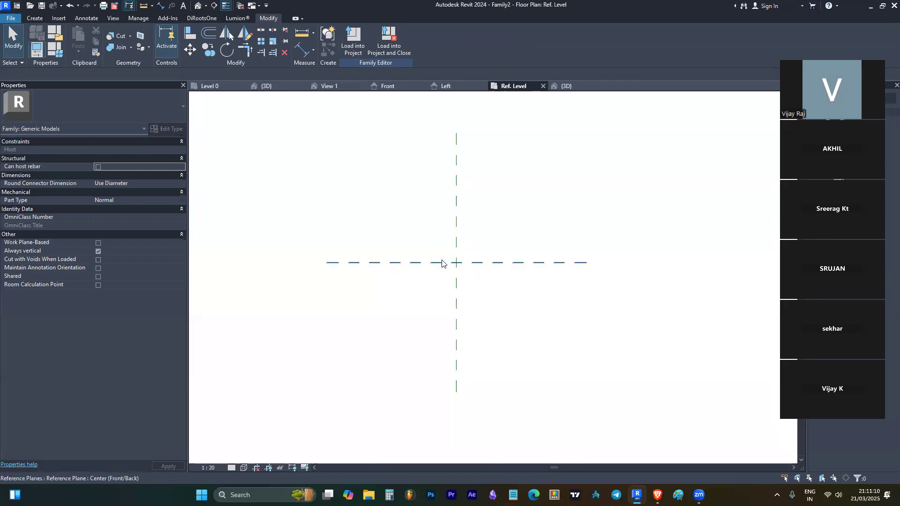
pyautogui.scroll(2, 448, 266)
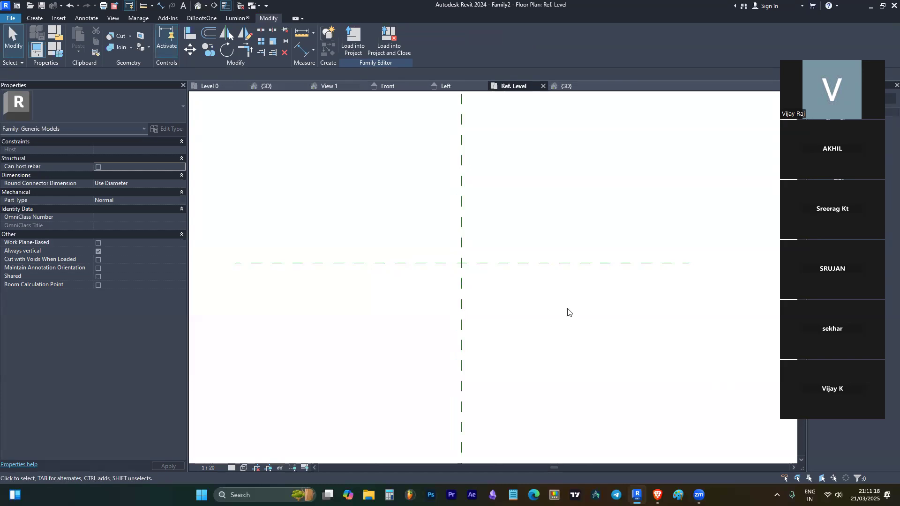
pyautogui.scroll(-1, 469, 272)
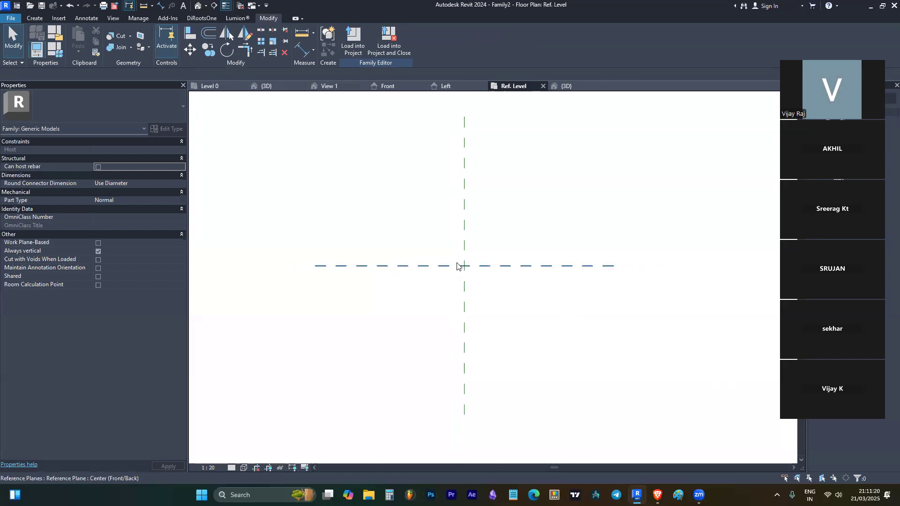
pyautogui.click(466, 228)
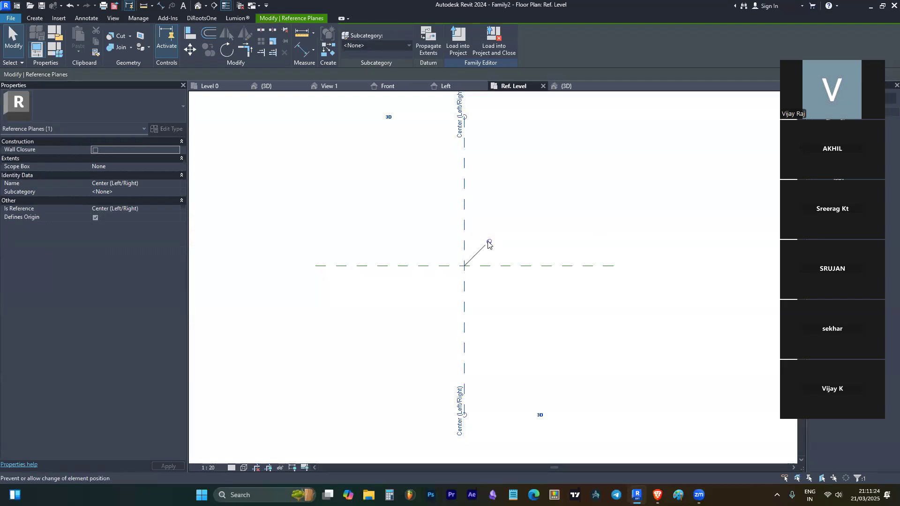
pyautogui.click(513, 266)
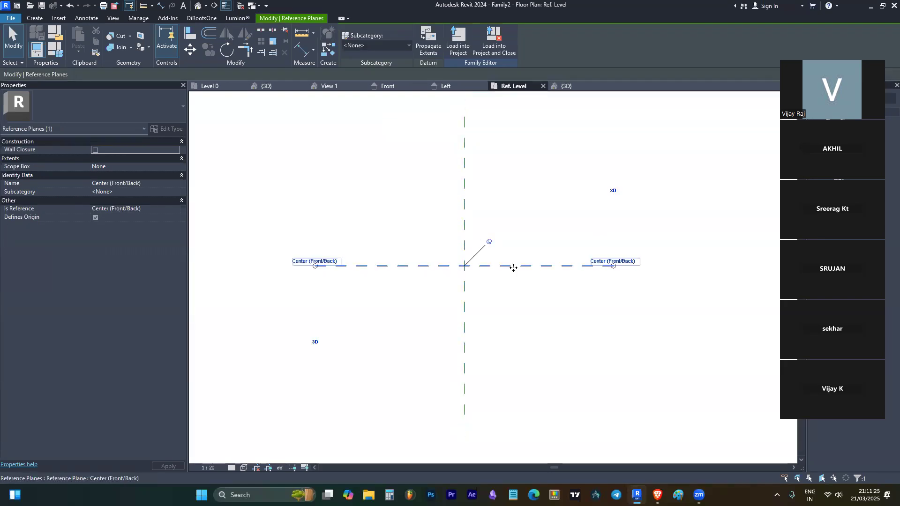
pyautogui.click(465, 231)
pyautogui.click(468, 311)
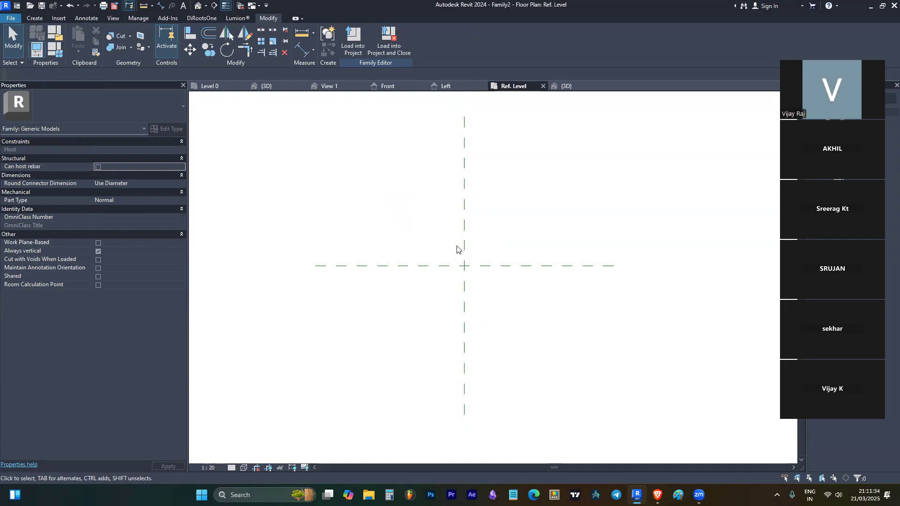
# Step: Draw two vertical reference planes, about 740 mm left and 980 mm right of the Center (Left/Right) plane
pyautogui.press('r')
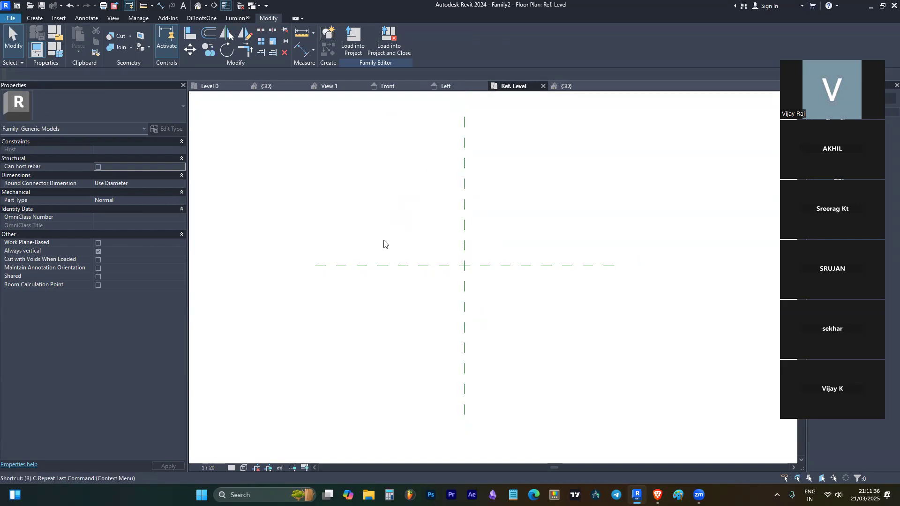
pyautogui.press('p')
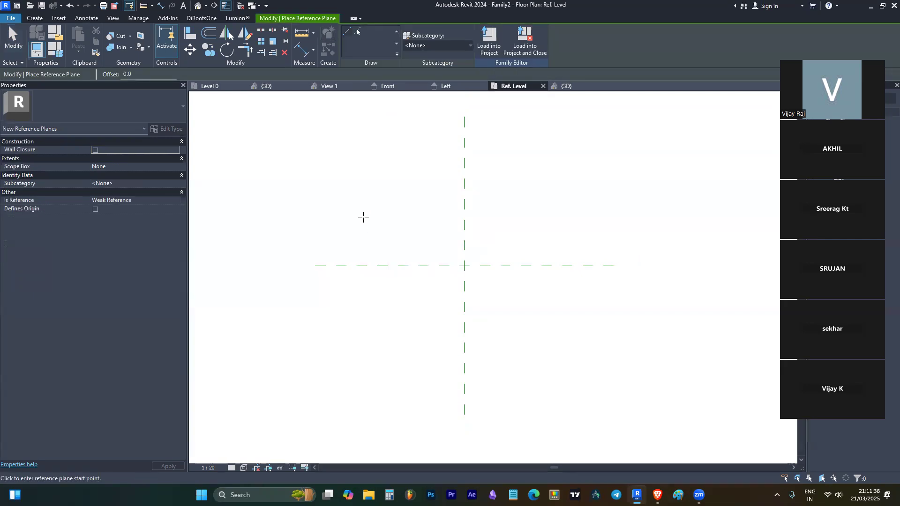
pyautogui.click(409, 167)
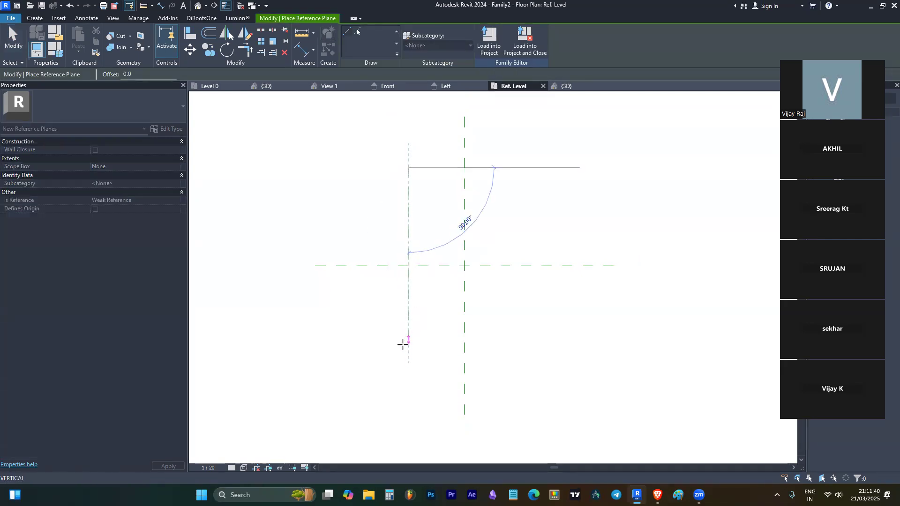
pyautogui.click(405, 354)
pyautogui.click(409, 168)
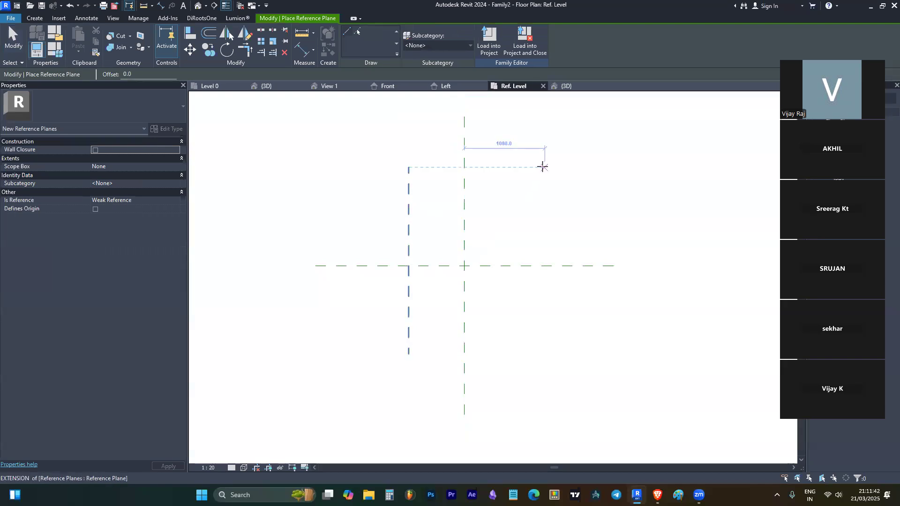
pyautogui.click(537, 168)
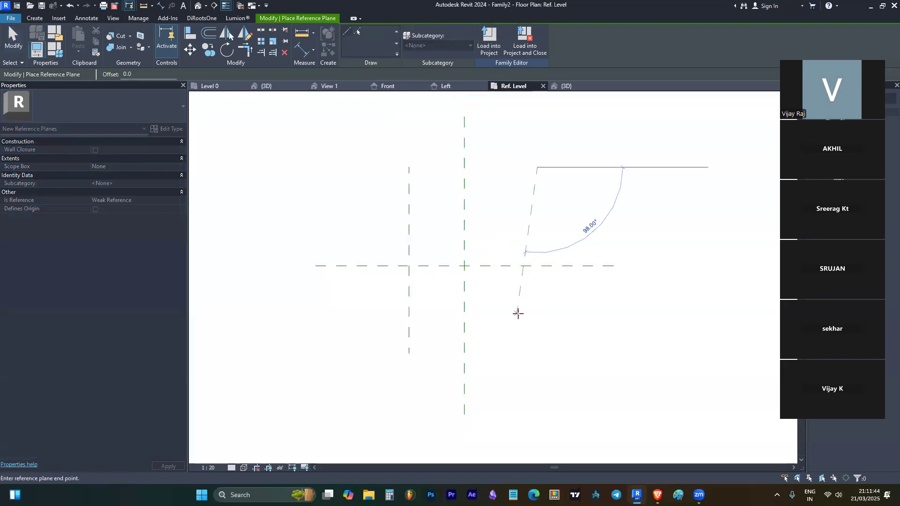
pyautogui.click(538, 354)
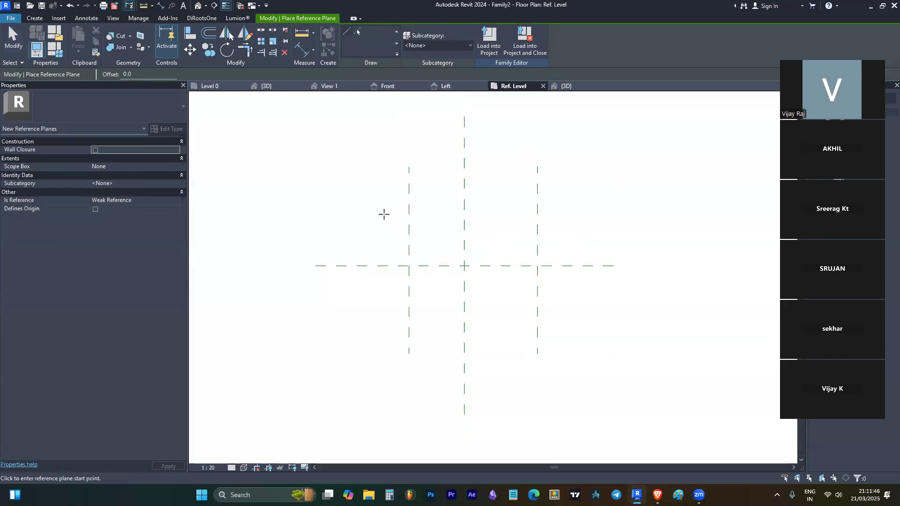
# Step: Draw two horizontal reference planes, one about 690 mm above the Center (Front/Back) plane and one below it
pyautogui.click(385, 215)
pyautogui.click(573, 215)
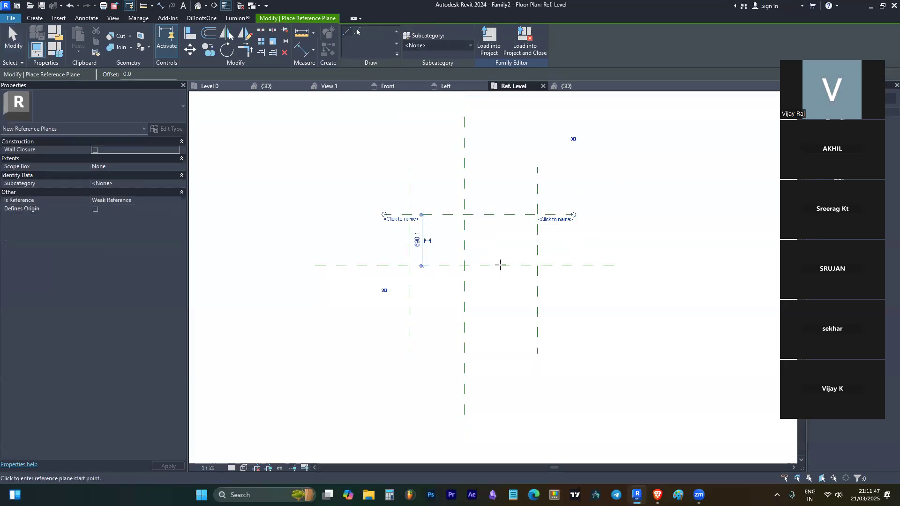
pyautogui.click(384, 311)
pyautogui.click(563, 311)
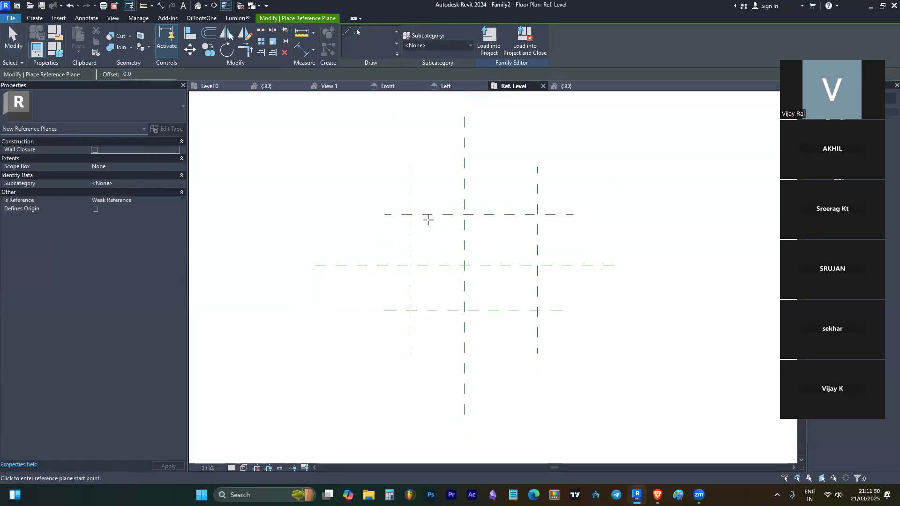
pyautogui.press('Escape')
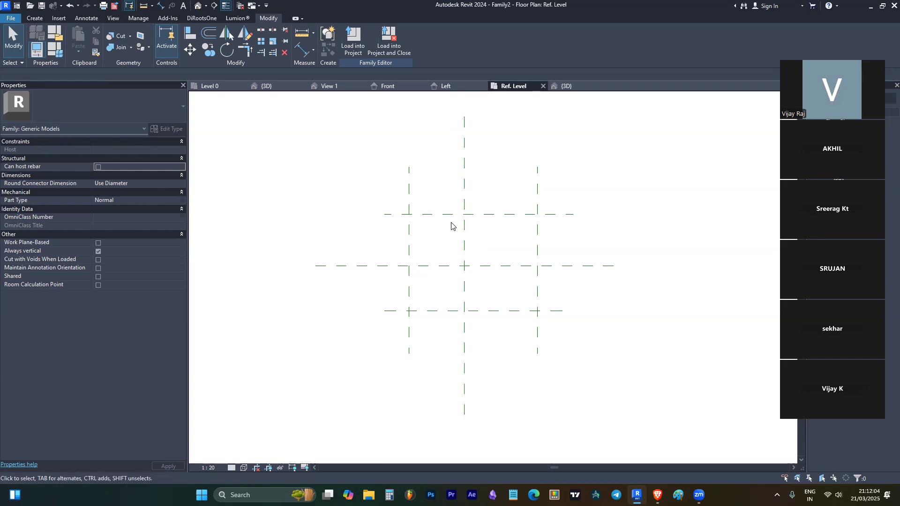
# Step: Place an aligned dimension string across the left, center and right vertical reference planes, above the upper horizontal plane
pyautogui.press('d')
pyautogui.press('i')
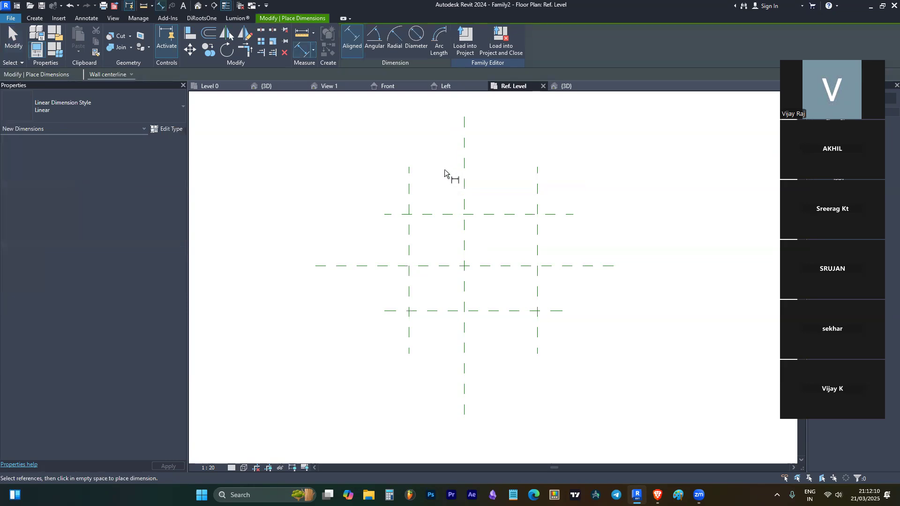
pyautogui.click(409, 190)
pyautogui.click(464, 185)
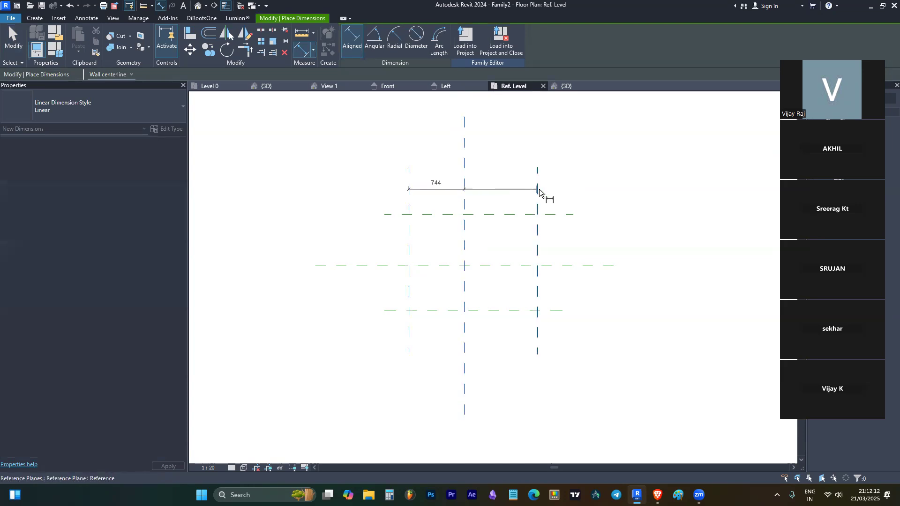
pyautogui.click(539, 190)
pyautogui.click(492, 187)
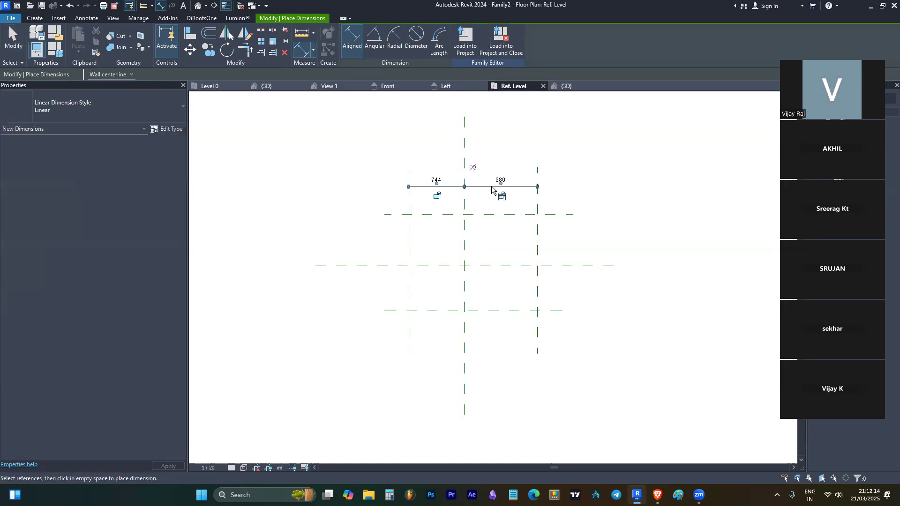
# Step: Apply the equality constraint (EQ) to the dimension string across the three vertical reference planes
pyautogui.scroll(5, 479, 169)
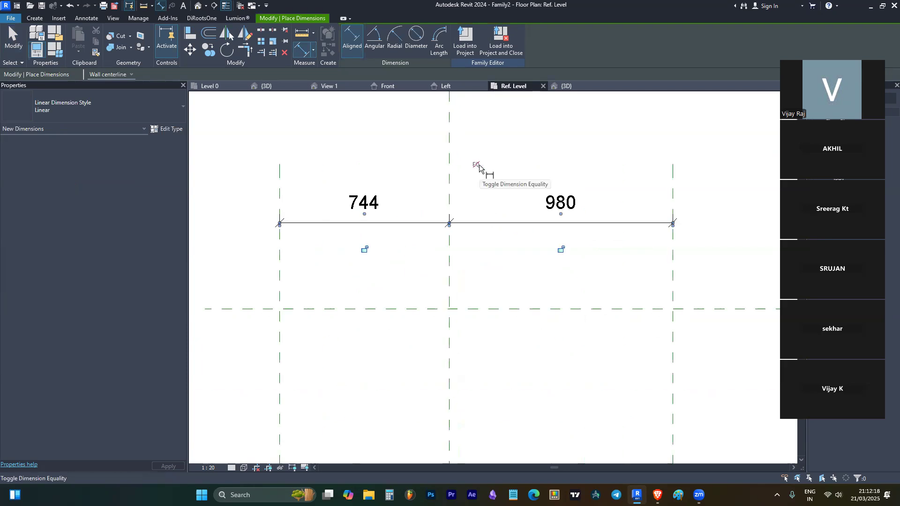
pyautogui.scroll(-6, 477, 188)
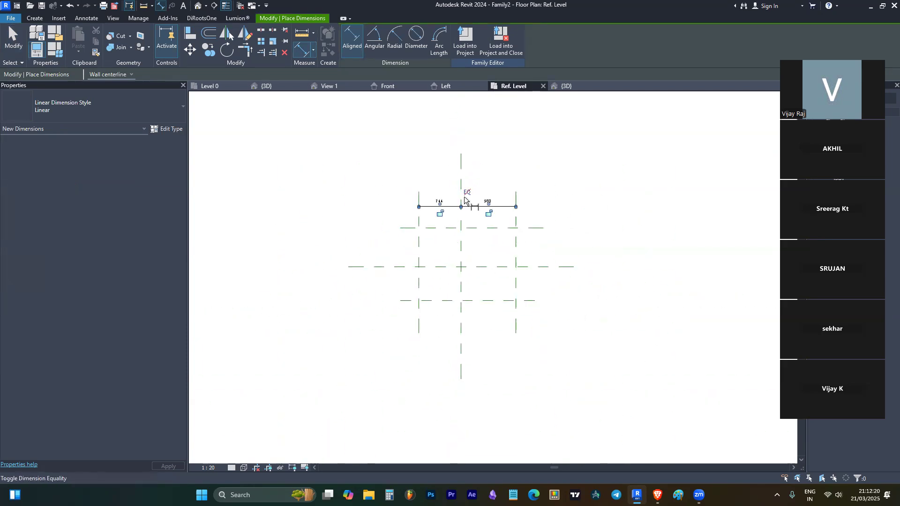
pyautogui.scroll(3, 463, 198)
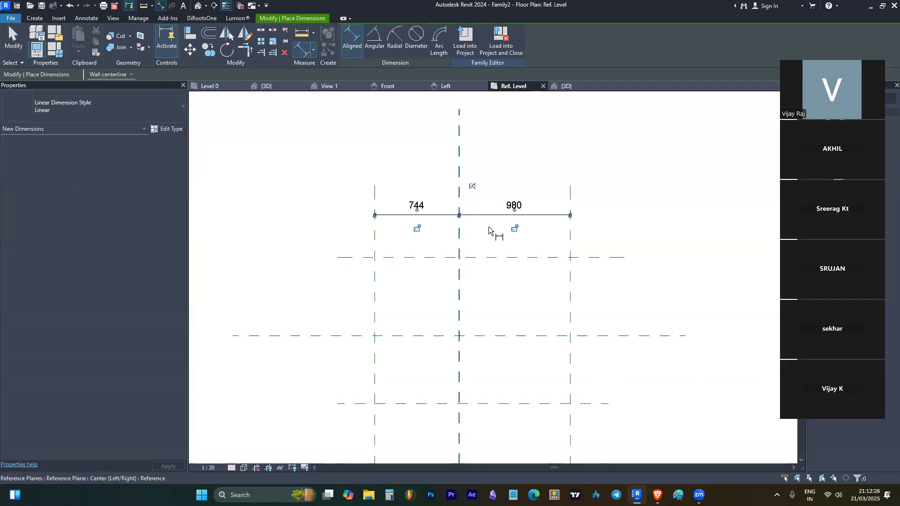
pyautogui.scroll(-2, 492, 229)
pyautogui.scroll(2, 506, 213)
pyautogui.press('Escape')
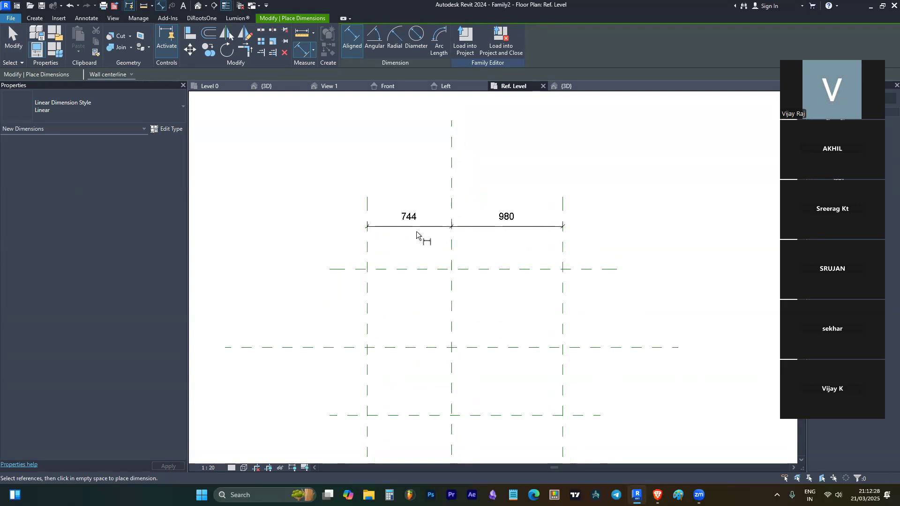
pyautogui.press('Escape')
pyautogui.click(481, 228)
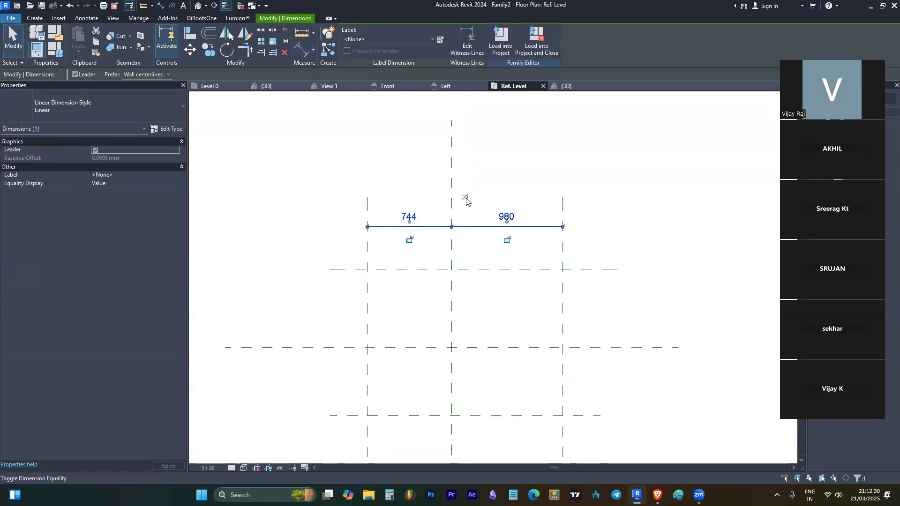
pyautogui.click(465, 199)
pyautogui.press('Escape')
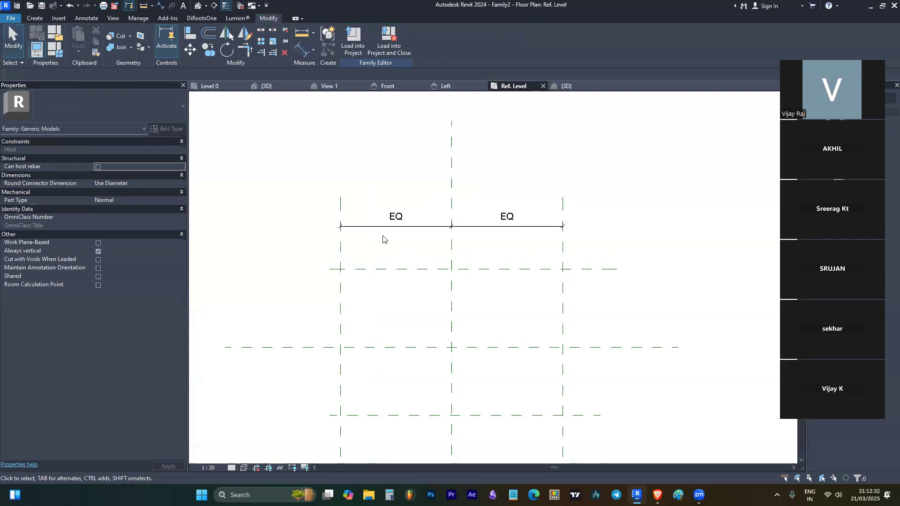
# Step: Try a second aligned dimension string across the three vertical reference planes, below the EQ dimension, and discard it
pyautogui.press('d')
pyautogui.press('i')
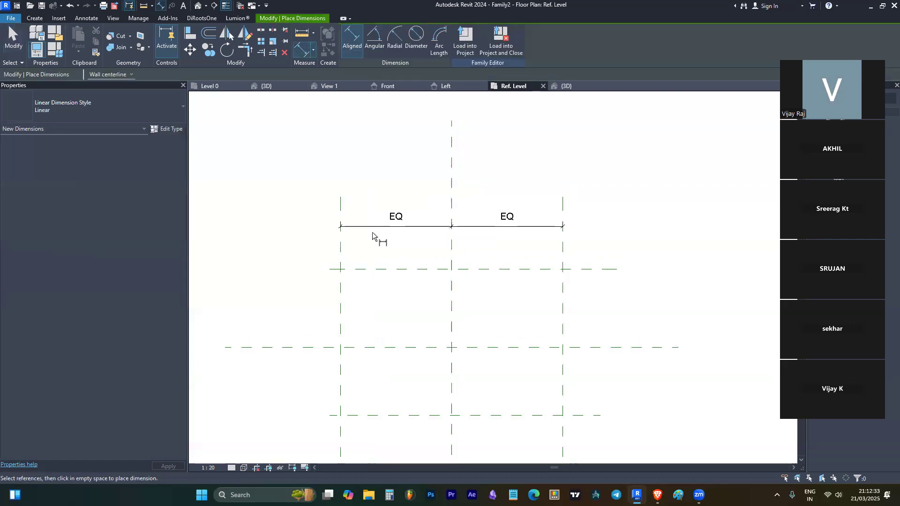
pyautogui.click(341, 245)
pyautogui.click(451, 247)
pyautogui.click(563, 253)
pyautogui.click(543, 256)
pyautogui.press('Escape')
pyautogui.press('Delete')
pyautogui.scroll(3, 441, 224)
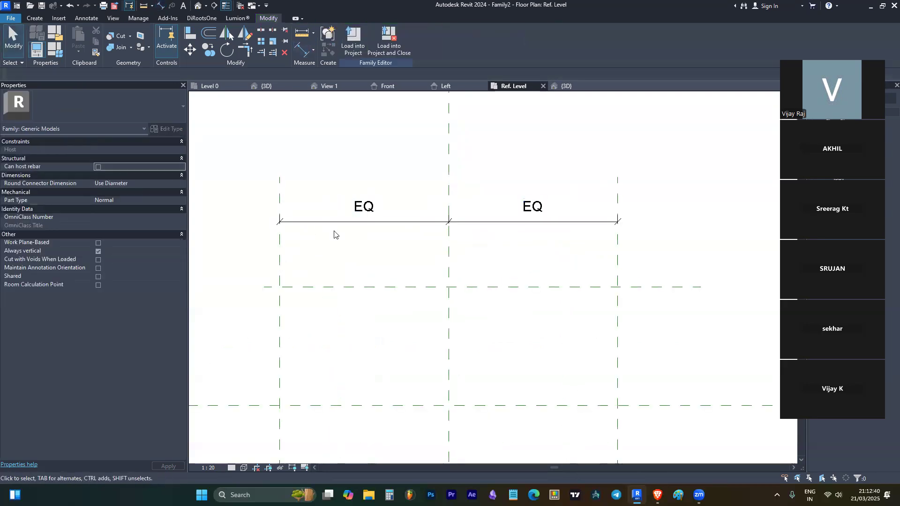
# Step: Examine the center, outer vertical and horizontal reference planes by selecting them one after another
pyautogui.scroll(-2, 337, 237)
pyautogui.scroll(-1, 407, 214)
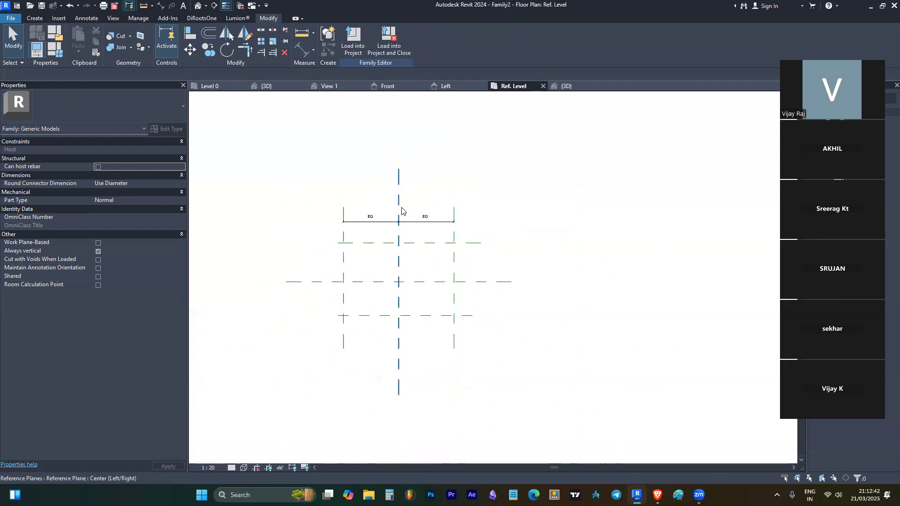
pyautogui.click(399, 209)
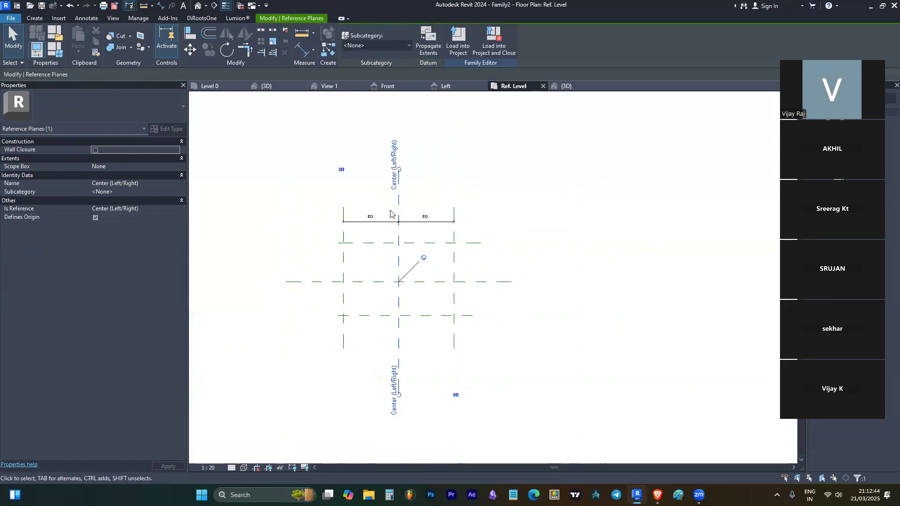
pyautogui.press('Escape')
pyautogui.click(344, 269)
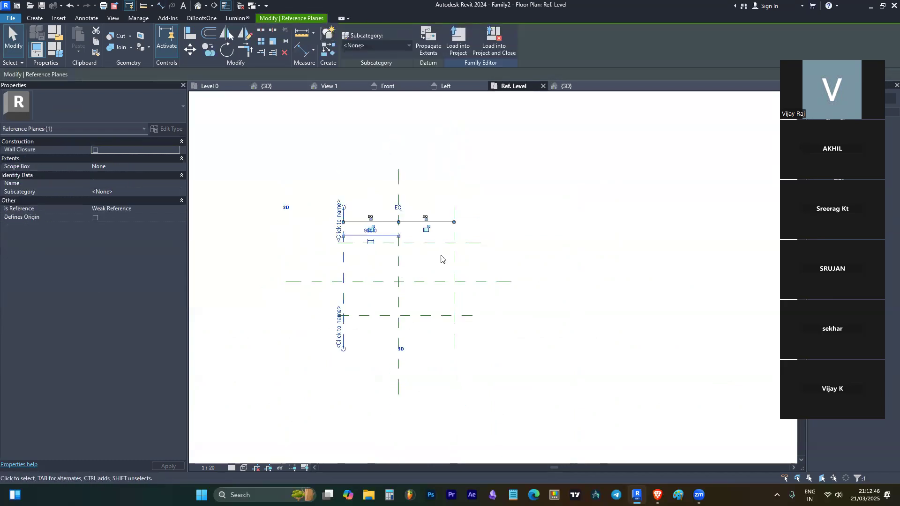
pyautogui.keyDown('ctrl'); pyautogui.click(454, 254); pyautogui.keyUp('ctrl')
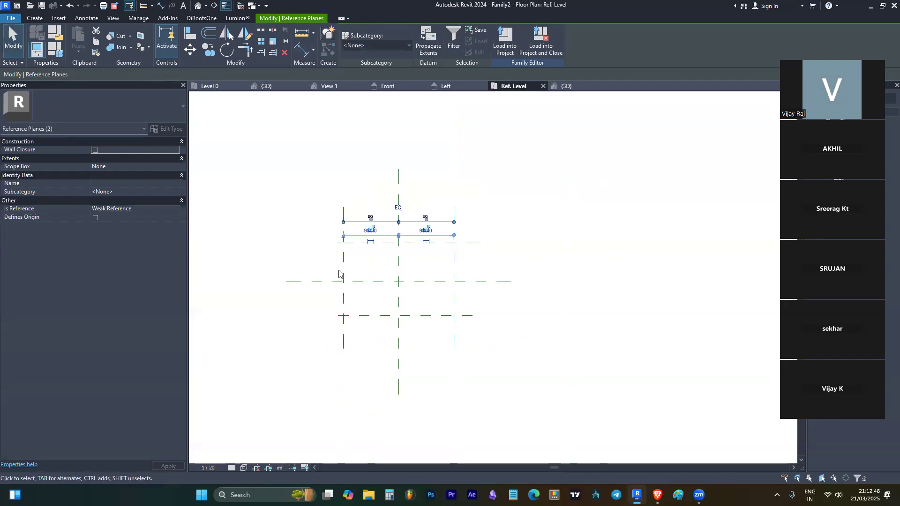
pyautogui.scroll(3, 344, 257)
pyautogui.press('Escape')
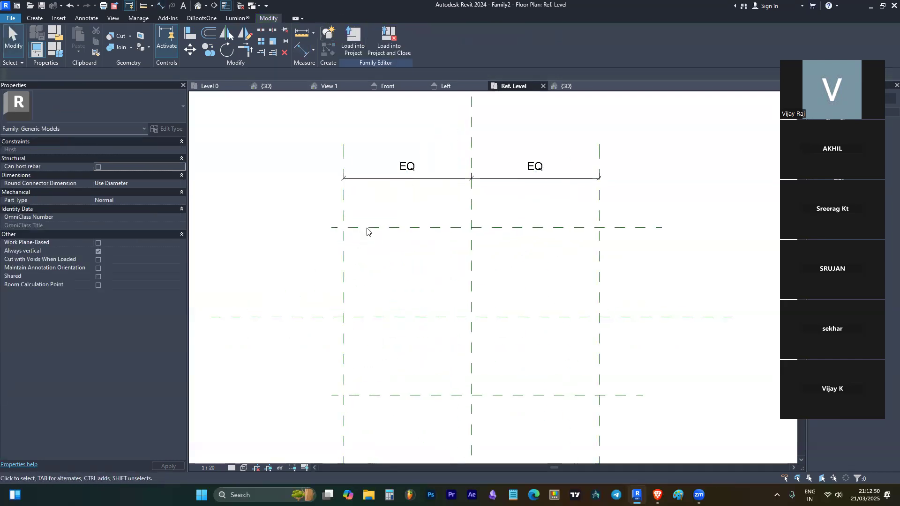
pyautogui.click(367, 227)
pyautogui.scroll(-3, 380, 220)
pyautogui.press('Escape')
pyautogui.click(332, 274)
pyautogui.moveTo(332, 274)
pyautogui.mouseDown()
pyautogui.moveTo(333, 256)
pyautogui.moveTo(337, 276)
pyautogui.mouseUp()
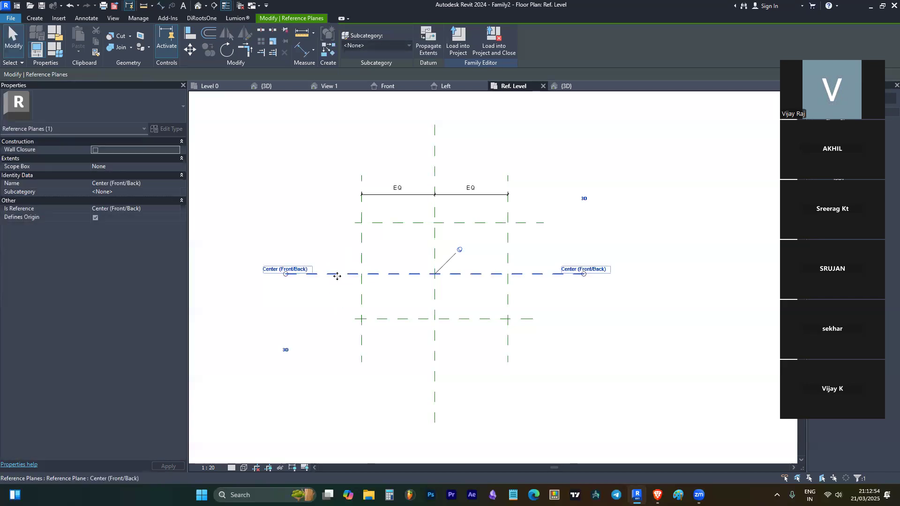
pyautogui.press('Escape')
# Step: Try unpinning the Center (Left/Right) plane and moving it to the right, and undo the move
pyautogui.click(436, 154)
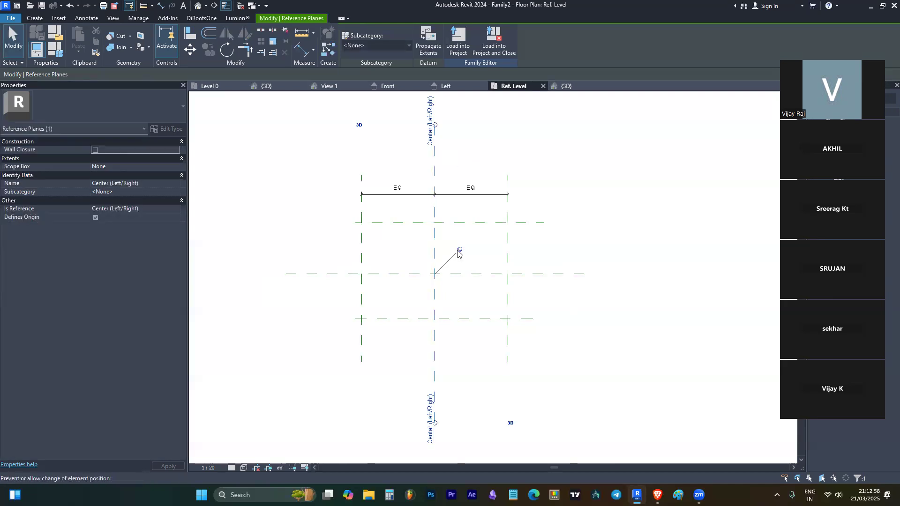
pyautogui.moveTo(435, 240); pyautogui.dragTo(483, 240)
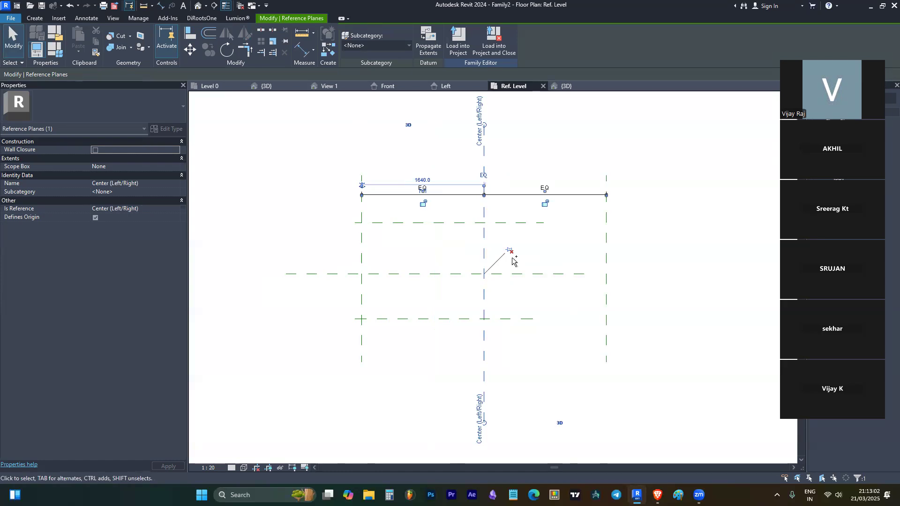
pyautogui.hotkey('ctrl', 'z')
# Step: Check the pins of the Center (Left/Right) and Center (Front/Back) reference planes
pyautogui.click(435, 257)
pyautogui.click(446, 263)
pyautogui.click(433, 257)
pyautogui.click(464, 255)
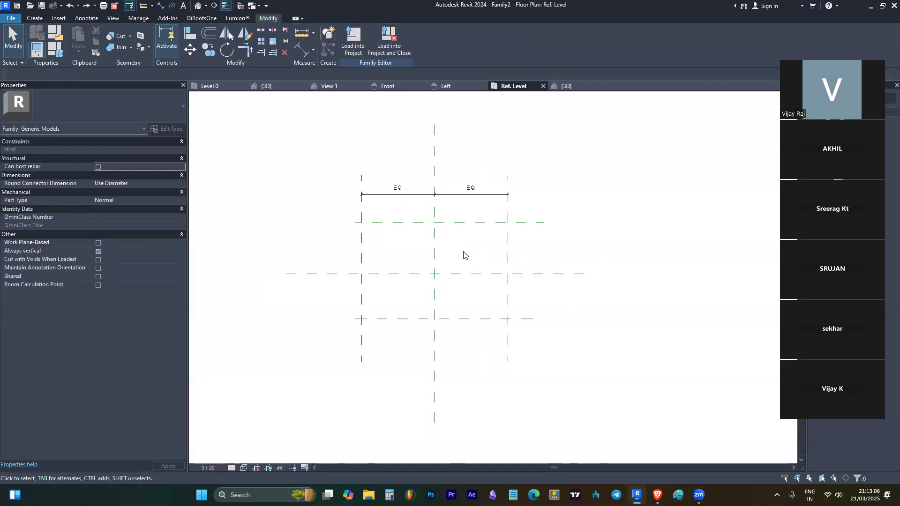
pyautogui.click(436, 252)
pyautogui.click(468, 273)
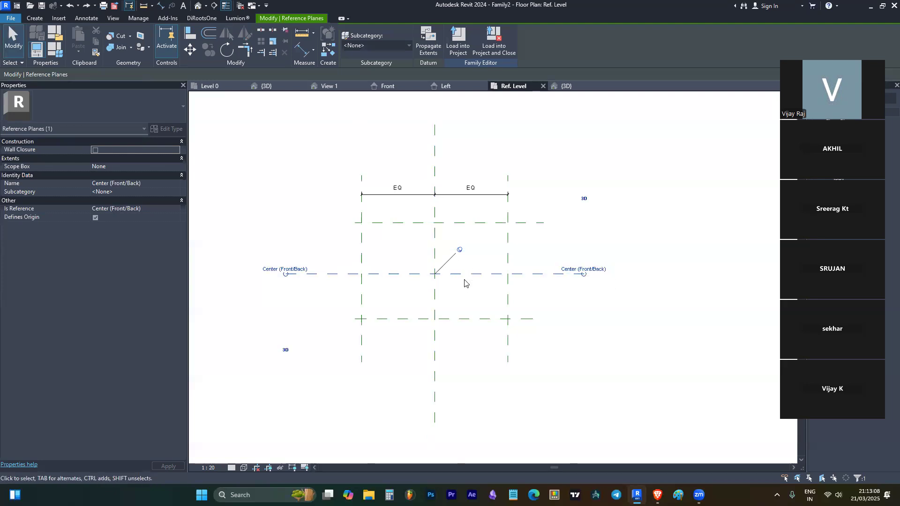
pyautogui.click(451, 148)
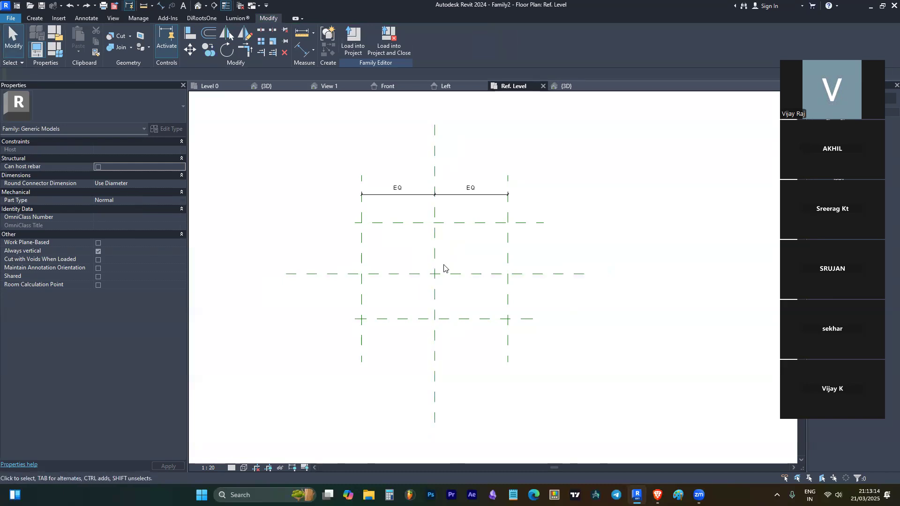
# Step: Extend the left ends of the lower and upper horizontal reference planes slightly outward
pyautogui.click(386, 319)
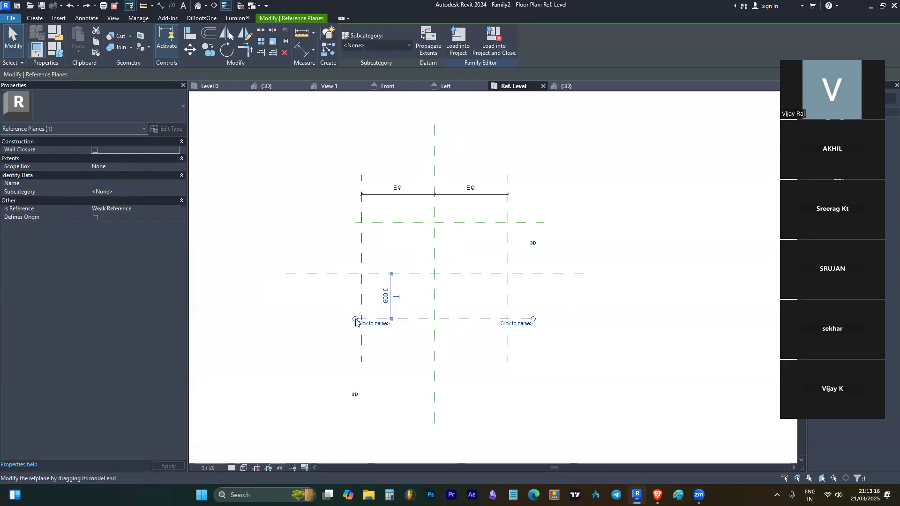
pyautogui.click(370, 223)
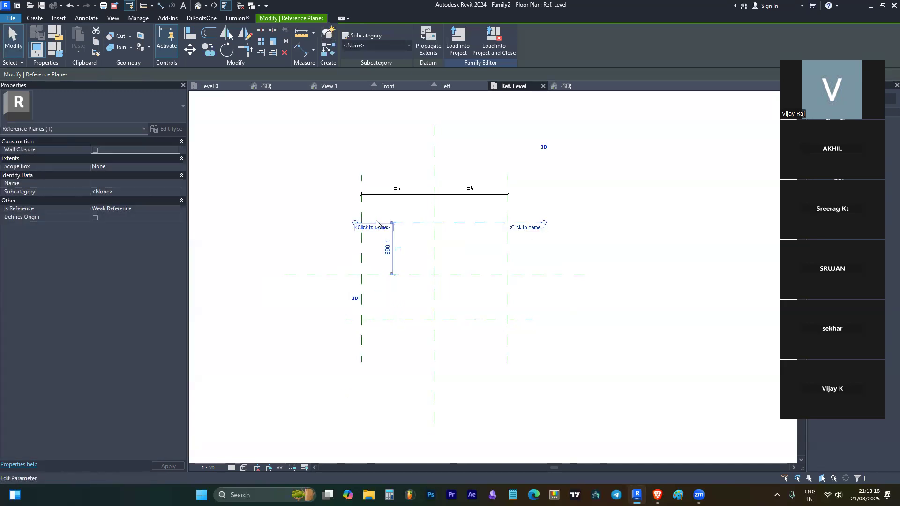
pyautogui.press('Escape')
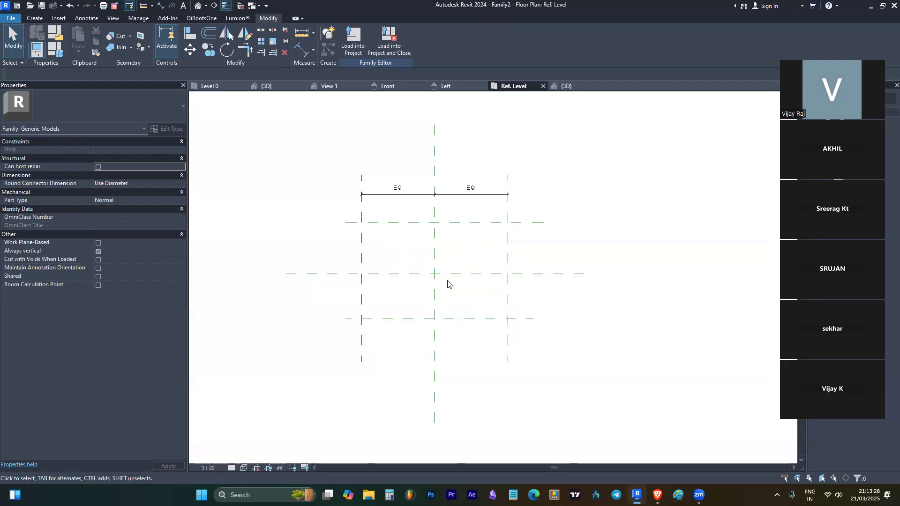
# Step: Examine the EQ dimension across the vertical planes and the distances of both outer horizontal planes from the Center (Front/Back) plane
pyautogui.click(449, 195)
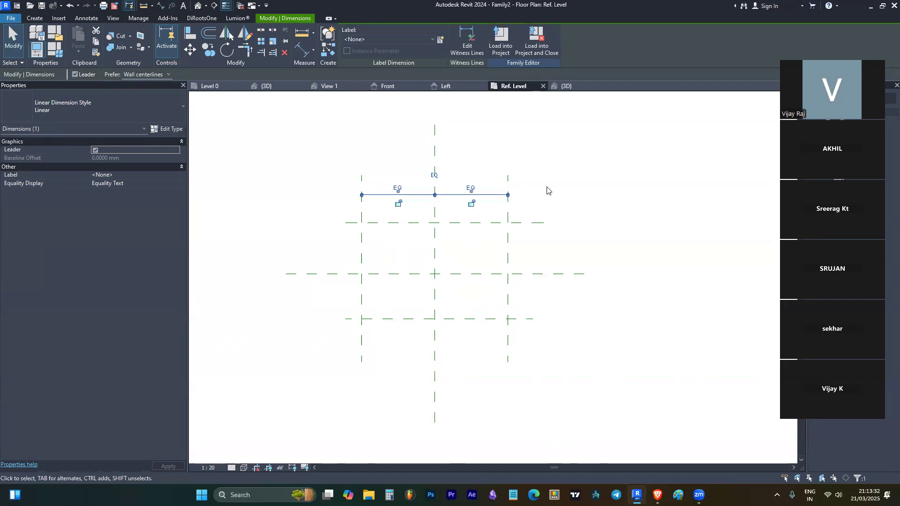
pyautogui.scroll(3, 424, 175)
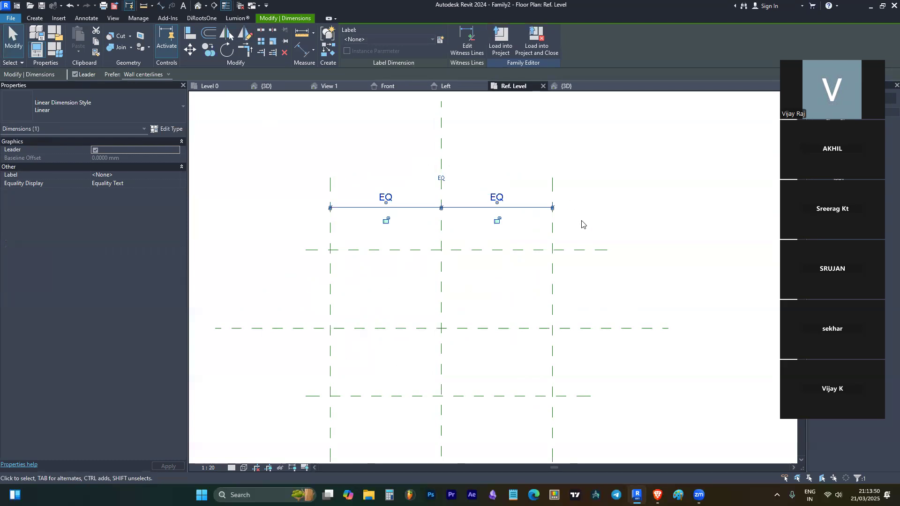
pyautogui.click(605, 196)
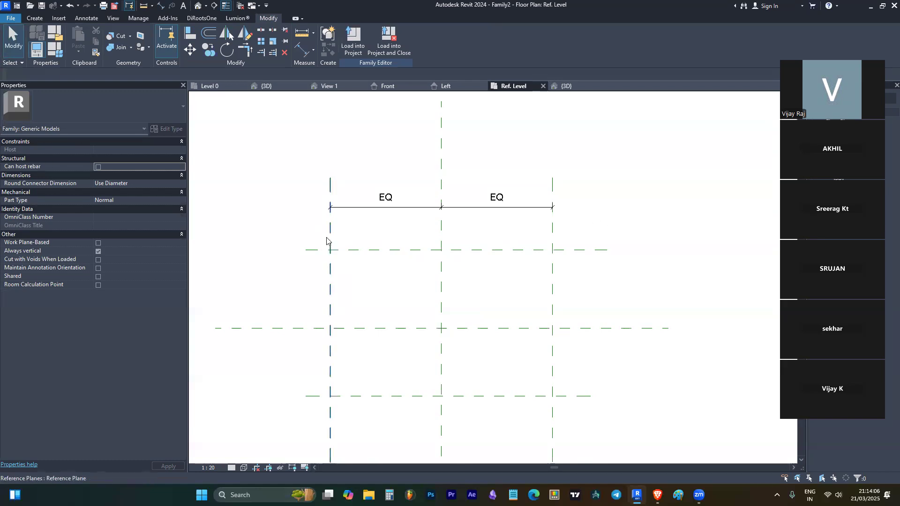
pyautogui.click(390, 207)
pyautogui.scroll(-1, 392, 207)
pyautogui.press('Escape')
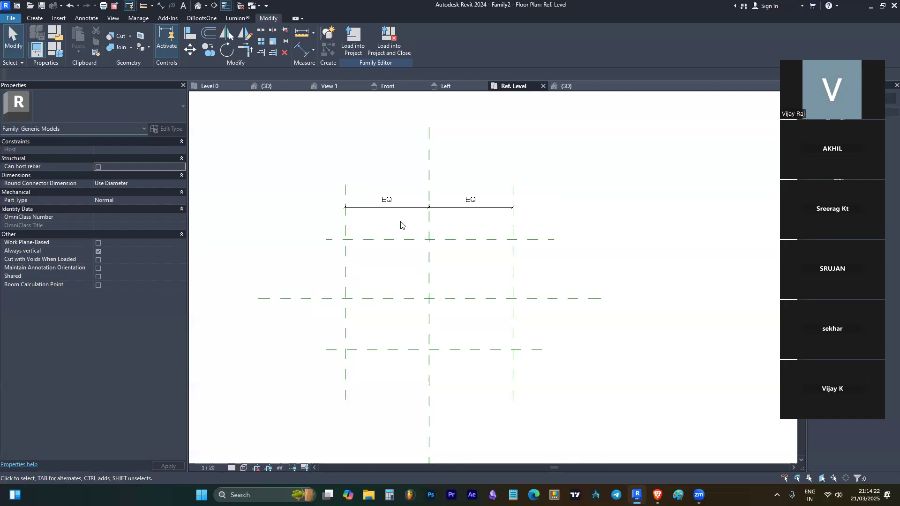
pyautogui.click(388, 240)
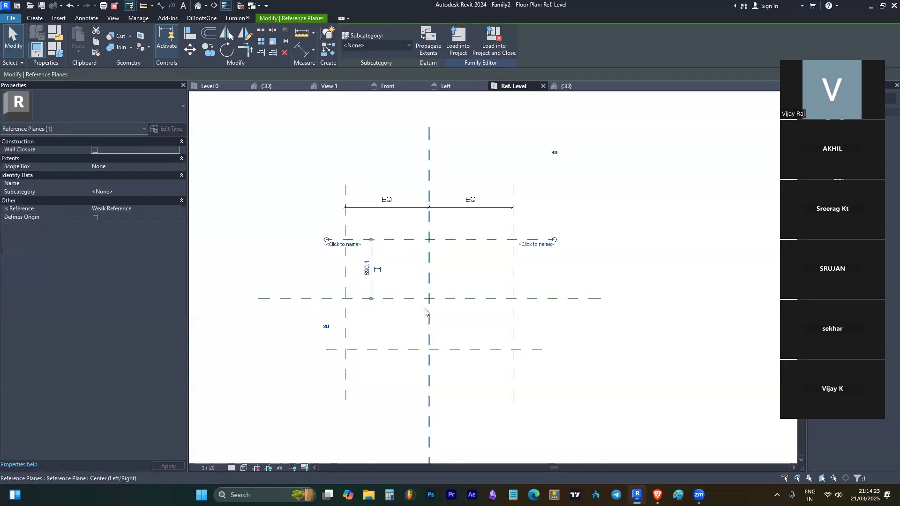
pyautogui.keyDown('ctrl'); pyautogui.click(391, 350); pyautogui.keyUp('ctrl')
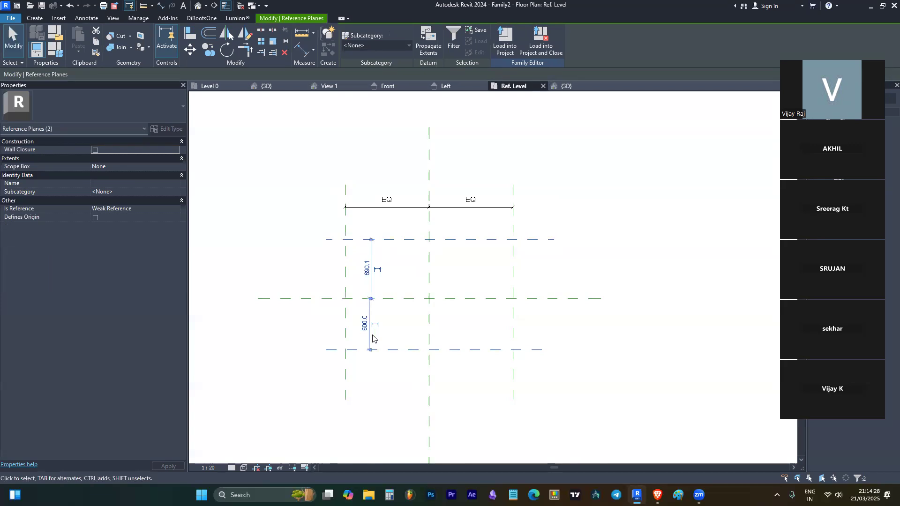
pyautogui.press('Escape')
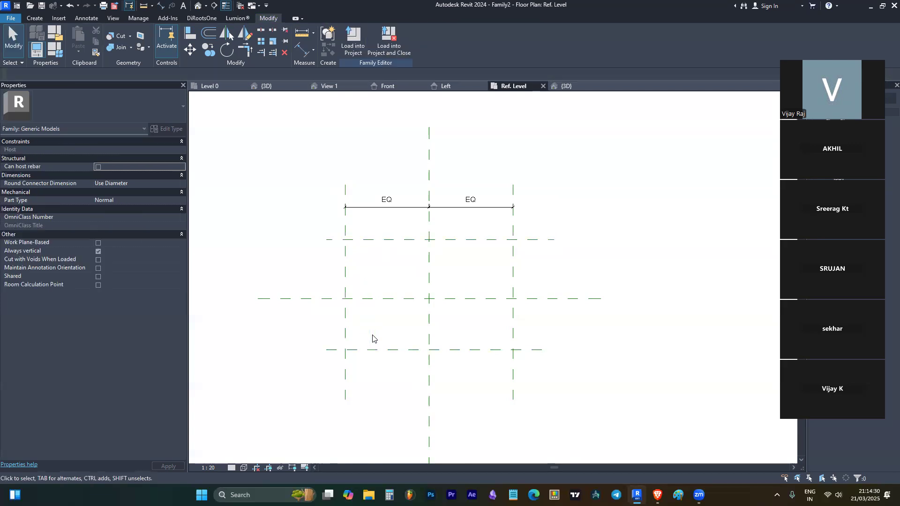
# Step: Place an aligned dimension string across the lower, center and upper horizontal reference planes and apply the equality constraint (EQ) to it
pyautogui.press('d')
pyautogui.press('i')
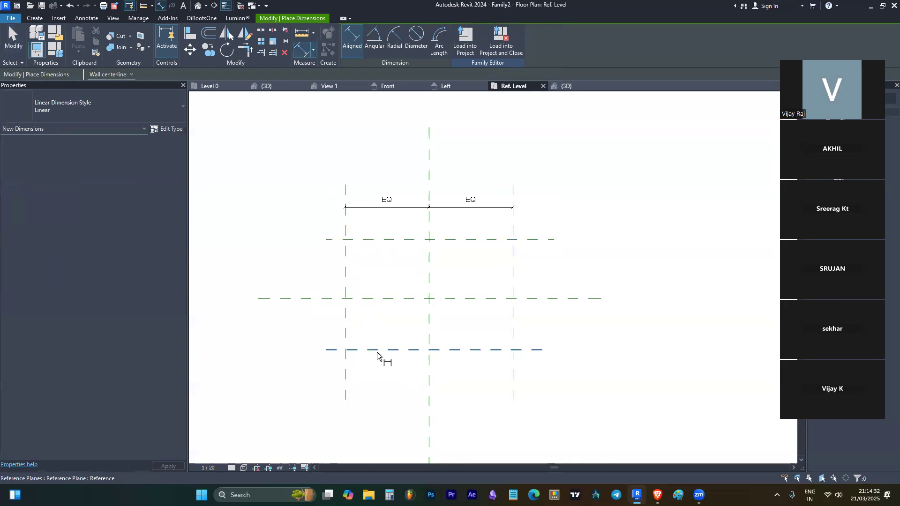
pyautogui.click(378, 351)
pyautogui.click(380, 299)
pyautogui.click(383, 240)
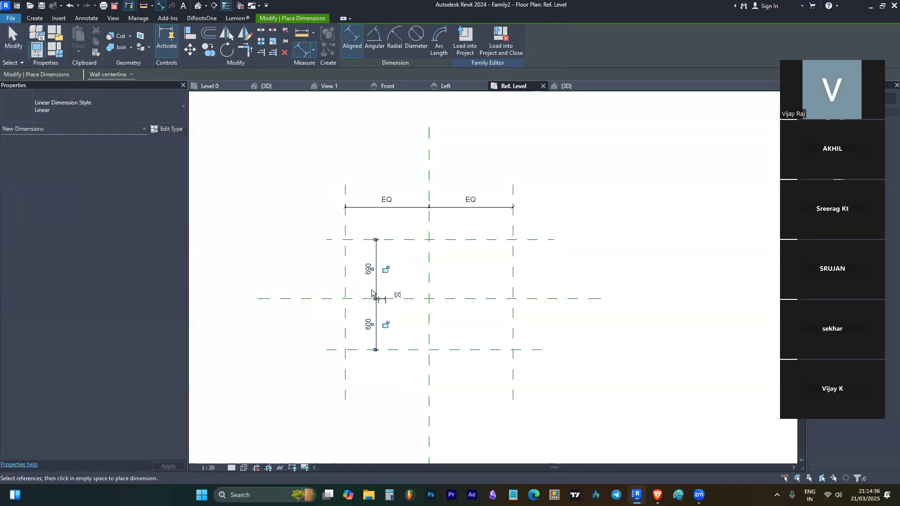
pyautogui.click(398, 296)
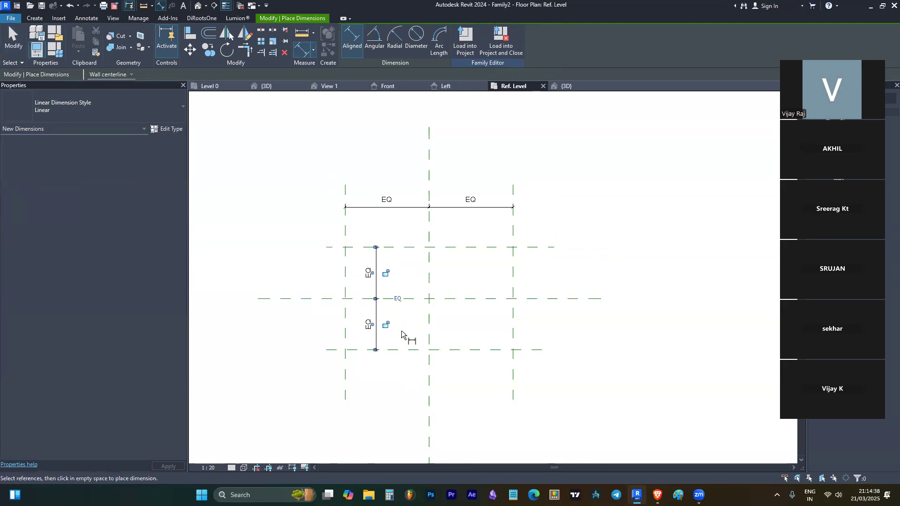
pyautogui.press('Escape')
pyautogui.press('Escape')
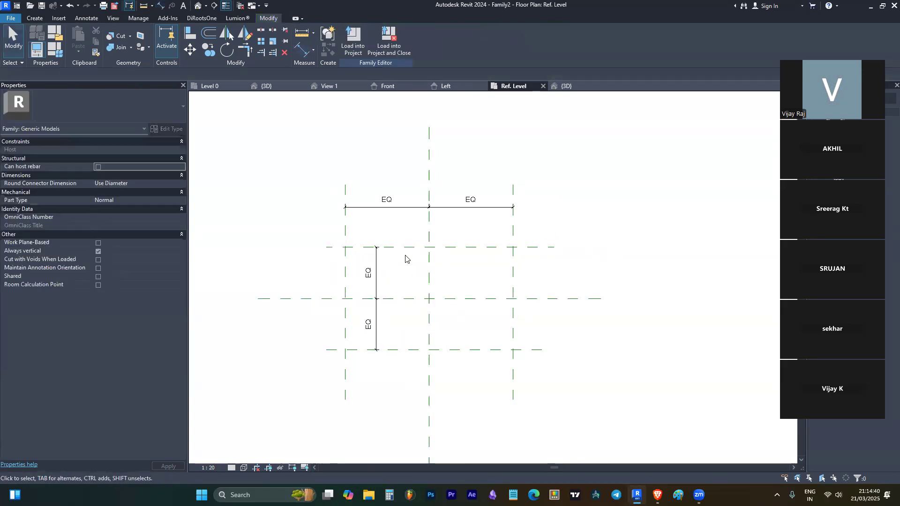
# Step: Lock both segments of the EQ dimension string across the vertical reference planes
pyautogui.click(376, 277)
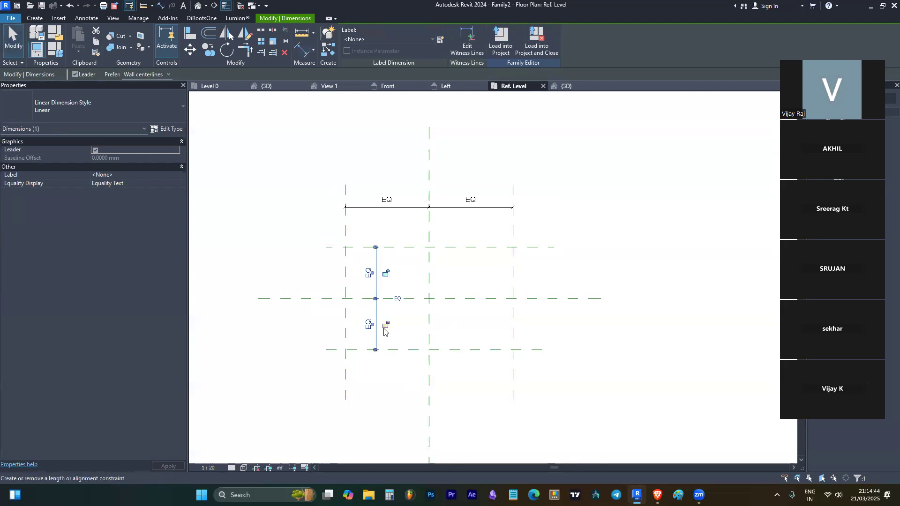
pyautogui.click(399, 210)
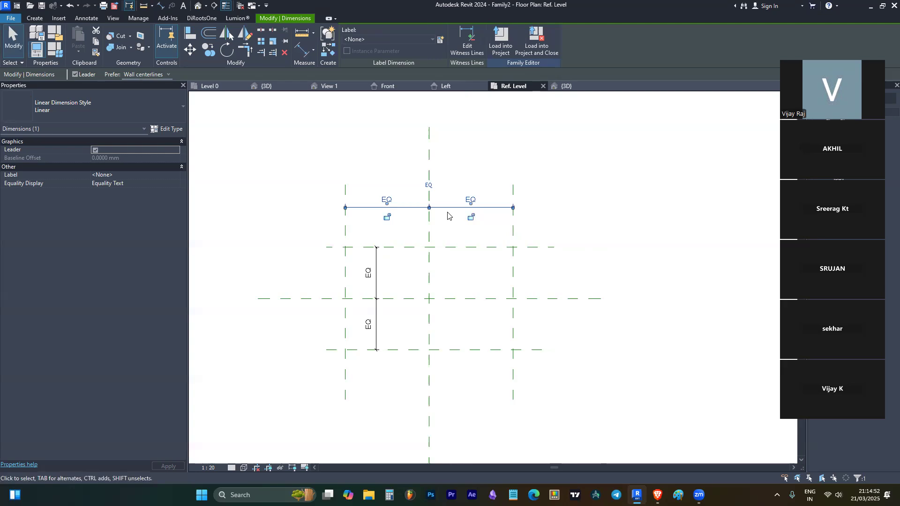
pyautogui.click(470, 217)
pyautogui.click(387, 217)
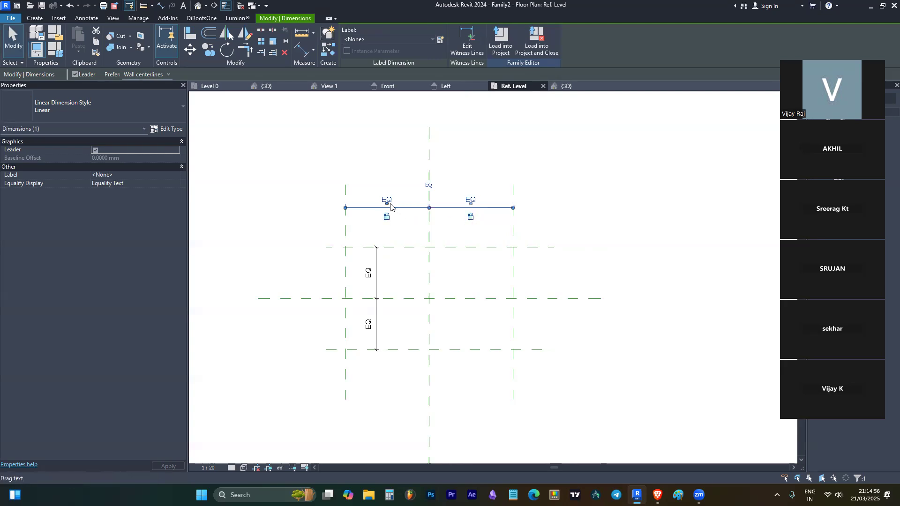
# Step: Try to move the left vertical reference plane outward to about 1300 mm from the center plane, and cancel the change
pyautogui.scroll(2, 391, 207)
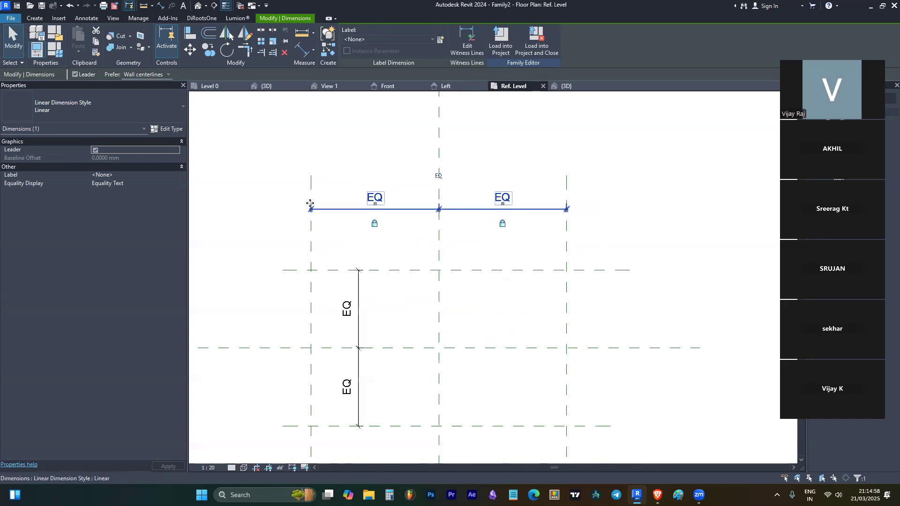
pyautogui.scroll(-1, 311, 204)
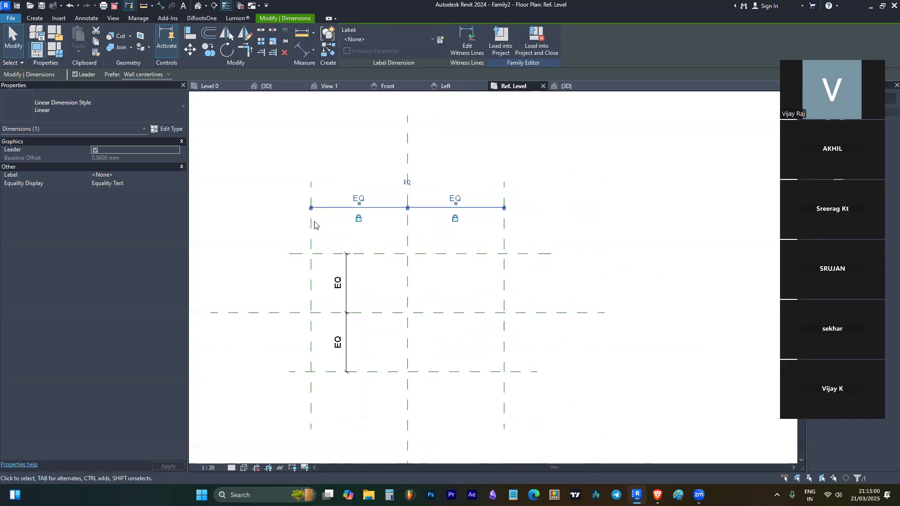
pyautogui.moveTo(311, 229); pyautogui.dragTo(279, 228)
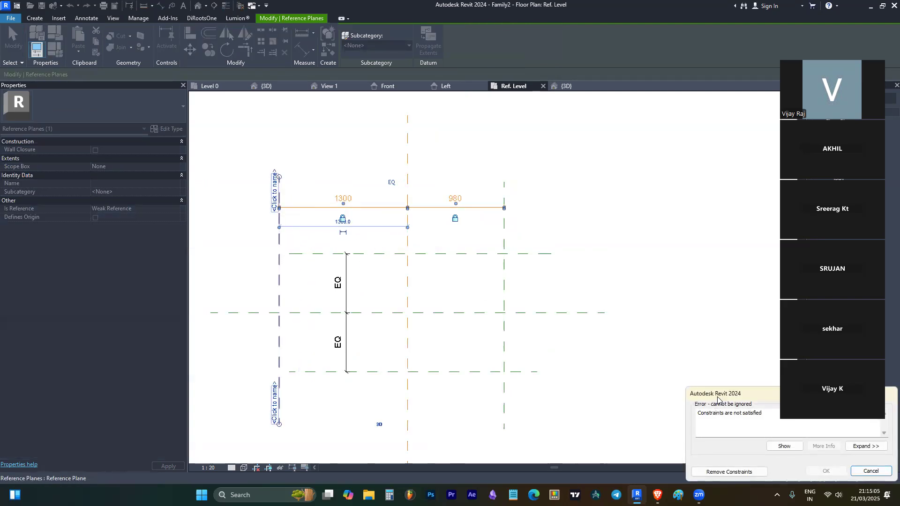
pyautogui.moveTo(718, 400); pyautogui.dragTo(566, 229)
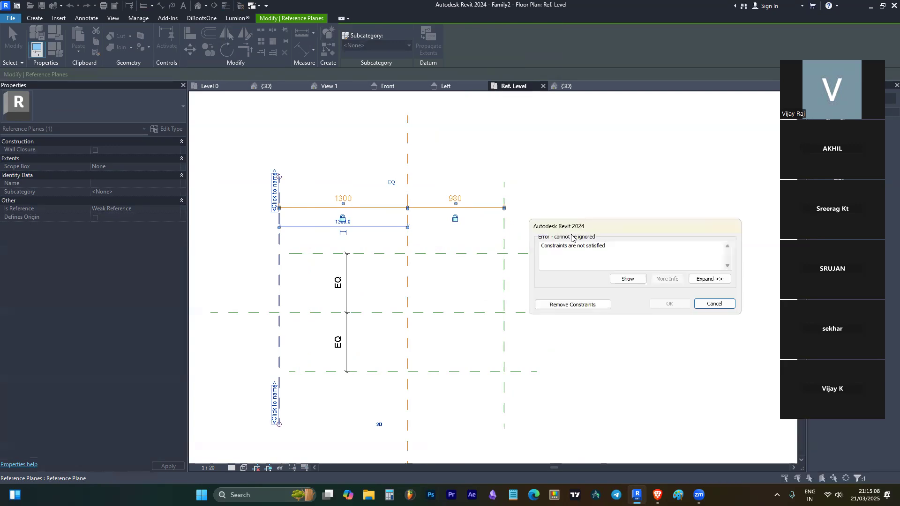
pyautogui.press('Escape')
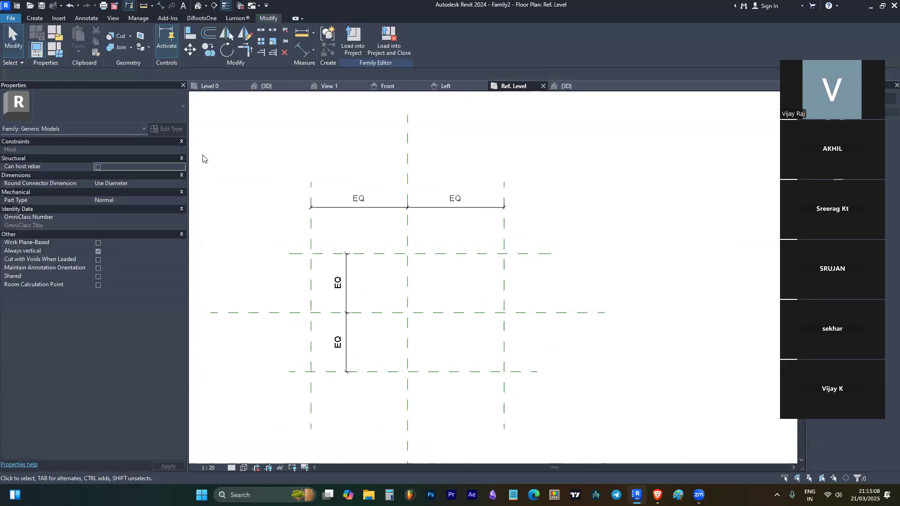
# Step: Unlock both segments of the EQ dimension string across the vertical reference planes
pyautogui.click(312, 232)
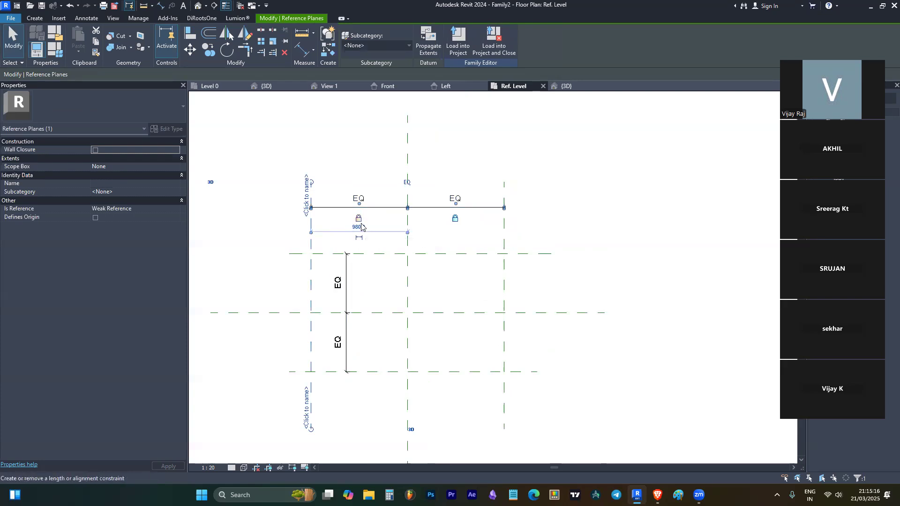
pyautogui.click(358, 221)
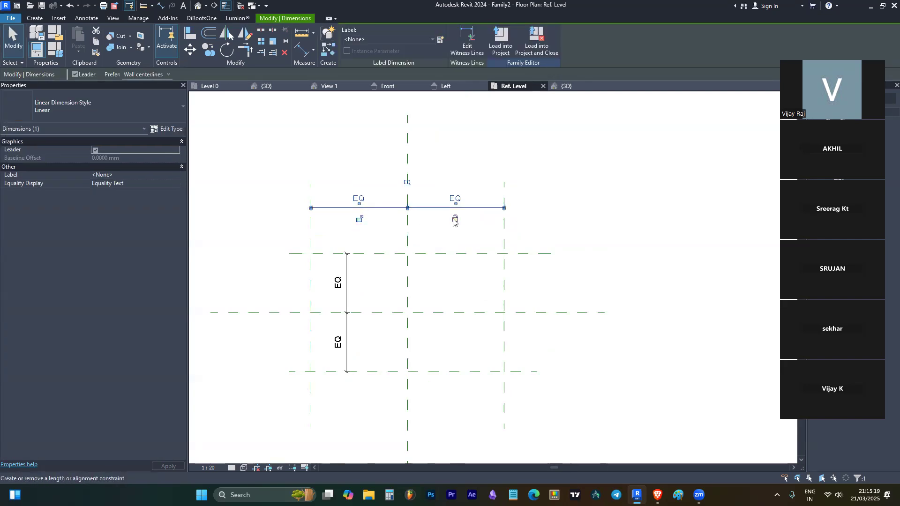
pyautogui.click(551, 227)
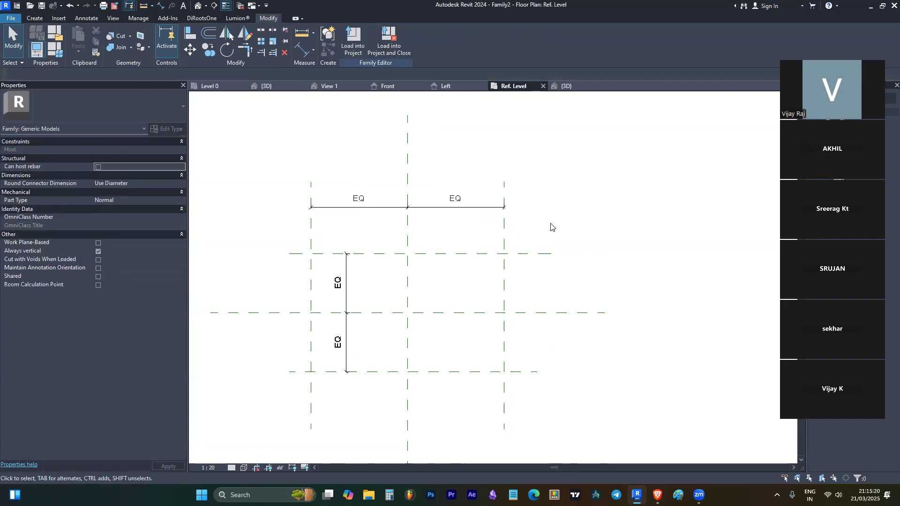
pyautogui.click(347, 303)
pyautogui.click(631, 233)
# Step: Start an extrusion and sketch a rectangle from the upper-left to the lower-right intersection of the outer reference planes
pyautogui.click(31, 18)
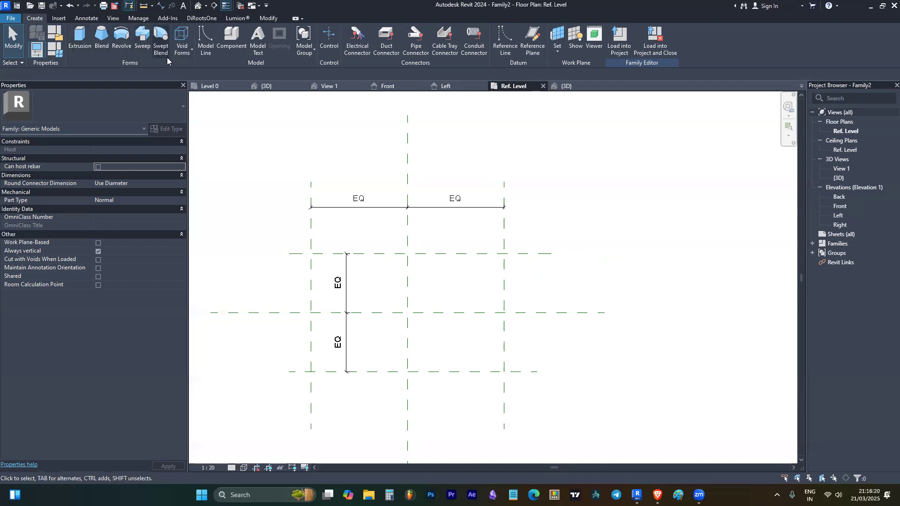
pyautogui.click(85, 43)
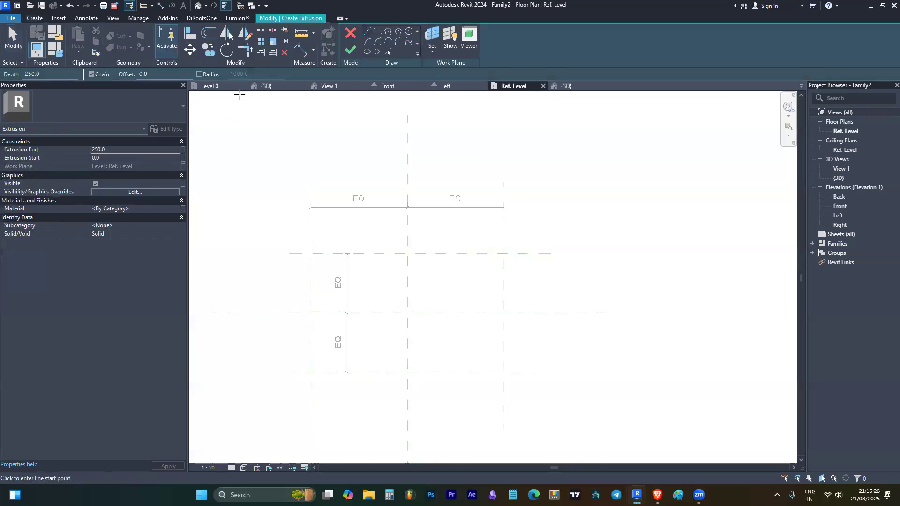
pyautogui.click(381, 34)
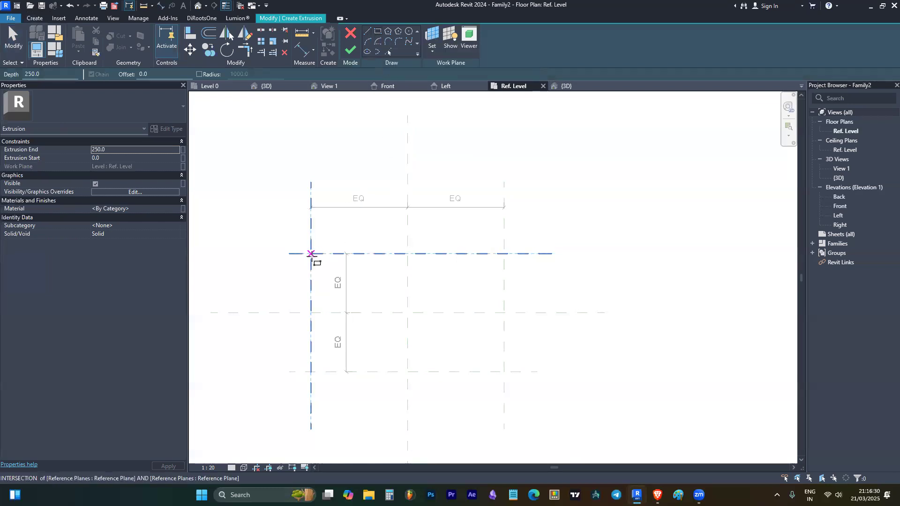
pyautogui.scroll(2, 311, 254)
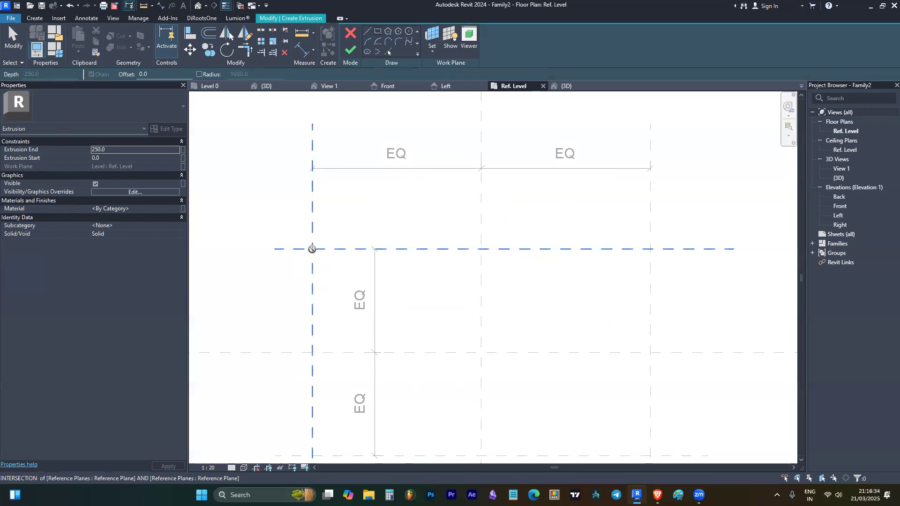
pyautogui.click(312, 249)
pyautogui.scroll(-2, 312, 244)
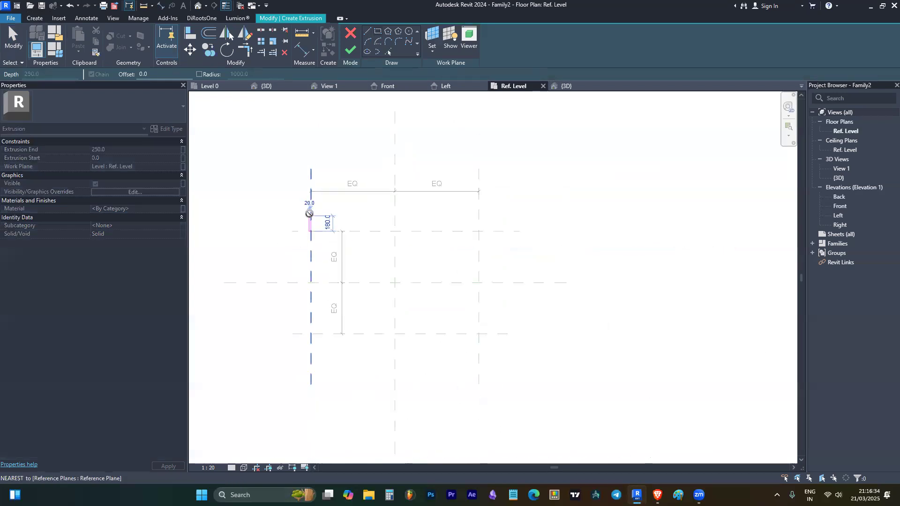
pyautogui.click(478, 334)
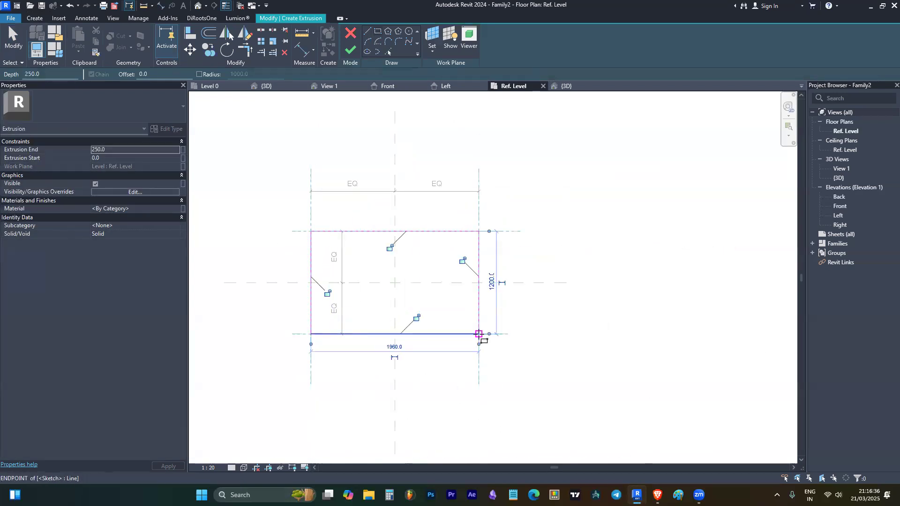
# Step: Lock the sketched rectangle's edges to the outer reference planes and release the locks again
pyautogui.click(389, 247)
pyautogui.click(463, 260)
pyautogui.click(417, 318)
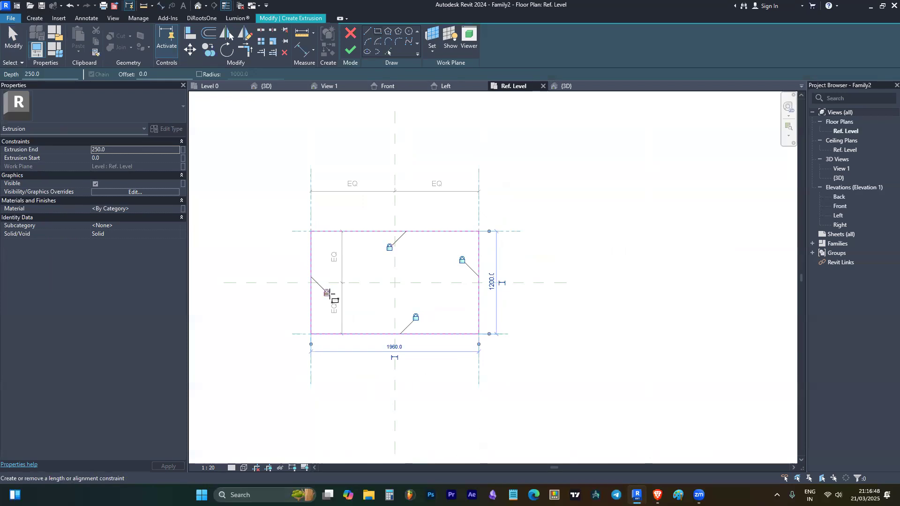
pyautogui.click(327, 293)
pyautogui.click(389, 248)
pyautogui.click(462, 260)
pyautogui.click(415, 317)
# Step: Leave the rectangle tool and finish the extrusion with a depth of 250 mm
pyautogui.click(561, 195)
pyautogui.press('Escape')
pyautogui.press('Escape')
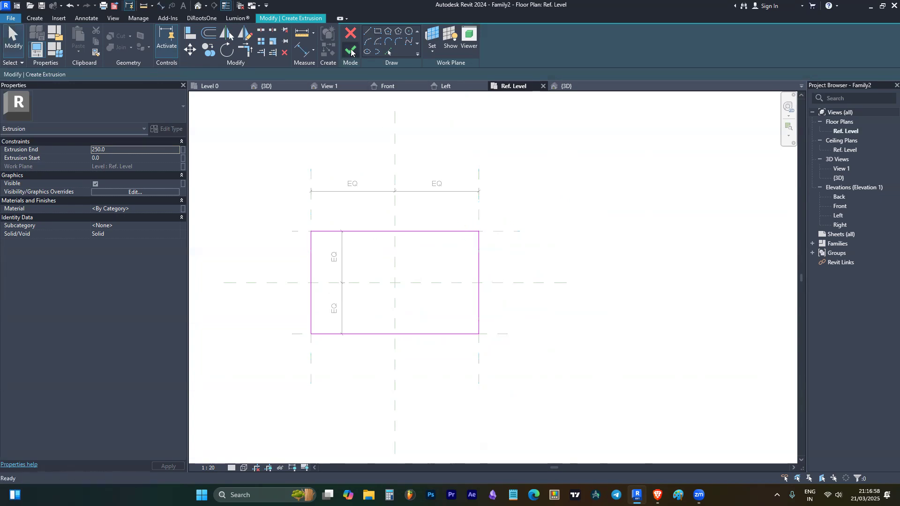
pyautogui.click(351, 51)
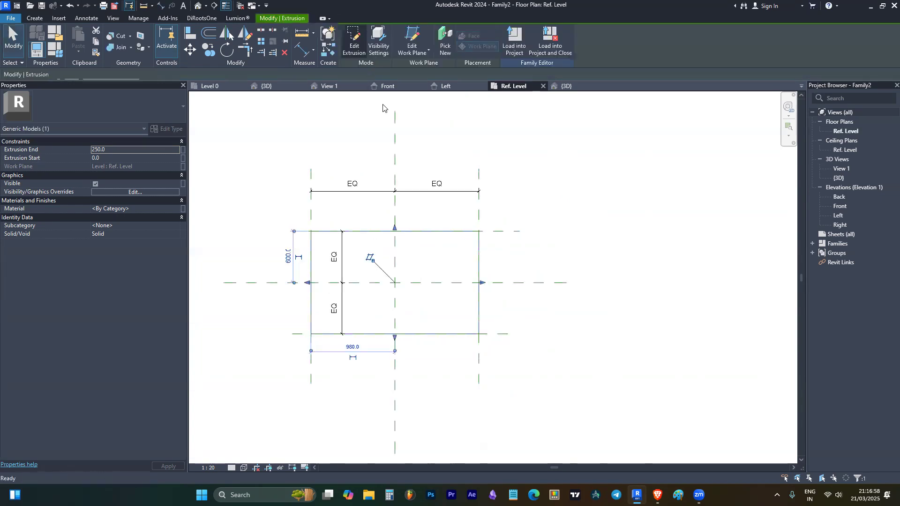
# Step: Set the right vertical reference plane's distance from the center plane to 2000 mm
pyautogui.click(479, 283)
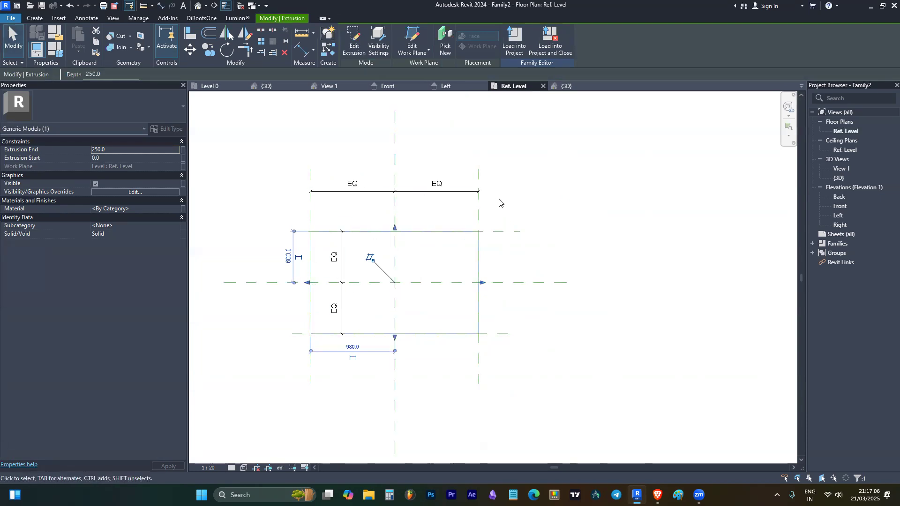
pyautogui.click(479, 209)
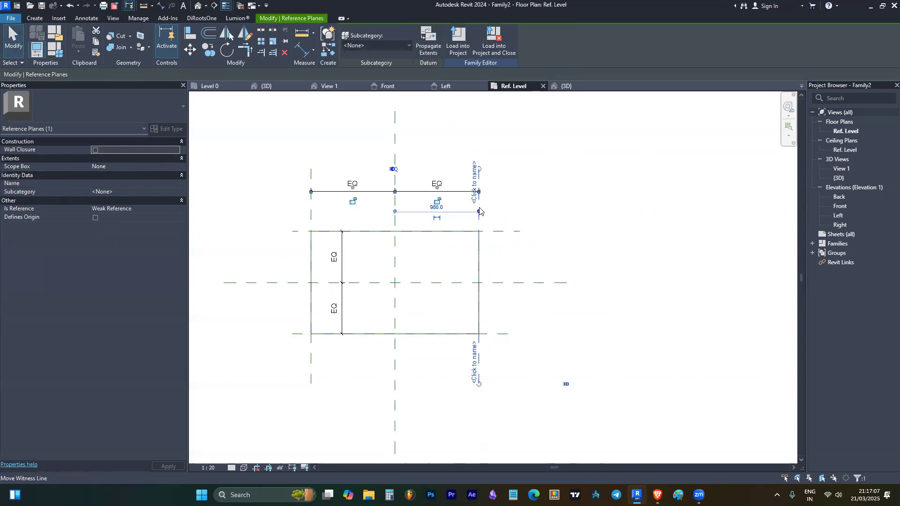
pyautogui.scroll(3, 438, 210)
pyautogui.click(437, 210)
pyautogui.write('1')
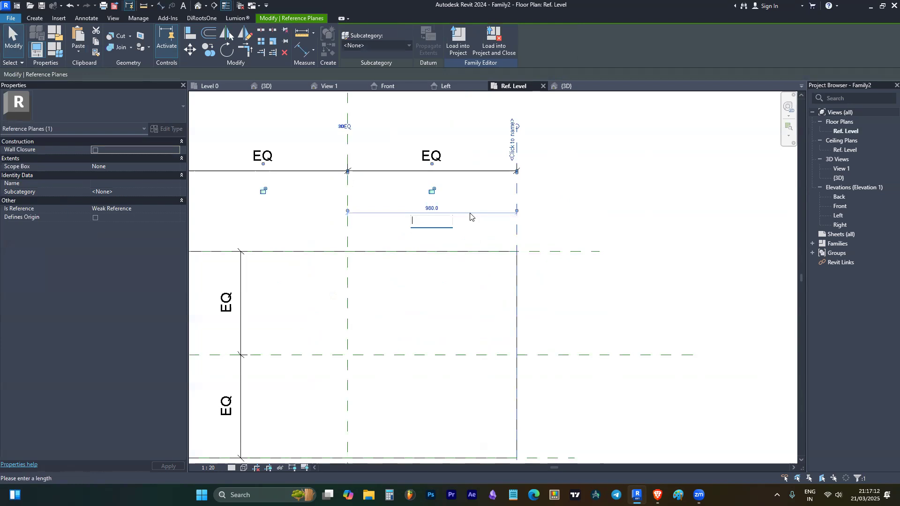
pyautogui.write('000')
pyautogui.press('Return')
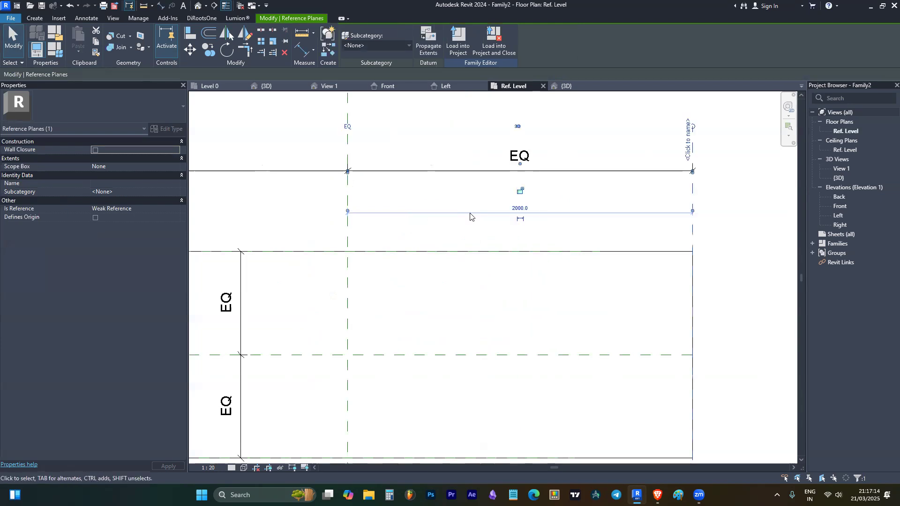
pyautogui.scroll(-3, 515, 166)
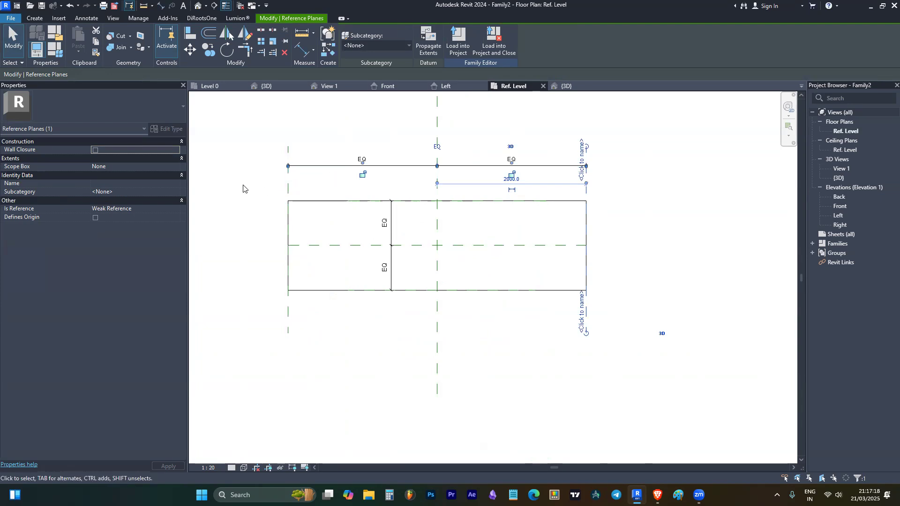
pyautogui.click(376, 138)
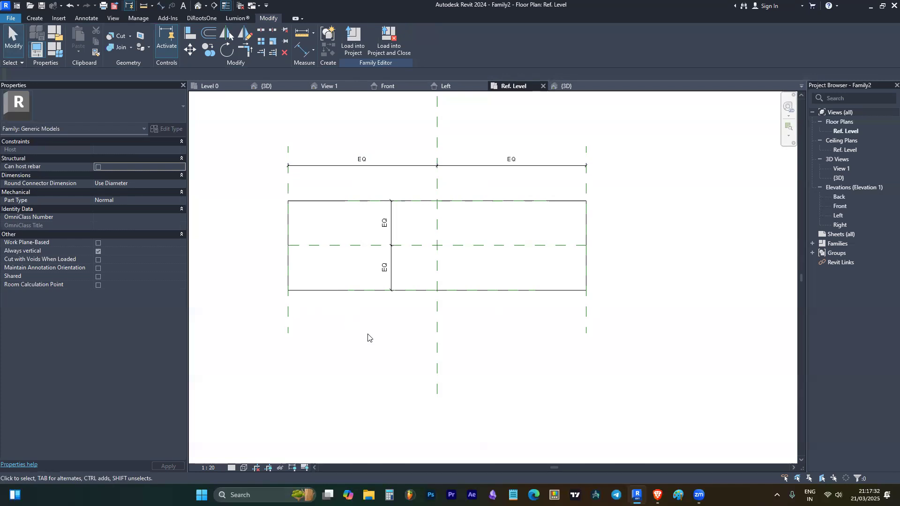
# Step: Pull the extrusion's right edge about 405 mm inside the right reference plane and its left edge to just left of the center plane
pyautogui.click(419, 296)
pyautogui.press('Escape')
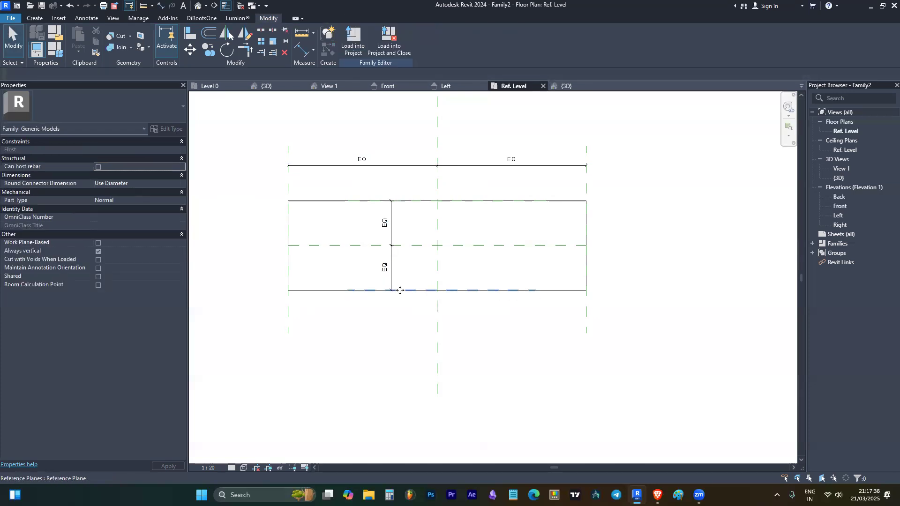
pyautogui.scroll(2, 401, 294)
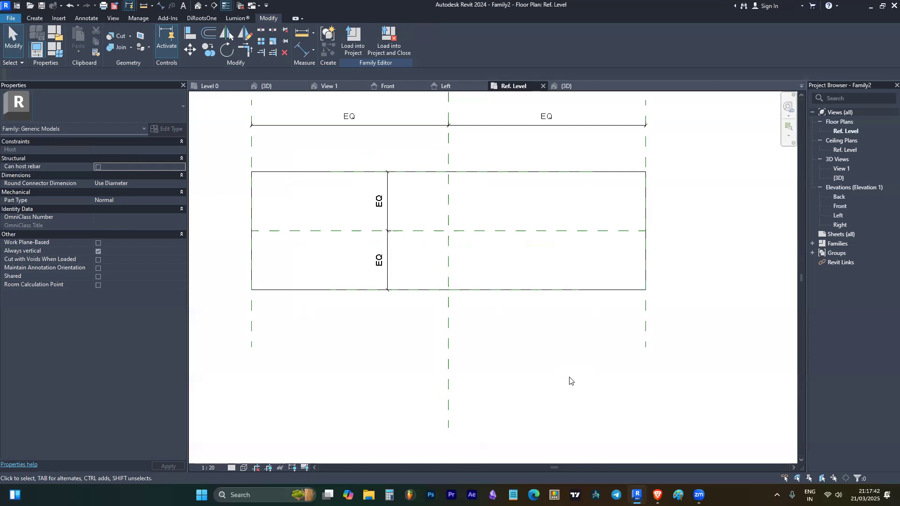
pyautogui.click(639, 294)
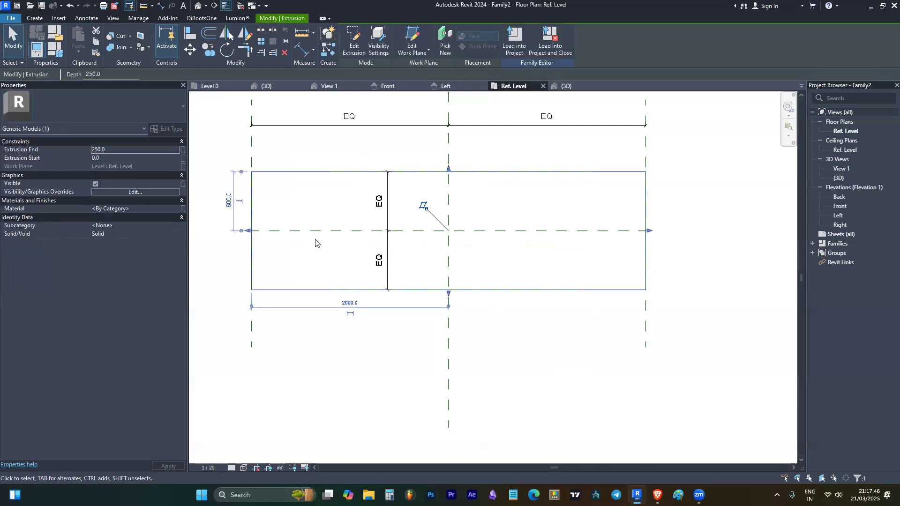
pyautogui.scroll(-2, 423, 207)
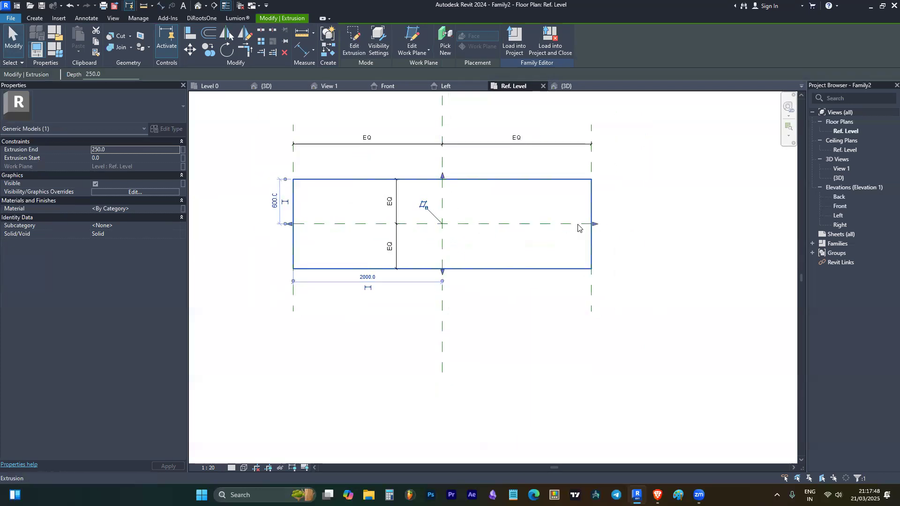
pyautogui.moveTo(587, 226); pyautogui.dragTo(562, 228)
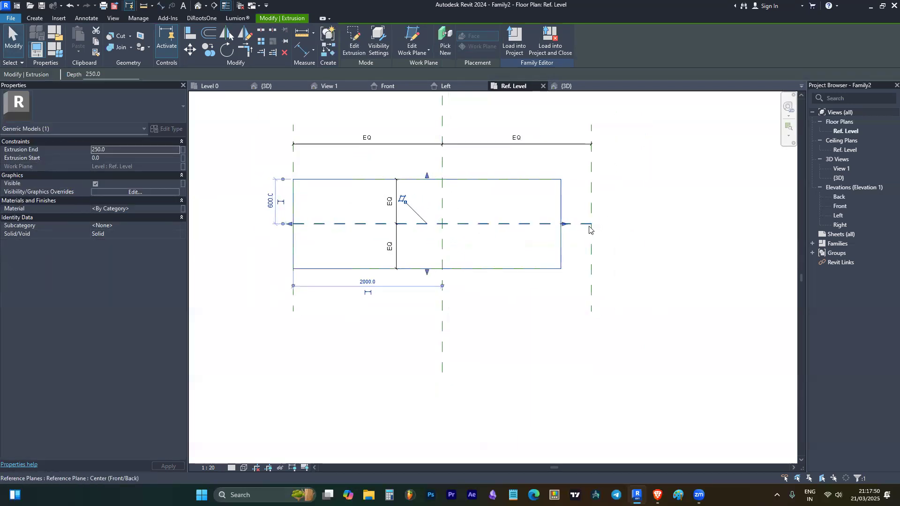
pyautogui.moveTo(290, 227); pyautogui.dragTo(416, 244)
pyautogui.click(375, 293)
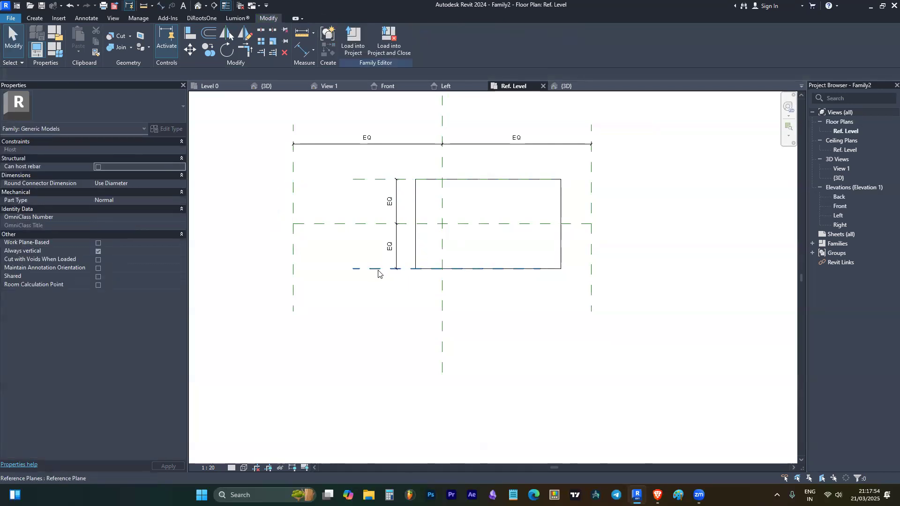
# Step: Set the lower horizontal reference plane's distance from the Center (Front/Back) plane to 4000 mm
pyautogui.click(378, 268)
pyautogui.scroll(3, 381, 265)
pyautogui.scroll(-5, 385, 262)
pyautogui.click(371, 258)
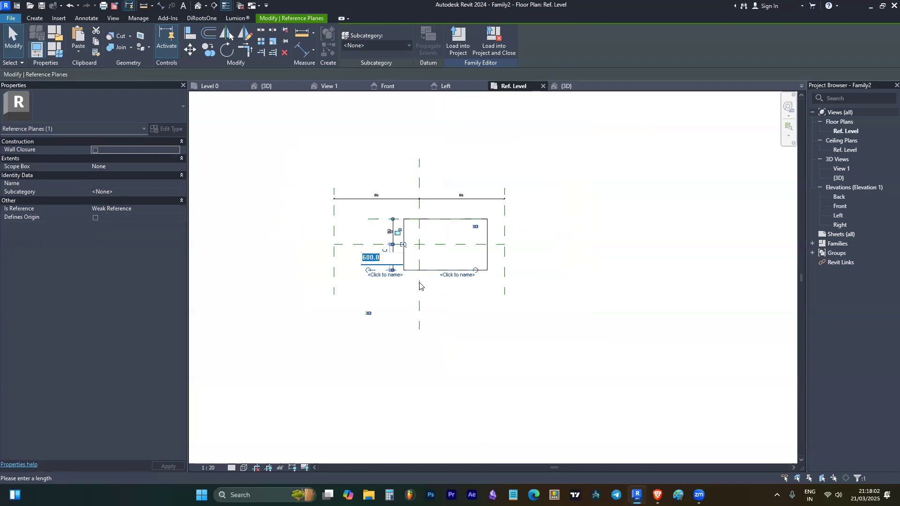
pyautogui.write('4000')
pyautogui.press('Return')
pyautogui.scroll(-3, 421, 288)
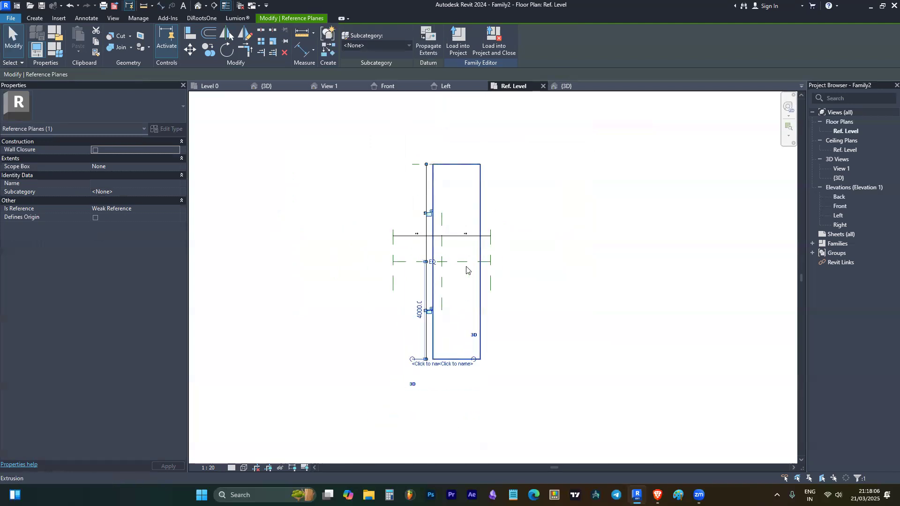
pyautogui.click(465, 291)
# Step: Measure the right vertical reference plane's distance from the center plane by moving its temporary dimension's witness line there
pyautogui.scroll(5, 407, 281)
pyautogui.scroll(-3, 402, 277)
pyautogui.scroll(2, 441, 262)
pyautogui.scroll(-2, 457, 291)
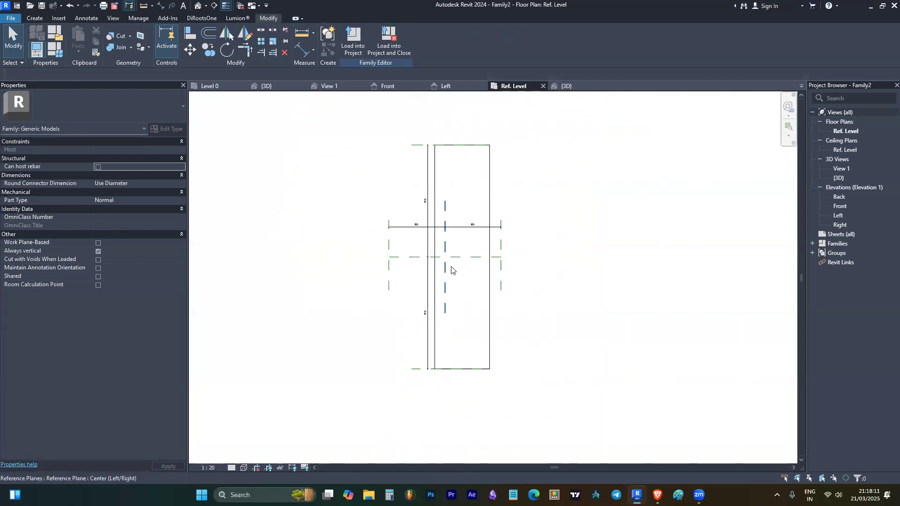
pyautogui.click(500, 244)
pyautogui.scroll(3, 474, 236)
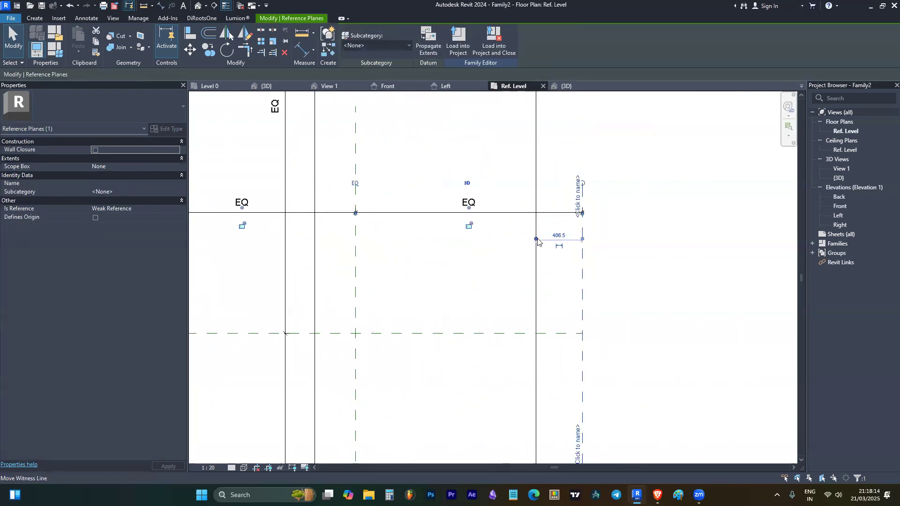
pyautogui.moveTo(537, 239); pyautogui.dragTo(355, 239)
pyautogui.scroll(1, 457, 237)
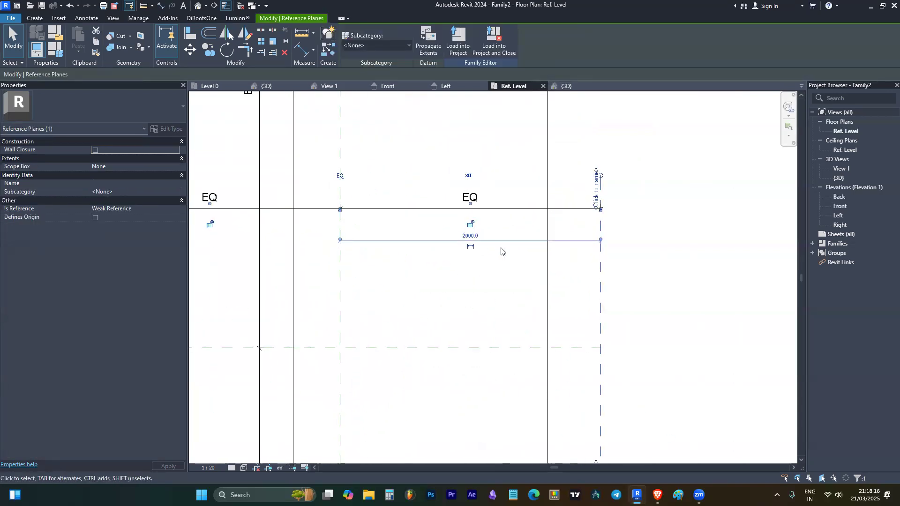
pyautogui.scroll(-5, 501, 251)
pyautogui.press('Escape')
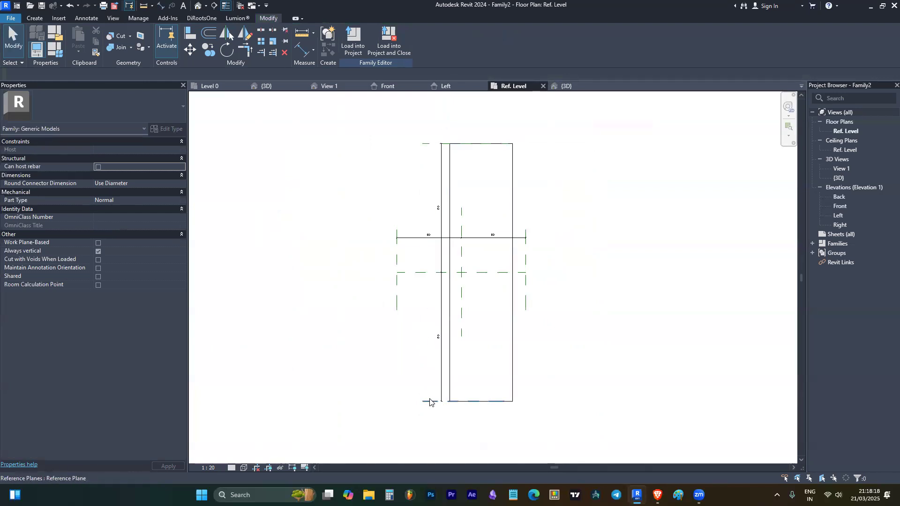
# Step: Set the lower horizontal reference plane's distance from the Center (Front/Back) plane to 1500 mm
pyautogui.click(440, 350)
pyautogui.click(433, 338)
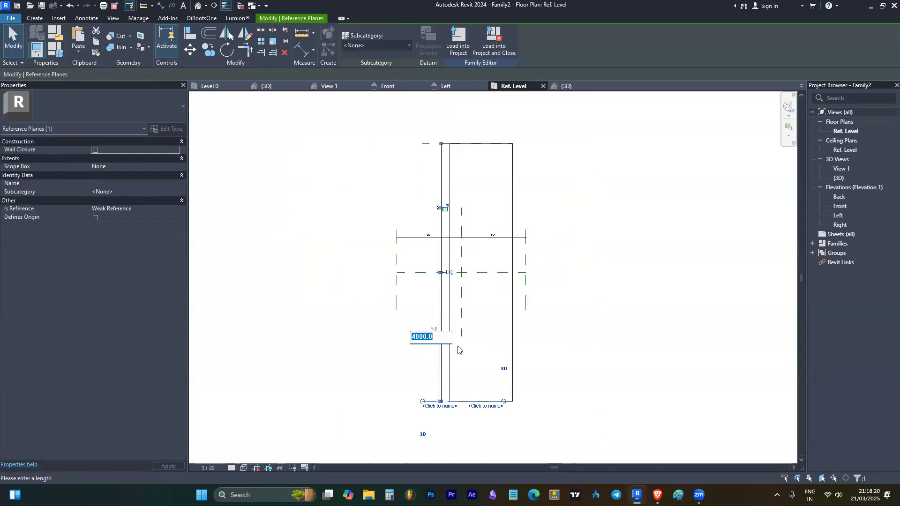
pyautogui.write('1500')
pyautogui.press('Return')
pyautogui.click(458, 350)
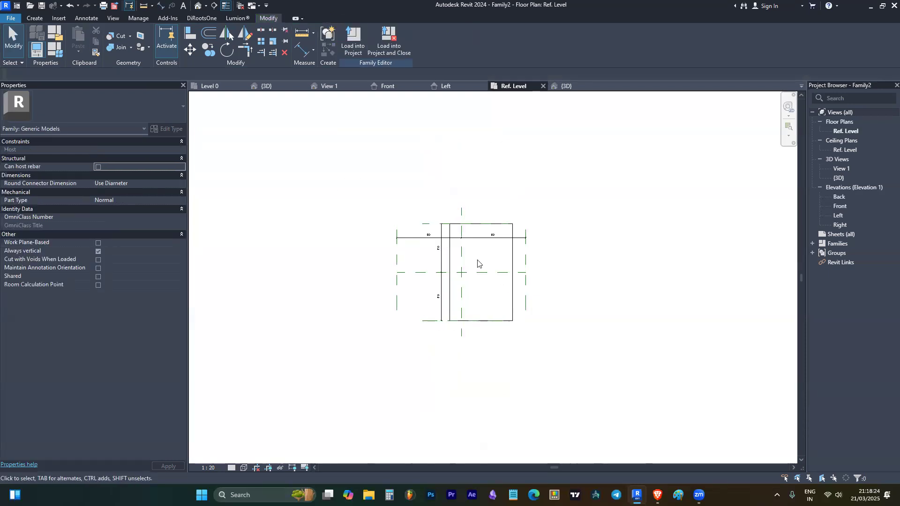
pyautogui.scroll(2, 462, 242)
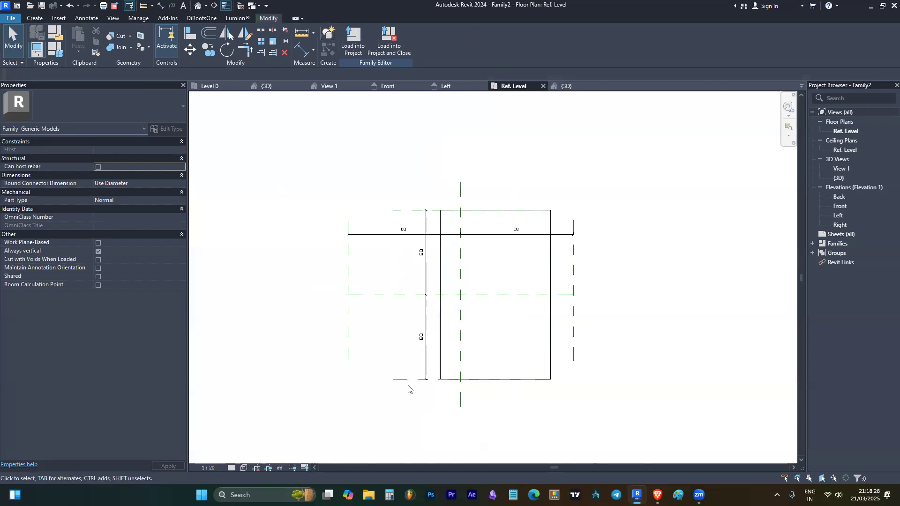
pyautogui.click(426, 365)
pyautogui.click(416, 338)
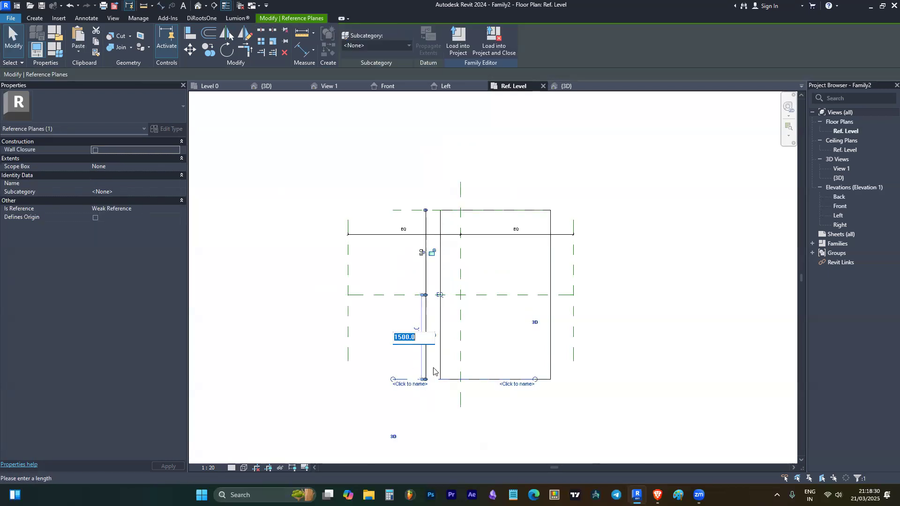
pyautogui.press('Escape')
pyautogui.press('Escape')
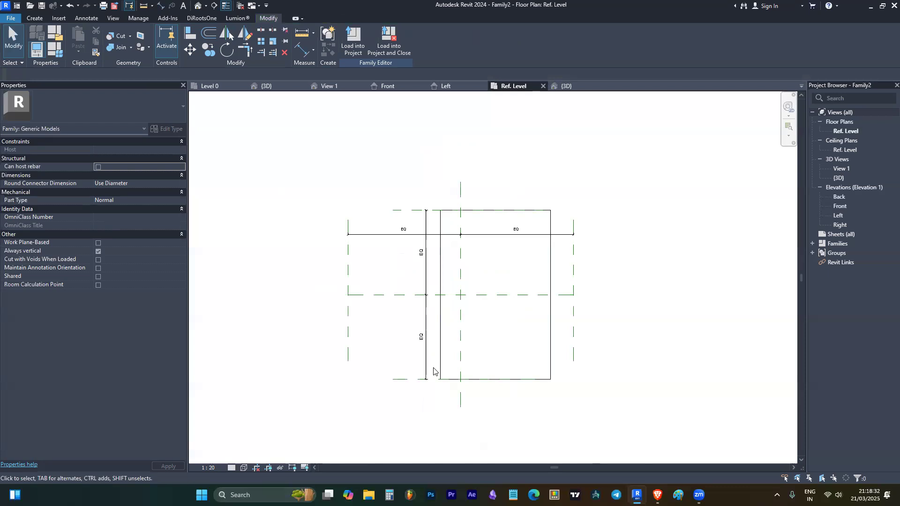
# Step: Pull the extrusion's top edge to about 700 mm above the Center (Front/Back) plane and its bottom edge about 460 mm inside the lower reference plane
pyautogui.scroll(-2, 436, 262)
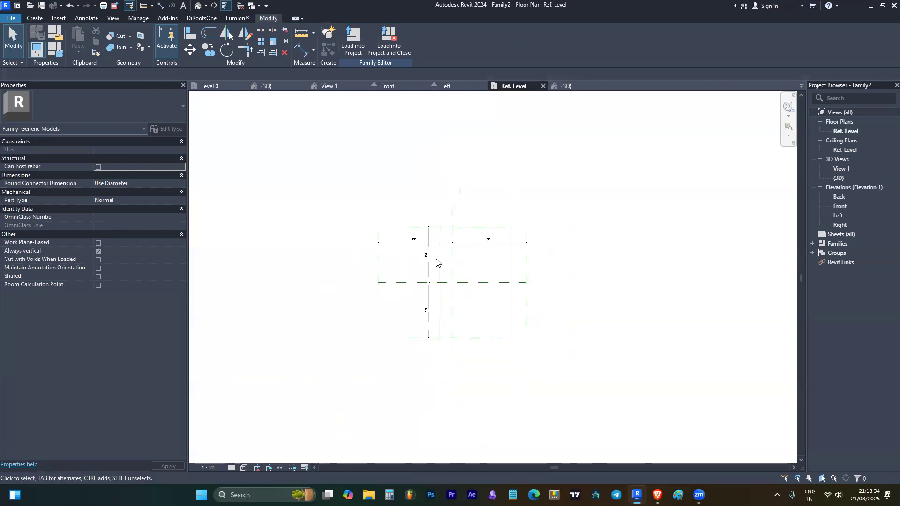
pyautogui.click(477, 228)
pyautogui.moveTo(478, 230); pyautogui.dragTo(477, 261)
pyautogui.moveTo(476, 340); pyautogui.dragTo(478, 323)
pyautogui.click(620, 262)
pyautogui.click(471, 258)
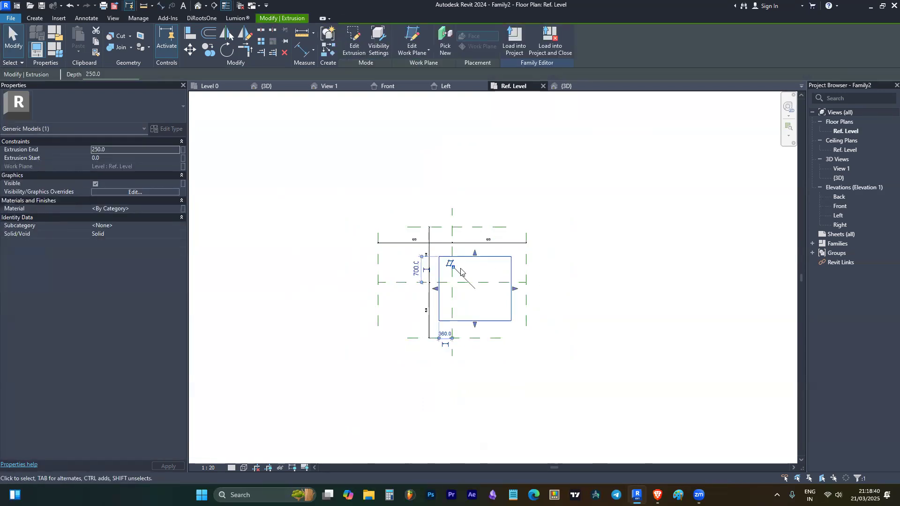
pyautogui.click(546, 252)
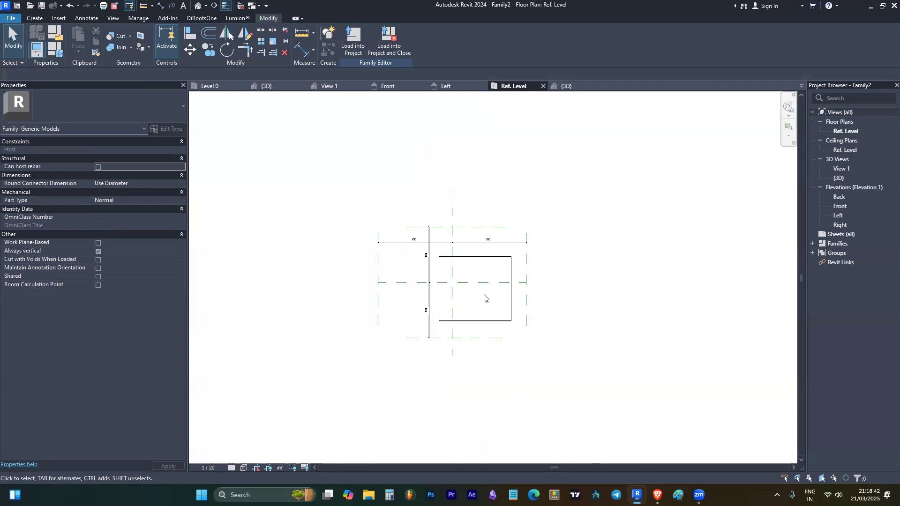
# Step: Set the lower horizontal reference plane's distance from the Center (Front/Back) plane to 2000 mm
pyautogui.click(428, 328)
pyautogui.scroll(2, 422, 332)
pyautogui.scroll(2, 422, 329)
pyautogui.click(399, 348)
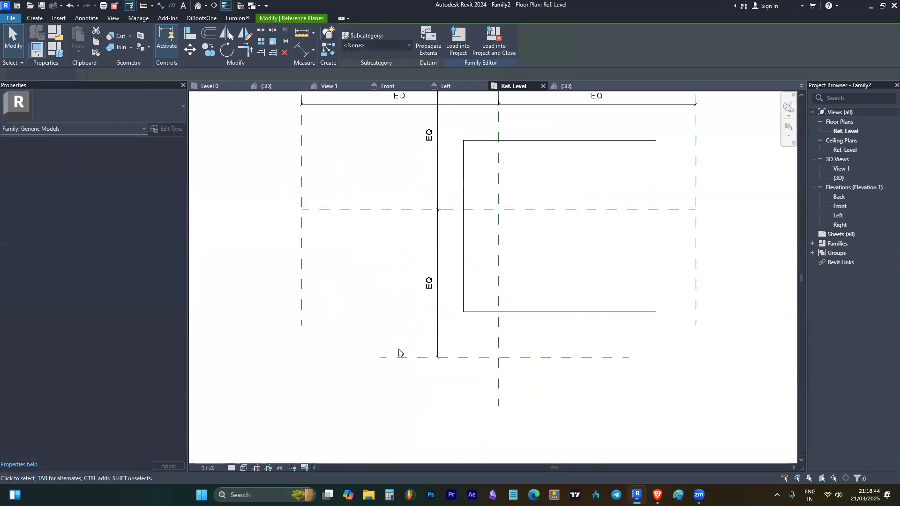
pyautogui.click(410, 360)
pyautogui.moveTo(432, 312); pyautogui.dragTo(432, 210)
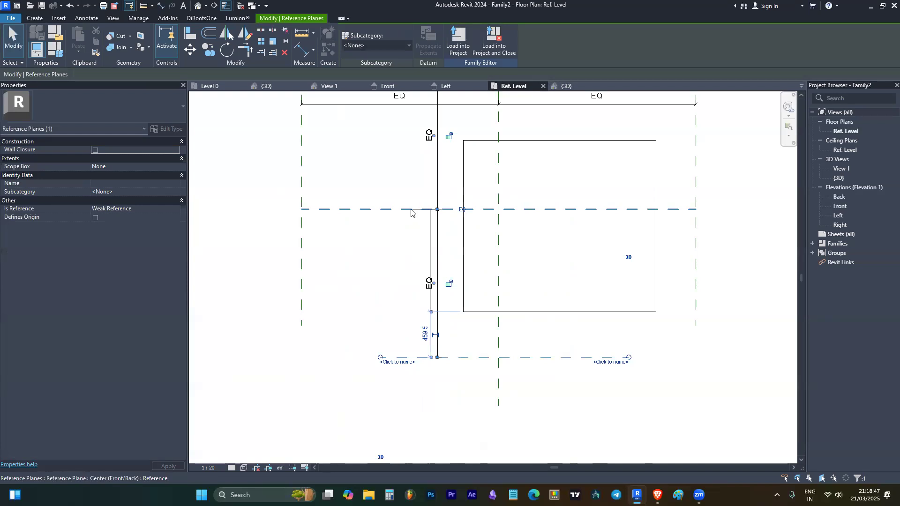
pyautogui.click(425, 282)
pyautogui.write('2')
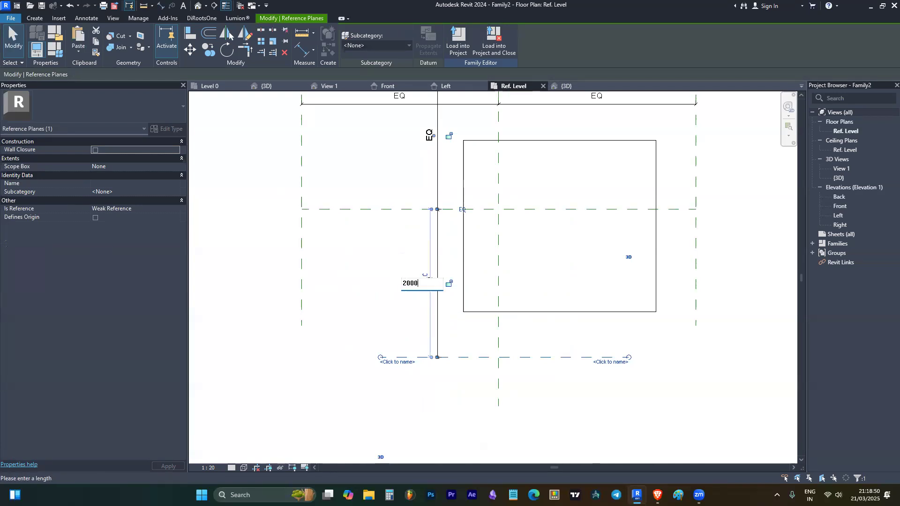
pyautogui.write('000')
pyautogui.press('Return')
pyautogui.scroll(-3, 473, 253)
pyautogui.press('Escape')
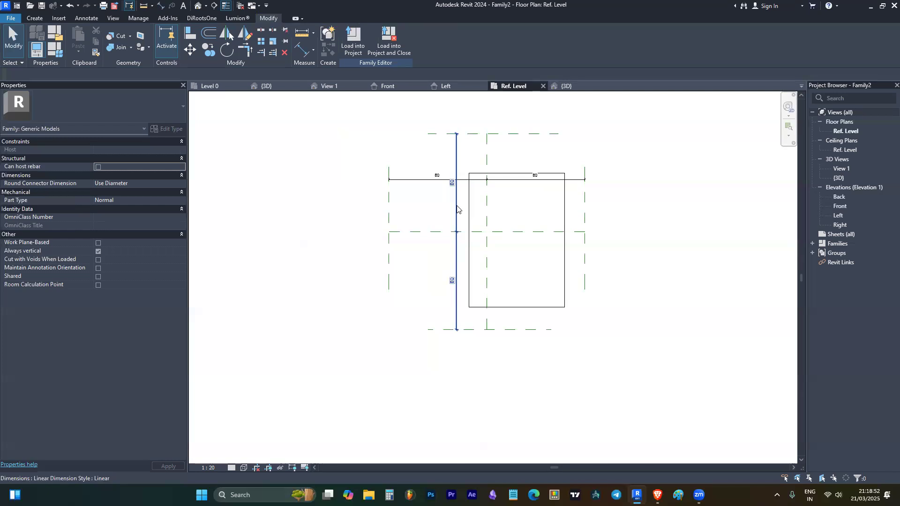
# Step: Replace the extrusion with a new 250 mm deep rectangular one starting about 921 mm left of and 590 mm above the center planes
pyautogui.click(469, 199)
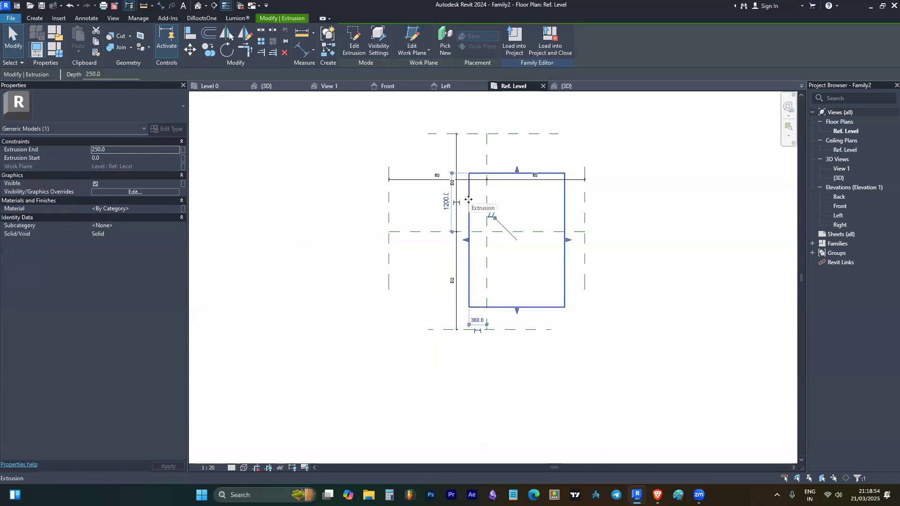
pyautogui.press('Delete')
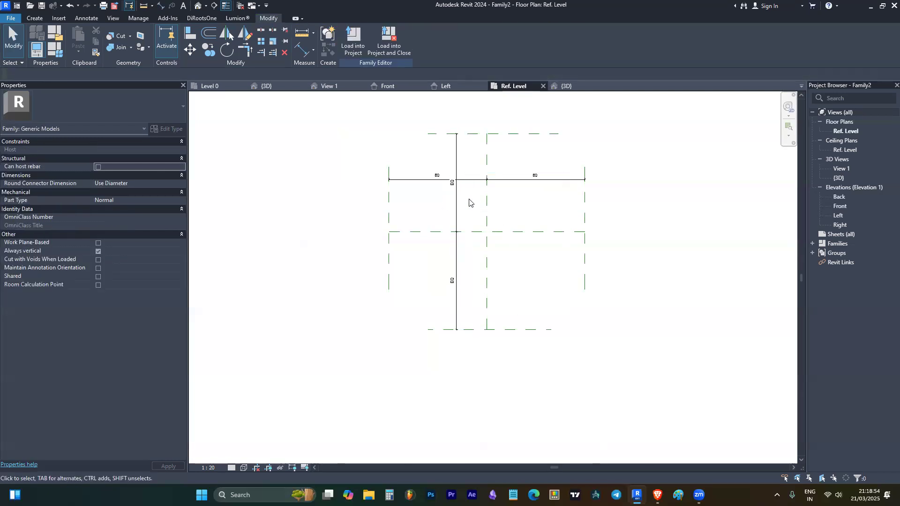
pyautogui.click(33, 17)
pyautogui.click(82, 39)
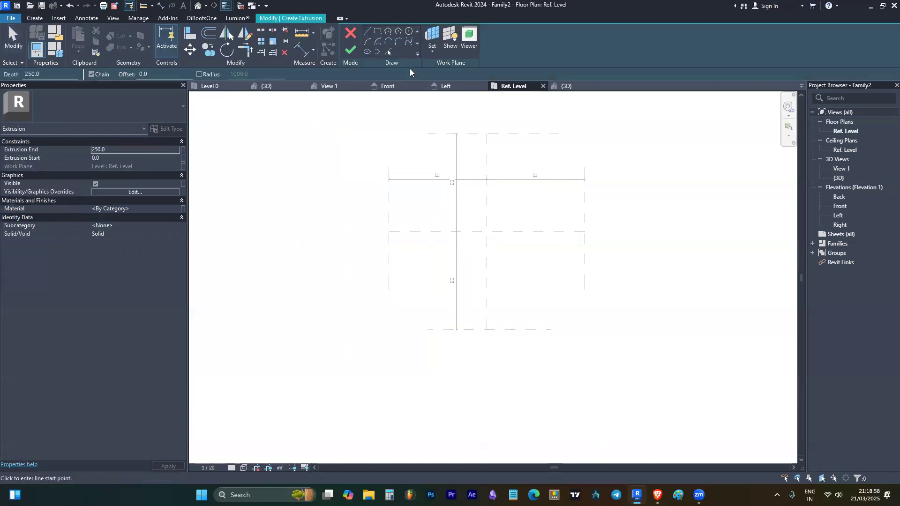
pyautogui.click(377, 31)
pyautogui.click(442, 203)
pyautogui.click(534, 286)
pyautogui.click(350, 50)
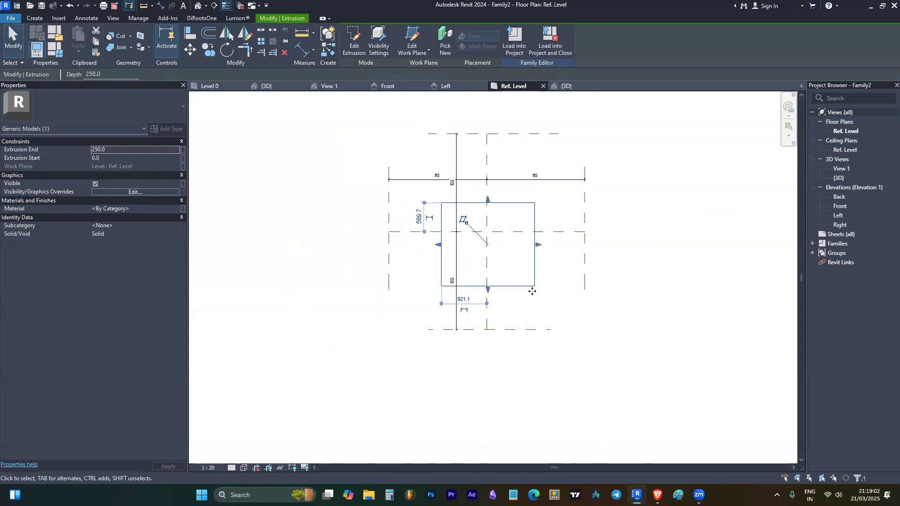
pyautogui.press('Escape')
# Step: Set the lower horizontal reference plane's distance from the Center (Front/Back) plane to 1000 mm
pyautogui.click(530, 330)
pyautogui.click(447, 282)
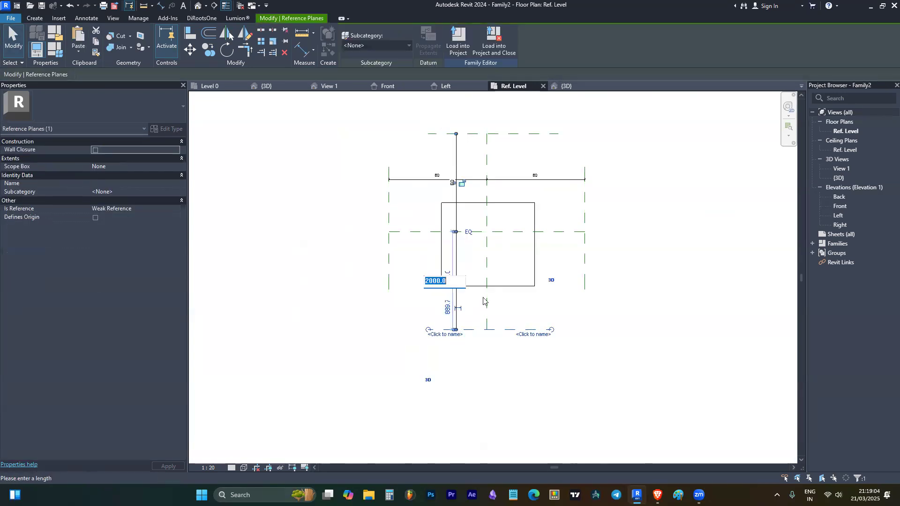
pyautogui.write('1000')
pyautogui.press('Return')
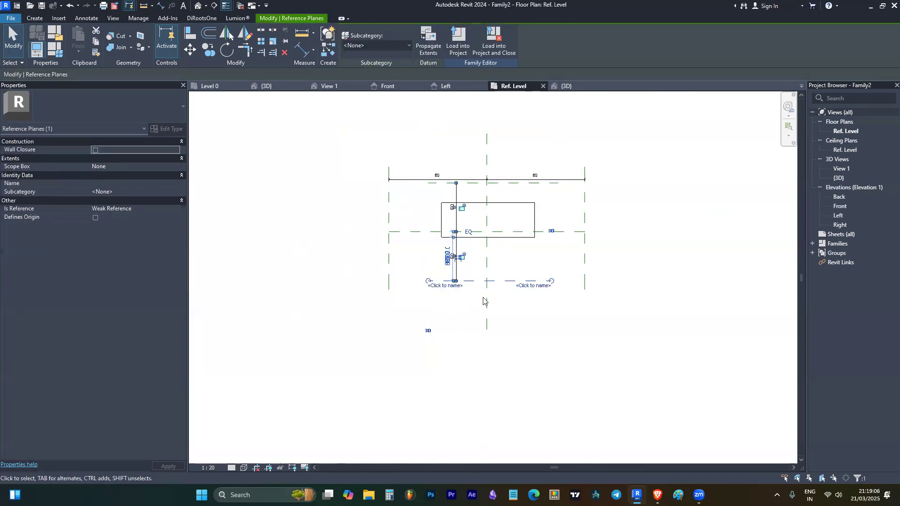
pyautogui.press('Escape')
# Step: Pull the extrusion's bottom edge down so the rectangle is about 917 mm tall in plan
pyautogui.click(508, 238)
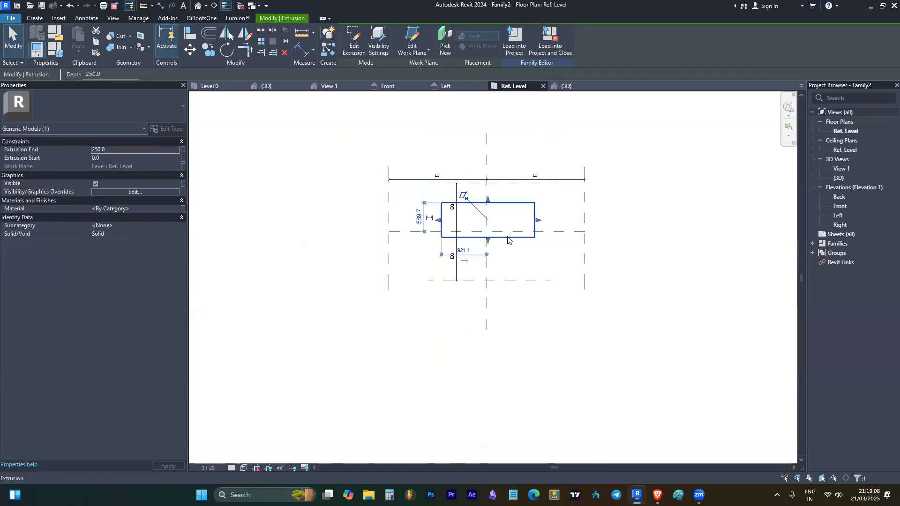
pyautogui.scroll(2, 504, 239)
pyautogui.press('Escape')
pyautogui.click(497, 248)
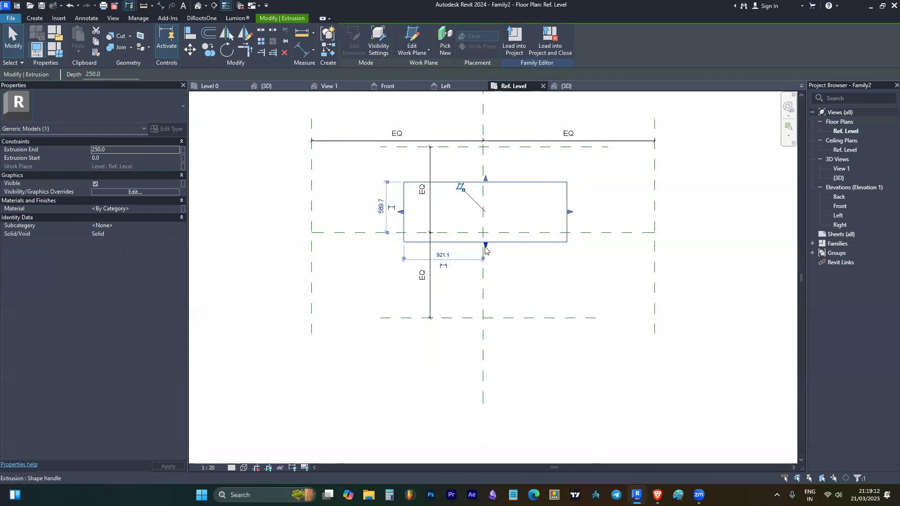
pyautogui.moveTo(486, 246); pyautogui.dragTo(485, 261)
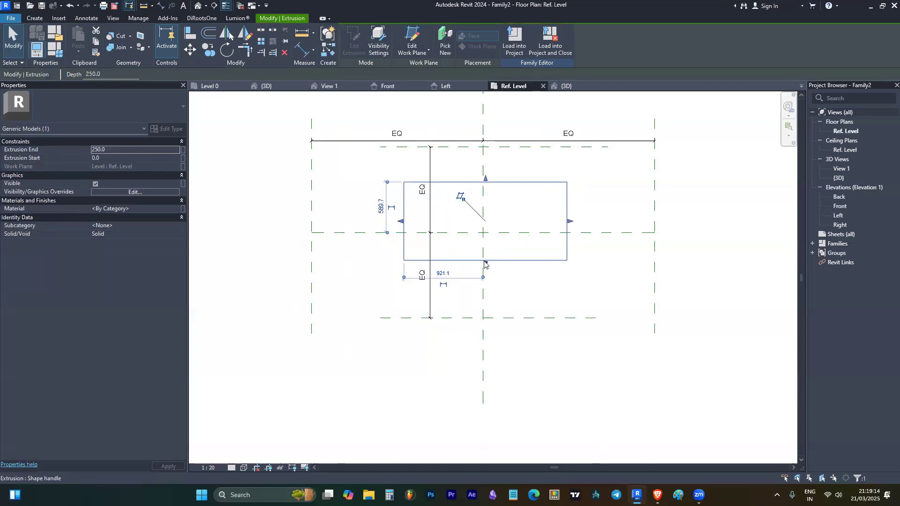
pyautogui.click(489, 264)
pyautogui.click(505, 260)
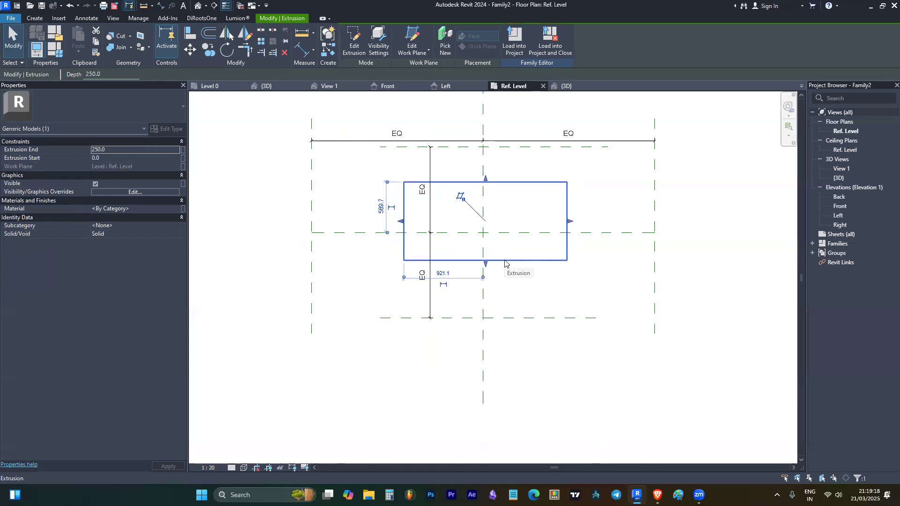
# Step: Edit the extrusion's sketch, moving its right line outward to a width of about 2240 mm, and finish the sketch
pyautogui.doubleClick(504, 261)
pyautogui.press('Tab')
pyautogui.click(504, 260)
pyautogui.click(532, 241)
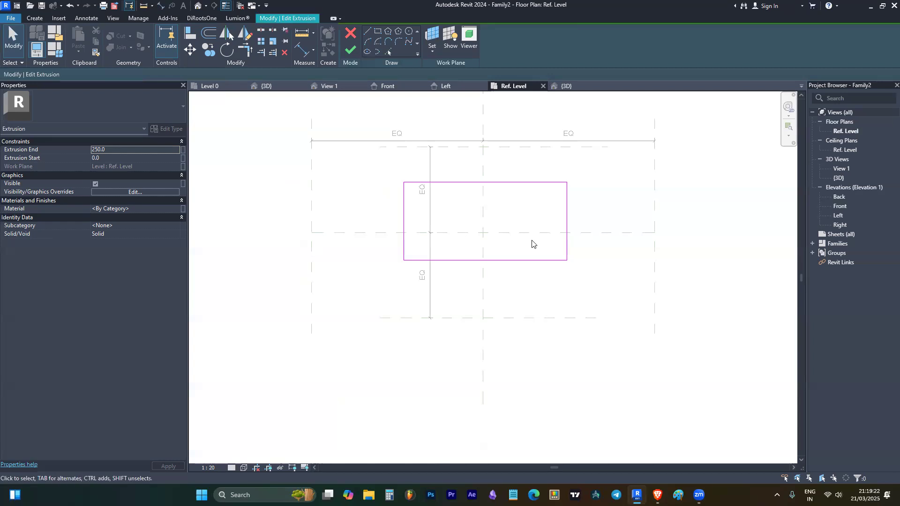
pyautogui.click(567, 218)
pyautogui.moveTo(568, 209); pyautogui.dragTo(595, 207)
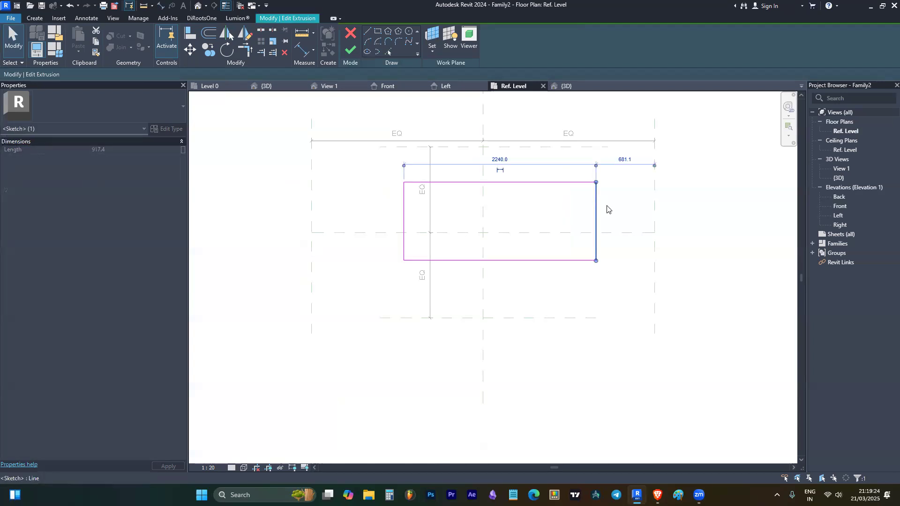
pyautogui.click(582, 208)
pyautogui.click(351, 50)
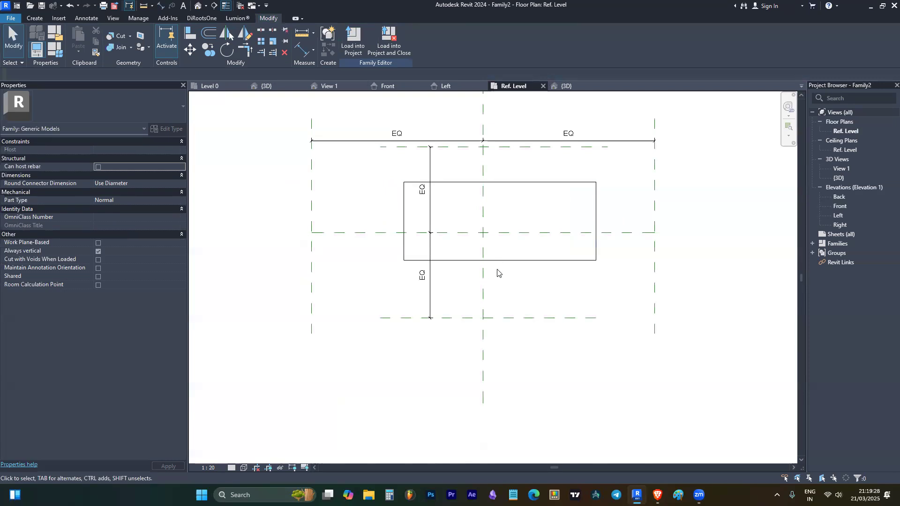
# Step: Align the extrusion's bottom and left edges to the lower and left reference planes and lock both alignments
pyautogui.press('a')
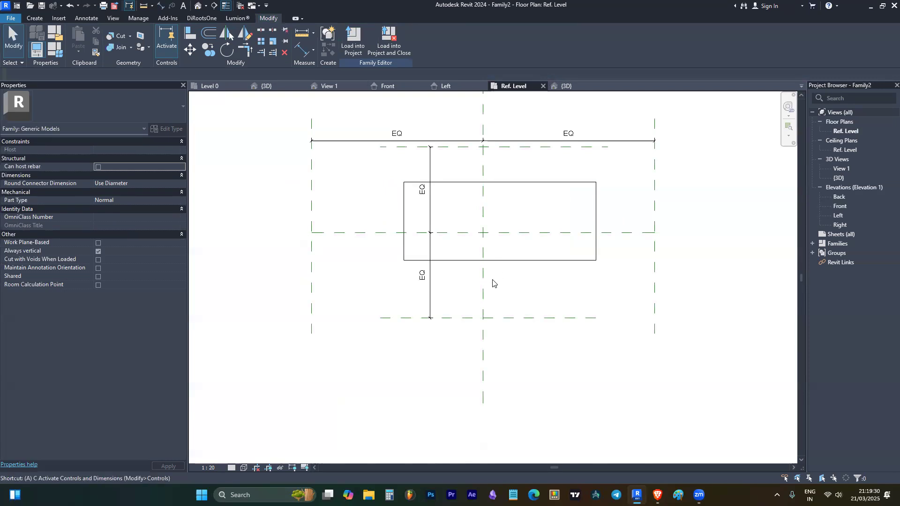
pyautogui.press('l')
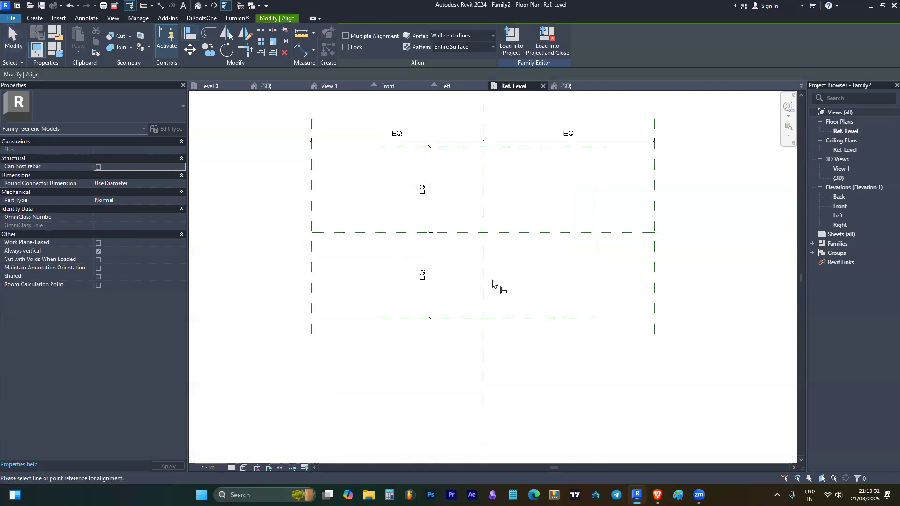
pyautogui.click(537, 319)
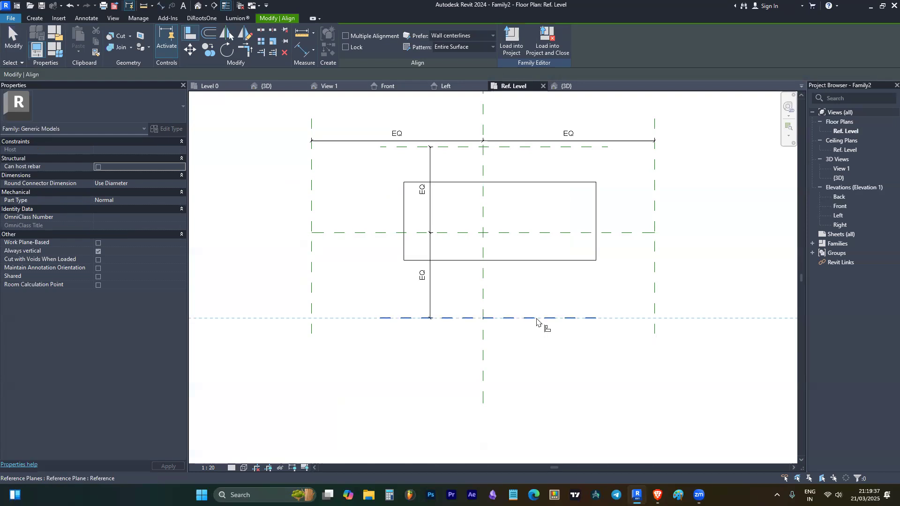
pyautogui.click(525, 260)
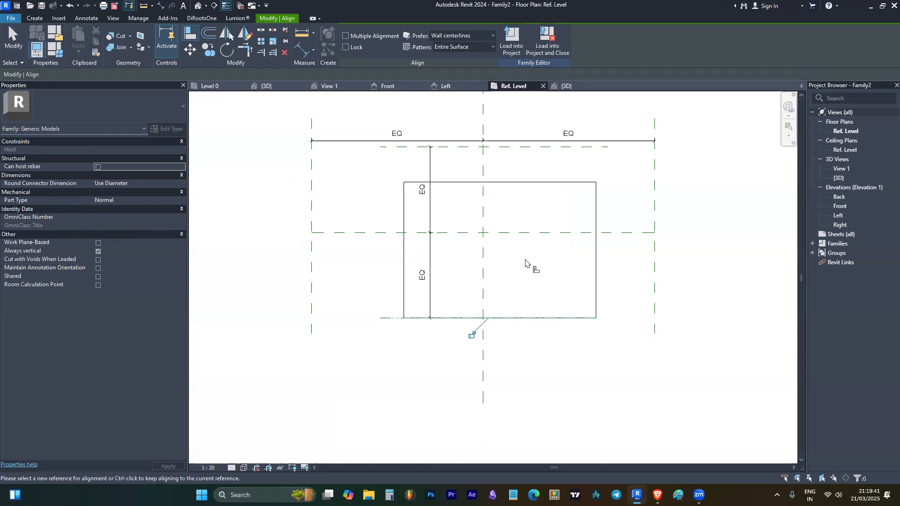
pyautogui.click(472, 336)
pyautogui.click(311, 256)
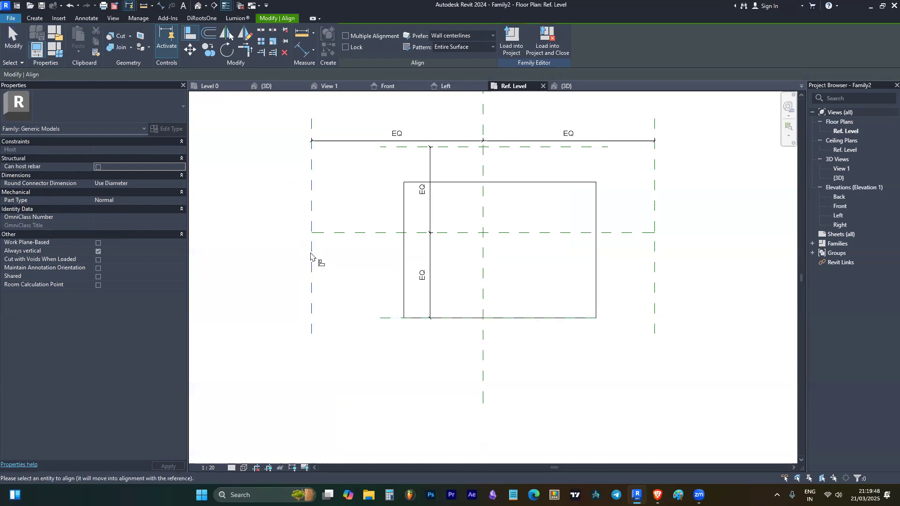
pyautogui.click(404, 268)
pyautogui.click(295, 210)
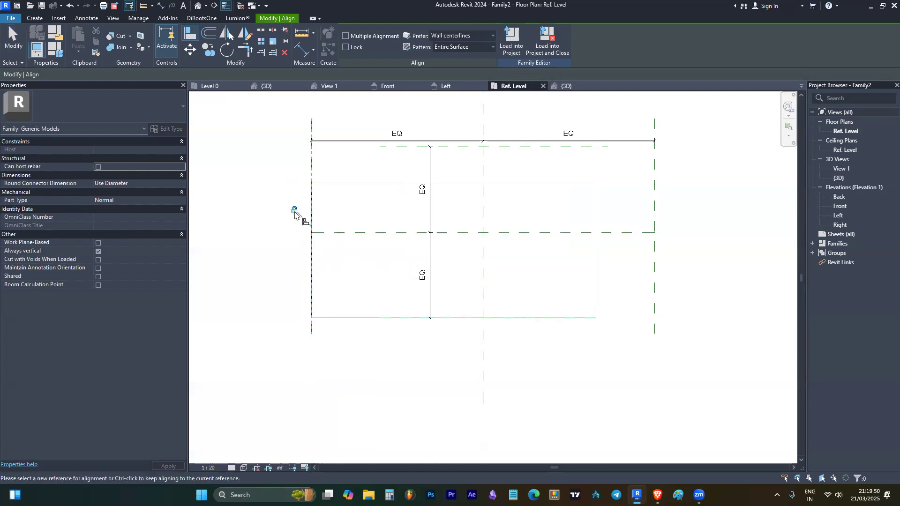
# Step: Align the extrusion's top and right edges to the upper and right reference planes and lock both alignments
pyautogui.click(398, 147)
pyautogui.click(411, 182)
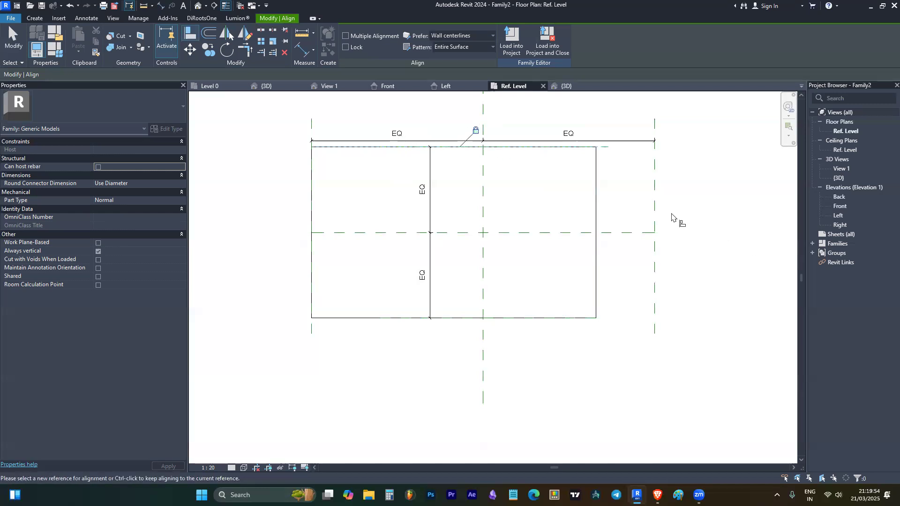
pyautogui.click(655, 206)
pyautogui.click(597, 211)
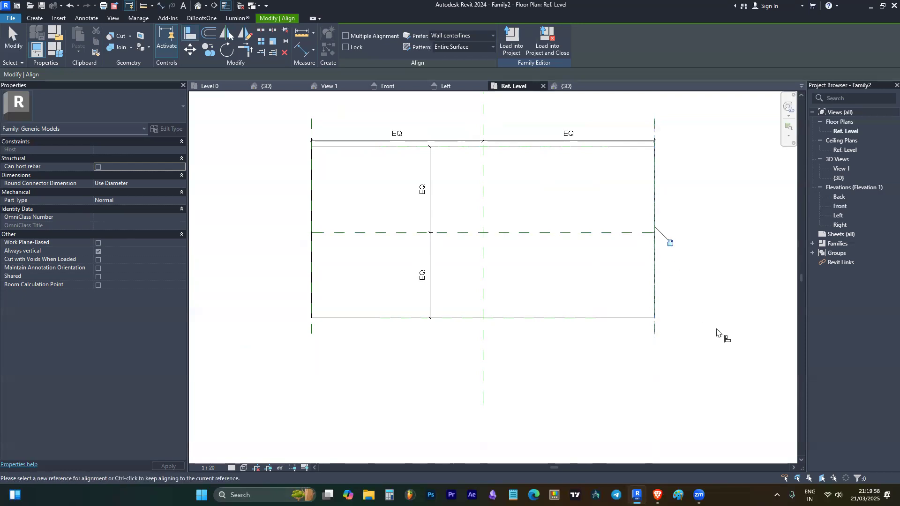
pyautogui.press('Escape')
pyautogui.press('Escape')
# Step: Examine the aligned extrusion in plan and in the 3D view, and return to the Ref. Level plan
pyautogui.scroll(-2, 494, 194)
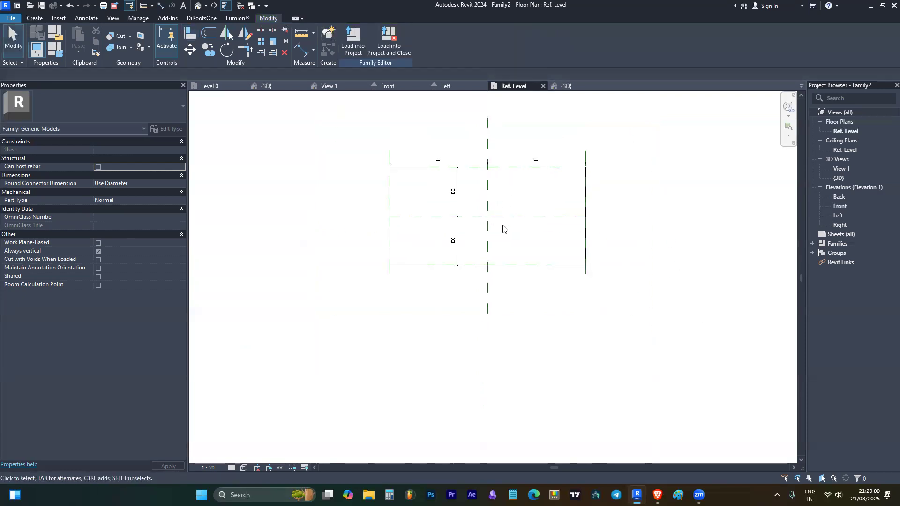
pyautogui.click(549, 168)
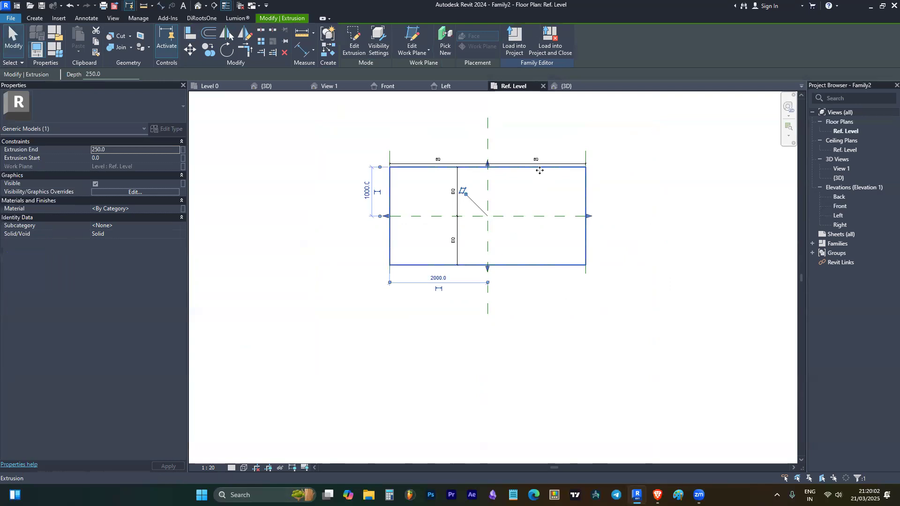
pyautogui.press('Escape')
pyautogui.scroll(-1, 374, 173)
pyautogui.scroll(3, 483, 167)
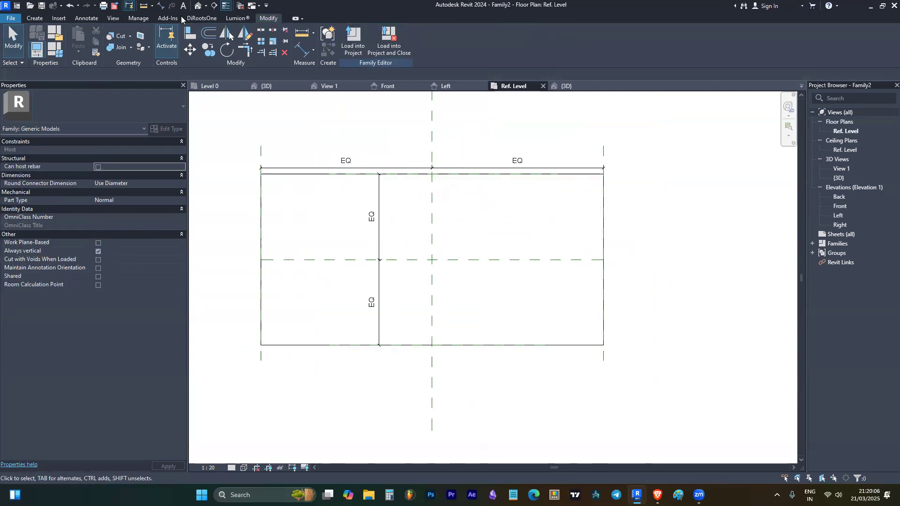
pyautogui.scroll(-4, 603, 311)
pyautogui.scroll(2, 407, 257)
pyautogui.click(333, 277)
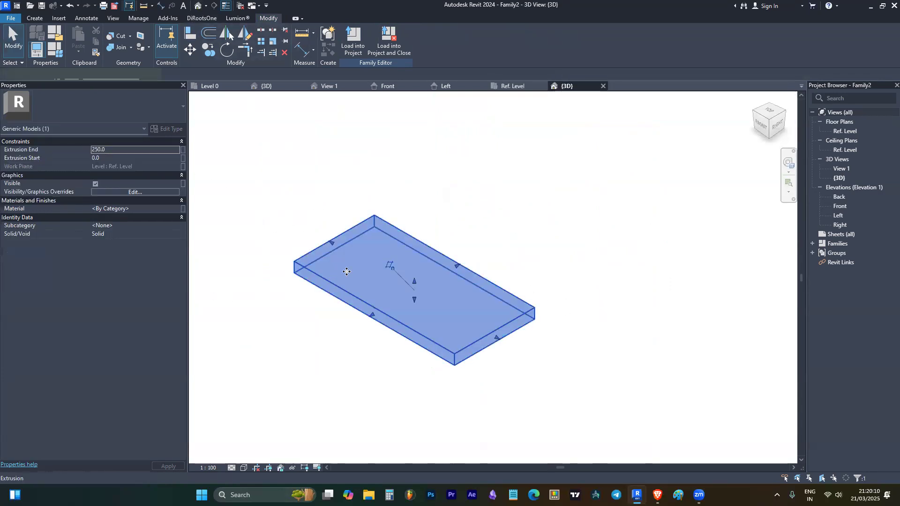
pyautogui.click(512, 86)
pyautogui.click(505, 136)
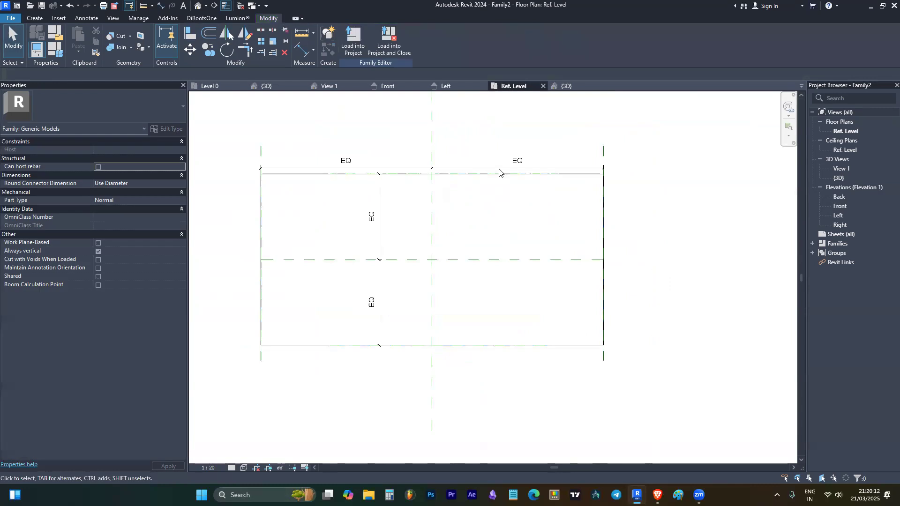
pyautogui.click(500, 174)
pyautogui.click(512, 198)
pyautogui.scroll(-2, 511, 198)
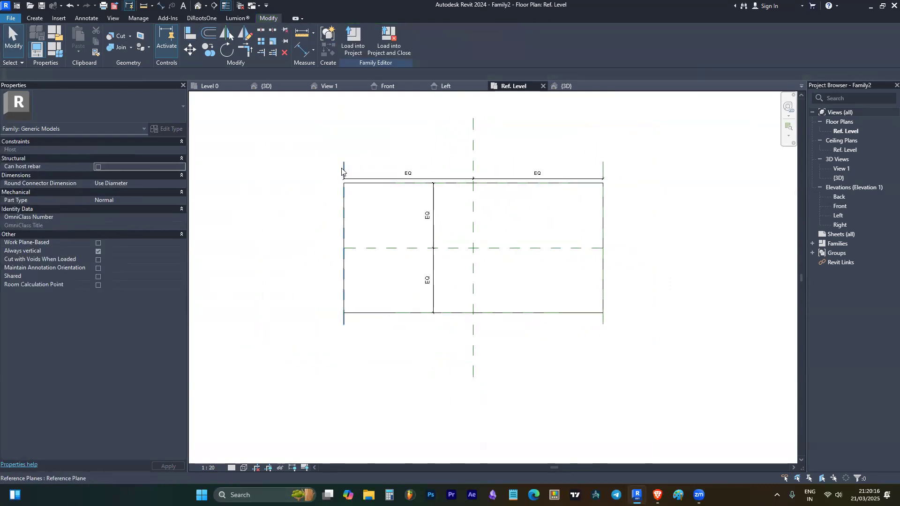
pyautogui.click(344, 174)
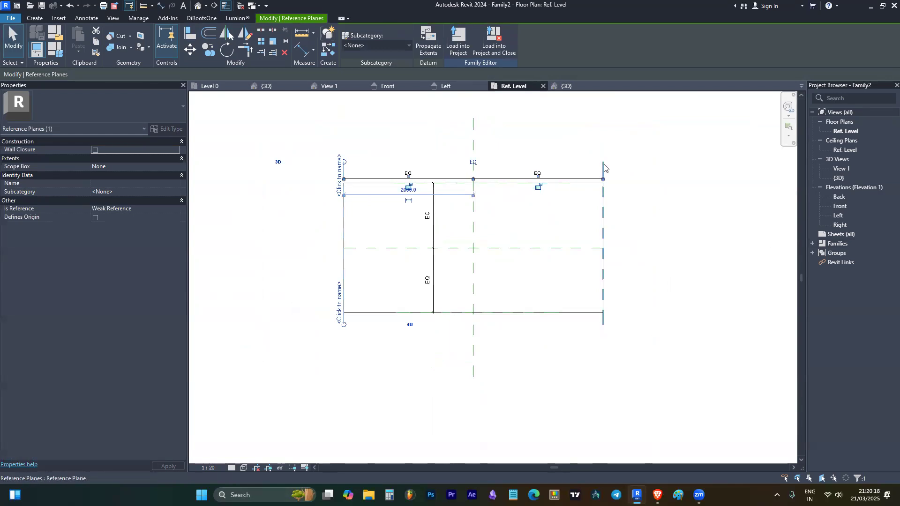
pyautogui.press('Escape')
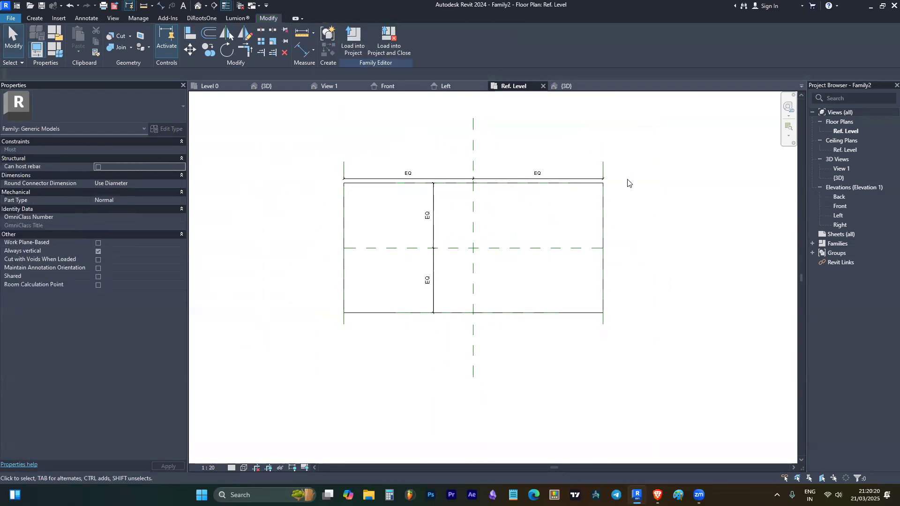
# Step: Try to shorten the extrusion in the 3D view by pulling its right end face inward, and return to the Ref. Level plan
pyautogui.click(568, 85)
pyautogui.click(490, 317)
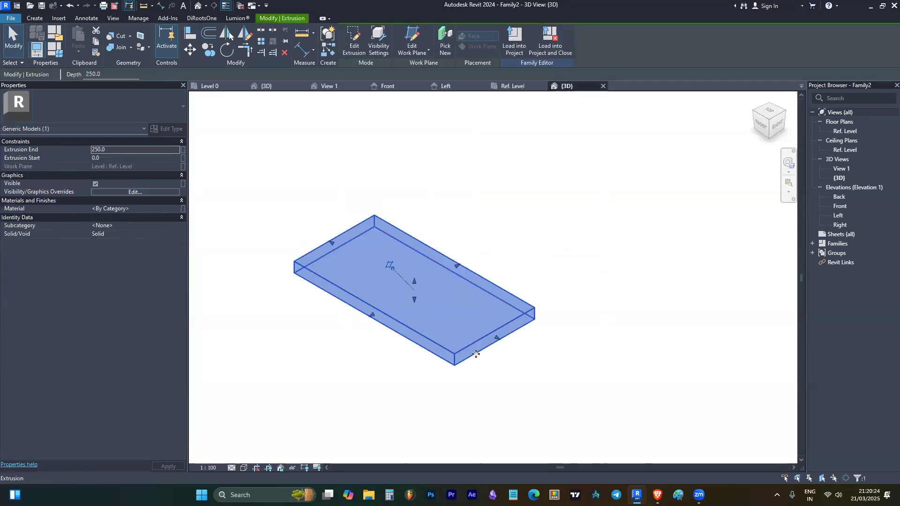
pyautogui.moveTo(509, 349); pyautogui.dragTo(490, 340)
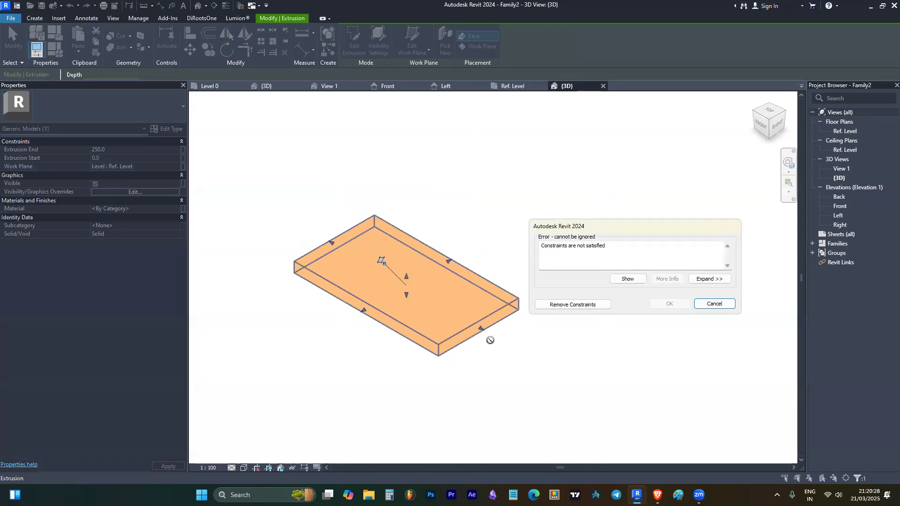
pyautogui.press('Escape')
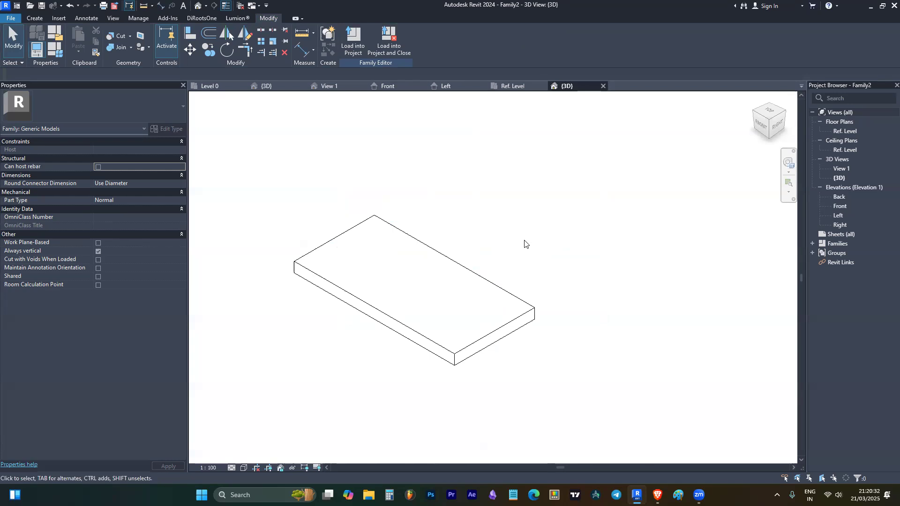
pyautogui.click(513, 86)
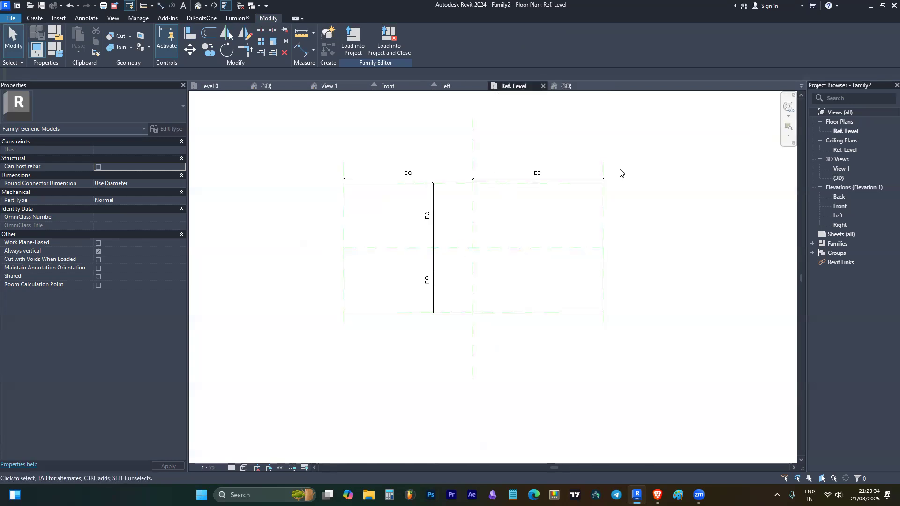
pyautogui.click(603, 168)
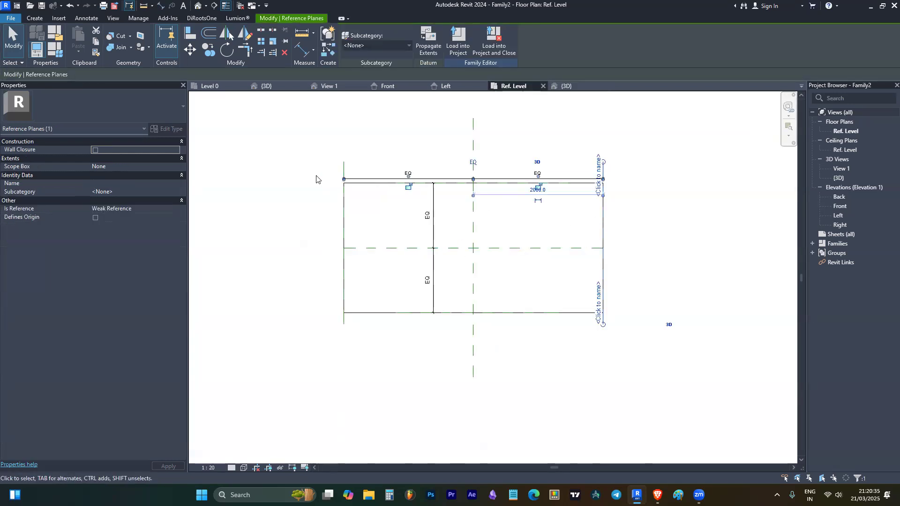
pyautogui.click(343, 168)
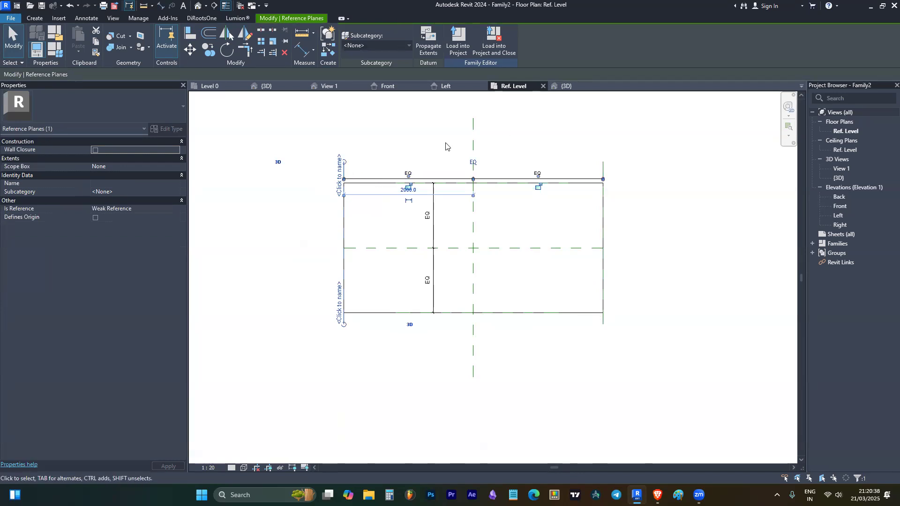
pyautogui.click(473, 146)
pyautogui.click(301, 142)
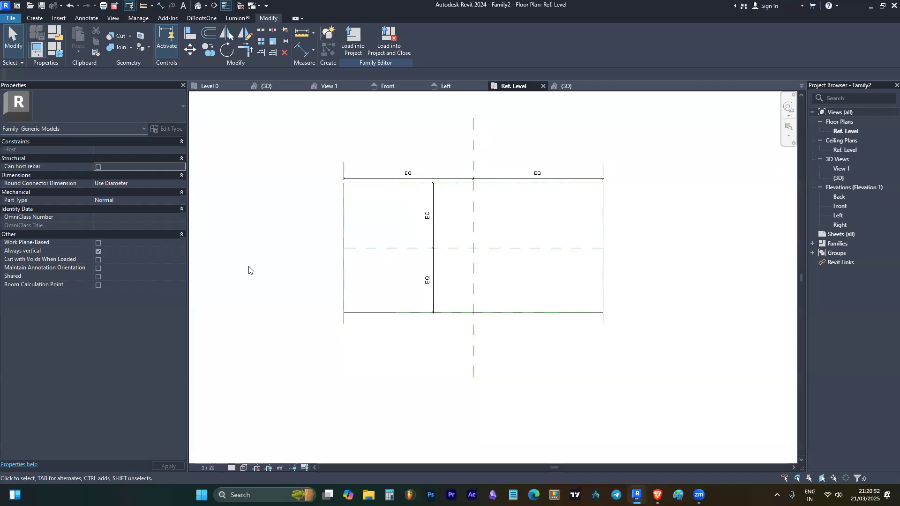
# Step: Dimension the distance from the left reference plane to the Center (Left/Right) plane, placing it above the EQ dimension
pyautogui.press('d')
pyautogui.press('i')
pyautogui.click(344, 171)
pyautogui.click(474, 169)
pyautogui.click(462, 164)
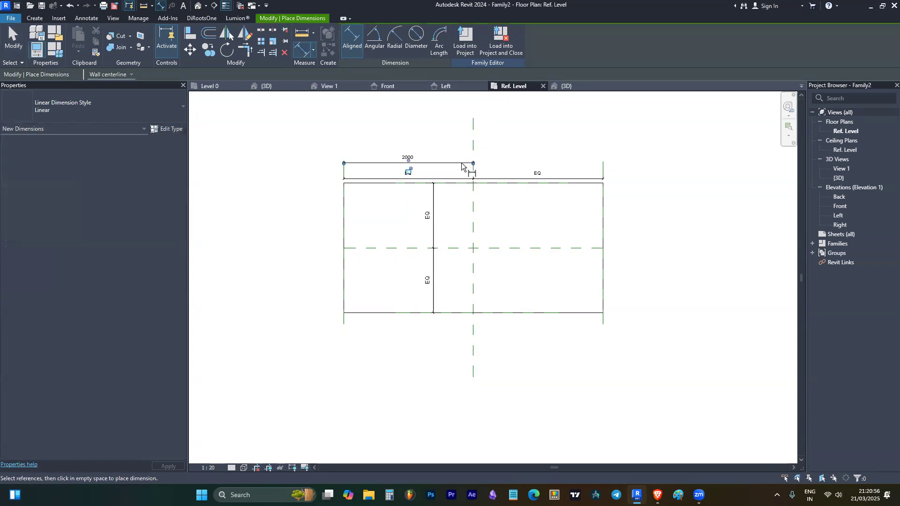
pyautogui.scroll(2, 380, 166)
pyautogui.press('Escape')
pyautogui.press('Escape')
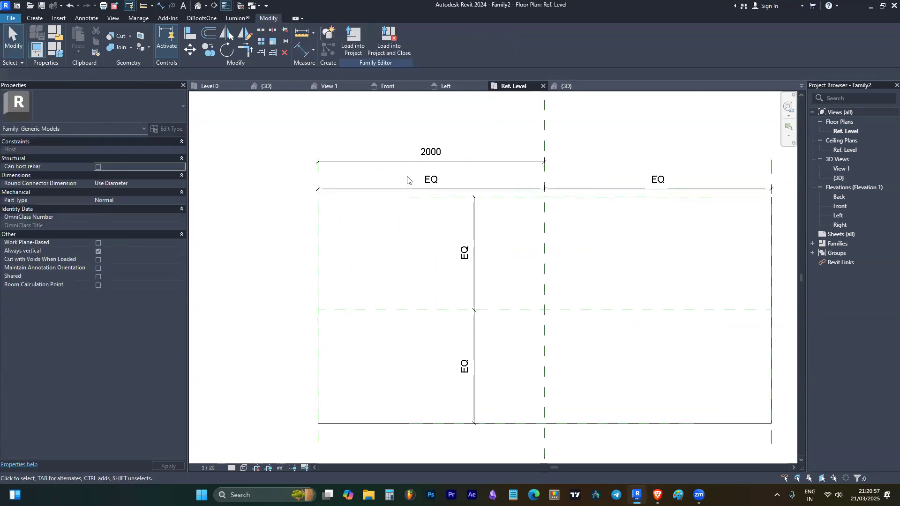
# Step: Set the left reference plane's distance from the Center (Left/Right) plane to 1000 mm
pyautogui.click(512, 167)
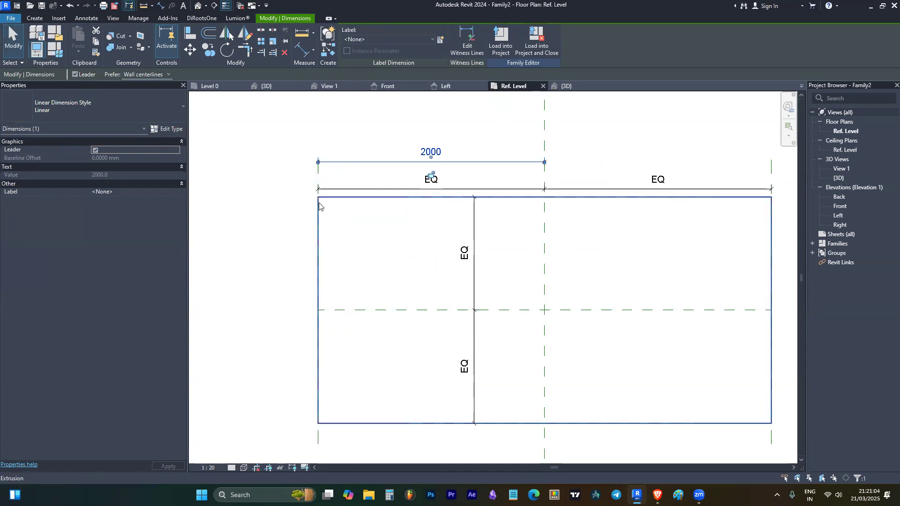
pyautogui.click(317, 278)
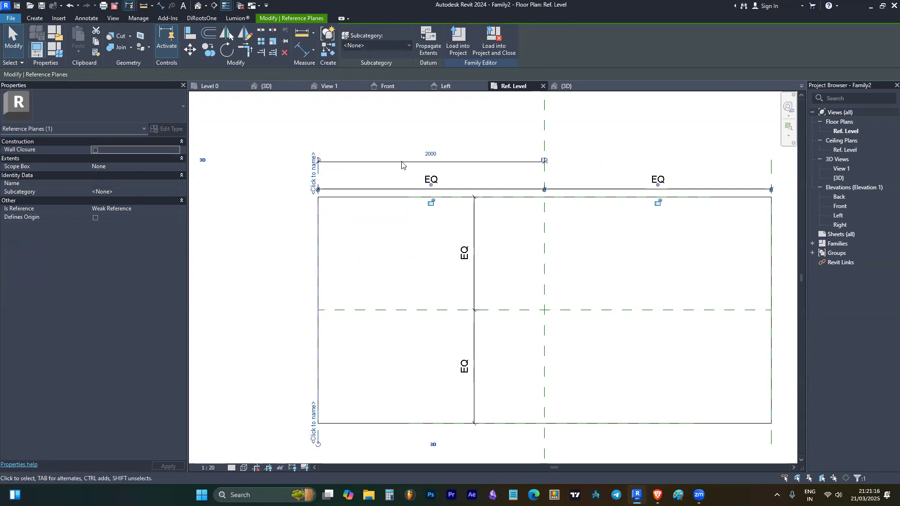
pyautogui.click(432, 154)
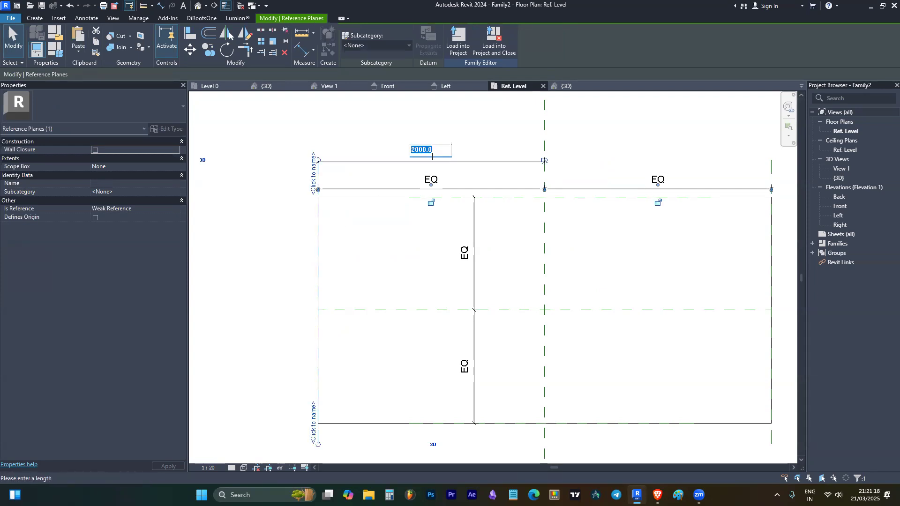
pyautogui.write('1000')
pyautogui.press('Return')
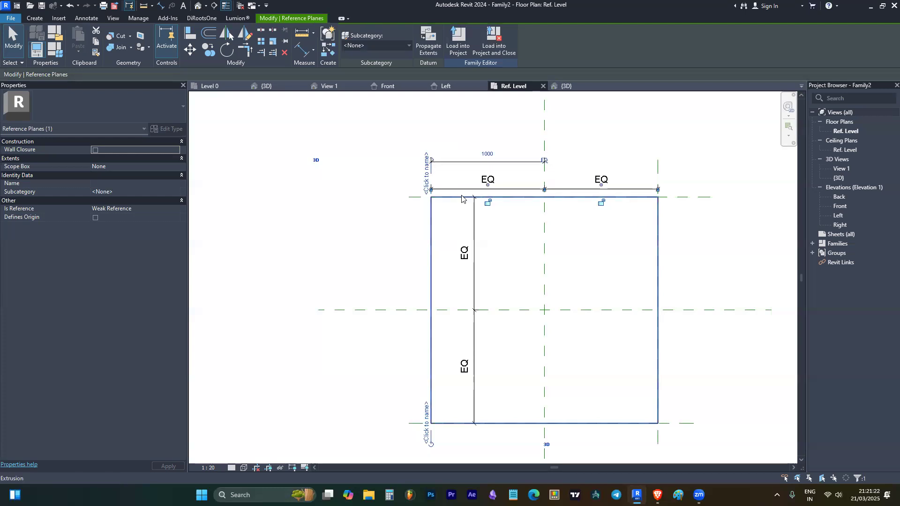
pyautogui.press('Escape')
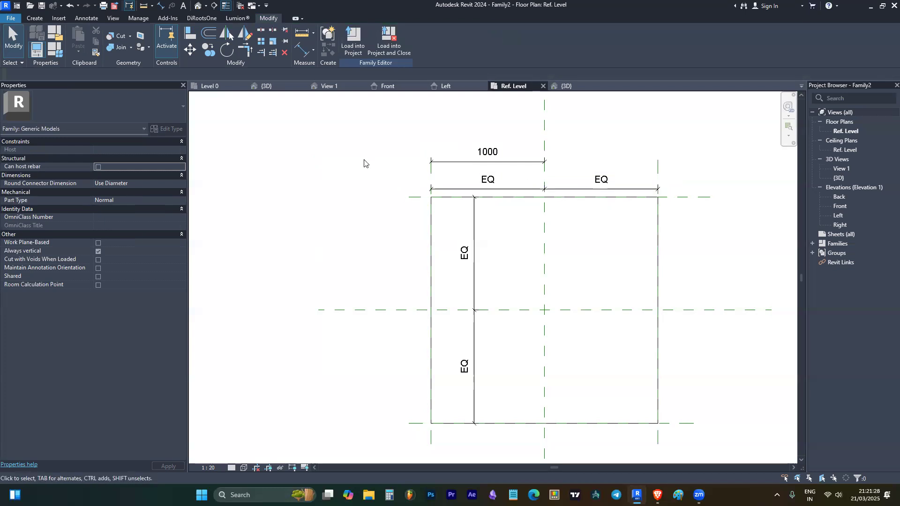
pyautogui.scroll(-3, 363, 161)
pyautogui.scroll(3, 423, 159)
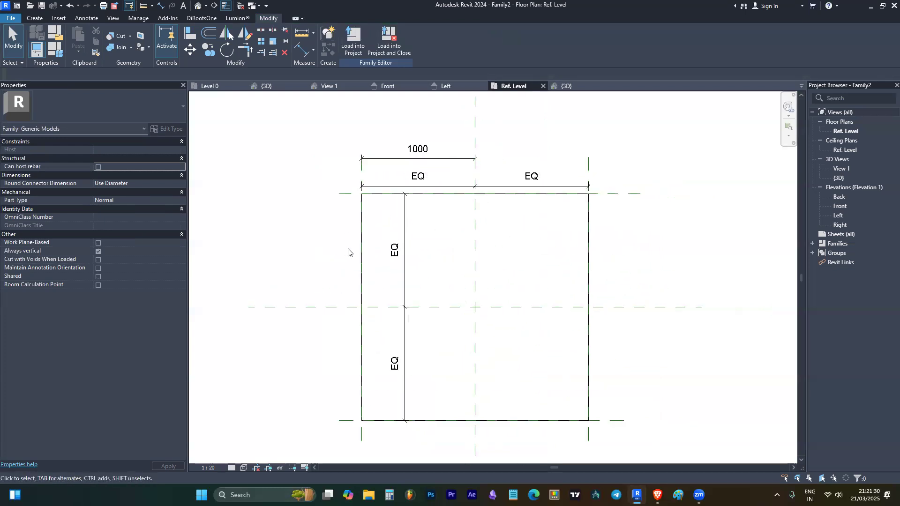
pyautogui.scroll(-4, 353, 225)
pyautogui.scroll(1, 397, 292)
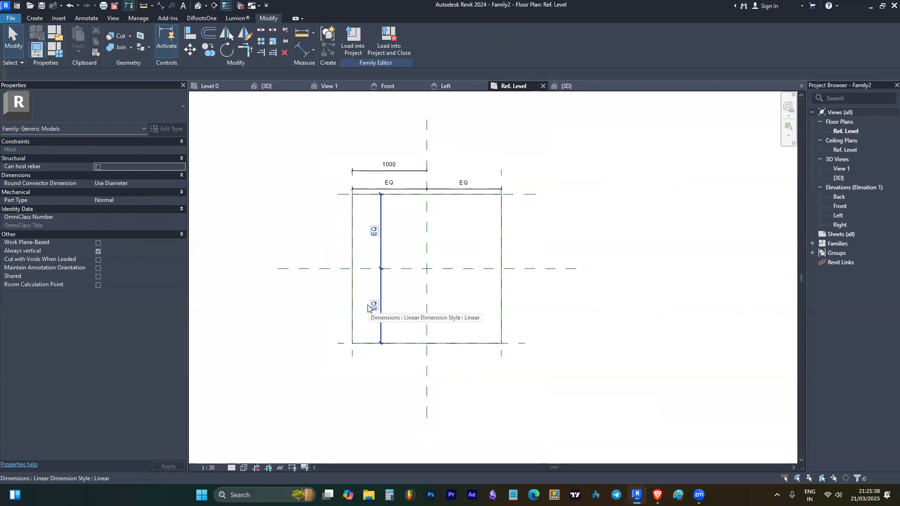
pyautogui.press('d')
pyautogui.press('i')
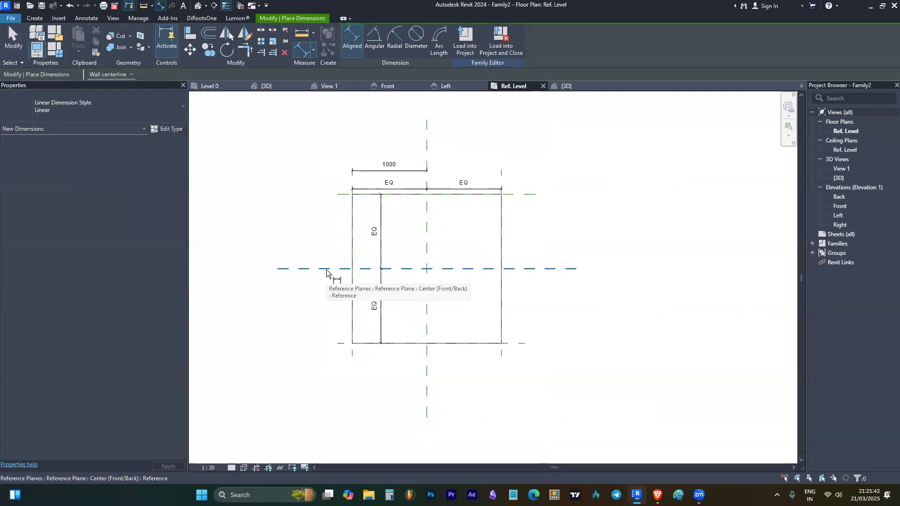
pyautogui.press('Escape')
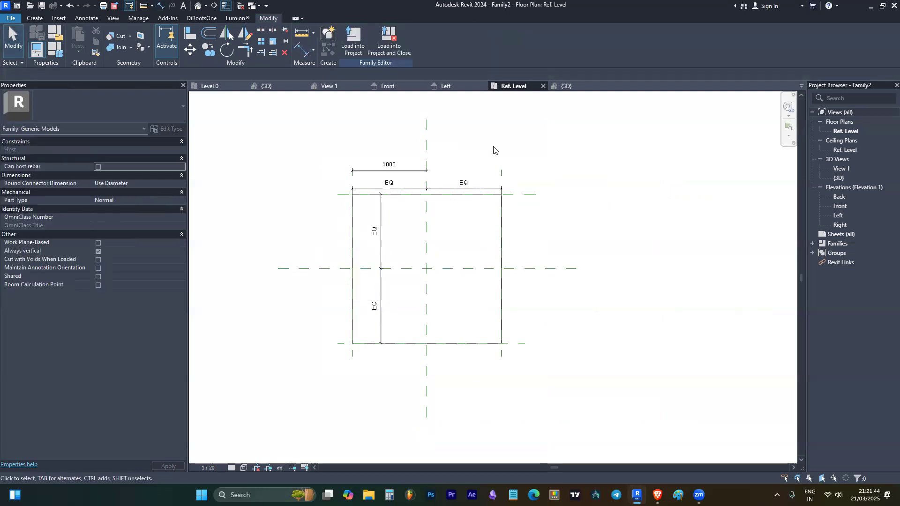
# Step: Inspect the Center (Left/Right) and Center (Front/Back) reference planes, individually and selected together
pyautogui.click(426, 143)
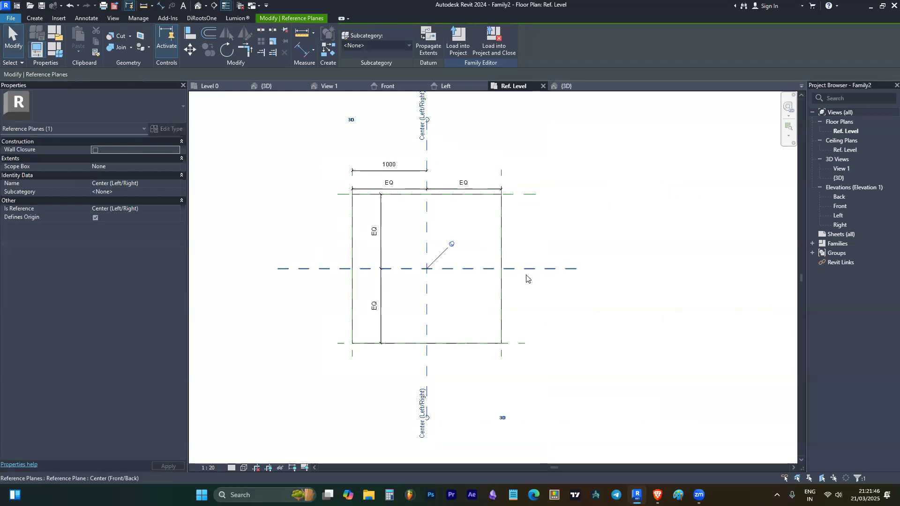
pyautogui.click(562, 271)
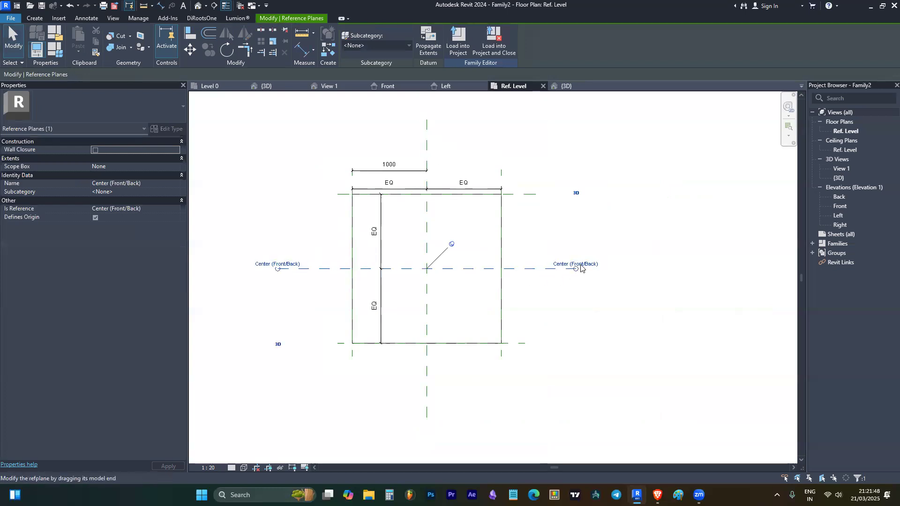
pyautogui.click(426, 121)
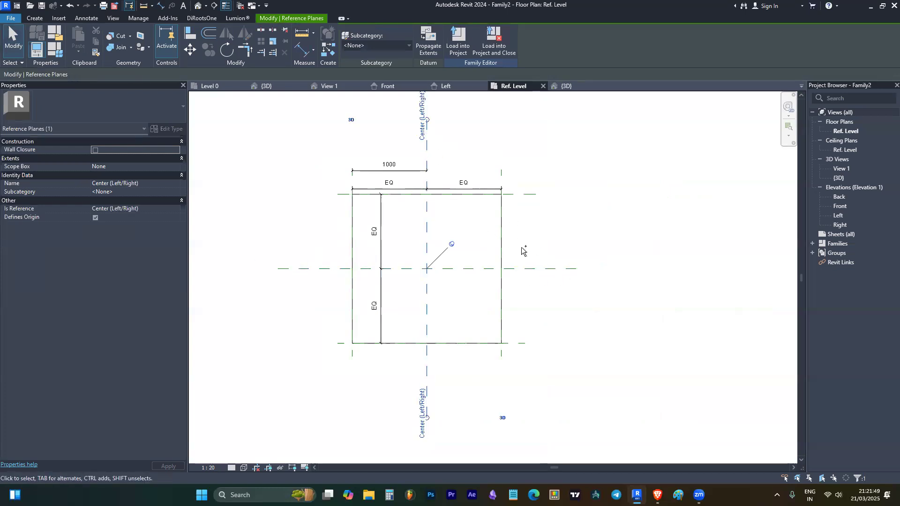
pyautogui.keyDown('ctrl'); pyautogui.click(544, 269); pyautogui.keyUp('ctrl')
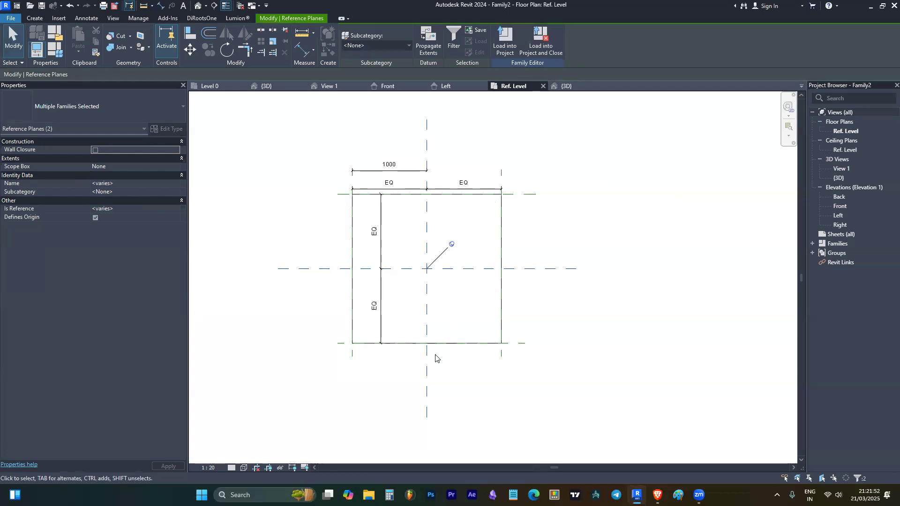
pyautogui.press('Escape')
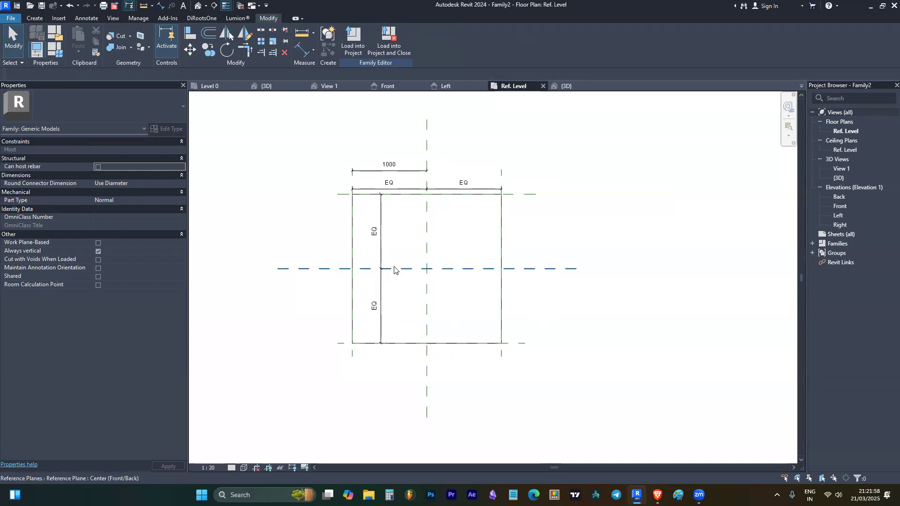
# Step: Dimension the distance from the Center (Front/Back) plane to the upper reference plane, placing it outside the extrusion's left edge
pyautogui.press('d')
pyautogui.press('i')
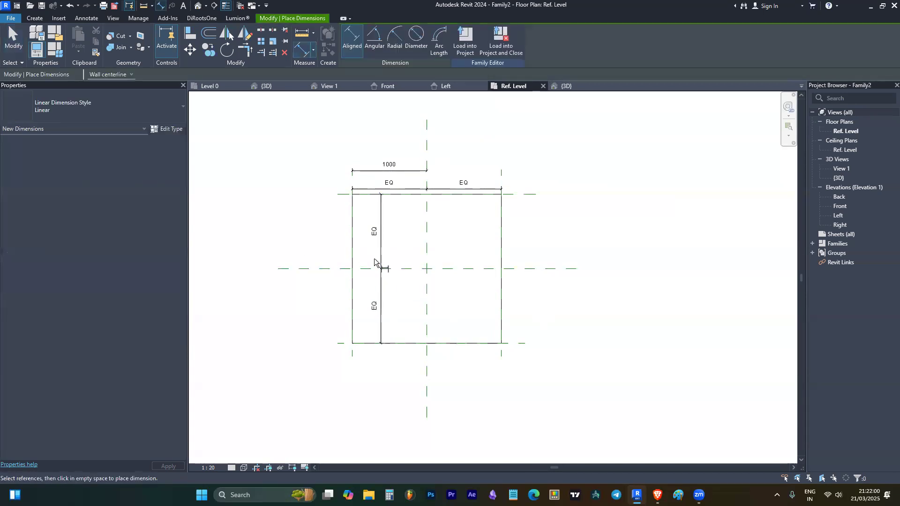
pyautogui.click(320, 270)
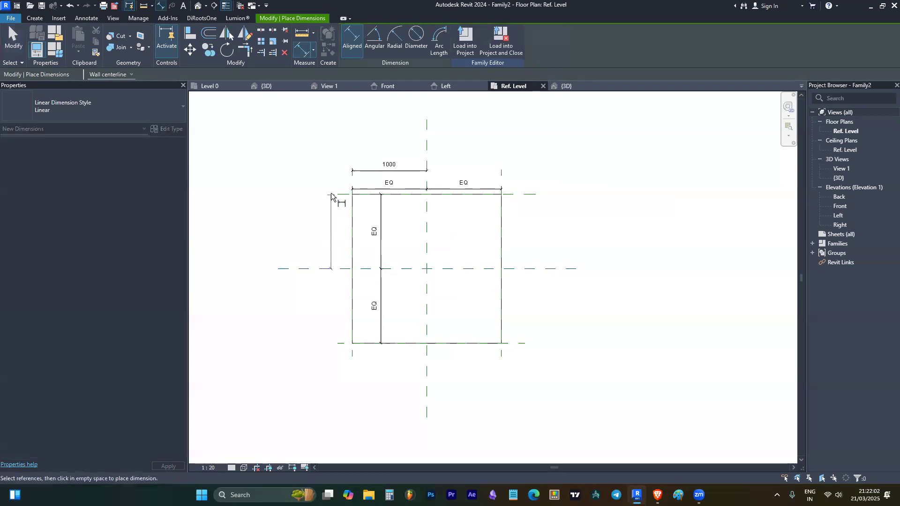
pyautogui.scroll(4, 337, 196)
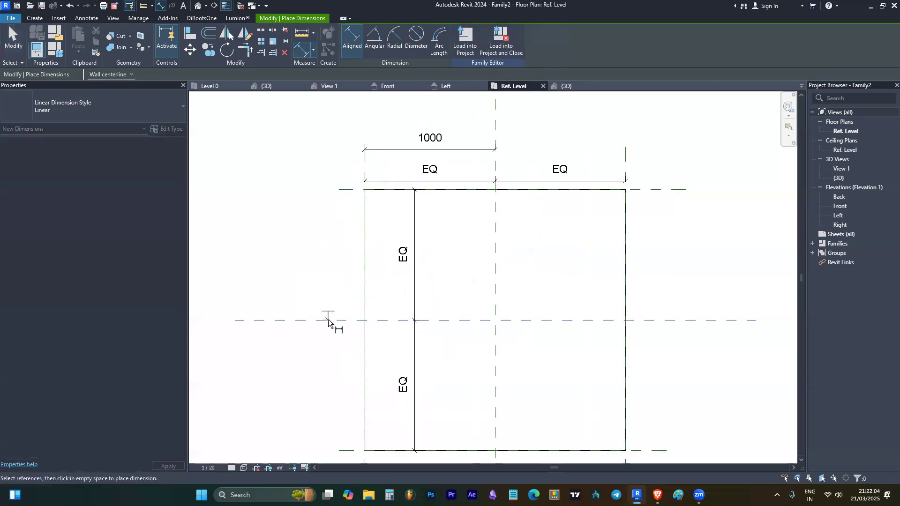
pyautogui.press('Escape')
pyautogui.click(330, 272)
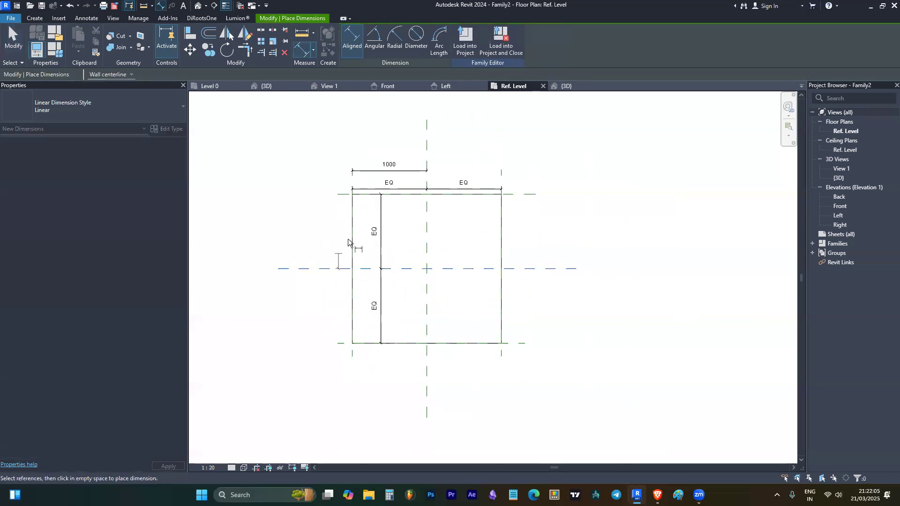
pyautogui.click(341, 194)
pyautogui.click(332, 220)
pyautogui.scroll(3, 344, 234)
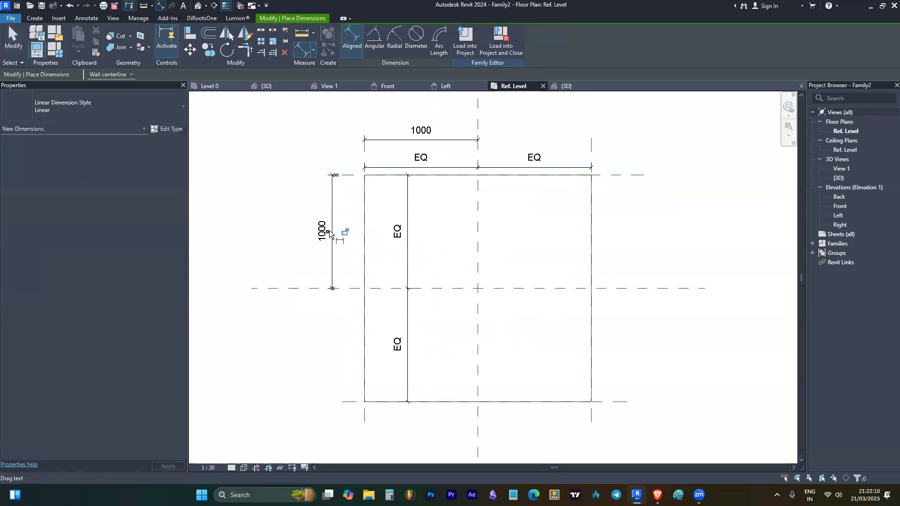
pyautogui.press('Escape')
# Step: Set the upper reference plane's distance from the Center (Front/Back) plane to 500 mm
pyautogui.scroll(-2, 330, 260)
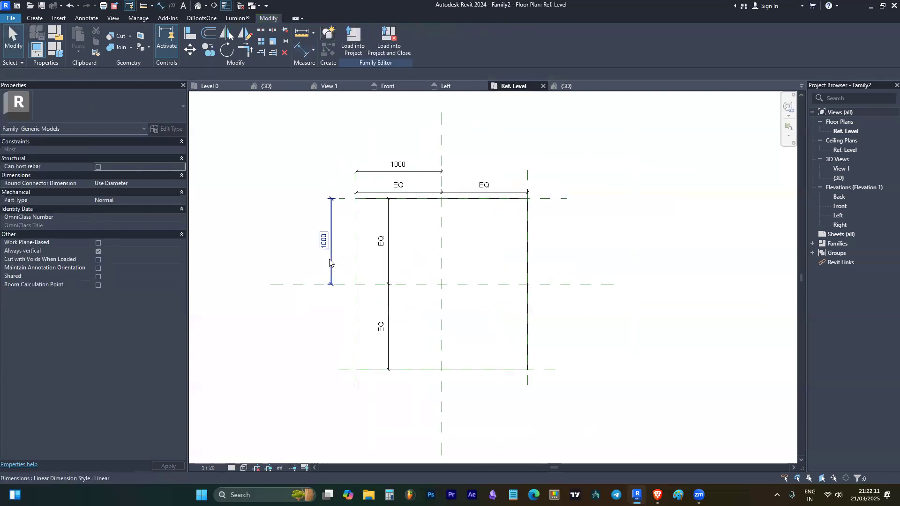
pyautogui.click(342, 199)
pyautogui.click(325, 254)
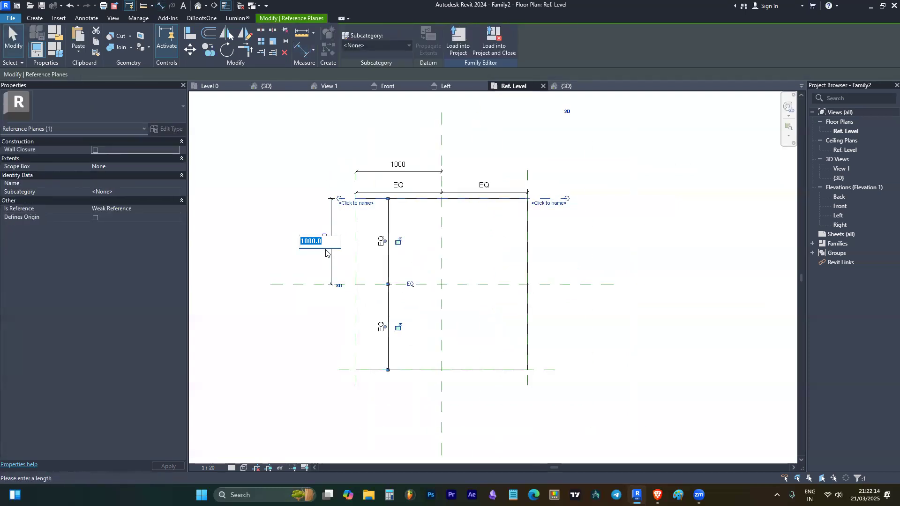
pyautogui.write('5')
pyautogui.press('Return')
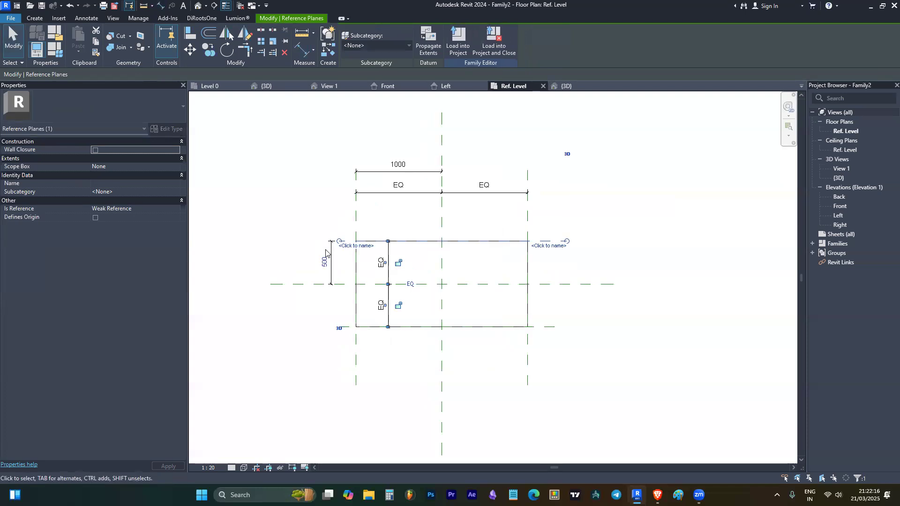
pyautogui.press('Escape')
pyautogui.scroll(-2, 412, 229)
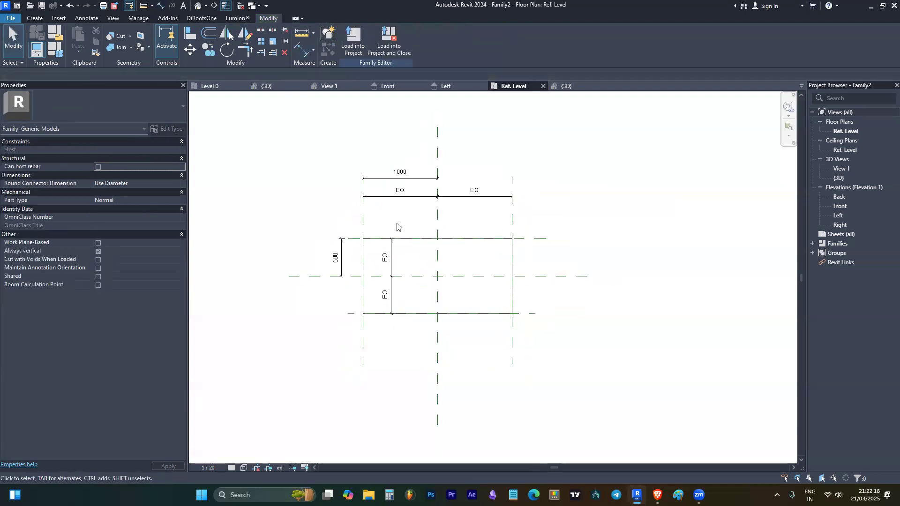
# Step: Check the resized extrusion in the 3D view and select it to show its properties
pyautogui.scroll(3, 361, 232)
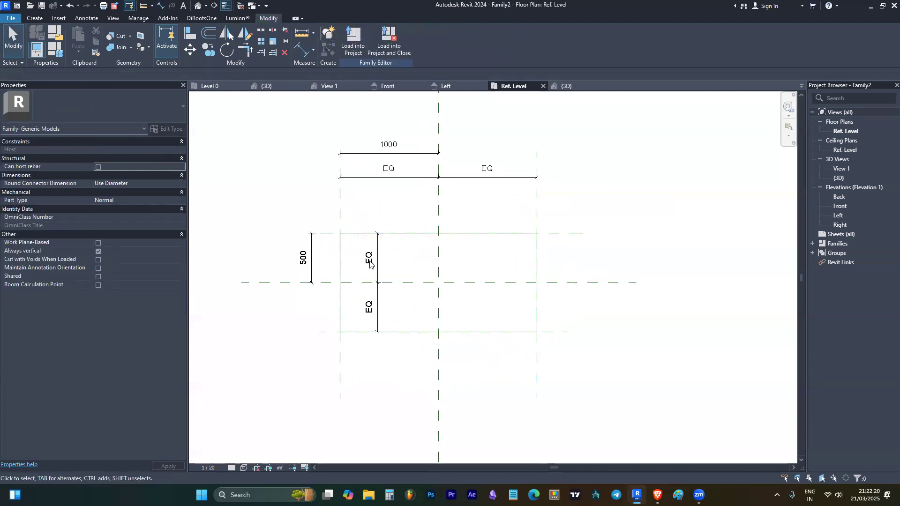
pyautogui.scroll(-2, 318, 175)
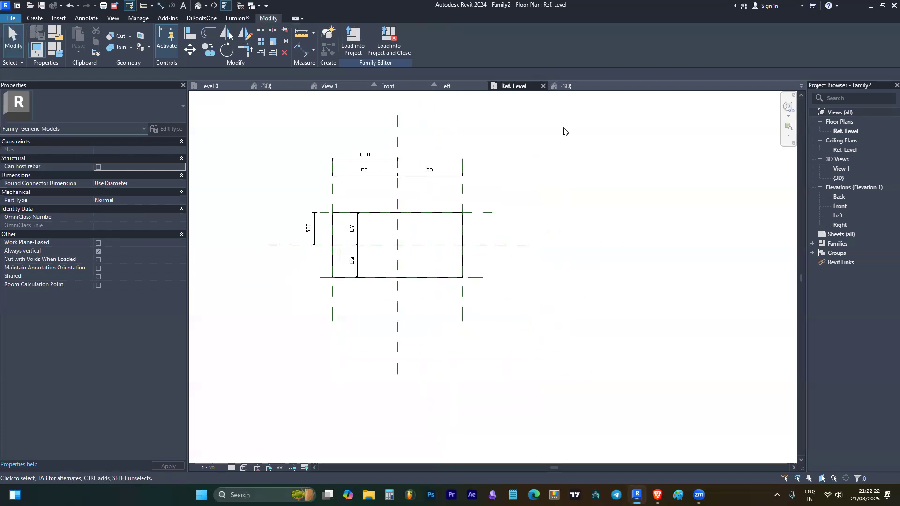
pyautogui.click(565, 87)
pyautogui.click(474, 304)
pyautogui.click(478, 323)
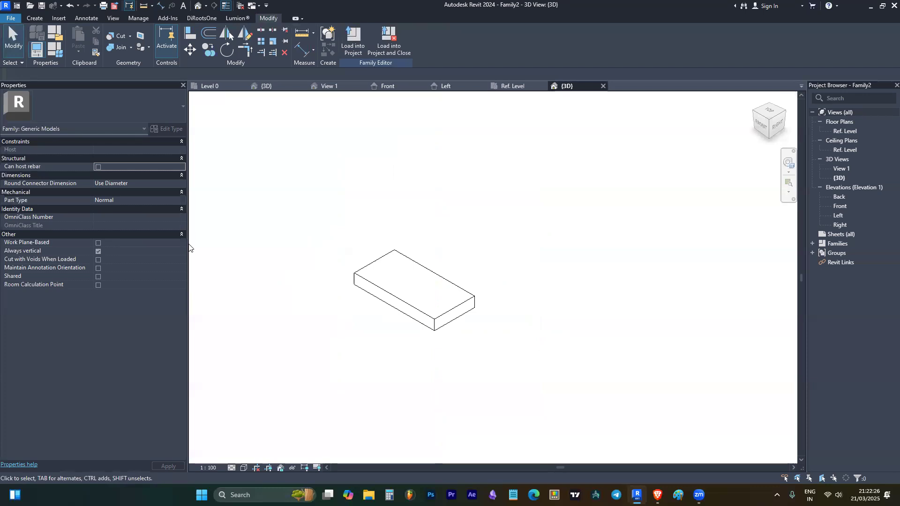
pyautogui.click(390, 268)
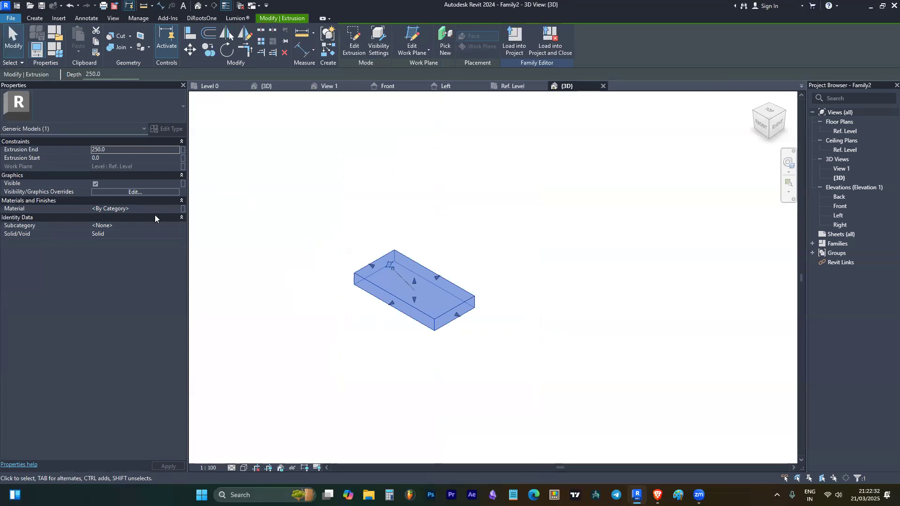
pyautogui.press('Escape')
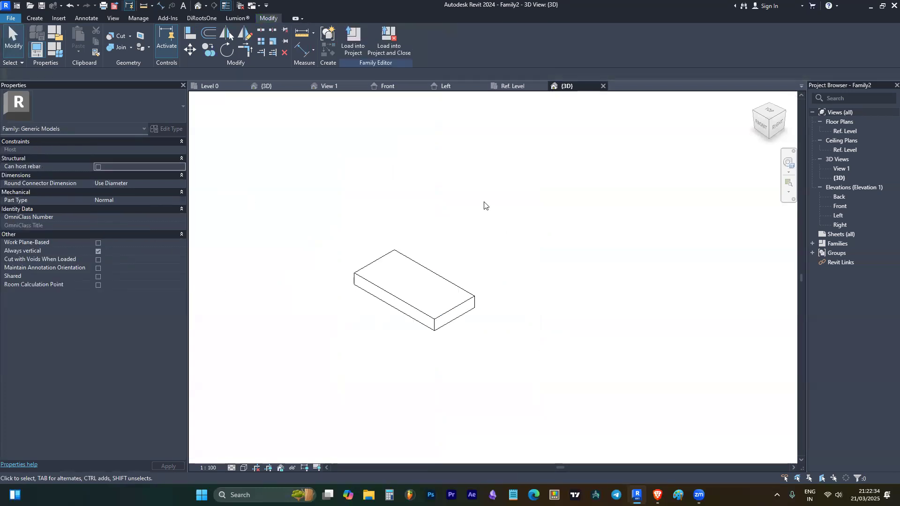
pyautogui.click(403, 291)
pyautogui.click(524, 199)
pyautogui.click(415, 268)
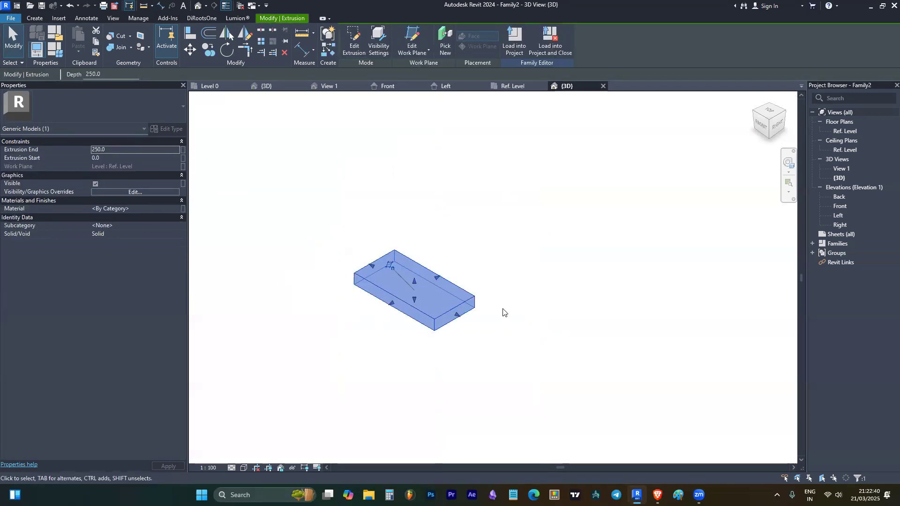
pyautogui.click(601, 230)
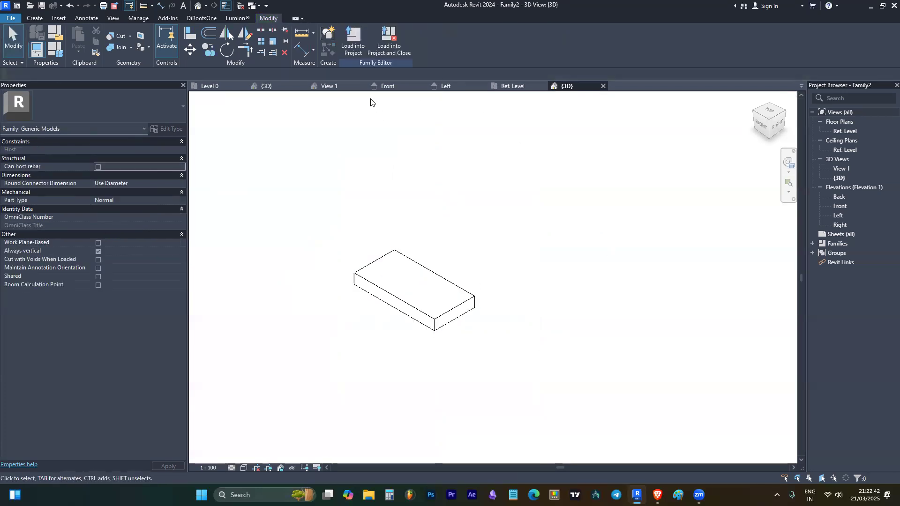
# Step: Load the rectangular box family into Project1 without placing an instance
pyautogui.click(349, 44)
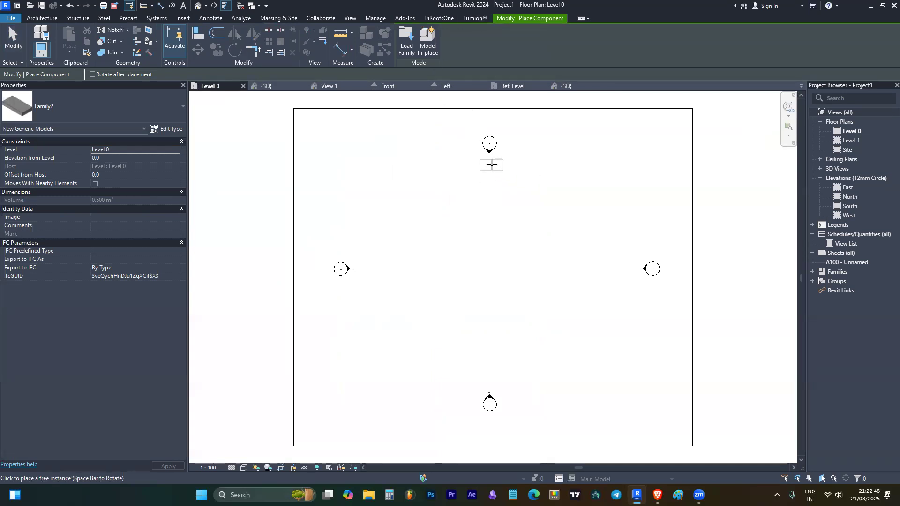
pyautogui.press('Escape')
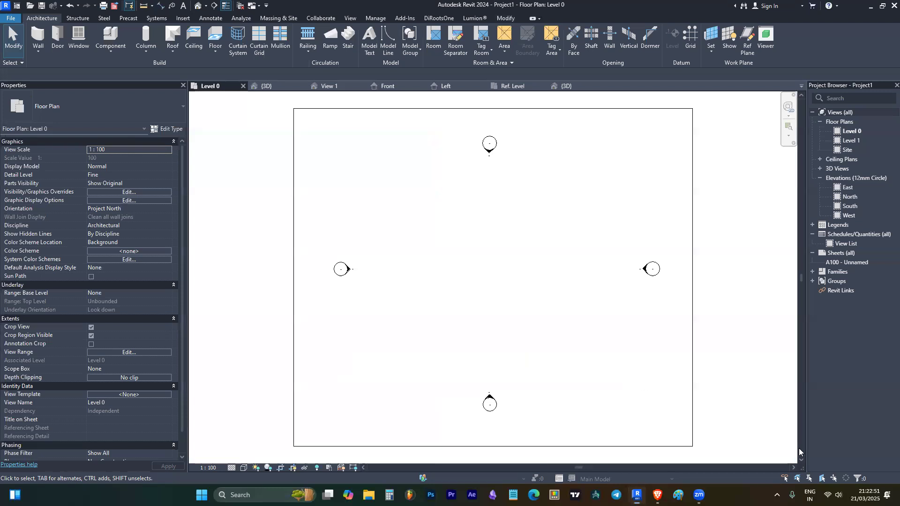
pyautogui.click(8, 18)
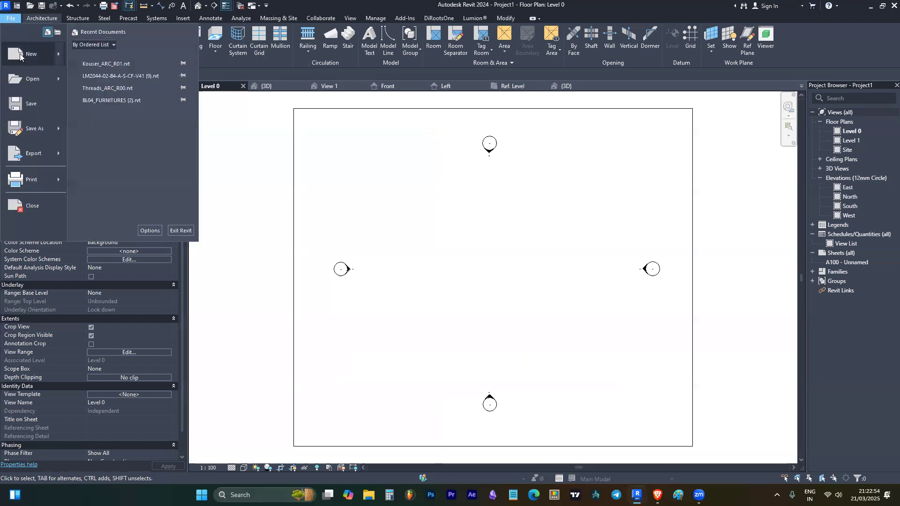
pyautogui.moveTo(29, 56)
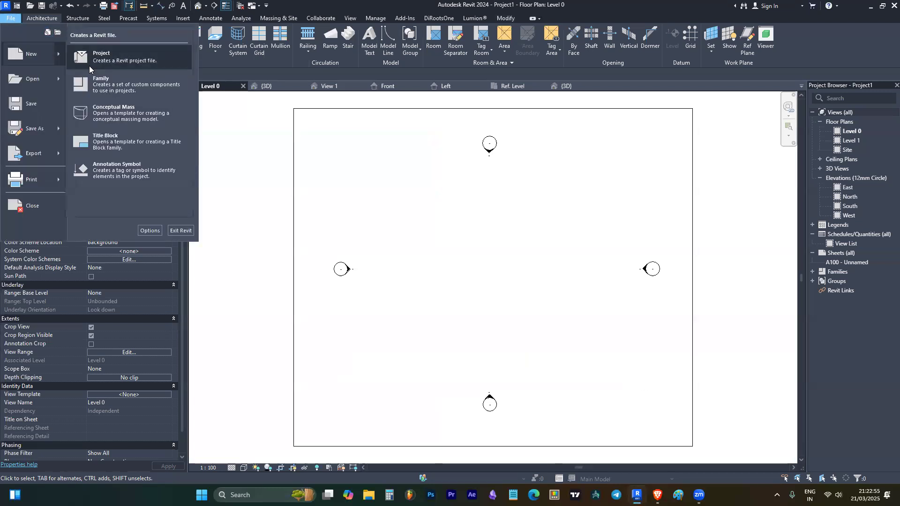
pyautogui.click(121, 52)
pyautogui.press('Escape')
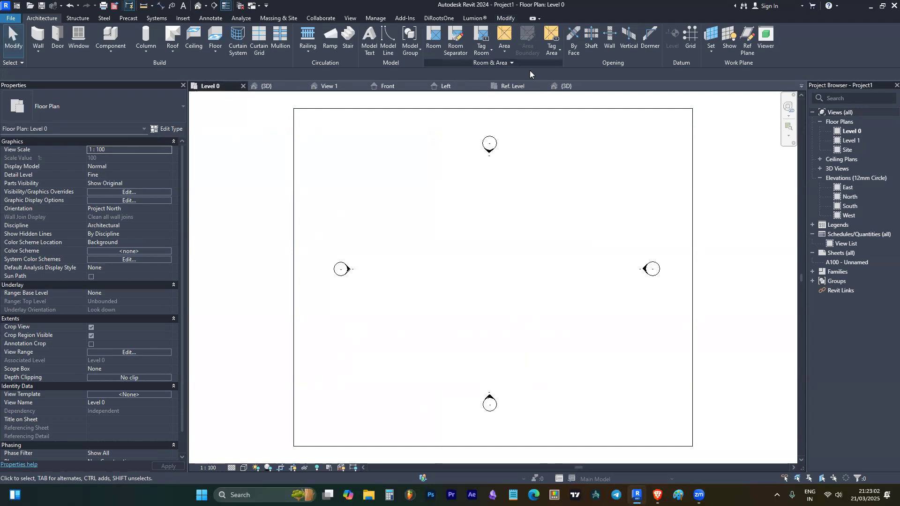
# Step: Load the family from its 3D view into the project again and place one Family2 component near the centre of the Level 0 plan
pyautogui.click(335, 88)
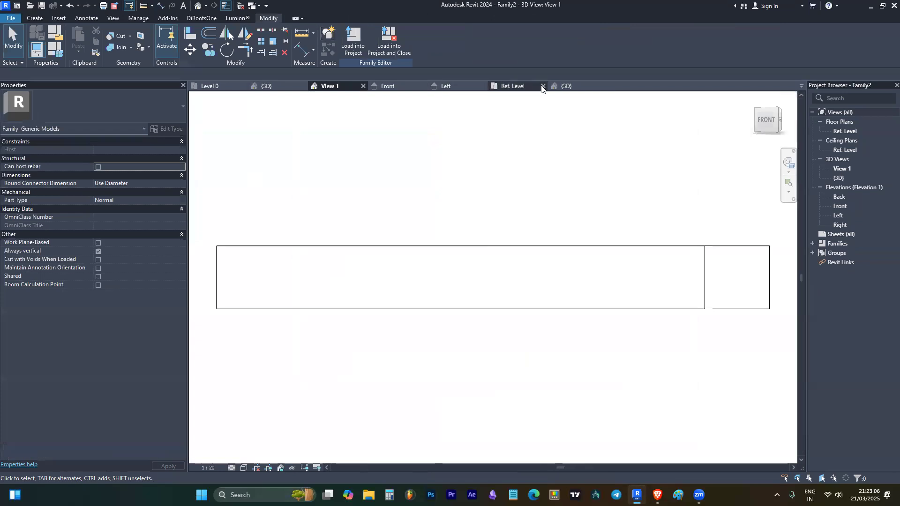
pyautogui.click(565, 86)
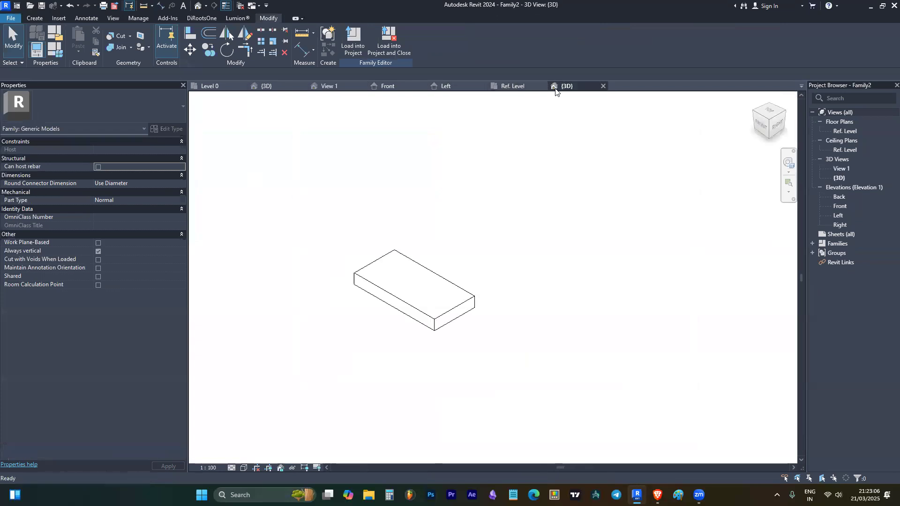
pyautogui.click(353, 42)
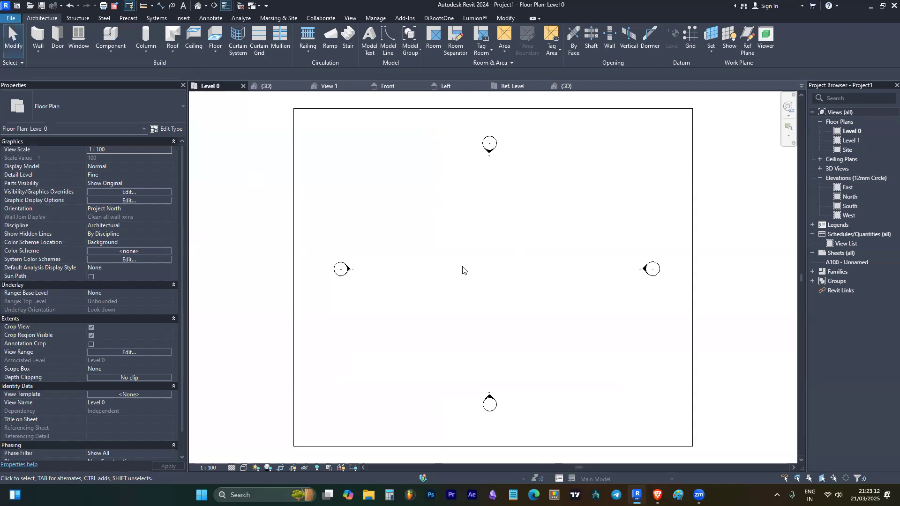
pyautogui.click(120, 37)
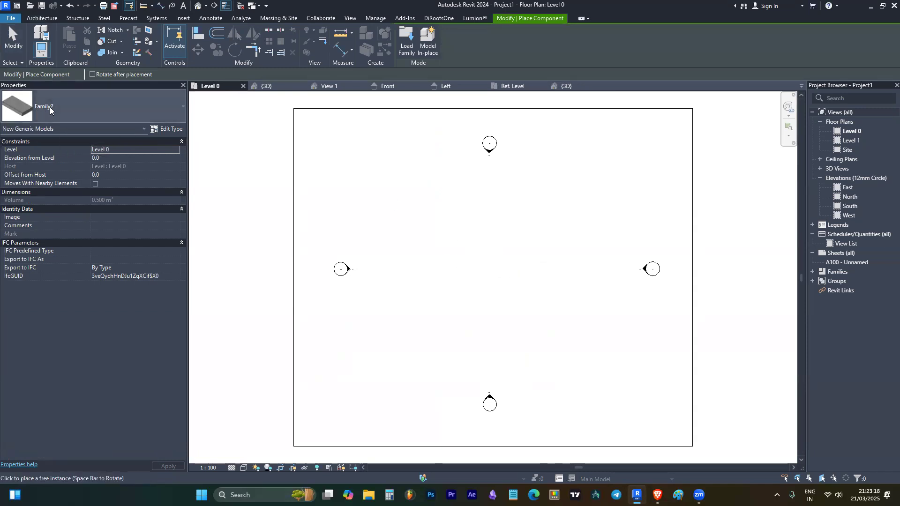
pyautogui.click(493, 275)
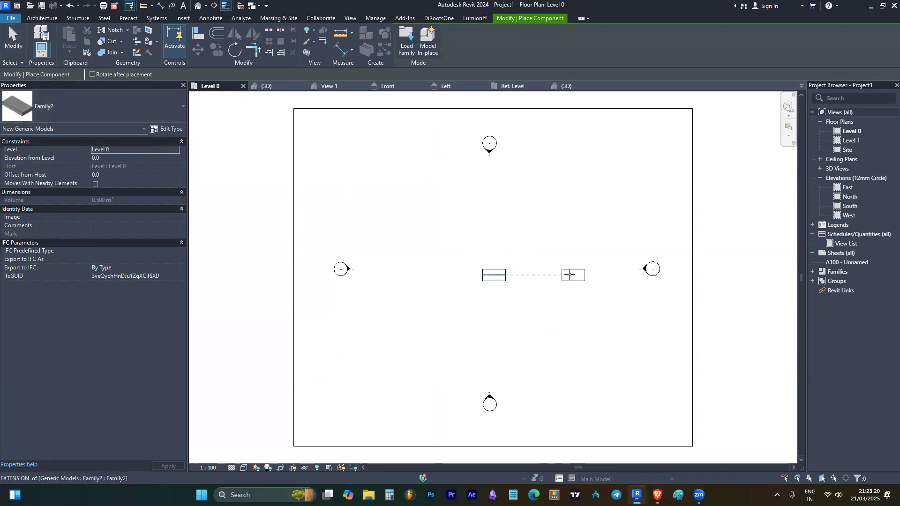
pyautogui.press('Escape')
pyautogui.press('Escape')
# Step: Inspect the placed Family2 component in the Level 0 plan and from several angles in the project's default 3D view
pyautogui.scroll(3, 508, 286)
pyautogui.click(486, 272)
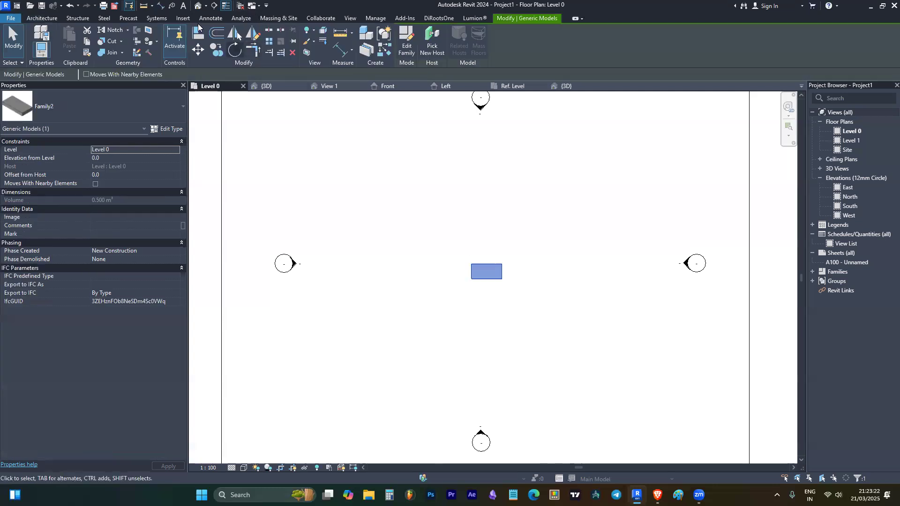
pyautogui.press('Escape')
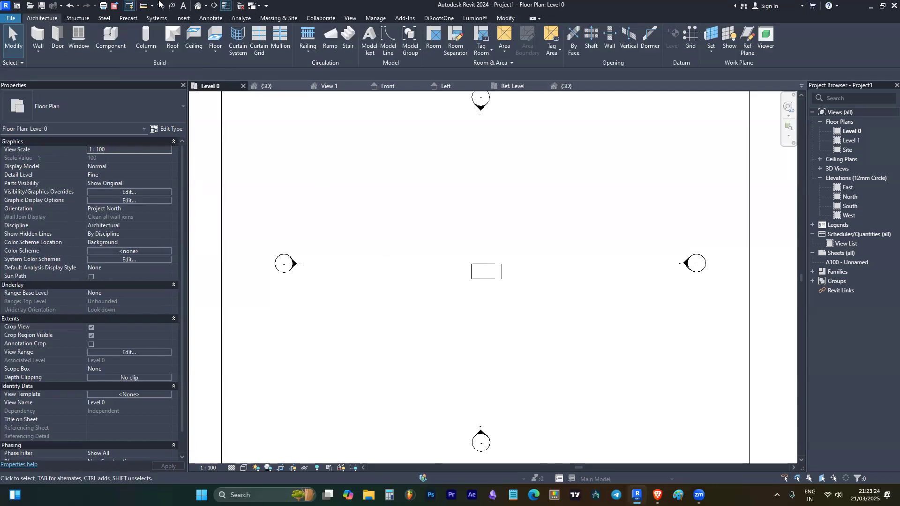
pyautogui.click(197, 5)
pyautogui.click(504, 361)
pyautogui.keyDown('shift'); pyautogui.moveTo(505, 361); pyautogui.dragTo(418, 325, button='middle'); pyautogui.keyUp('shift')
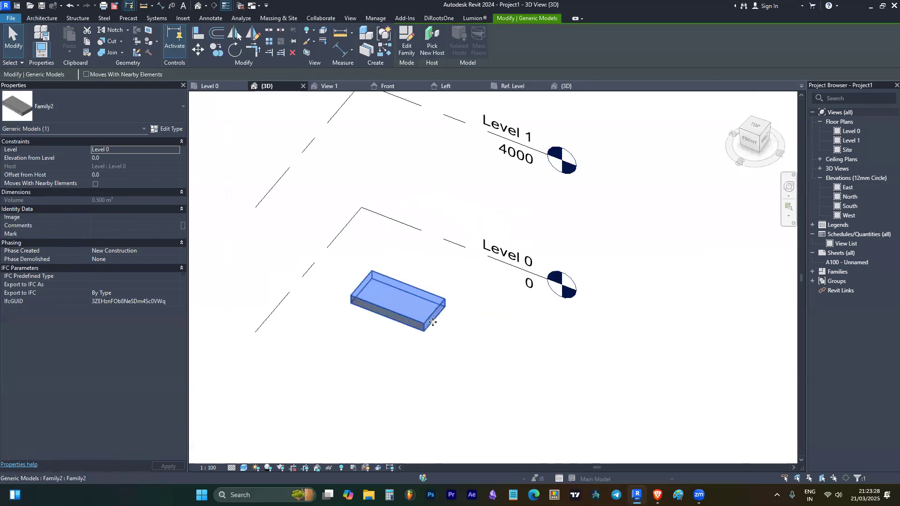
pyautogui.keyDown('shift'); pyautogui.moveTo(460, 353); pyautogui.dragTo(372, 356, button='middle'); pyautogui.keyUp('shift')
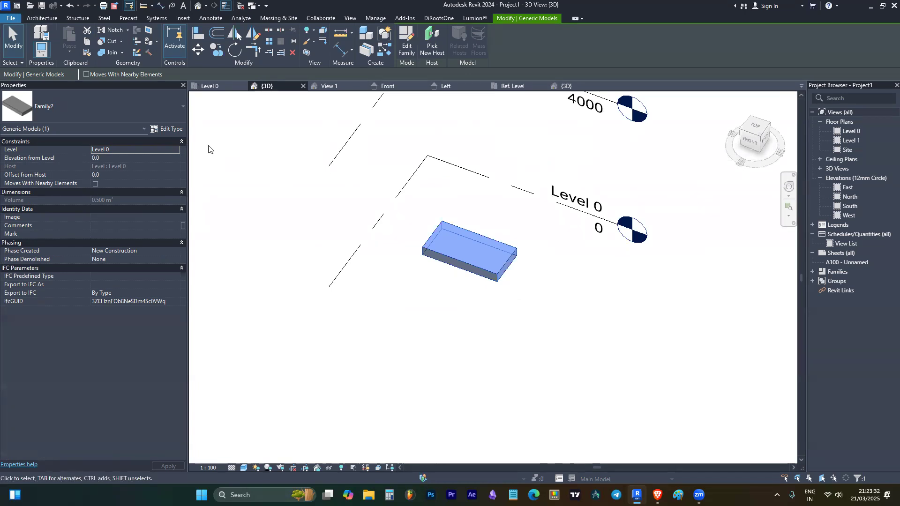
pyautogui.click(511, 284)
pyautogui.click(491, 247)
# Step: Return to the family's Ref. Level floor plan and save the family as RectangularObject
pyautogui.click(331, 86)
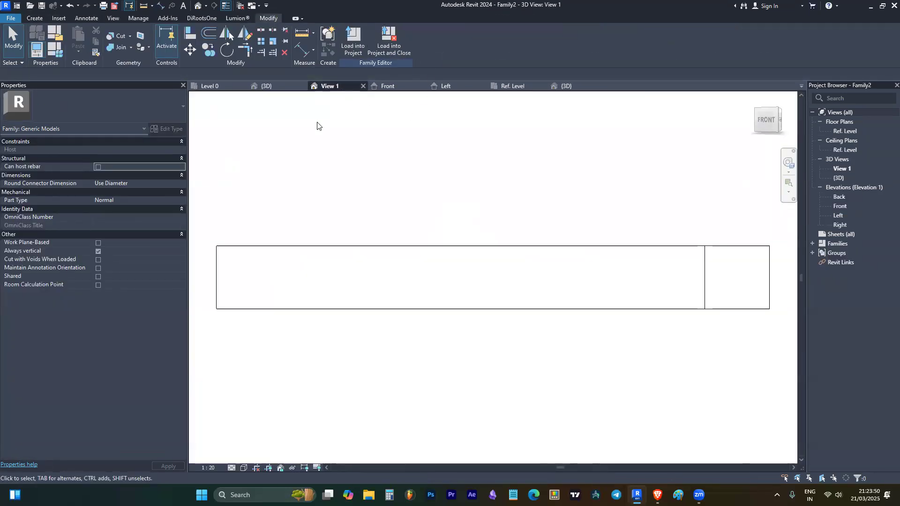
pyautogui.doubleClick(858, 130)
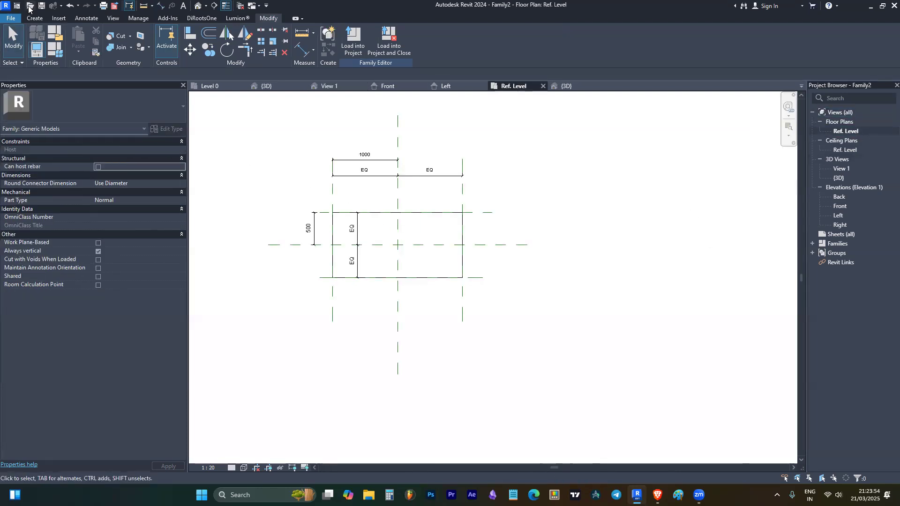
pyautogui.click(11, 18)
pyautogui.moveTo(36, 129)
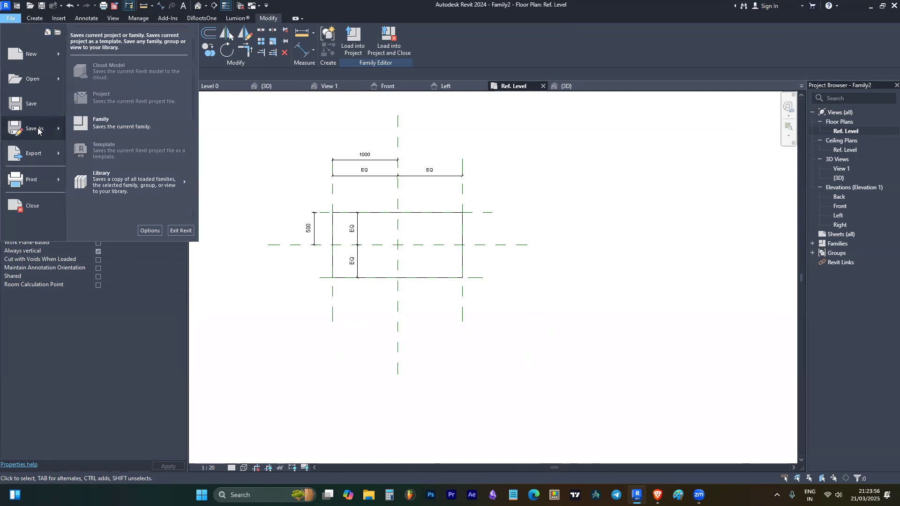
pyautogui.click(97, 126)
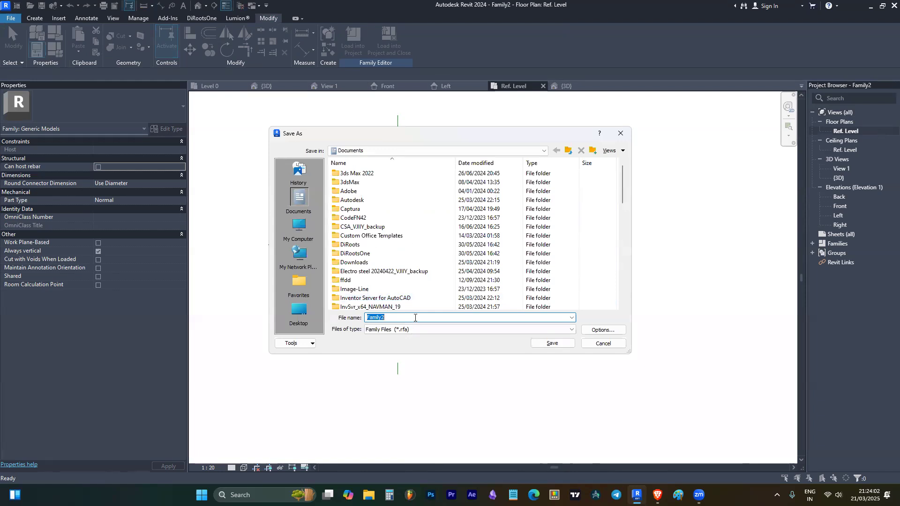
pyautogui.write('RectangularObject')
pyautogui.press('Return')
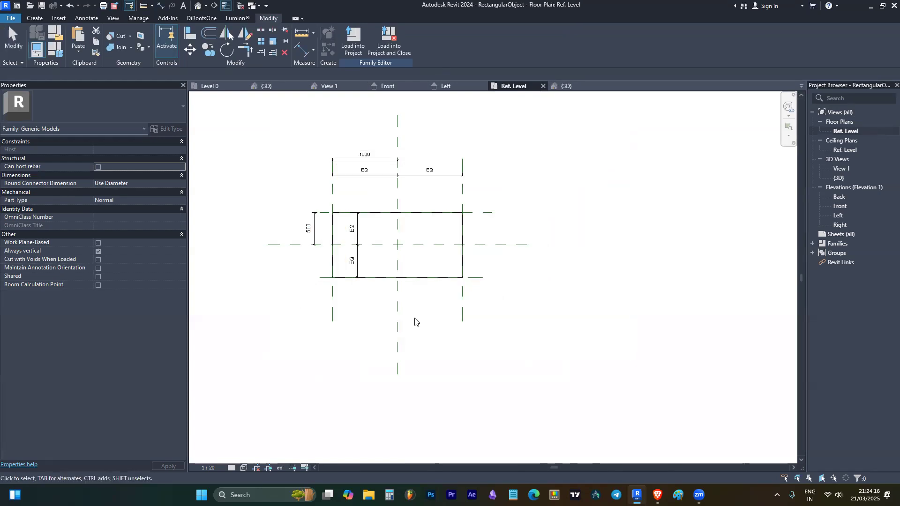
# Step: Load the RectangularObject family into the project and place one instance above the existing component on Level 0
pyautogui.click(354, 41)
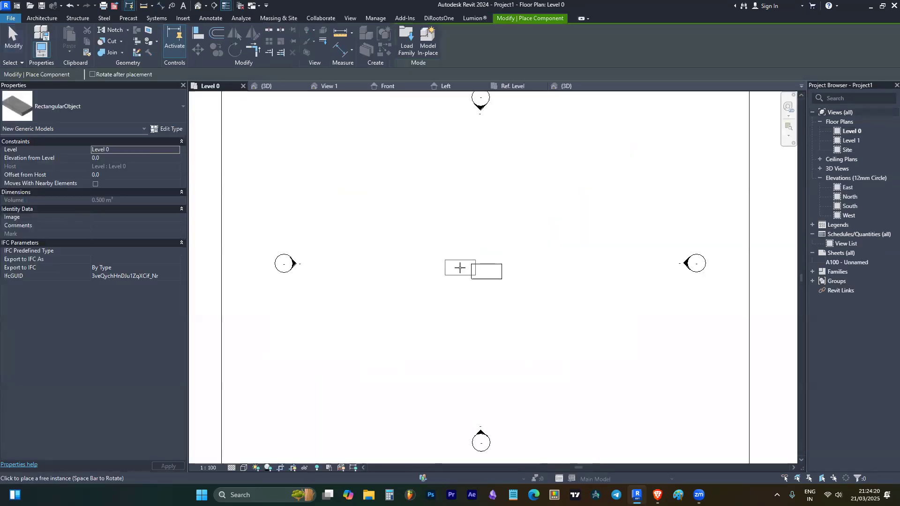
pyautogui.click(483, 217)
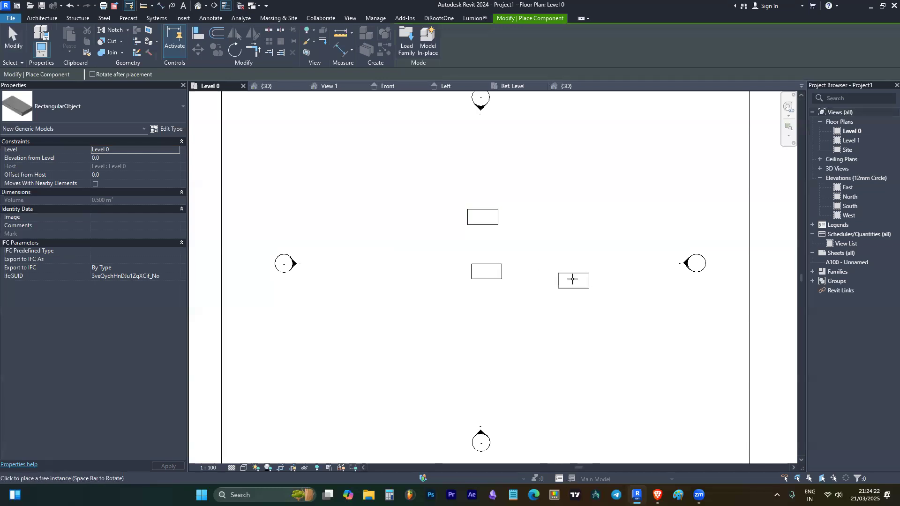
pyautogui.press('Escape')
pyautogui.click(496, 218)
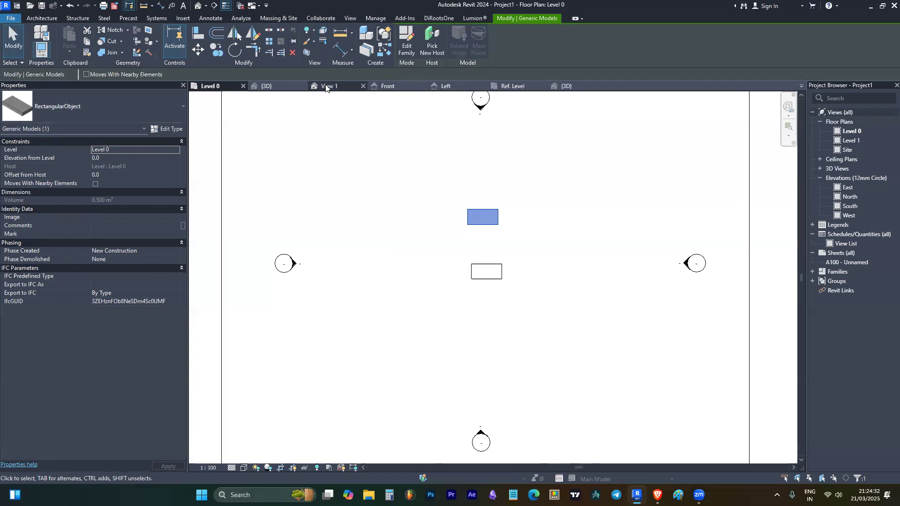
# Step: Close the family's Front and Left elevation views and return to its Ref. Level floor plan
pyautogui.click(393, 87)
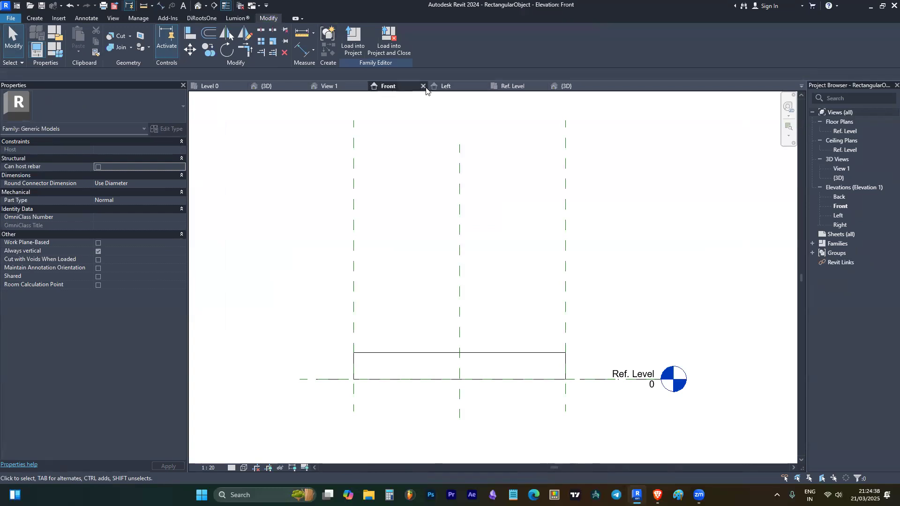
pyautogui.click(423, 87)
pyautogui.click(424, 87)
pyautogui.click(389, 86)
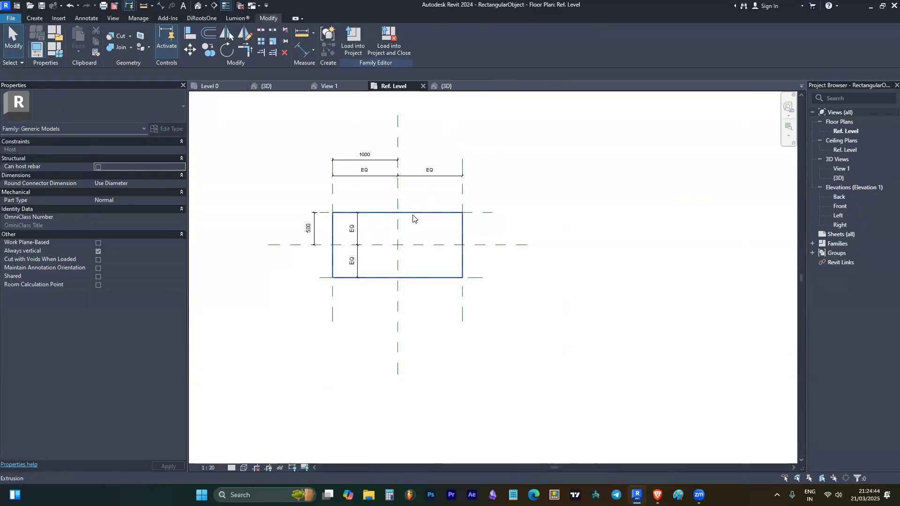
pyautogui.click(367, 213)
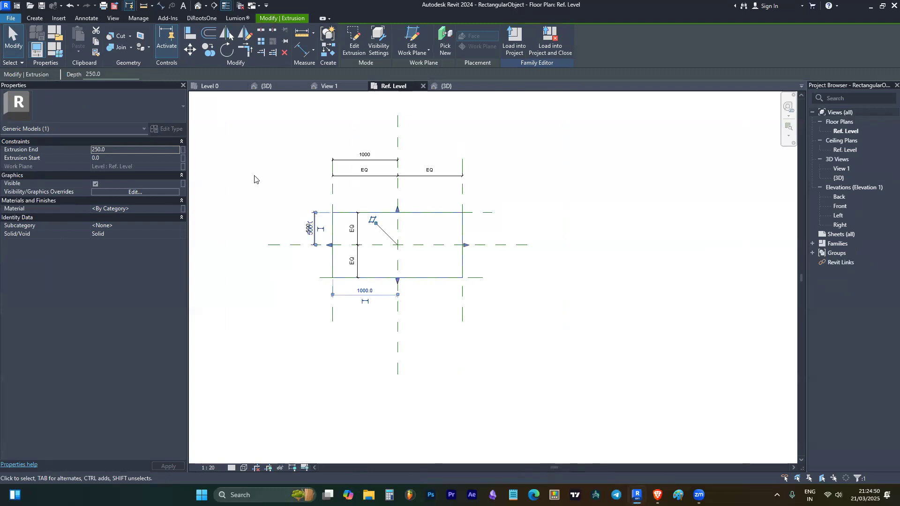
pyautogui.click(500, 157)
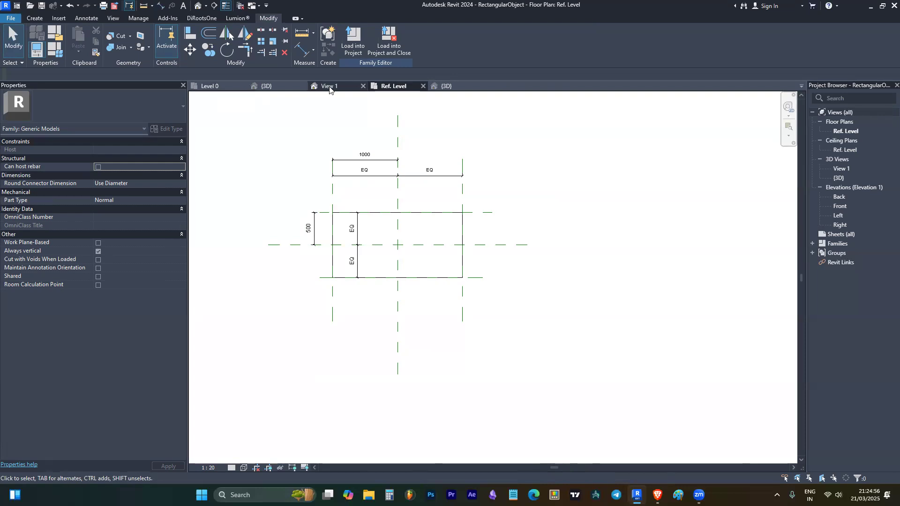
# Step: Label the upper 1000 dimension with a new family type parameter named Width, grouped under Dimensions
pyautogui.scroll(2, 313, 166)
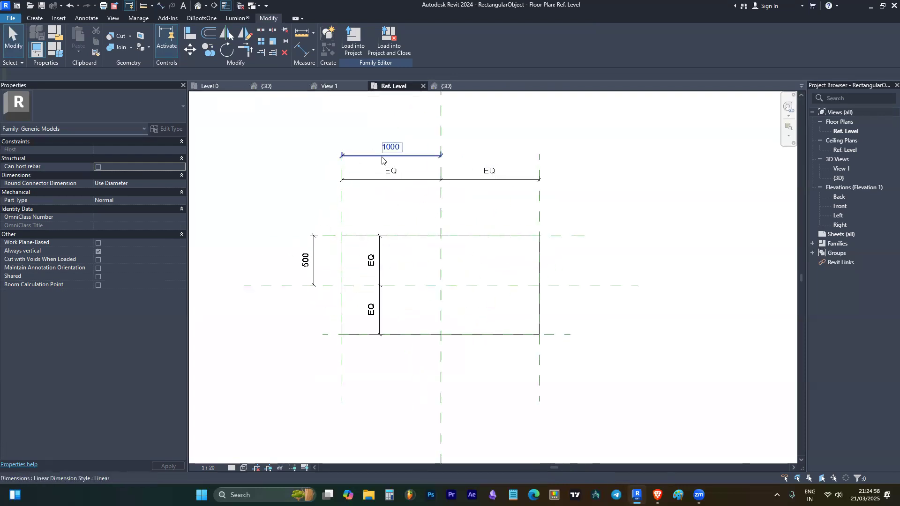
pyautogui.click(385, 164)
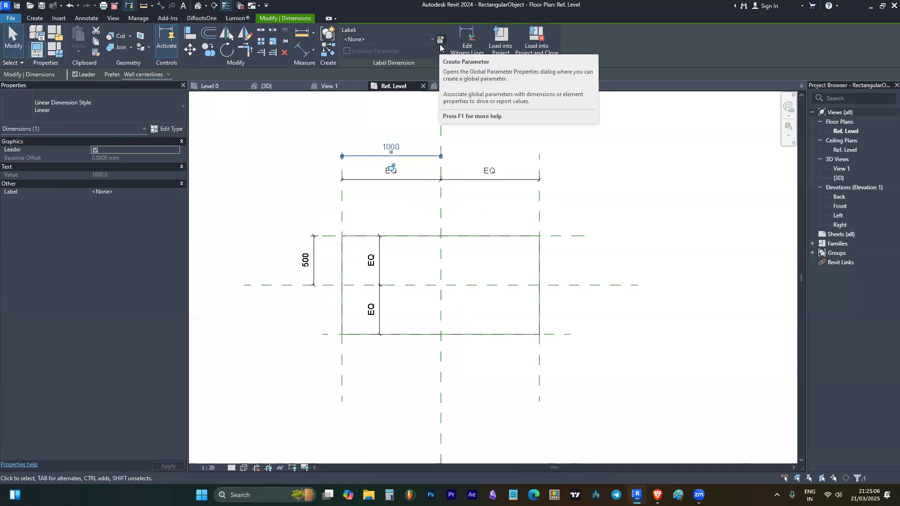
pyautogui.click(312, 142)
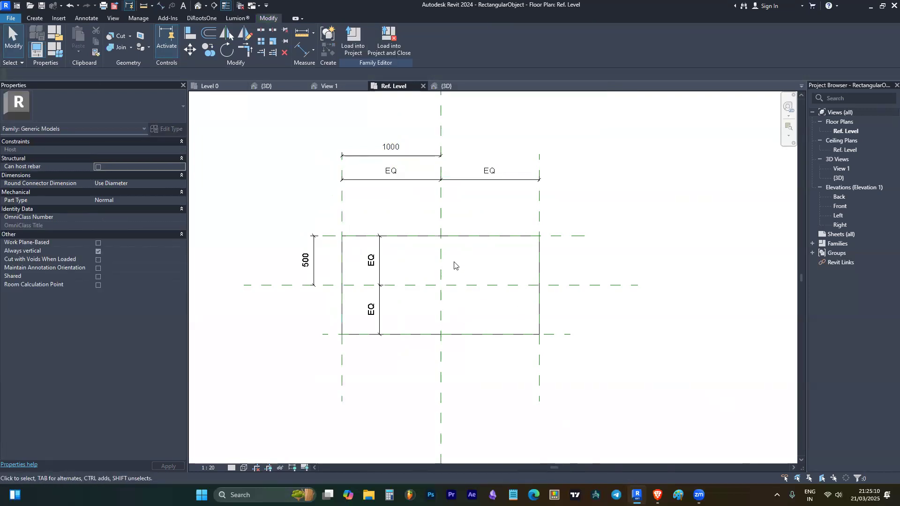
pyautogui.click(419, 160)
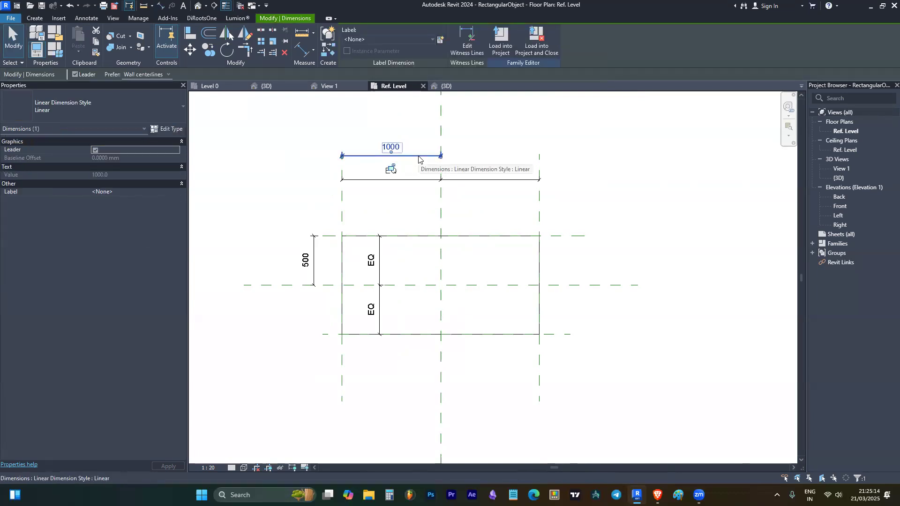
pyautogui.click(441, 42)
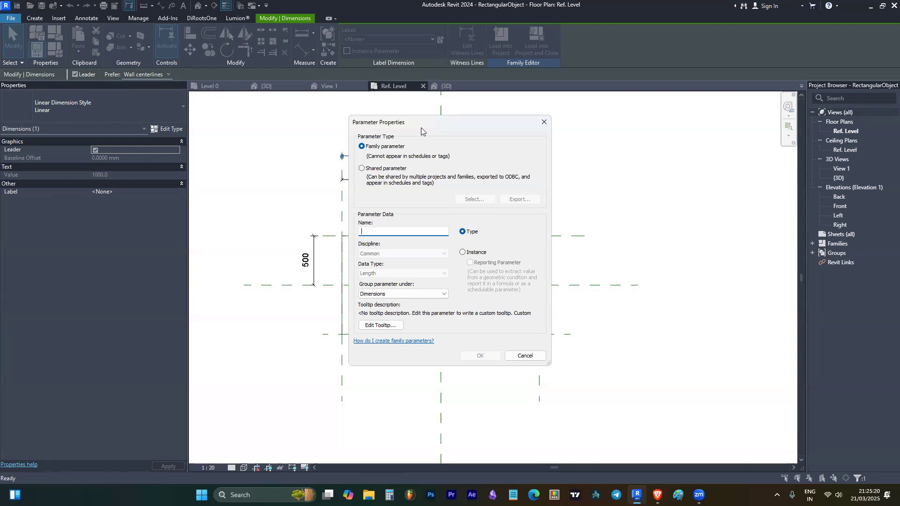
pyautogui.moveTo(421, 127); pyautogui.dragTo(558, 117)
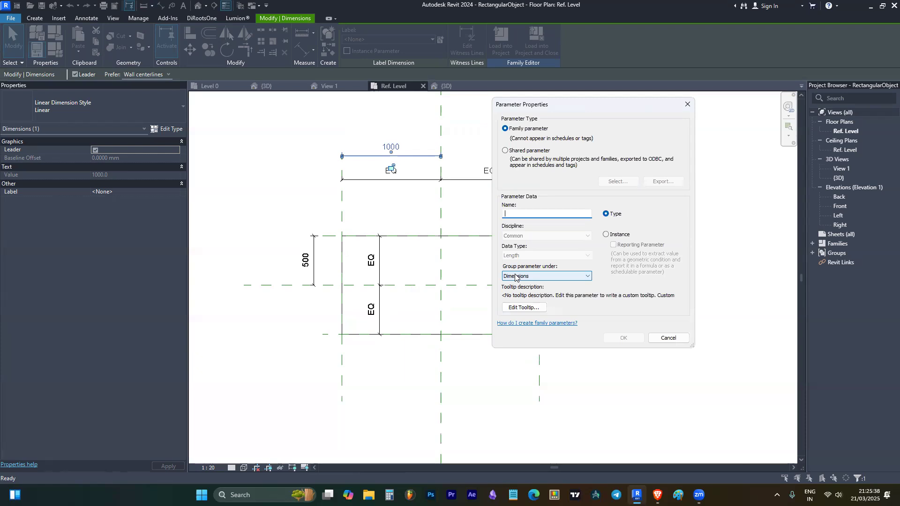
pyautogui.write('Width')
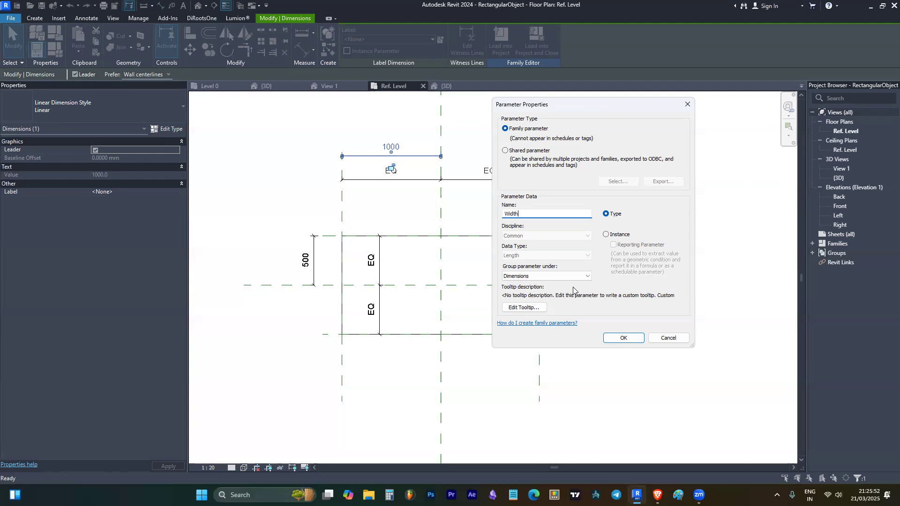
pyautogui.click(619, 339)
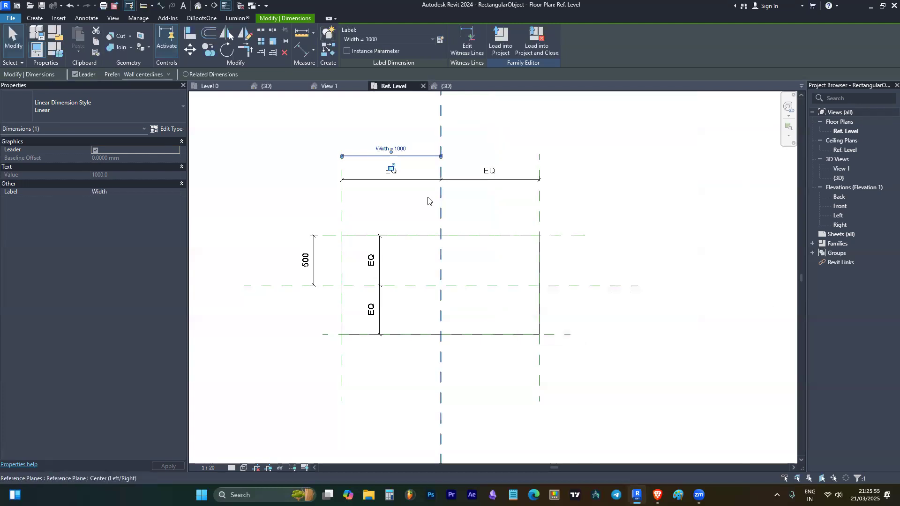
pyautogui.click(500, 136)
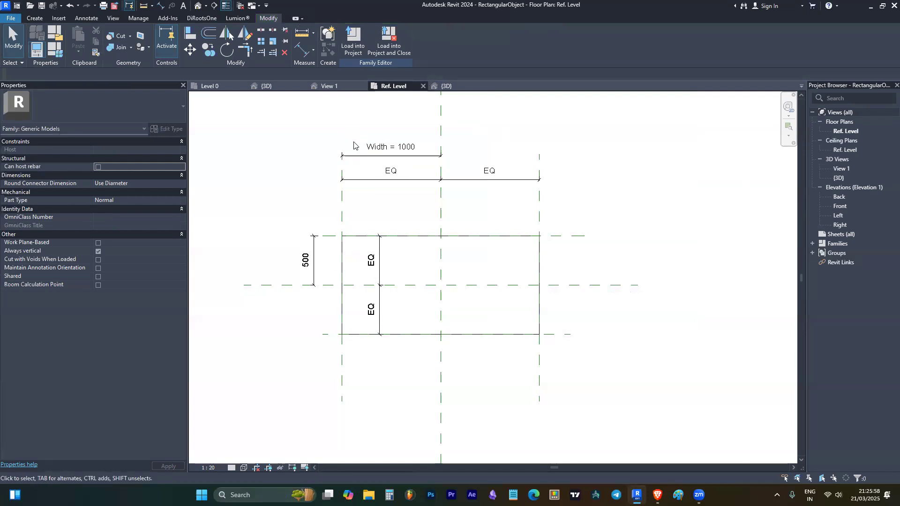
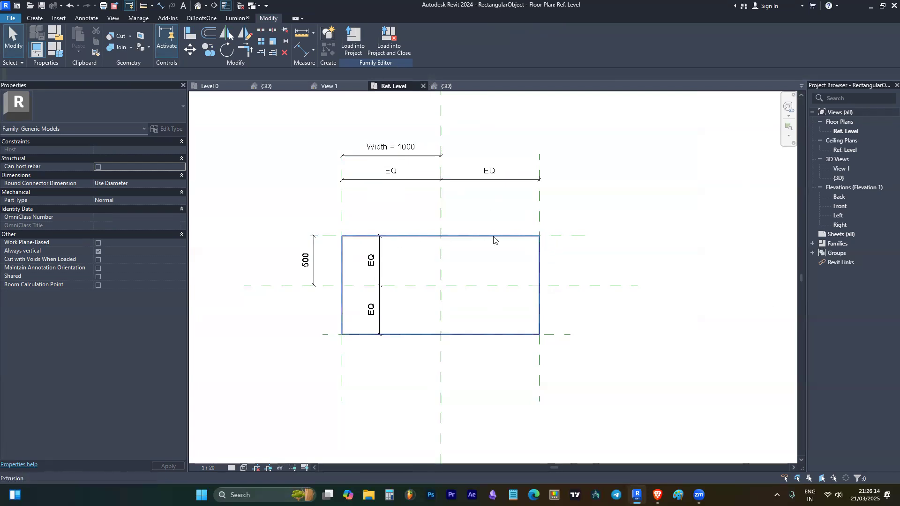
# Step: Move the Width dimension's witness line from the center reference plane to the rectangle's right reference plane to span the full width
pyautogui.click(422, 154)
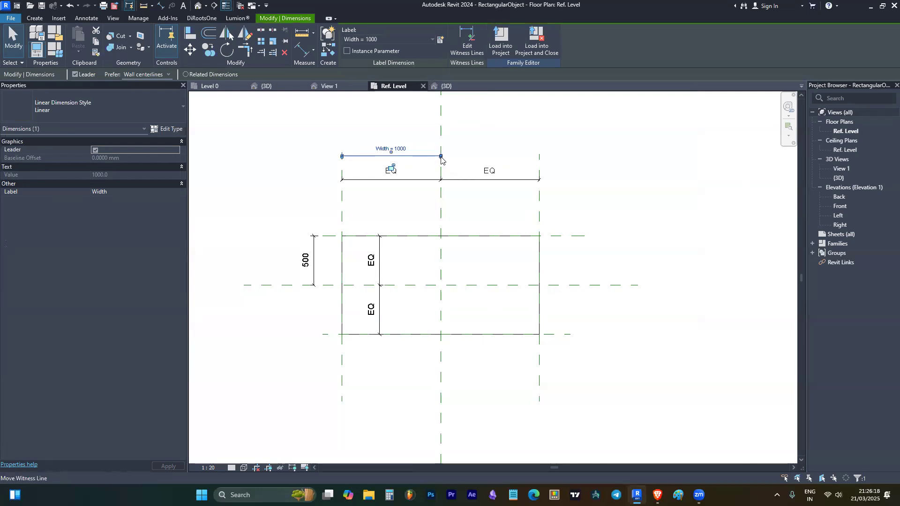
pyautogui.moveTo(442, 159); pyautogui.dragTo(445, 163)
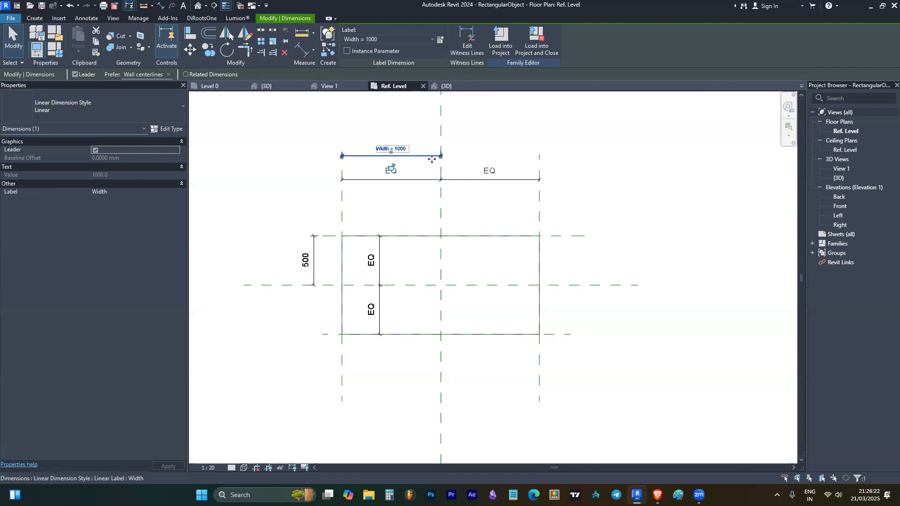
pyautogui.scroll(8, 446, 159)
pyautogui.scroll(-5, 518, 191)
pyautogui.scroll(2, 506, 174)
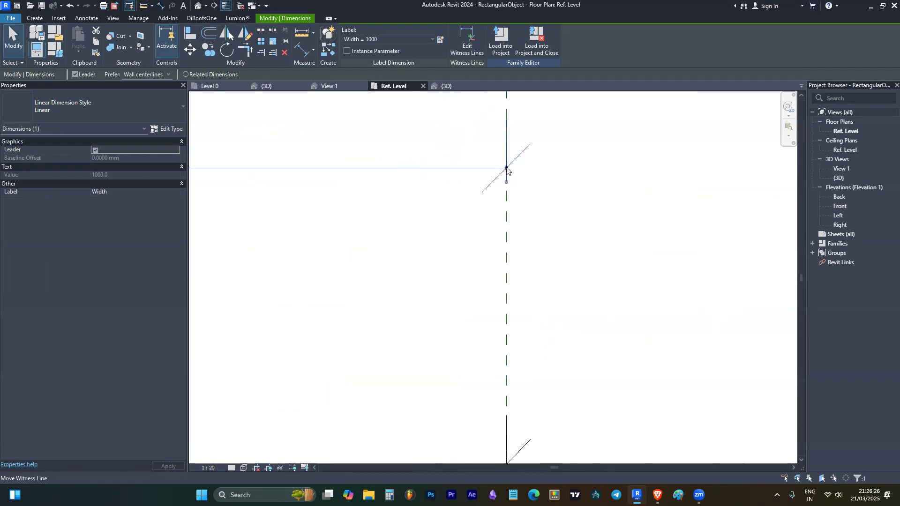
pyautogui.scroll(-2, 506, 170)
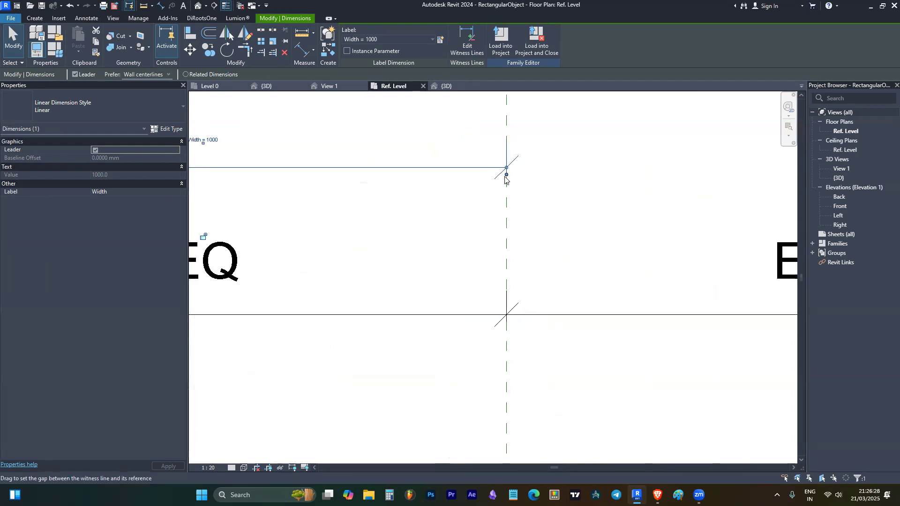
pyautogui.moveTo(506, 175)
pyautogui.mouseDown()
pyautogui.moveTo(509, 233)
pyautogui.moveTo(500, 217)
pyautogui.moveTo(533, 142)
pyautogui.moveTo(516, 167)
pyautogui.moveTo(518, 197)
pyautogui.moveTo(521, 170)
pyautogui.mouseUp()
pyautogui.scroll(-2, 499, 218)
pyautogui.scroll(-2, 530, 163)
pyautogui.scroll(4, 518, 196)
pyautogui.scroll(2, 513, 138)
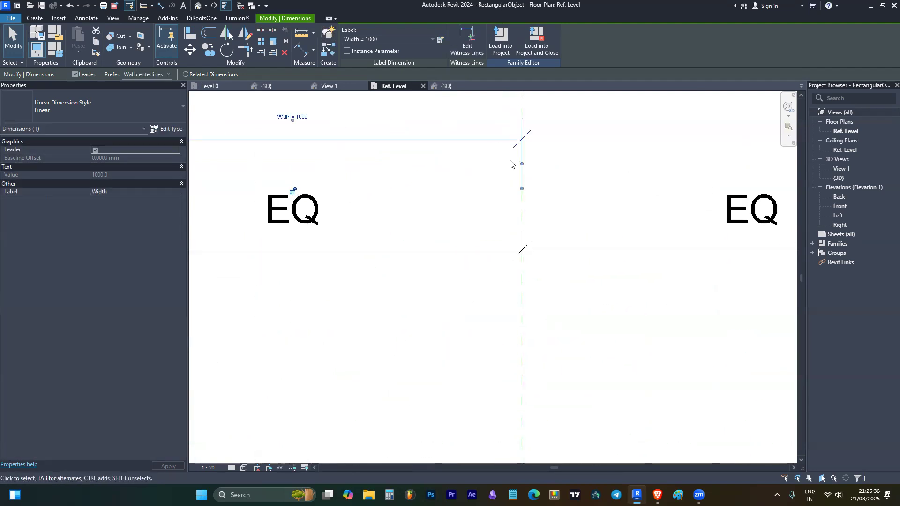
pyautogui.scroll(-3, 446, 194)
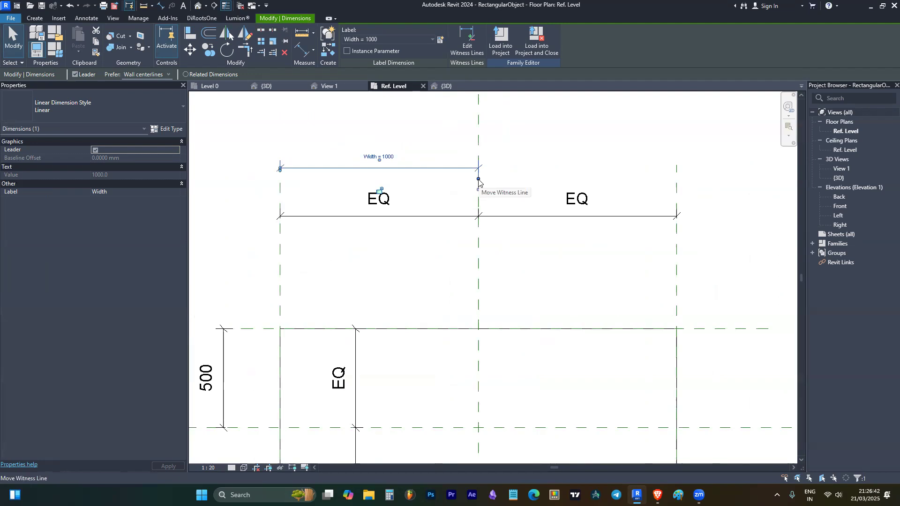
pyautogui.scroll(1, 479, 180)
pyautogui.click(479, 179)
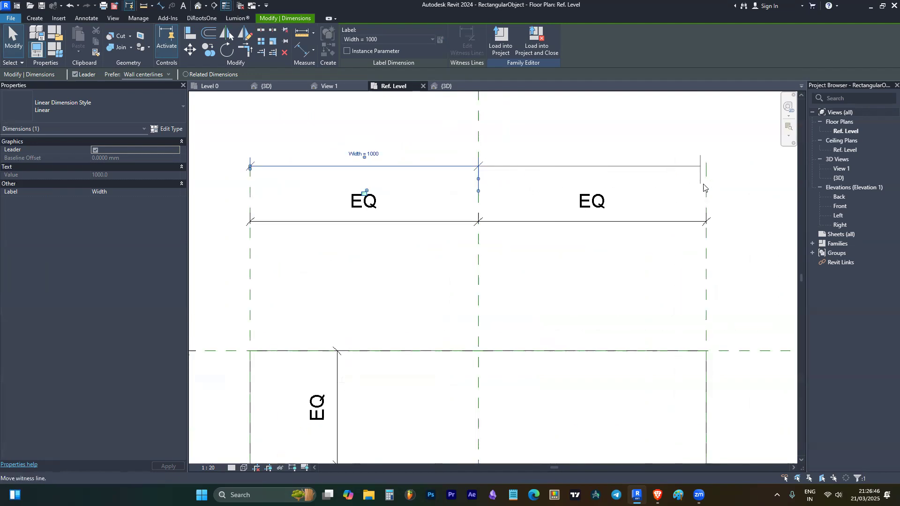
pyautogui.moveTo(708, 191); pyautogui.dragTo(709, 191)
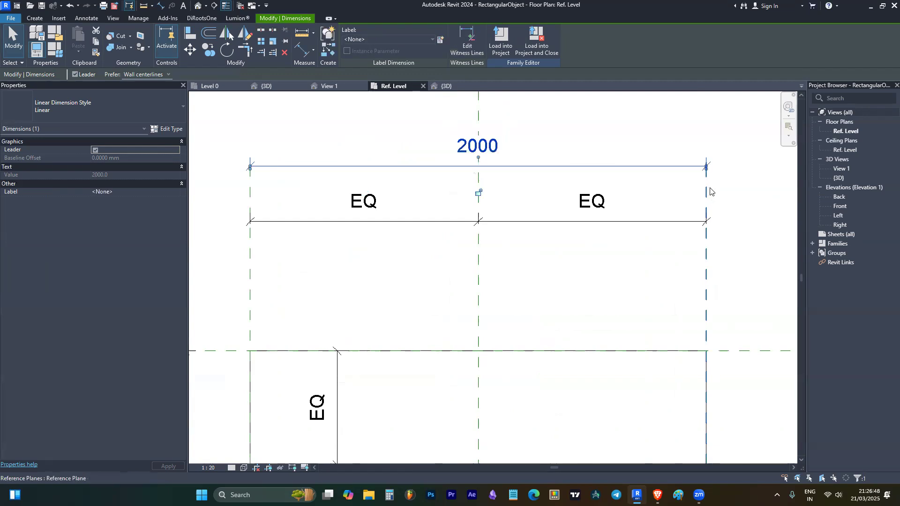
pyautogui.click(741, 194)
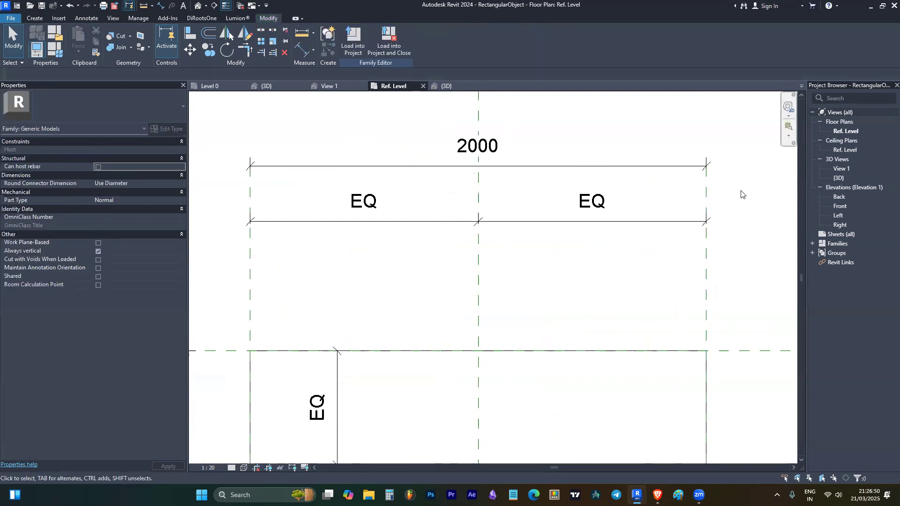
pyautogui.scroll(-3, 547, 195)
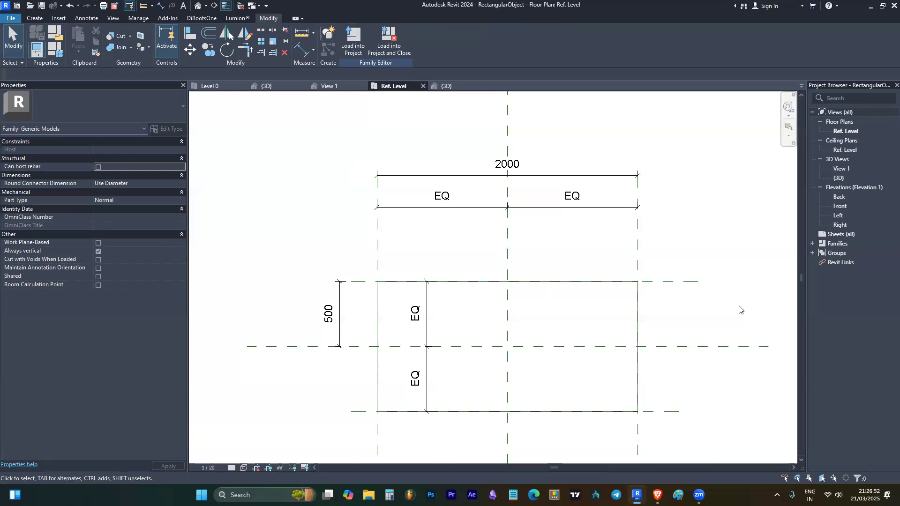
# Step: Label the overall horizontal dimension with the existing Width parameter
pyautogui.click(537, 177)
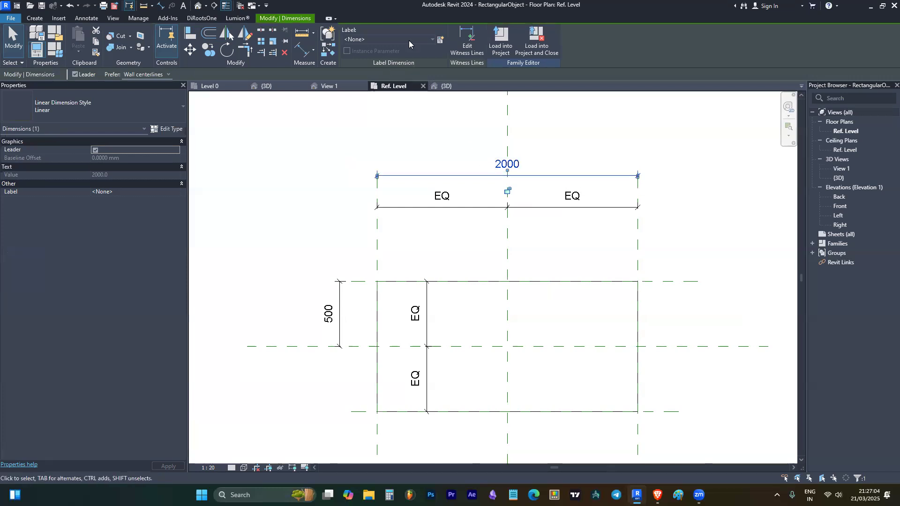
pyautogui.click(431, 41)
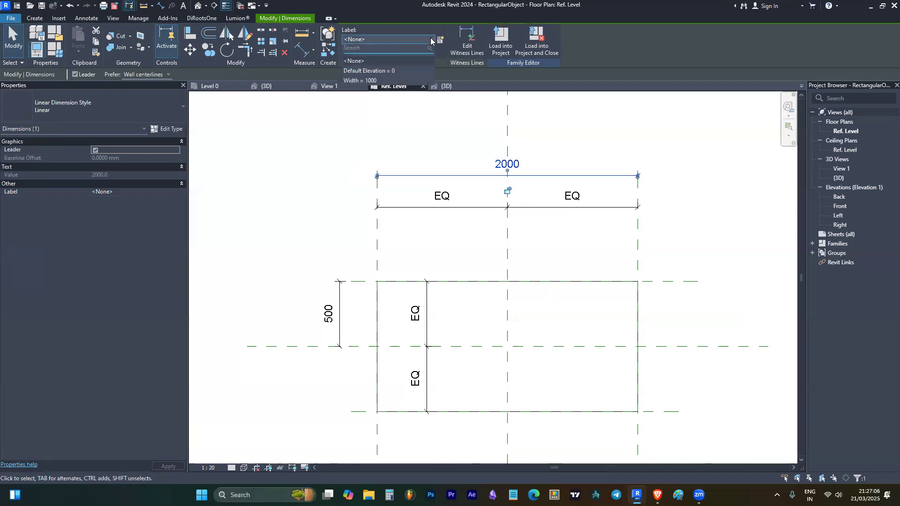
pyautogui.click(365, 81)
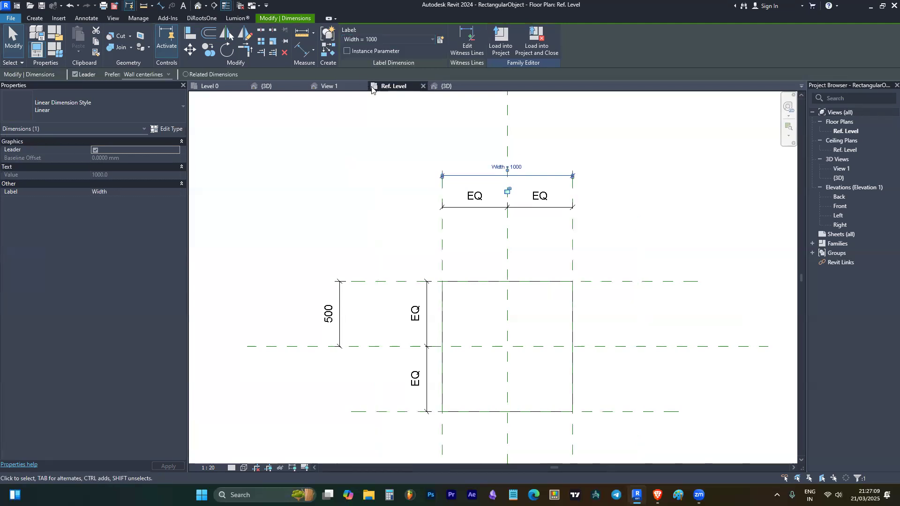
pyautogui.click(576, 160)
pyautogui.scroll(2, 506, 162)
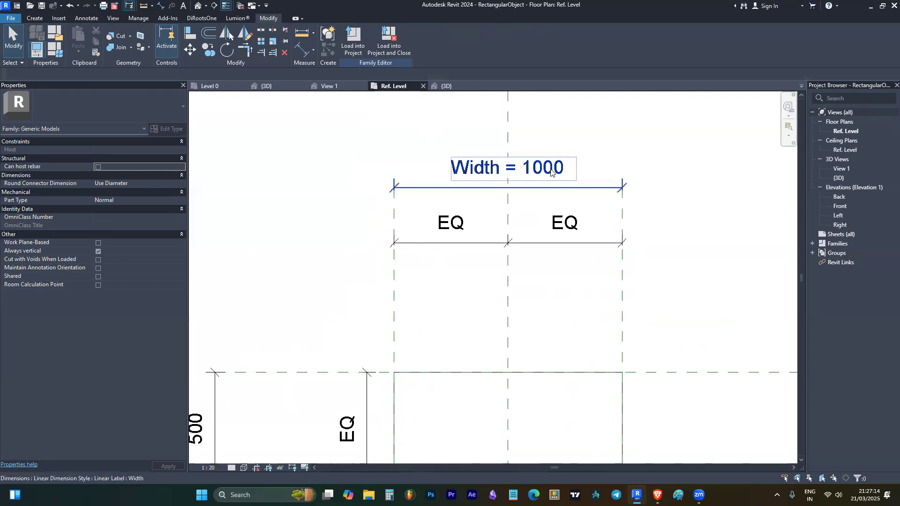
pyautogui.scroll(-3, 551, 171)
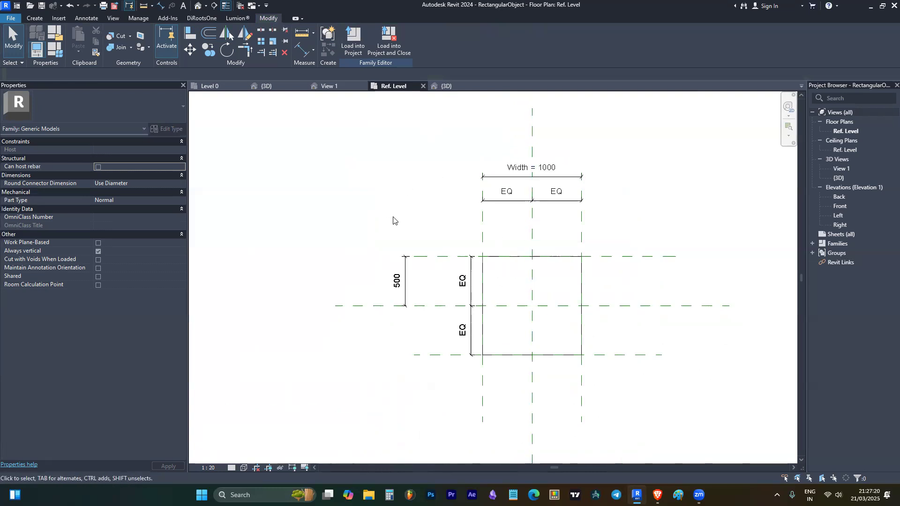
# Step: Review the family's parameters in Family Types and compare them with the type properties of the RectangularObject instance in the project's 3D view
pyautogui.click(52, 45)
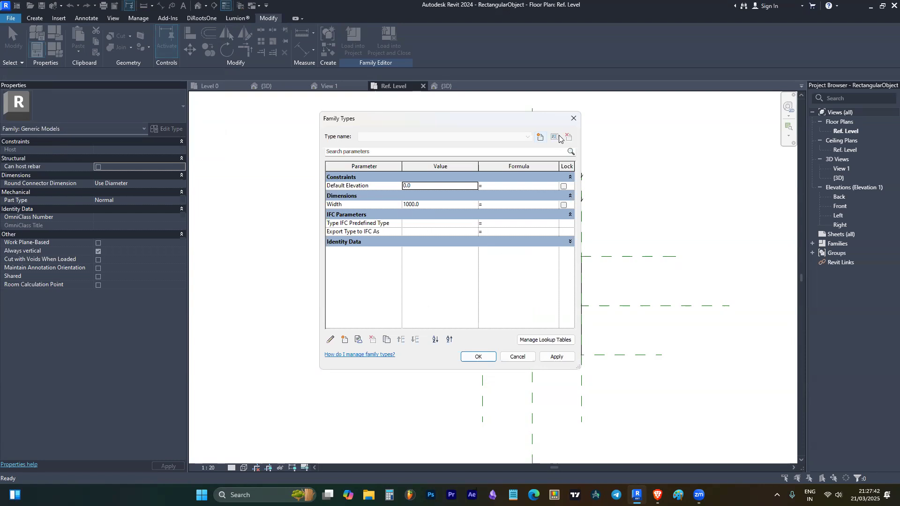
pyautogui.click(574, 118)
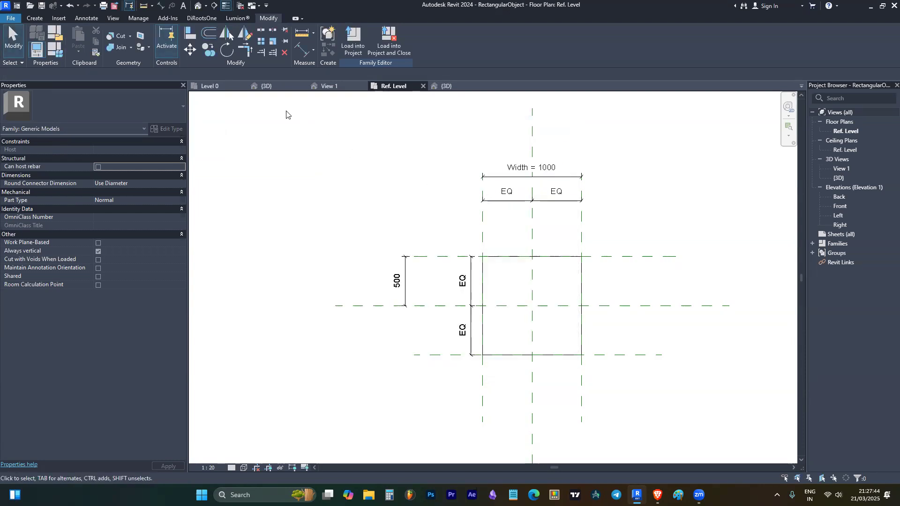
pyautogui.click(224, 88)
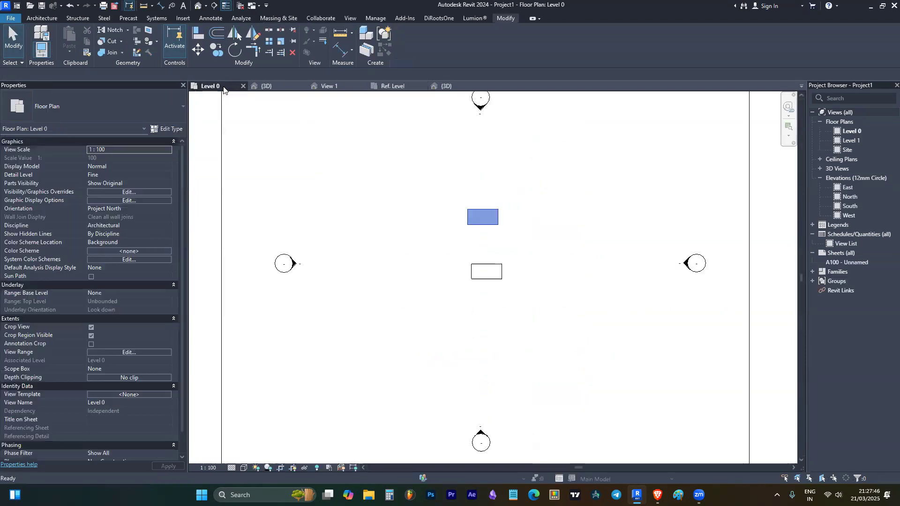
pyautogui.click(198, 6)
pyautogui.scroll(-2, 436, 317)
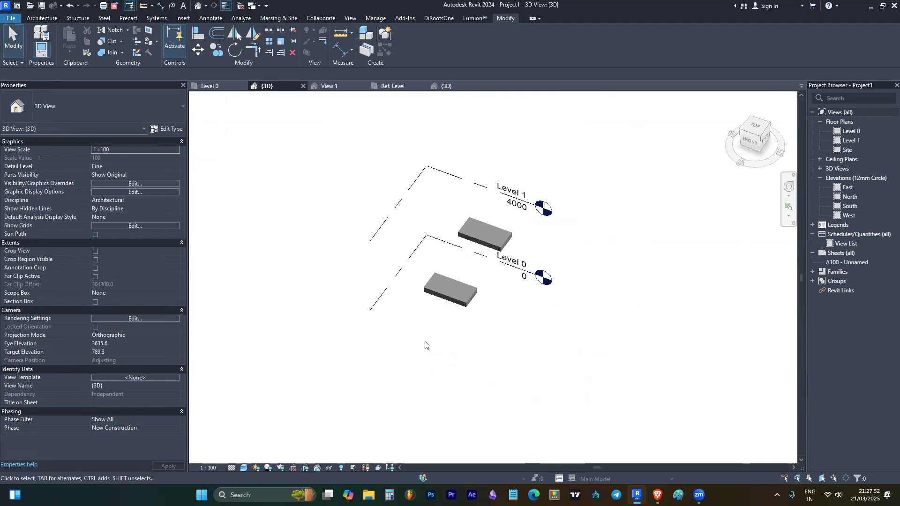
pyautogui.scroll(1, 483, 234)
pyautogui.click(485, 235)
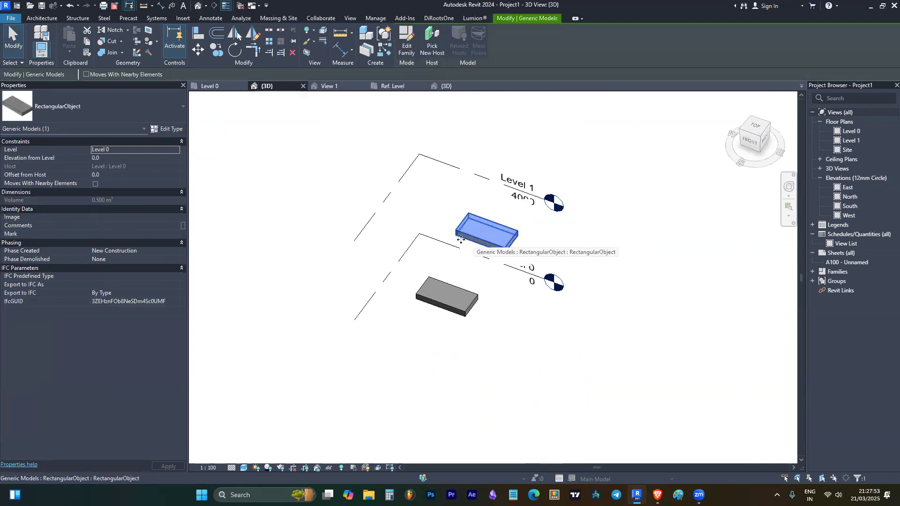
pyautogui.click(182, 129)
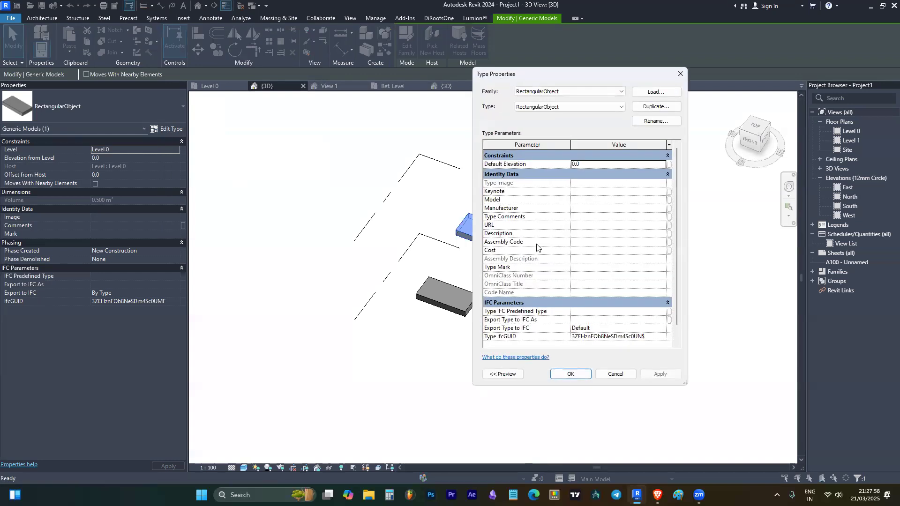
pyautogui.click(675, 79)
# Step: Return to the family's Ref. Level floor plan and review its parameters in Family Types again
pyautogui.click(406, 84)
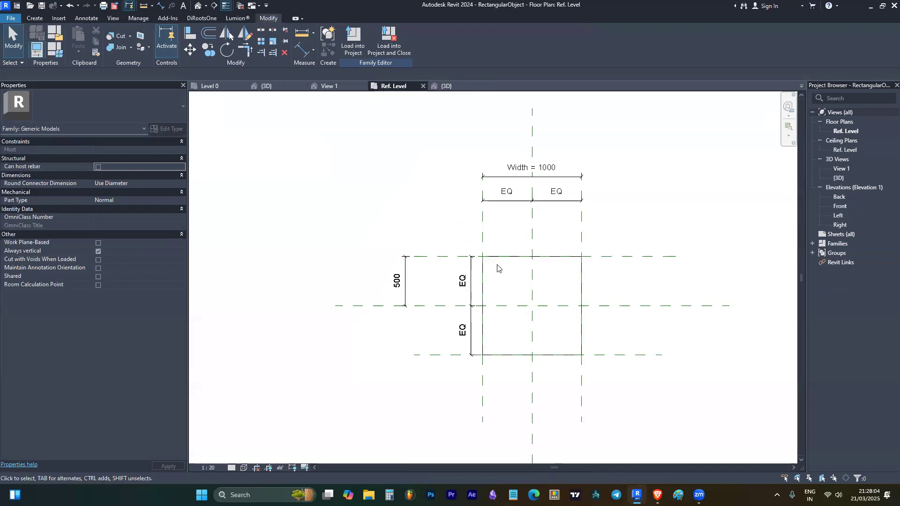
pyautogui.click(57, 52)
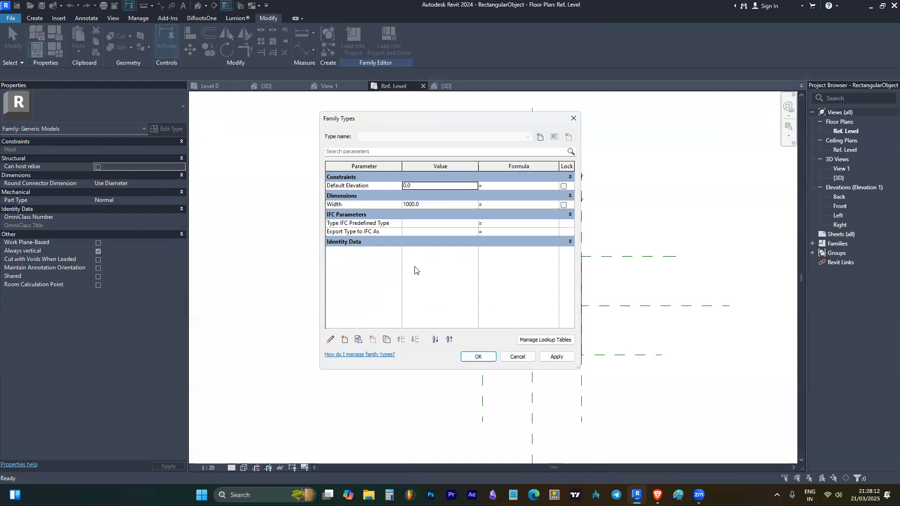
pyautogui.click(571, 120)
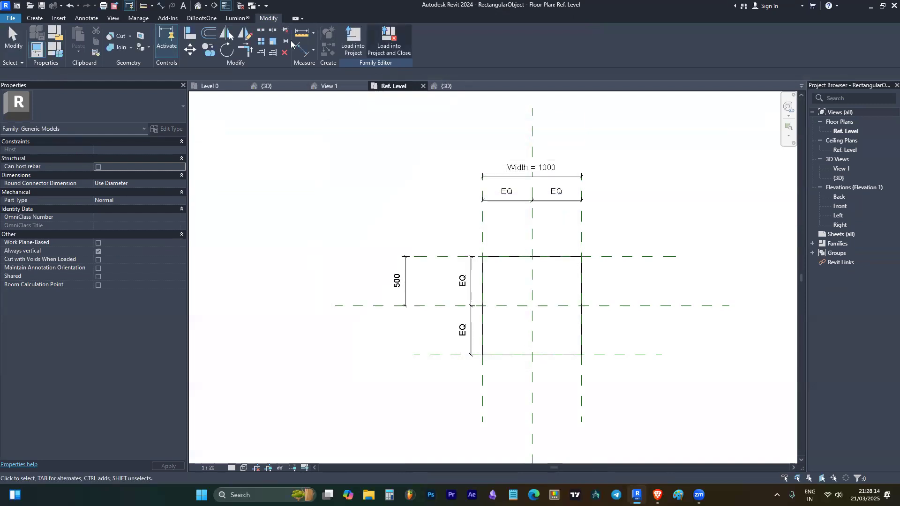
# Step: Add an aligned dimension between the rectangle's lower and upper horizontal reference planes, placed between the EQ and half-length dimensions
pyautogui.click(398, 279)
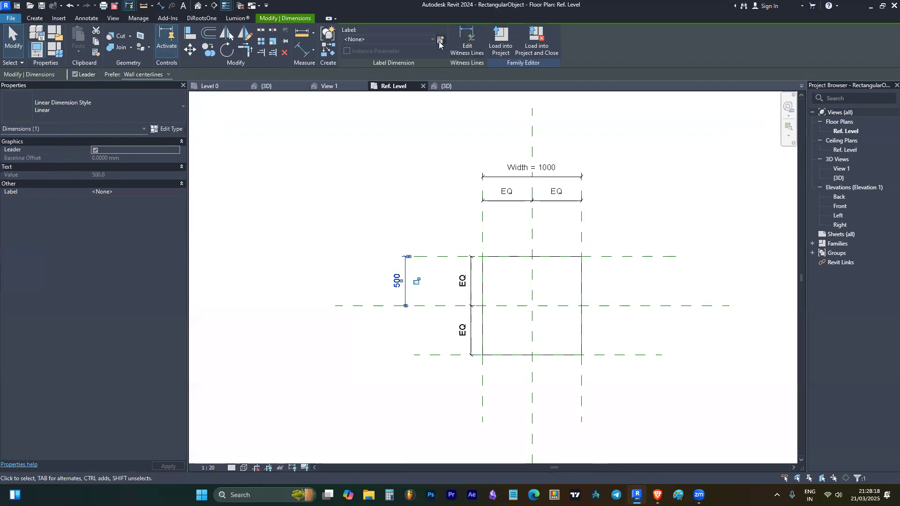
pyautogui.click(385, 250)
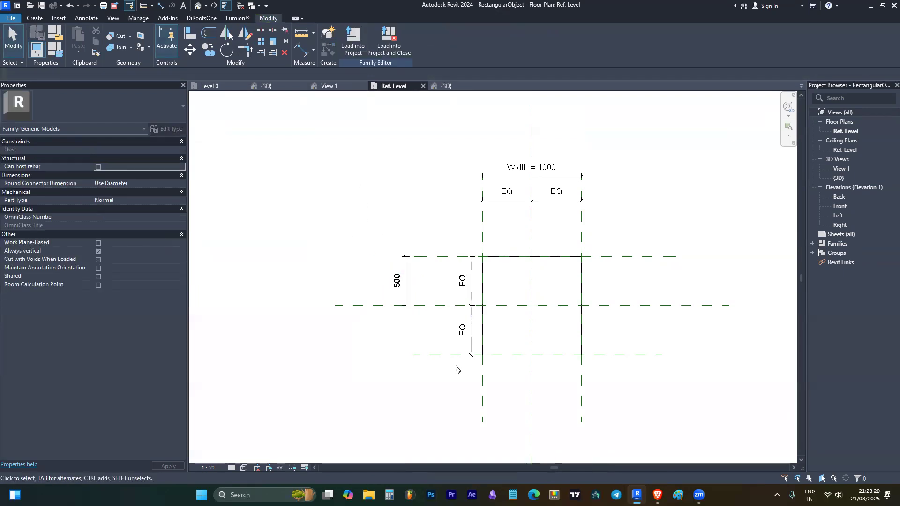
pyautogui.press('d')
pyautogui.press('i')
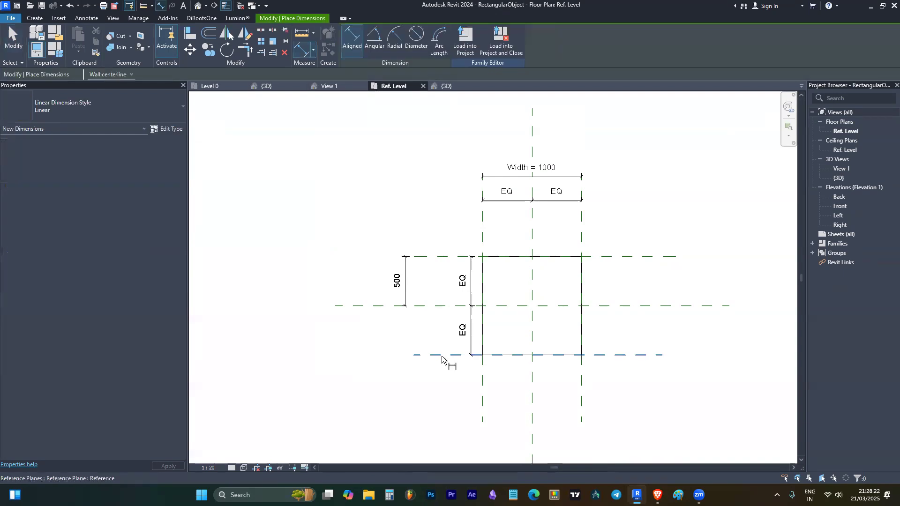
pyautogui.click(442, 359)
pyautogui.click(441, 256)
pyautogui.click(444, 329)
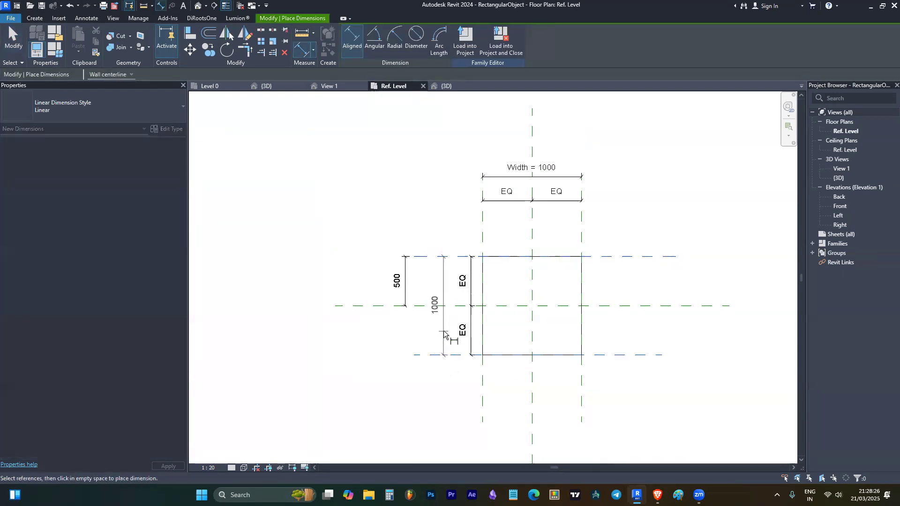
pyautogui.press('Escape')
pyautogui.press('Escape')
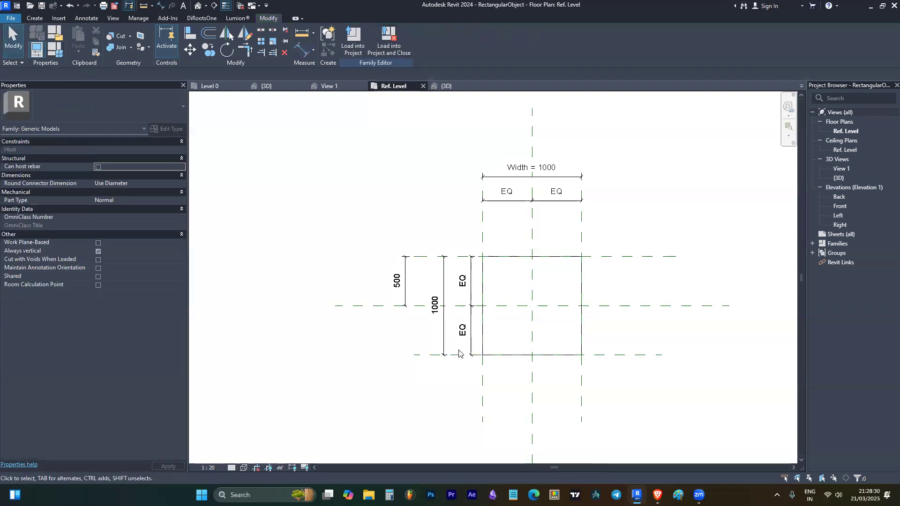
# Step: Create a type family parameter named Length under Dimensions and set its value to 1500
pyautogui.click(55, 49)
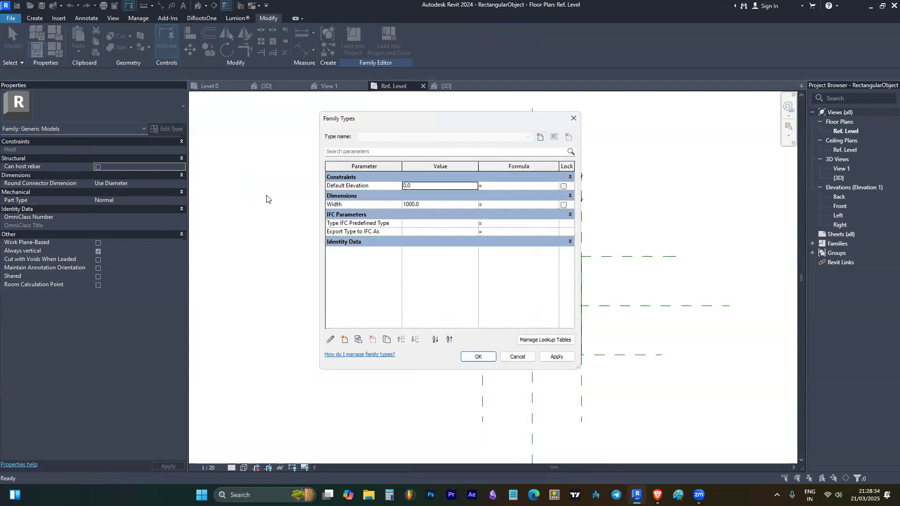
pyautogui.click(345, 341)
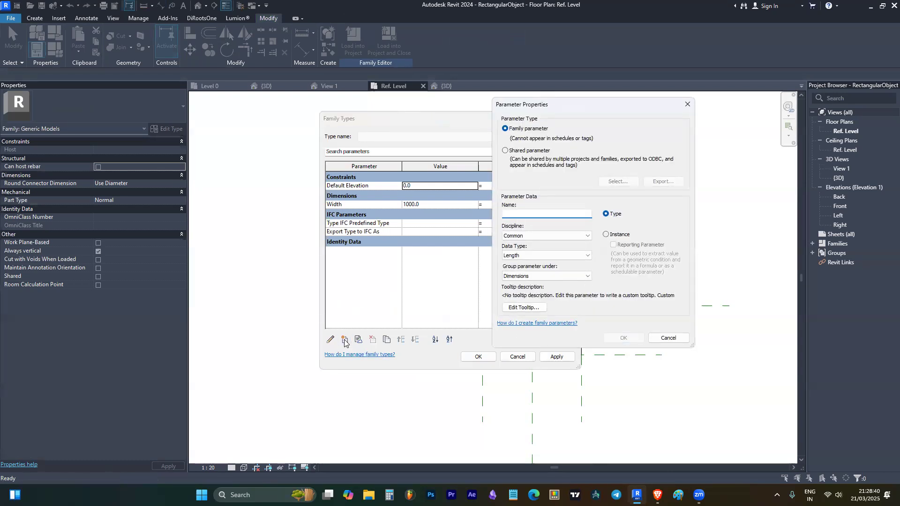
pyautogui.write('Length')
pyautogui.press('Return')
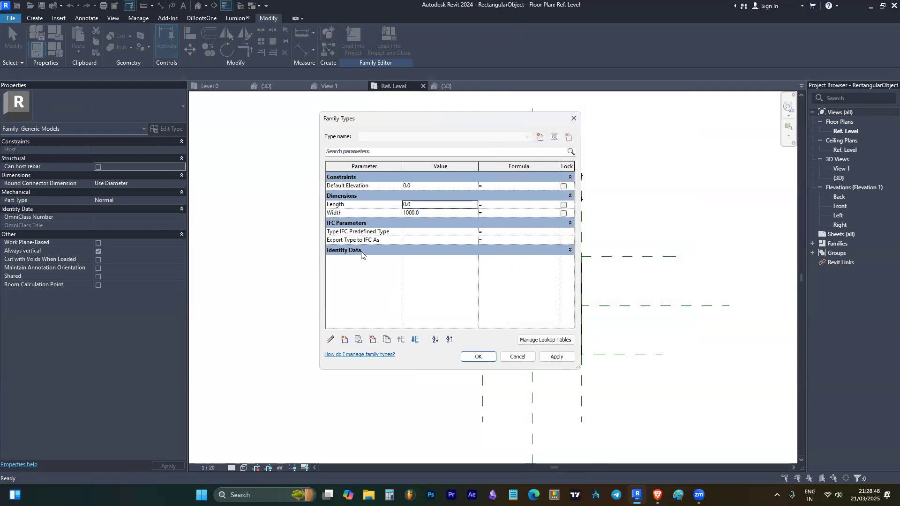
pyautogui.click(438, 203)
pyautogui.write('15000')
pyautogui.press('BackSpace')
pyautogui.press('Tab')
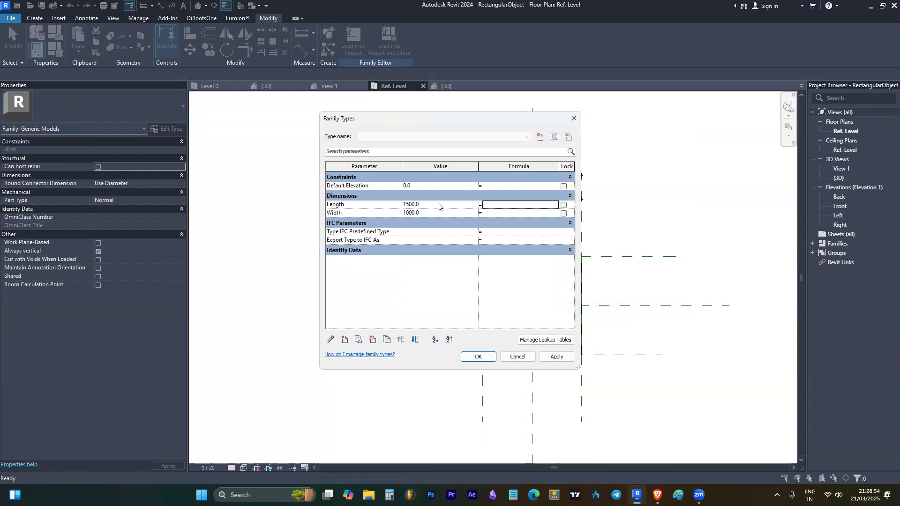
pyautogui.click(476, 357)
# Step: Label the overall vertical dimension with the Length parameter
pyautogui.click(447, 366)
pyautogui.click(444, 331)
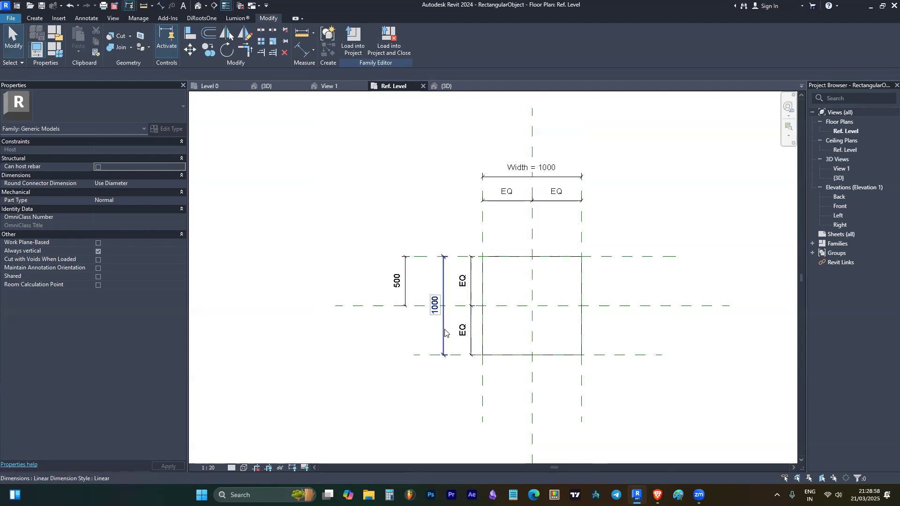
pyautogui.click(444, 331)
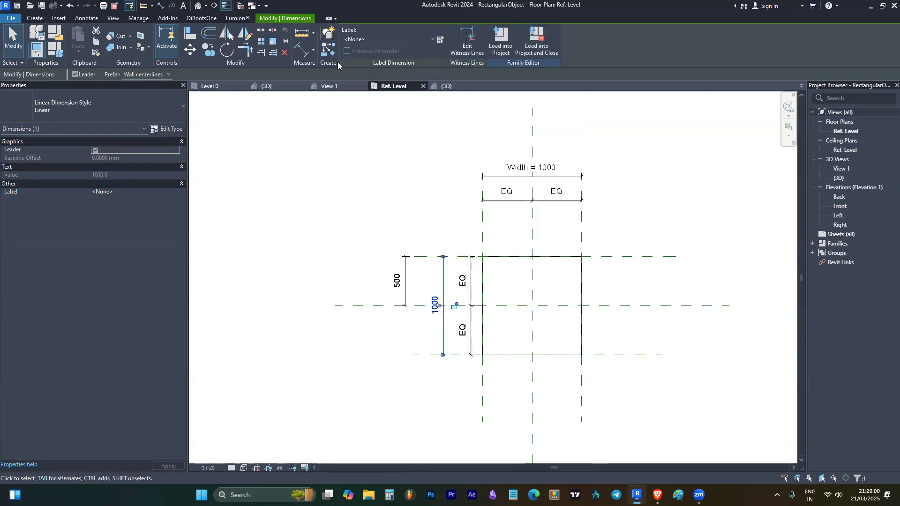
pyautogui.click(426, 38)
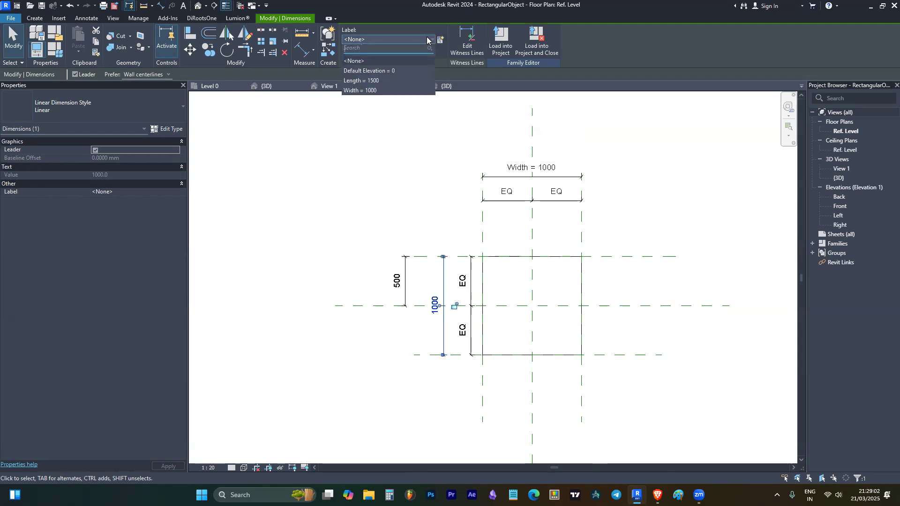
pyautogui.click(366, 80)
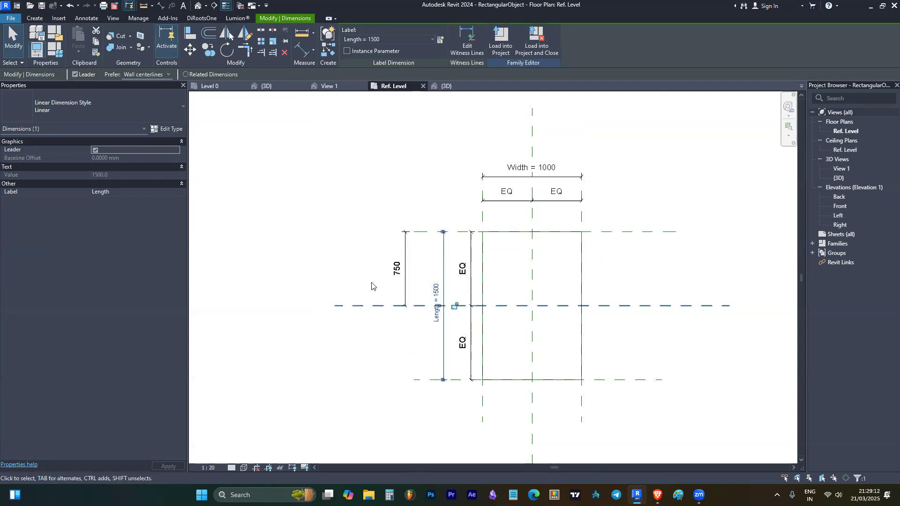
pyautogui.click(359, 251)
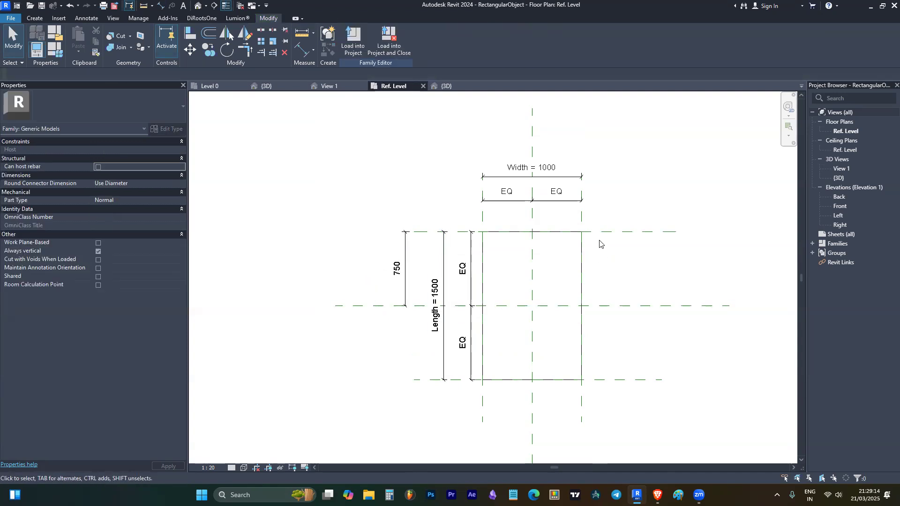
# Step: Load the RectangularObject family into the project, overwriting the existing version without its parameter values
pyautogui.scroll(-2, 309, 247)
pyautogui.scroll(2, 444, 265)
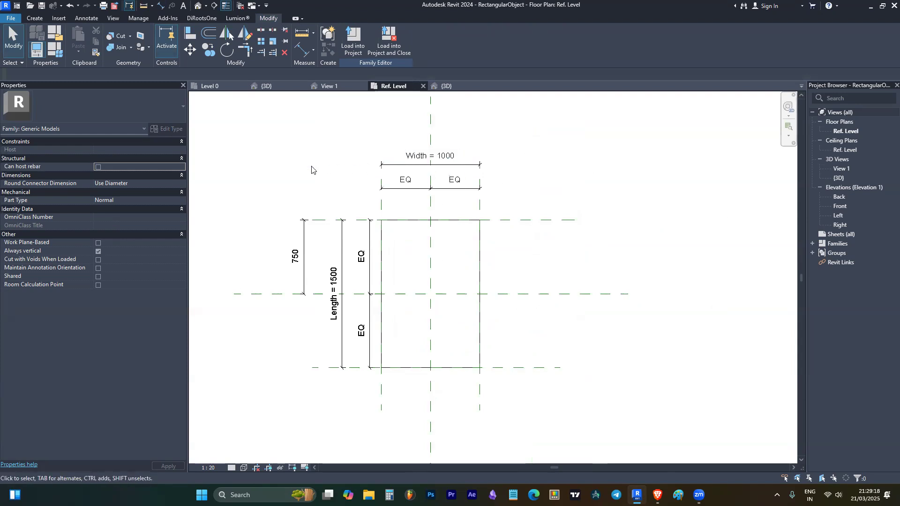
pyautogui.click(354, 48)
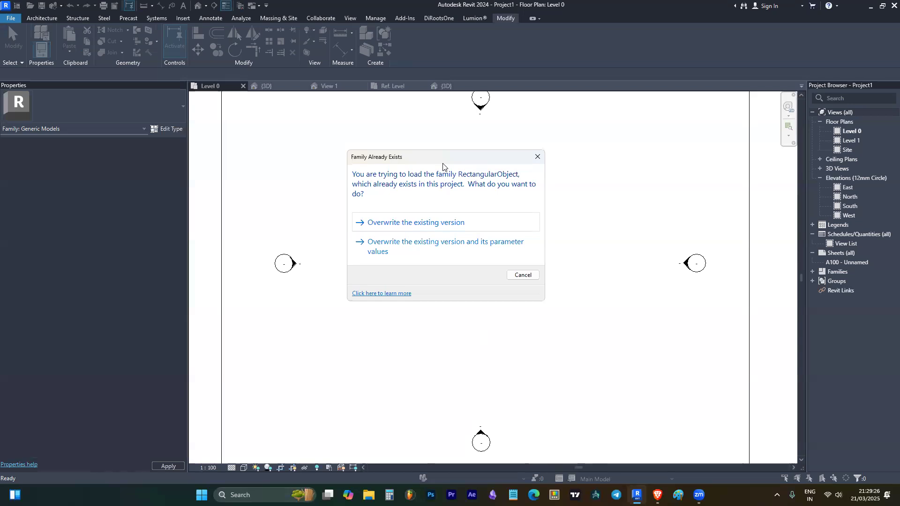
pyautogui.moveTo(453, 161); pyautogui.dragTo(553, 134)
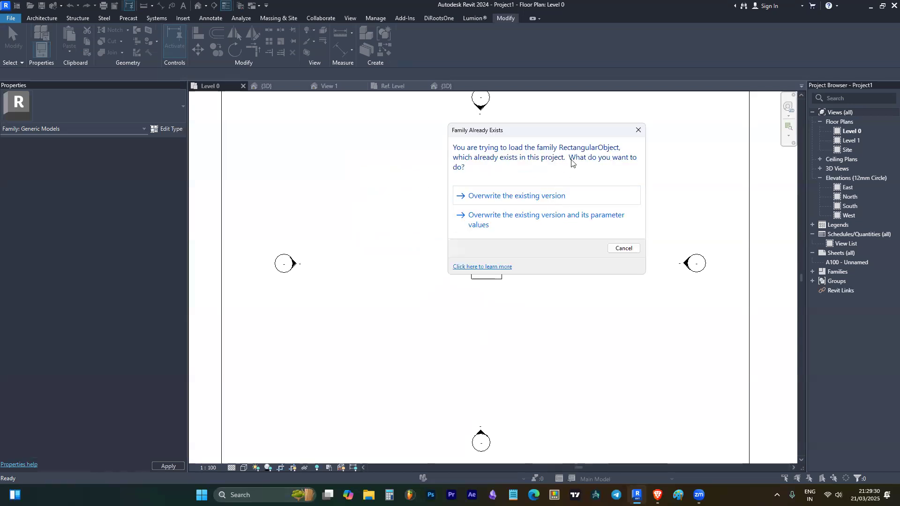
pyautogui.moveTo(582, 137); pyautogui.dragTo(374, 121)
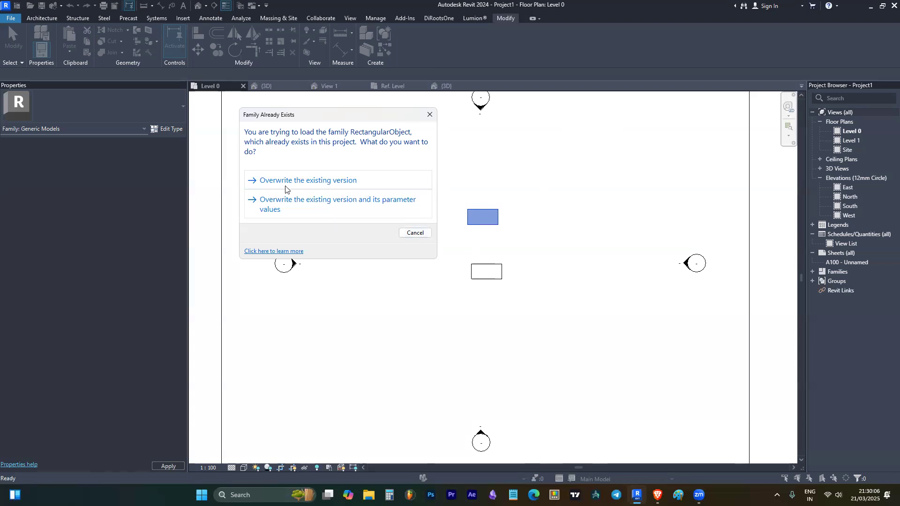
pyautogui.click(326, 182)
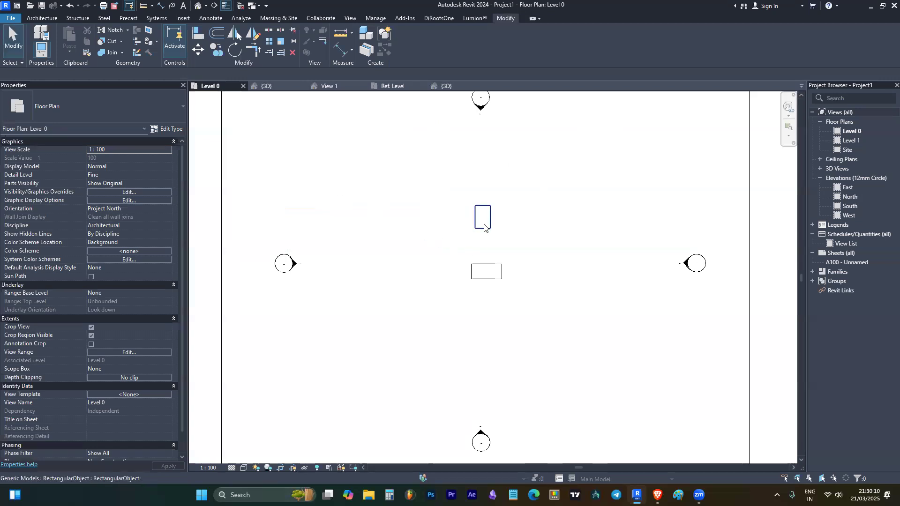
# Step: Set the type's Length to 4500 and Width to 6000 for the upper RectangularObject instance on Level 0
pyautogui.click(483, 218)
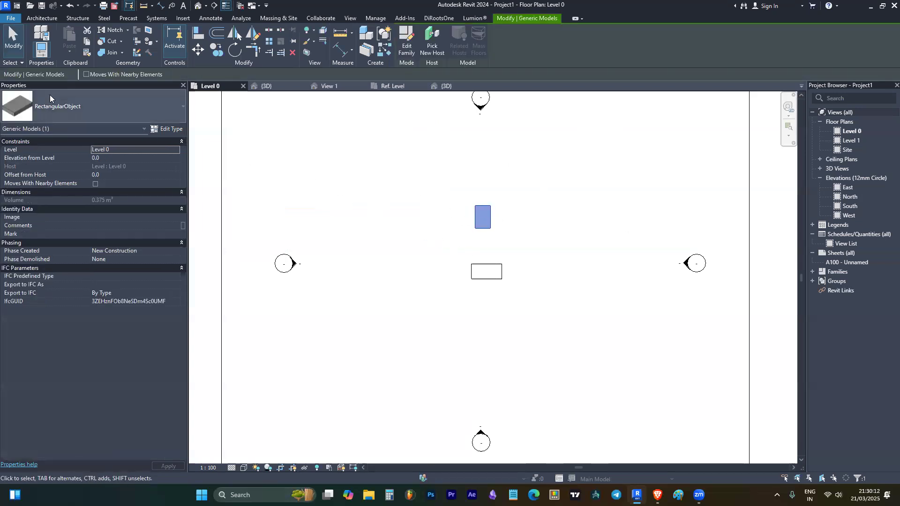
pyautogui.click(161, 130)
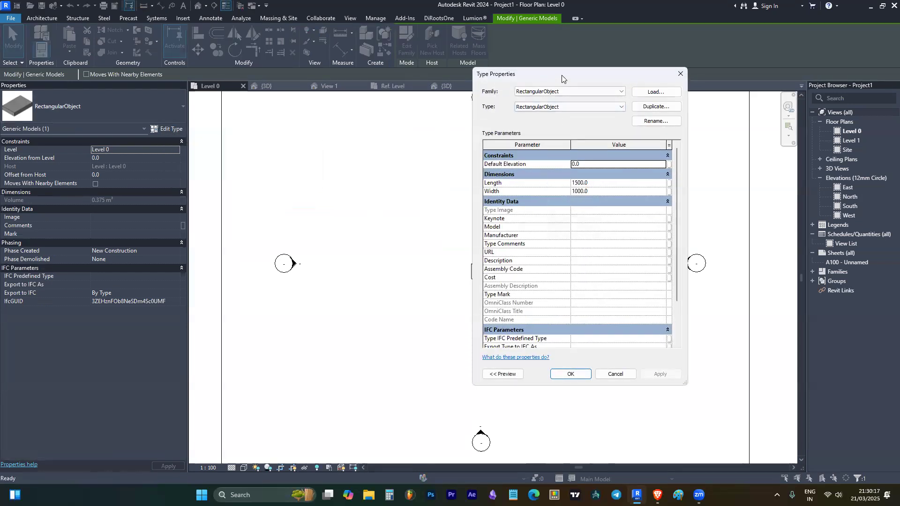
pyautogui.moveTo(562, 75); pyautogui.dragTo(276, 84)
pyautogui.click(315, 191)
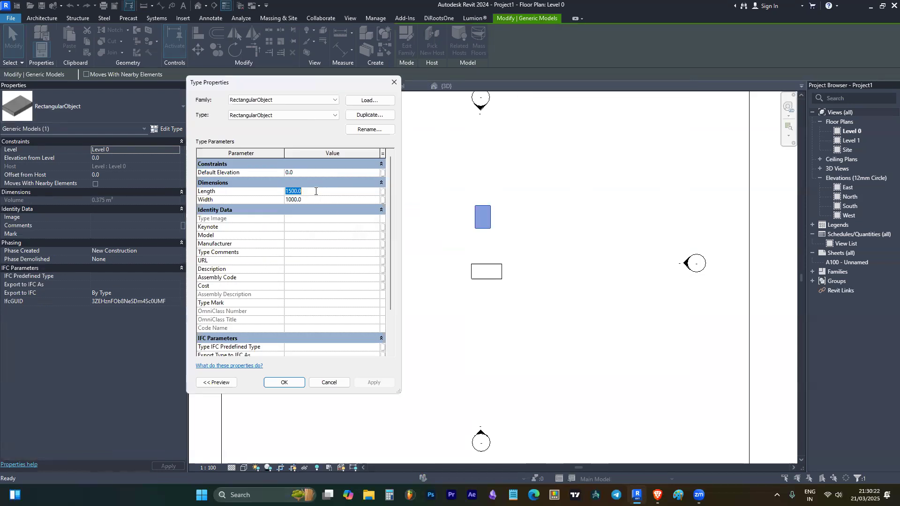
pyautogui.write('4500')
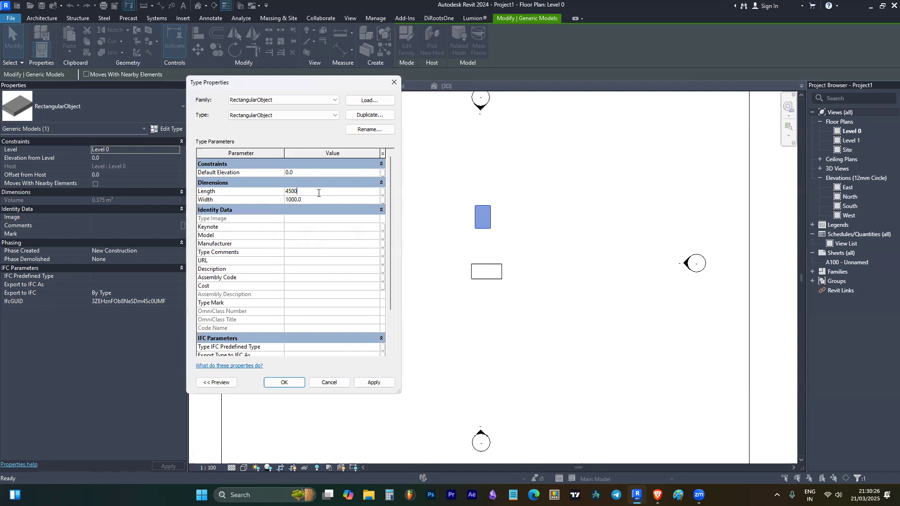
pyautogui.click(317, 201)
pyautogui.write('6000')
pyautogui.click(293, 383)
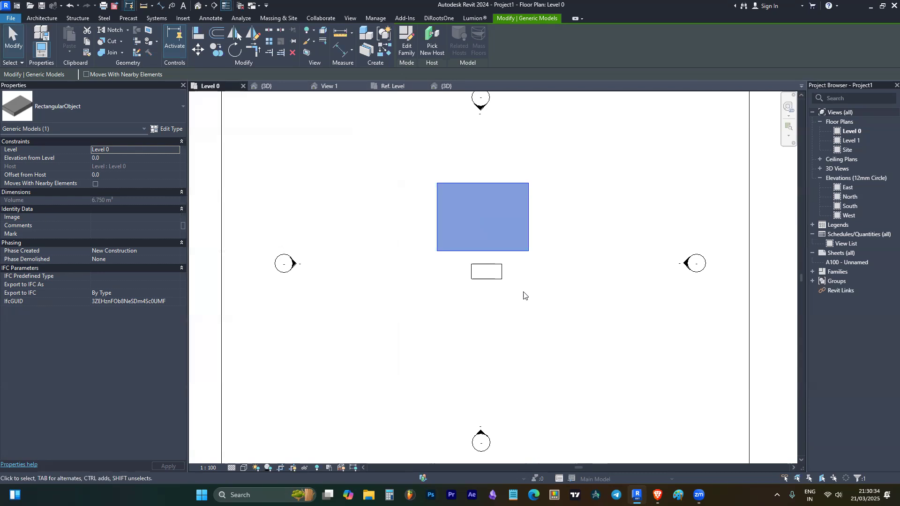
pyautogui.click(525, 296)
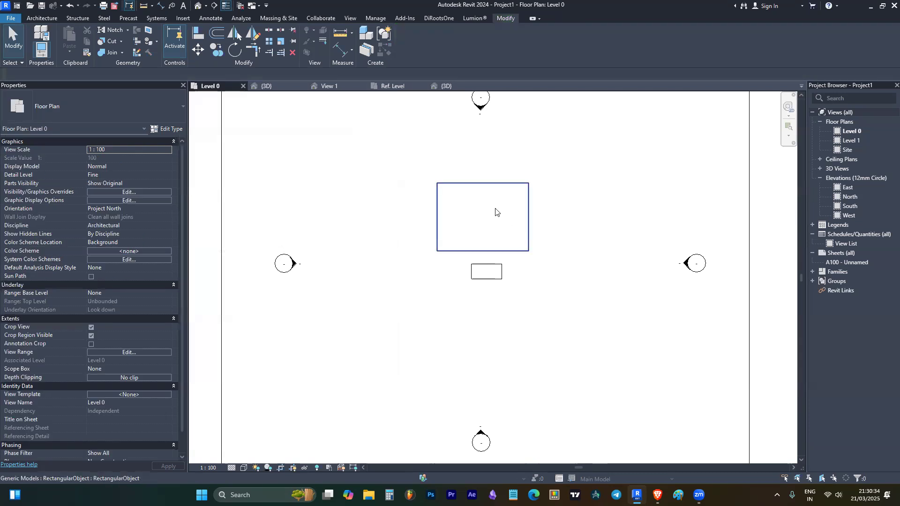
# Step: Inspect the resized RectangularObject instance in the project's 3D view
pyautogui.click(199, 6)
pyautogui.click(512, 257)
pyautogui.keyDown('shift'); pyautogui.moveTo(512, 257); pyautogui.dragTo(600, 231, button='middle'); pyautogui.keyUp('shift')
pyautogui.click(599, 230)
pyautogui.click(575, 251)
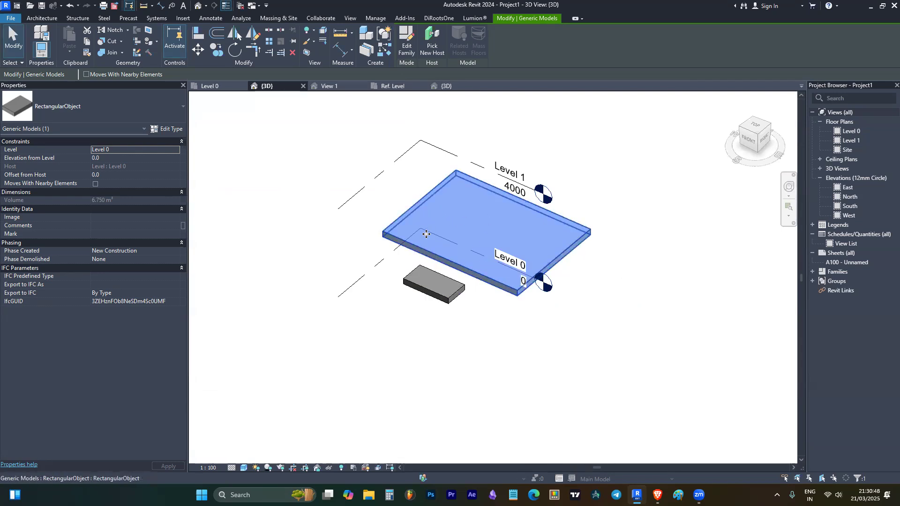
# Step: Return to the RectangularObject family and open its Front elevation
pyautogui.click(394, 86)
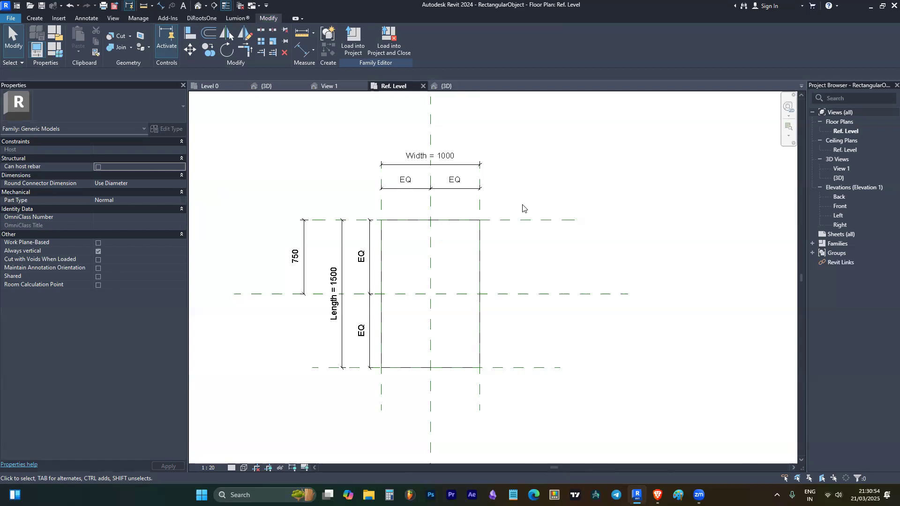
pyautogui.click(847, 209)
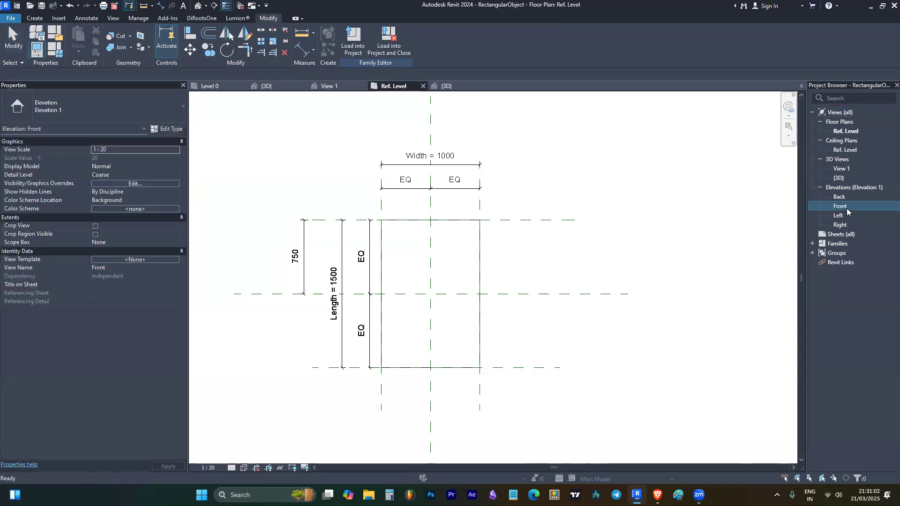
pyautogui.doubleClick(844, 207)
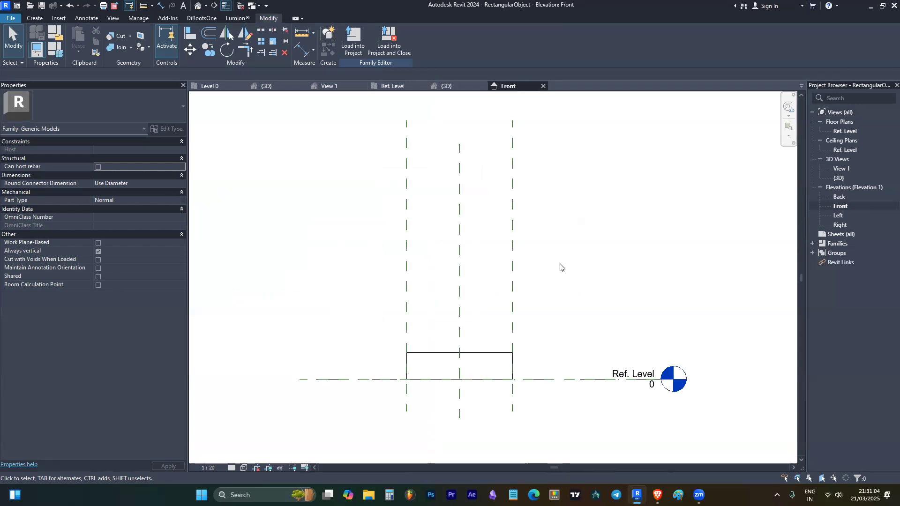
# Step: Examine the extrusion's height and properties relative to the Ref. Level in the Front elevation
pyautogui.scroll(3, 368, 283)
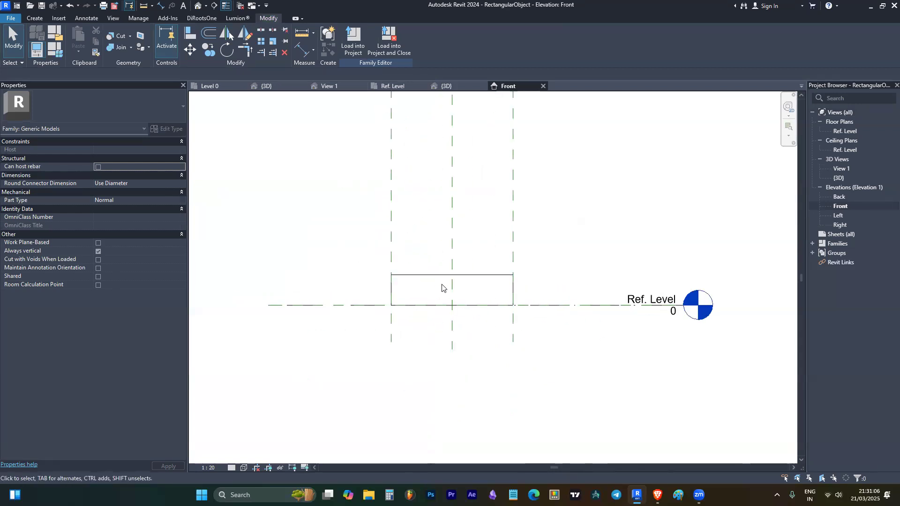
pyautogui.scroll(-2, 382, 356)
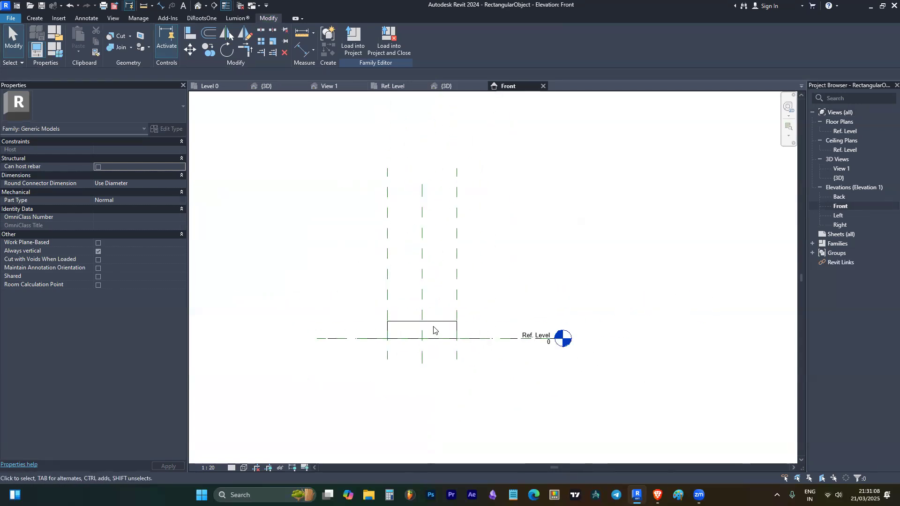
pyautogui.click(443, 338)
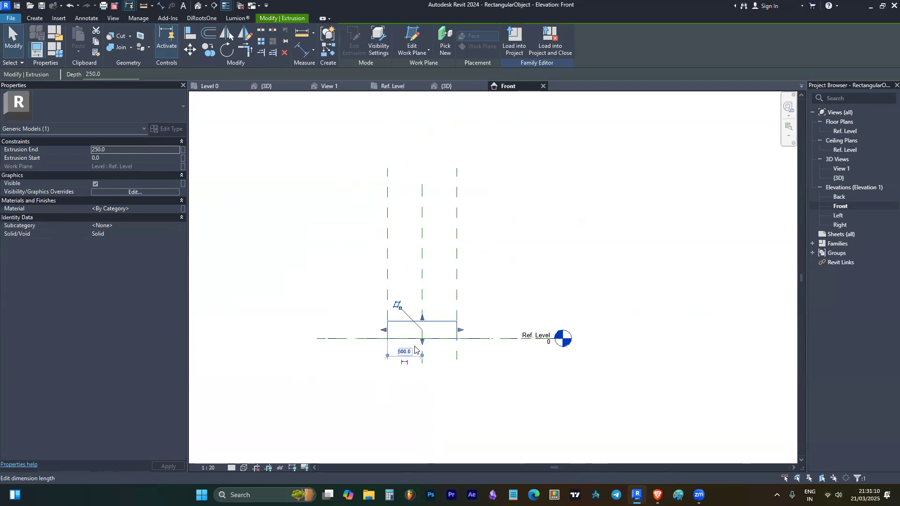
pyautogui.scroll(2, 406, 347)
pyautogui.scroll(2, 424, 339)
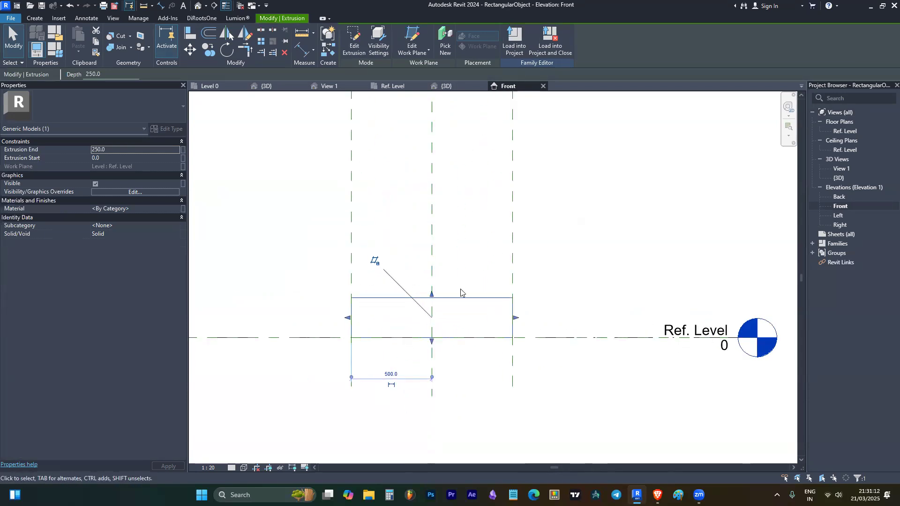
pyautogui.scroll(-2, 492, 282)
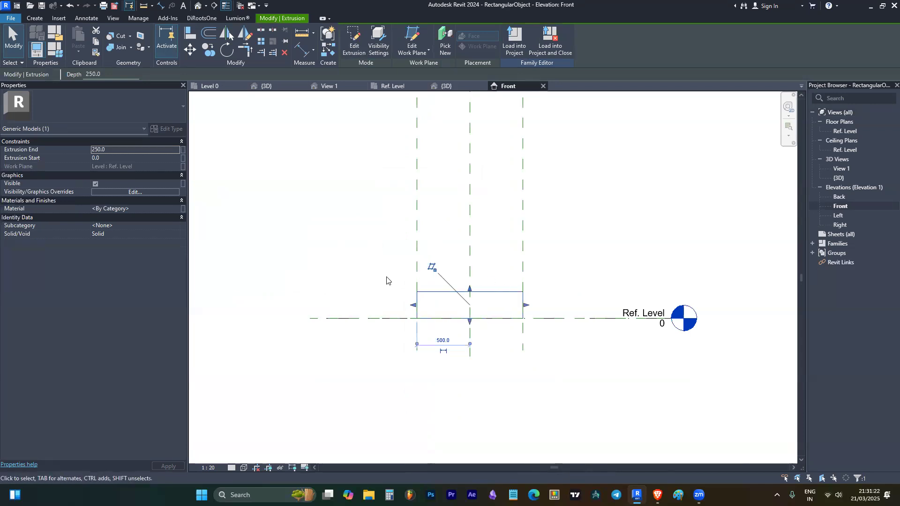
pyautogui.press('Escape')
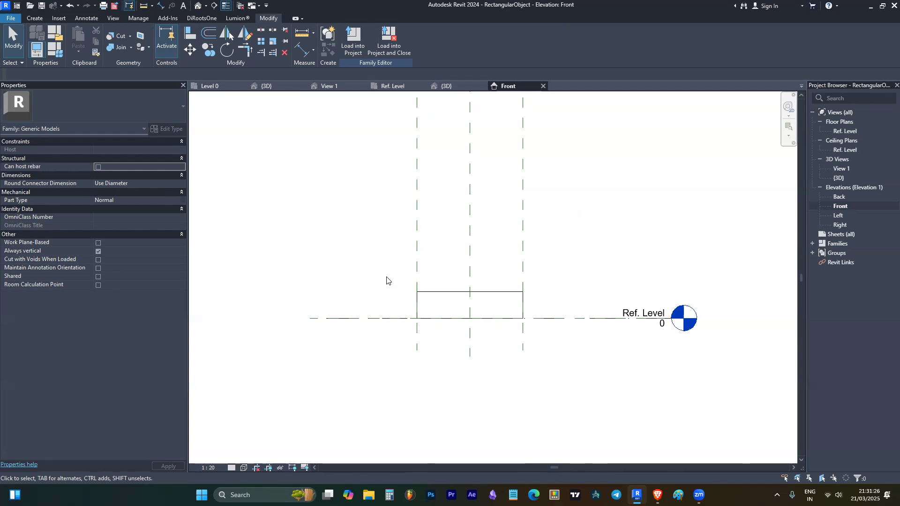
pyautogui.press('r')
pyautogui.press('p')
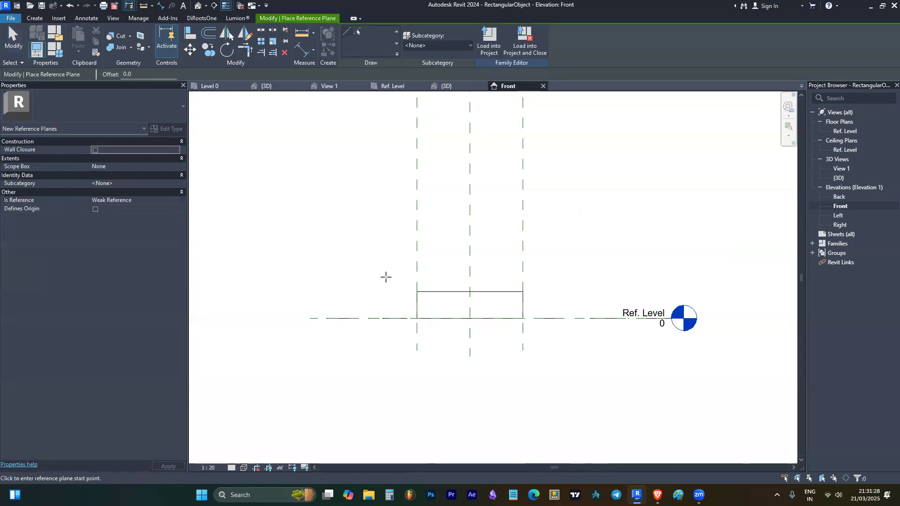
pyautogui.press('Escape')
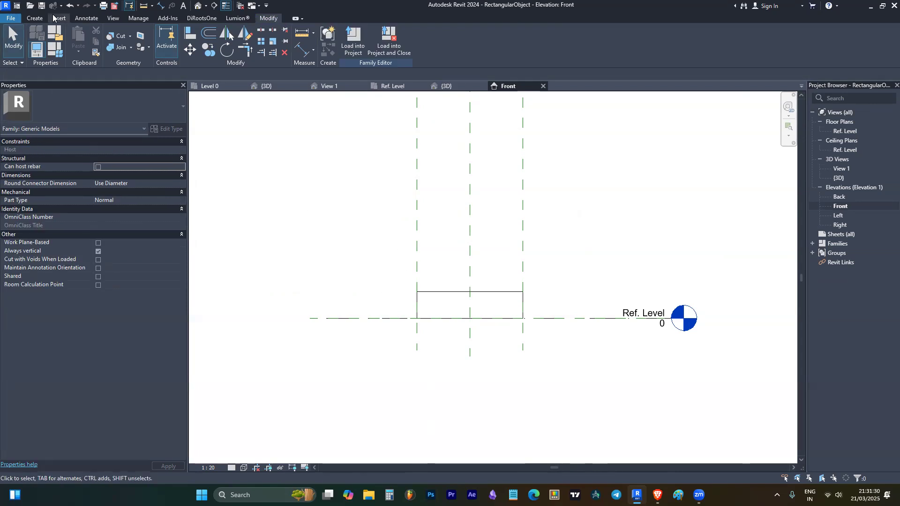
# Step: Draw a horizontal reference plane across the extrusion, just above its top edge and about 328 mm above the Ref. Level
pyautogui.click(33, 19)
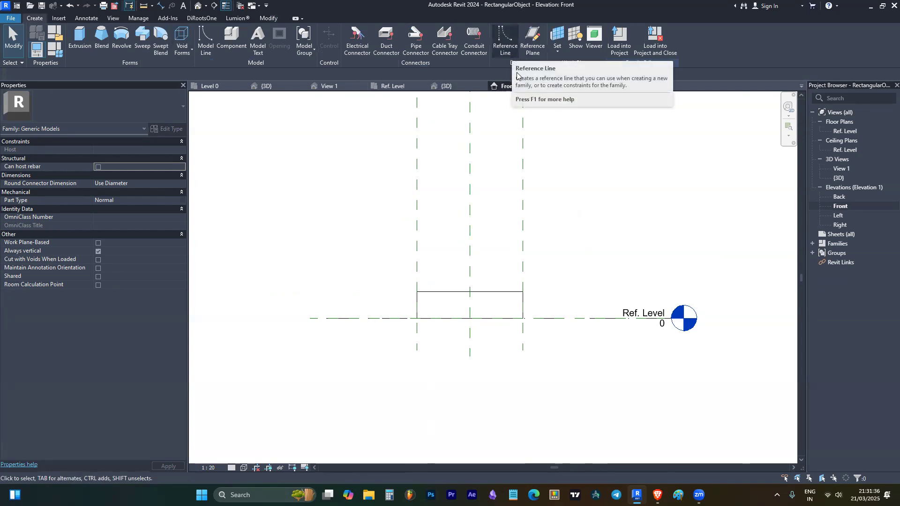
pyautogui.click(532, 44)
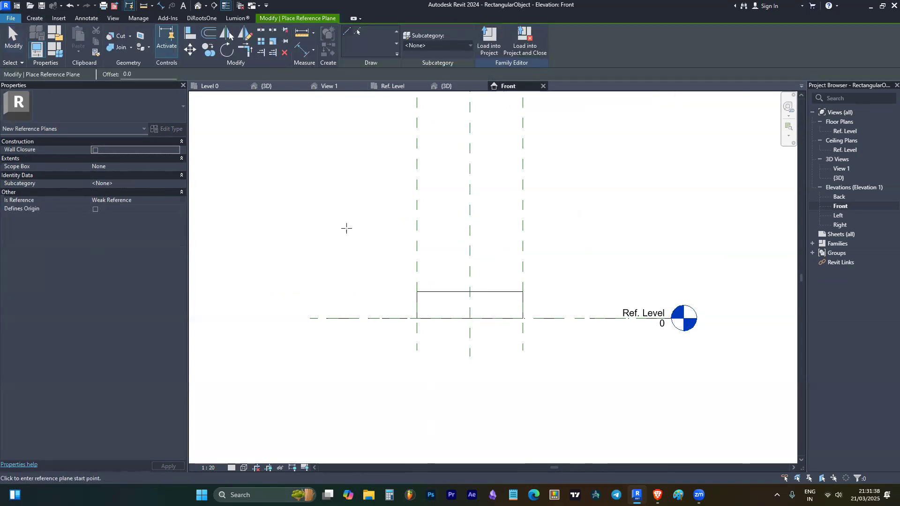
pyautogui.click(368, 284)
pyautogui.click(592, 282)
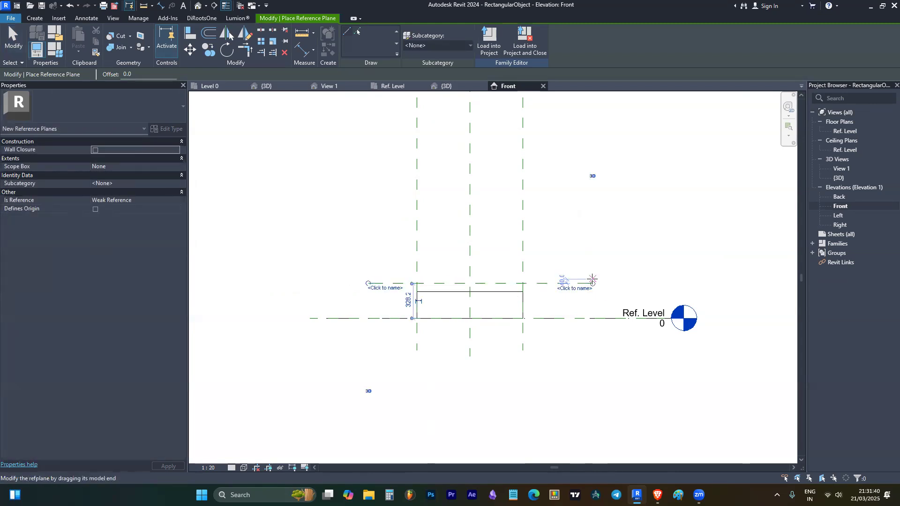
pyautogui.press('Escape')
pyautogui.press('Escape')
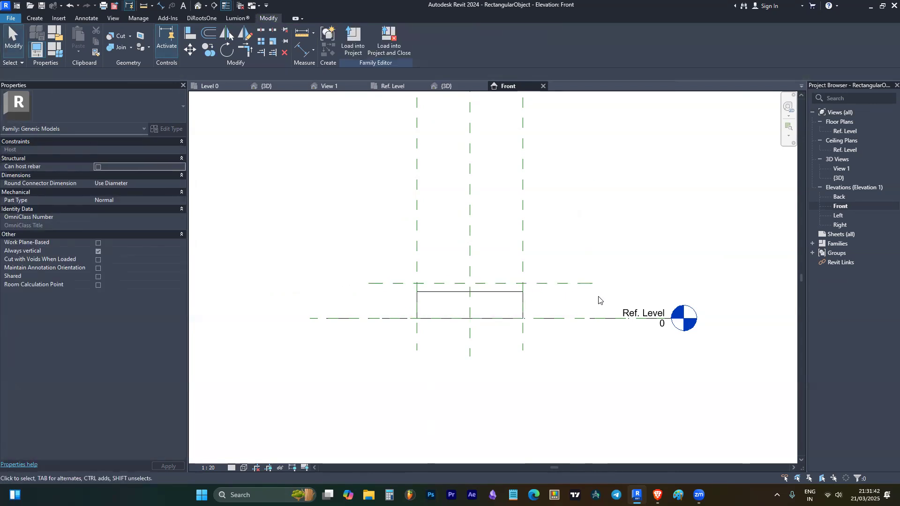
# Step: Align the extrusion's top face to the new horizontal reference plane and lock the alignment
pyautogui.click(492, 295)
pyautogui.scroll(3, 492, 295)
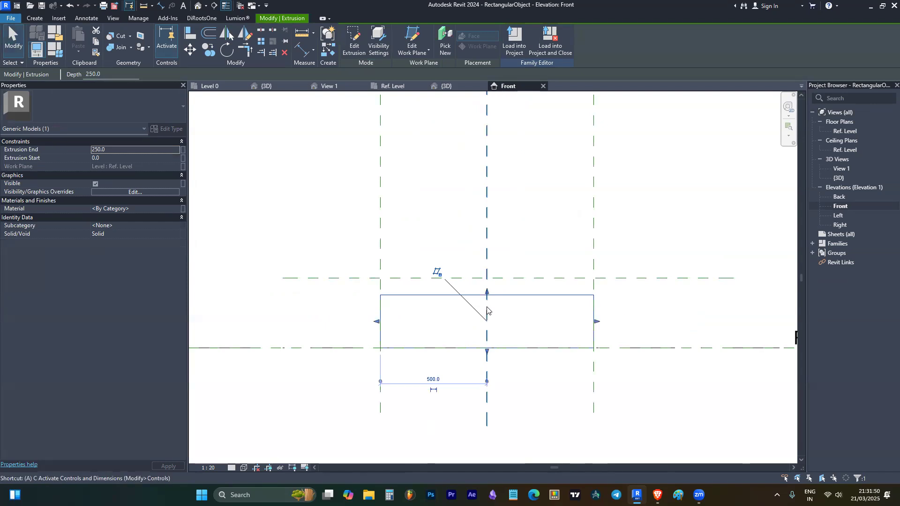
pyautogui.press('a')
pyautogui.press('l')
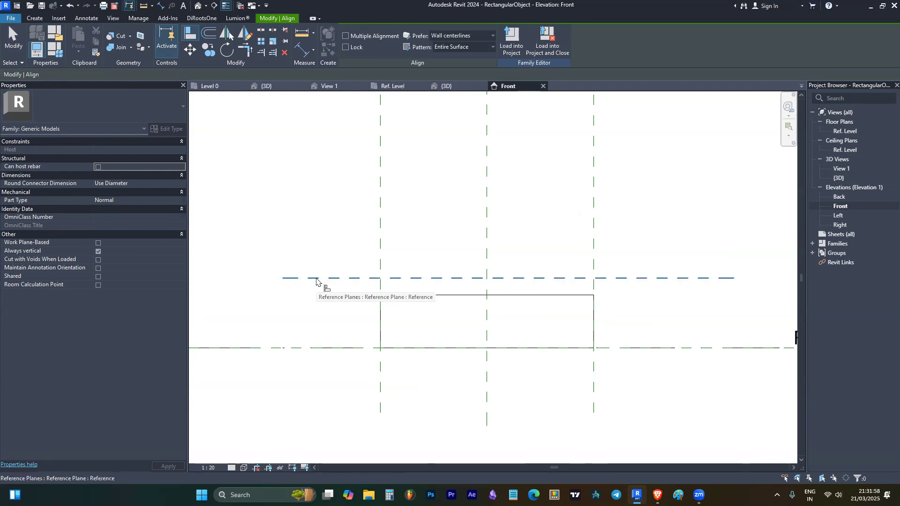
pyautogui.click(316, 278)
pyautogui.click(449, 296)
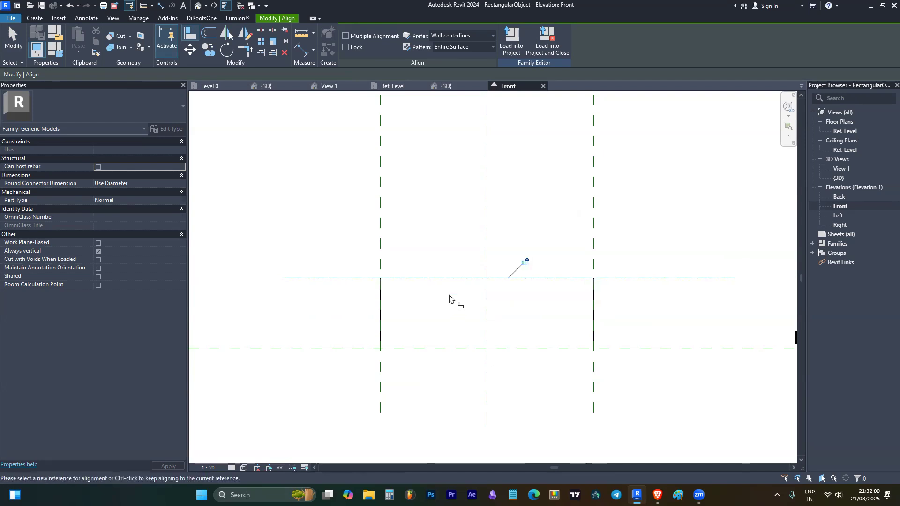
pyautogui.click(525, 262)
pyautogui.press('Escape')
# Step: Add an aligned dimension between the Ref. Level and the upper horizontal reference plane, placed beside the extrusion
pyautogui.scroll(-1, 497, 260)
pyautogui.scroll(-3, 497, 259)
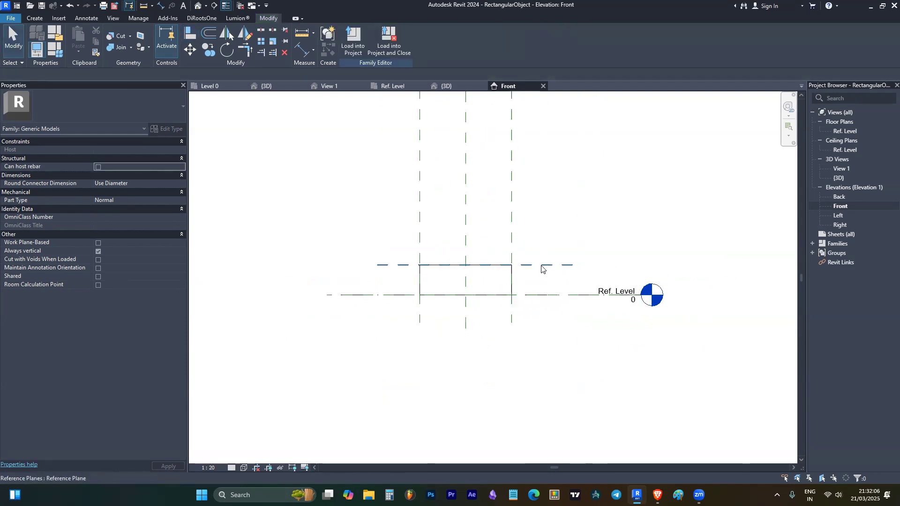
pyautogui.press('d')
pyautogui.press('i')
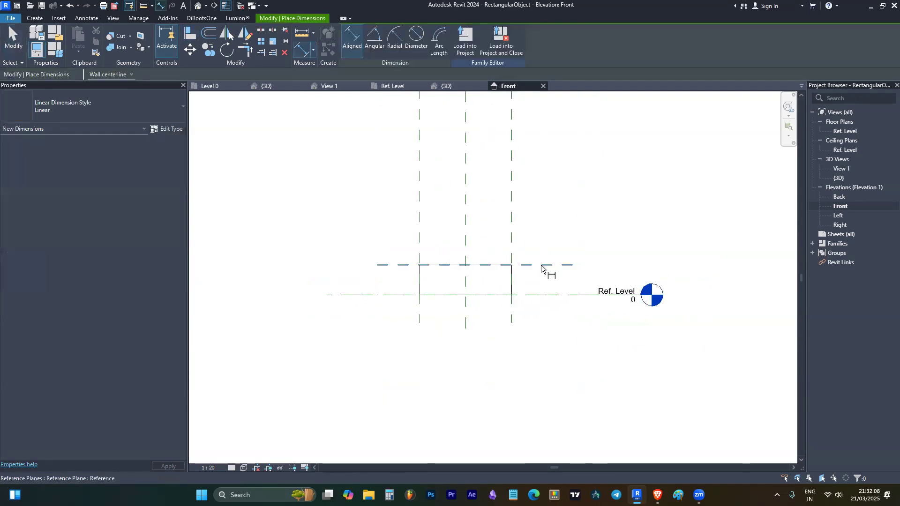
pyautogui.click(571, 296)
pyautogui.click(567, 265)
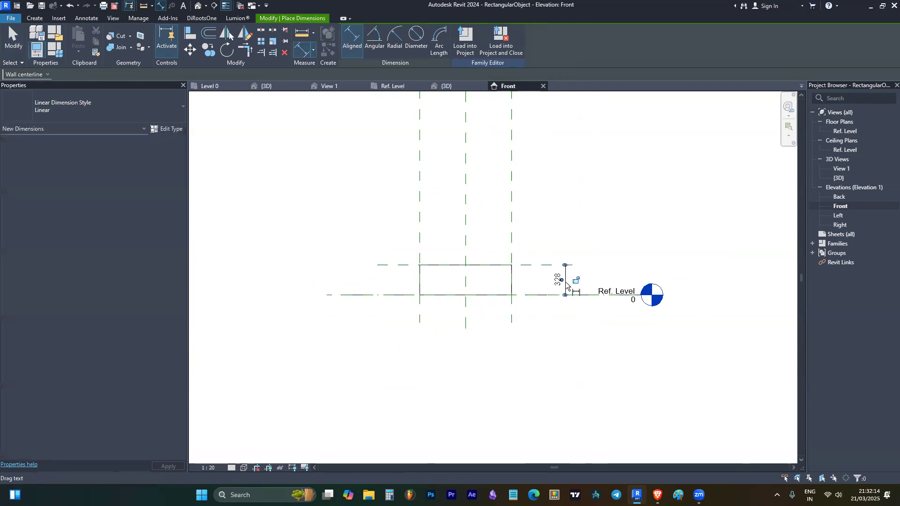
pyautogui.scroll(5, 567, 286)
pyautogui.click(530, 246)
pyautogui.press('Escape')
pyautogui.press('Escape')
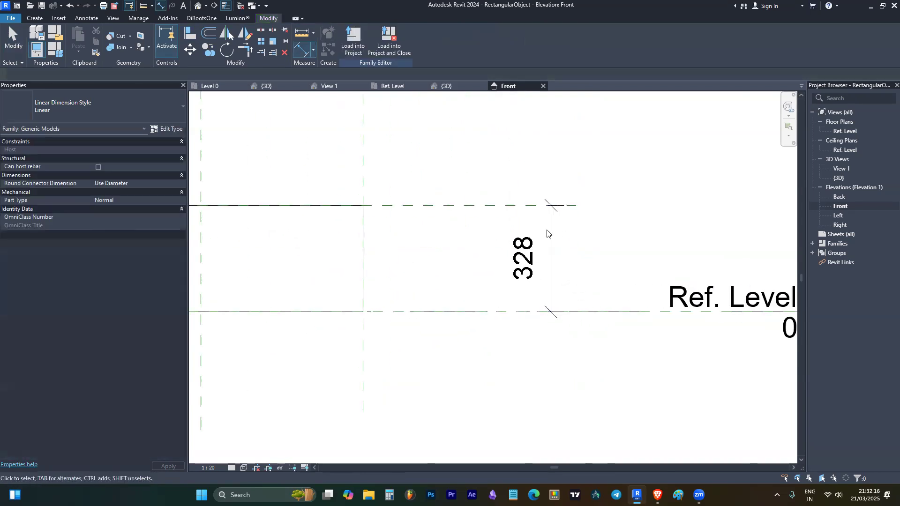
# Step: Add a Height length type parameter to the family, grouped under Dimensions, and set its value to 4000
pyautogui.scroll(-2, 589, 290)
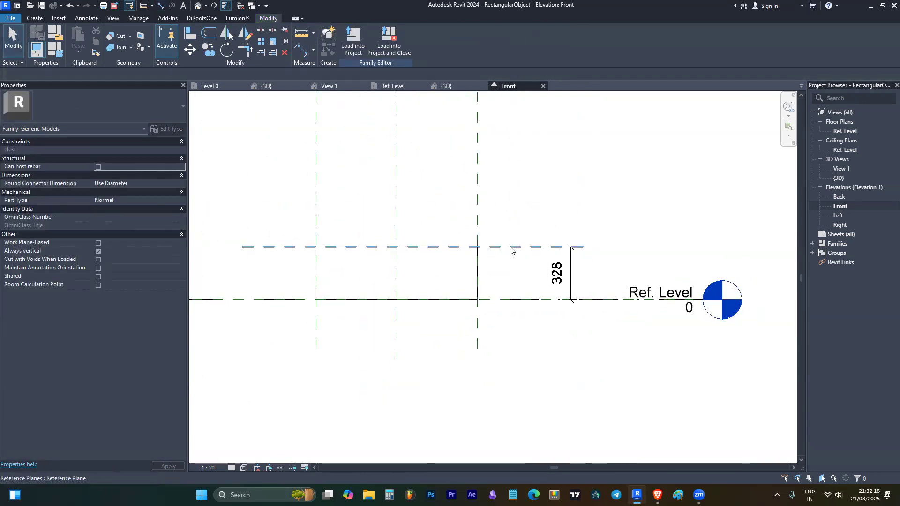
pyautogui.click(63, 56)
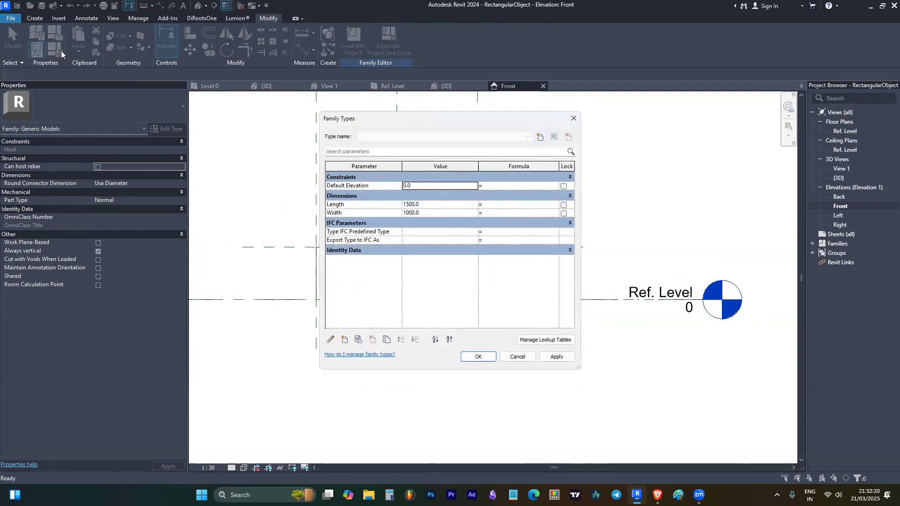
pyautogui.click(344, 340)
pyautogui.write('Height')
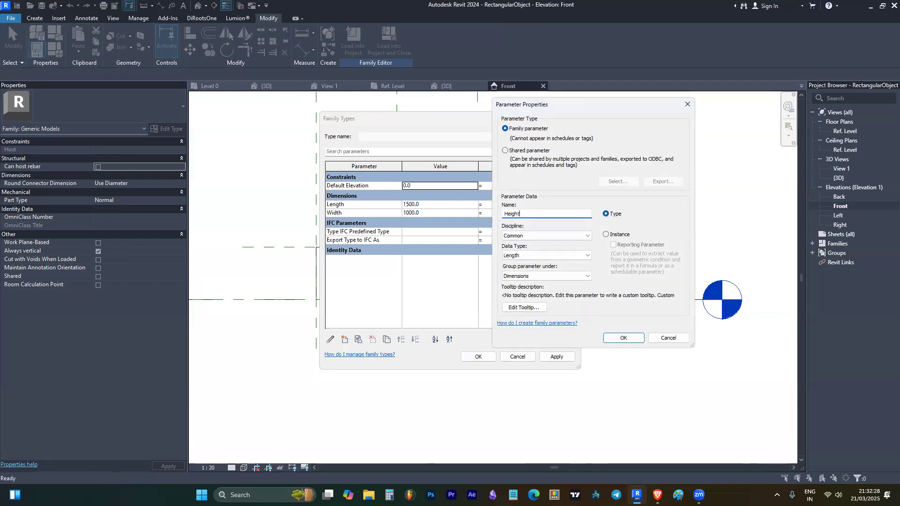
pyautogui.press('Return')
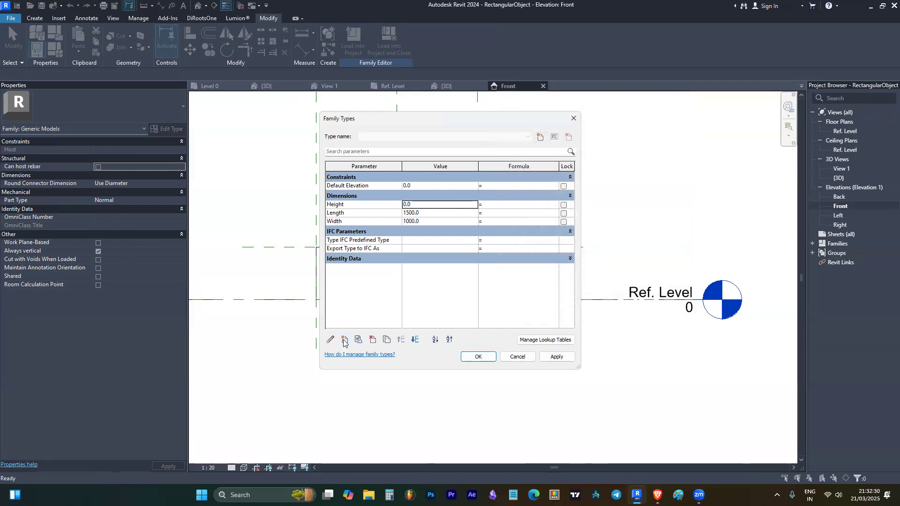
pyautogui.click(436, 204)
pyautogui.press('Tab')
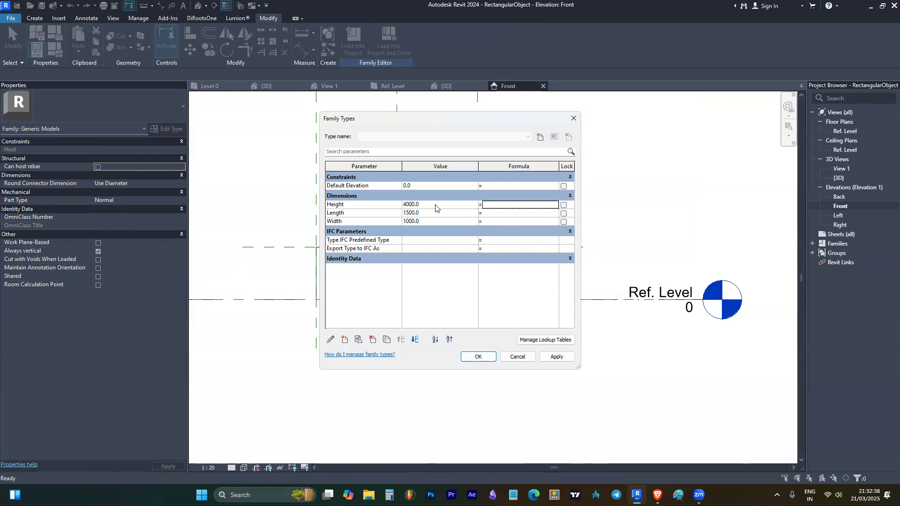
pyautogui.click(474, 358)
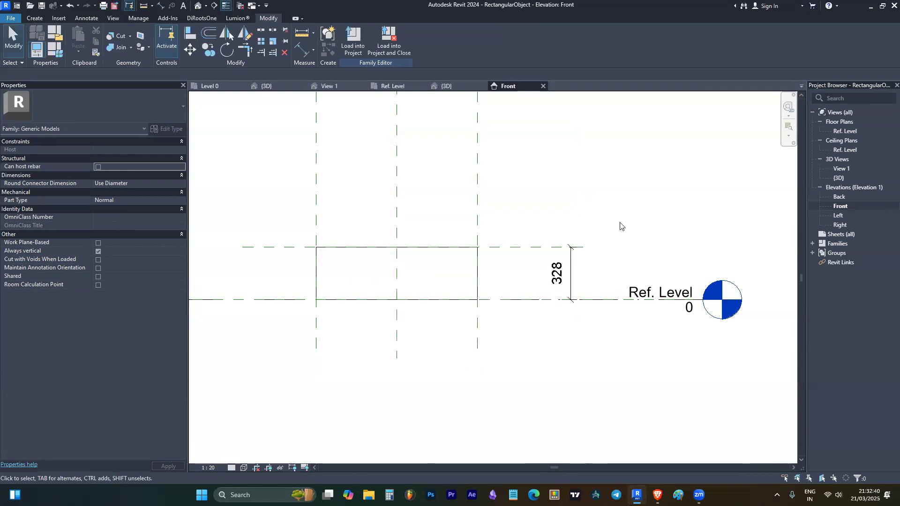
# Step: Label the vertical dimension between the Ref. Level and the upper reference plane with the Height parameter
pyautogui.scroll(-4, 562, 304)
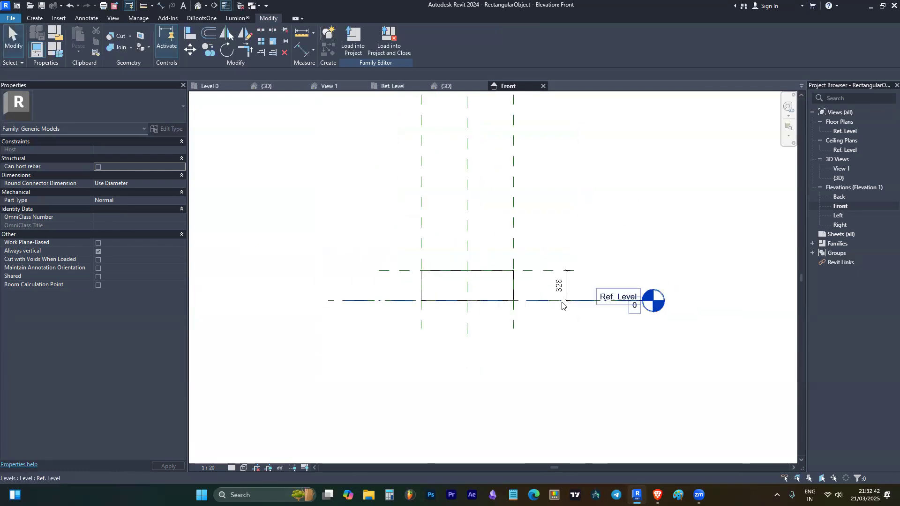
pyautogui.scroll(3, 413, 239)
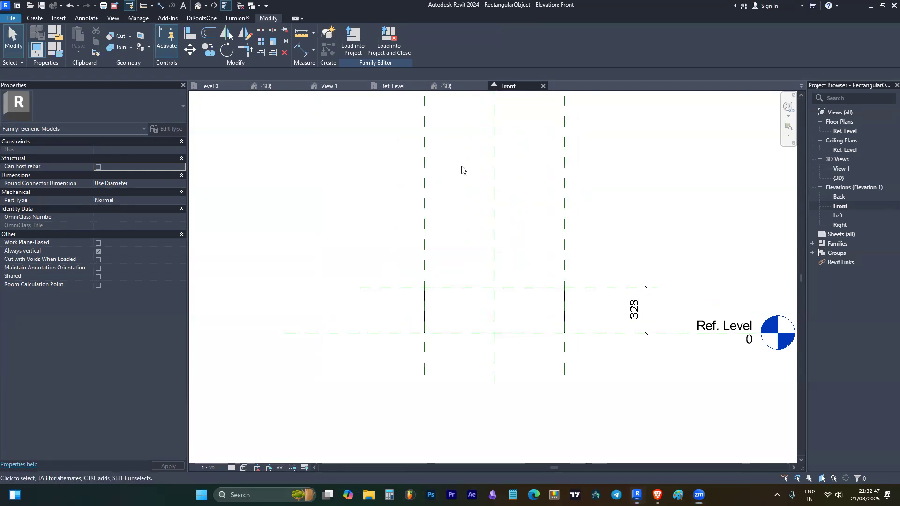
pyautogui.click(647, 307)
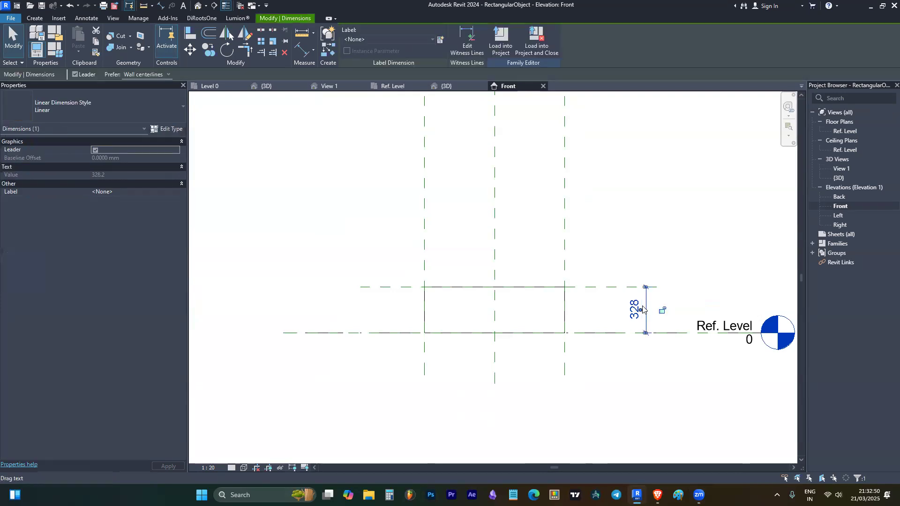
pyautogui.click(422, 40)
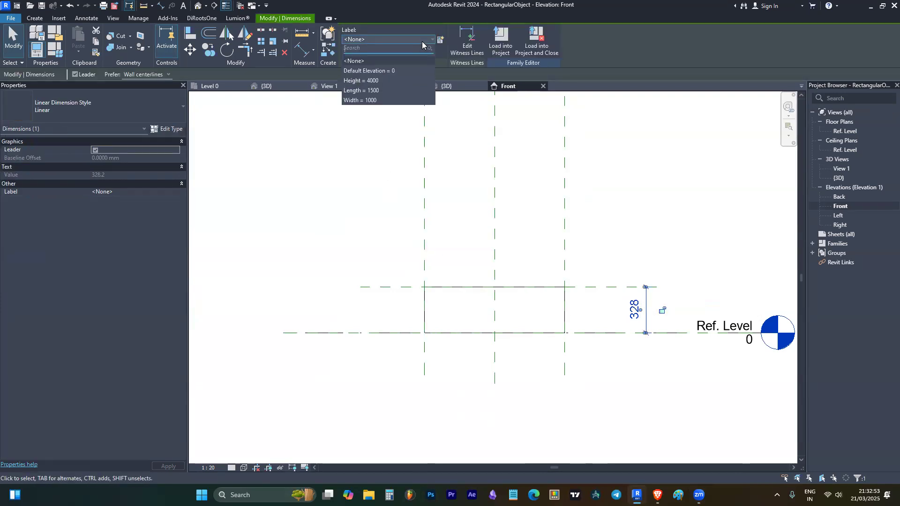
pyautogui.click(365, 81)
pyautogui.scroll(-3, 563, 383)
pyautogui.scroll(-2, 563, 384)
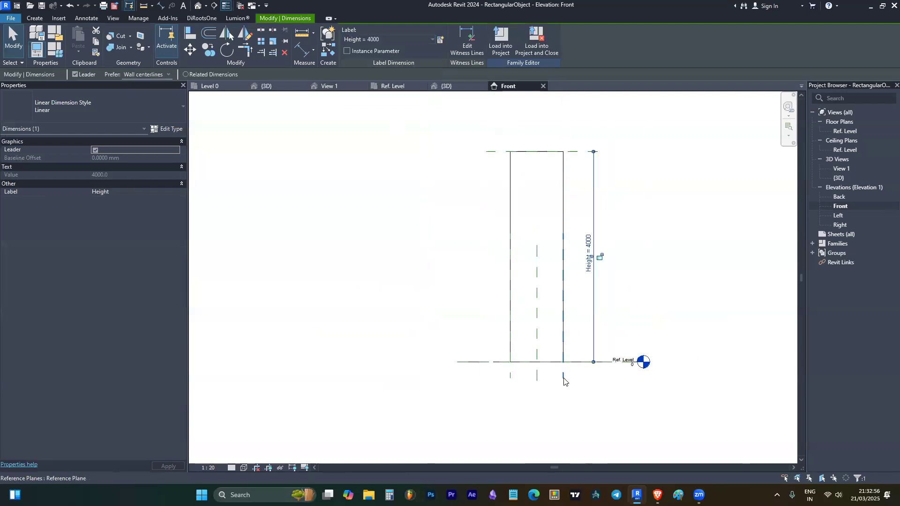
pyautogui.click(665, 259)
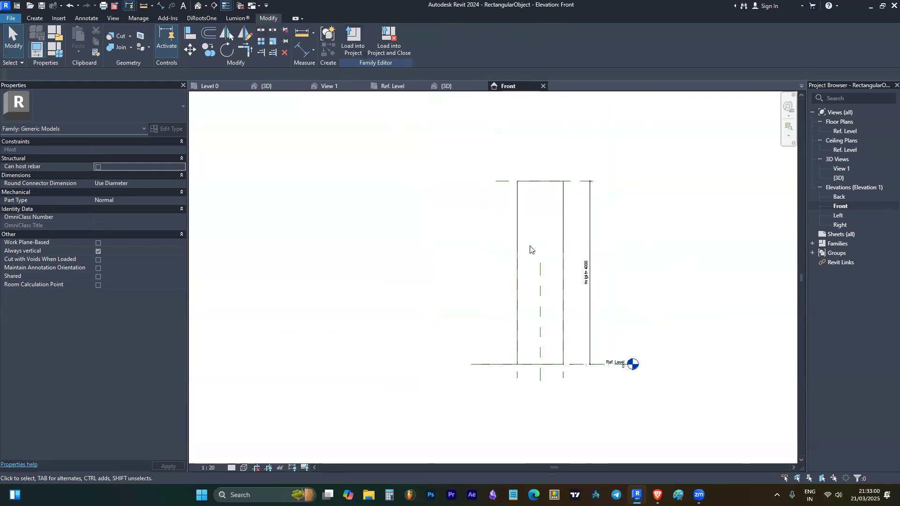
# Step: Load the family into Project1, overwriting the existing version and its parameter values, and view it in 3D
pyautogui.click(348, 49)
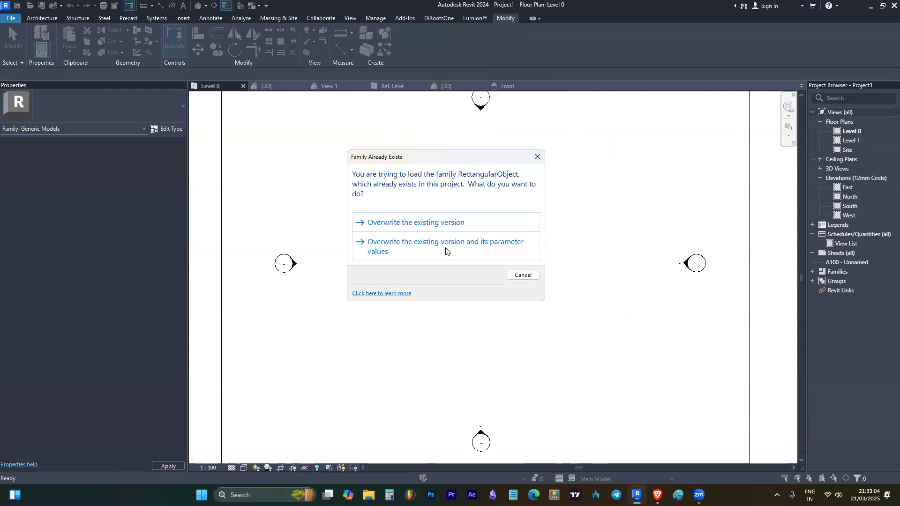
pyautogui.click(443, 242)
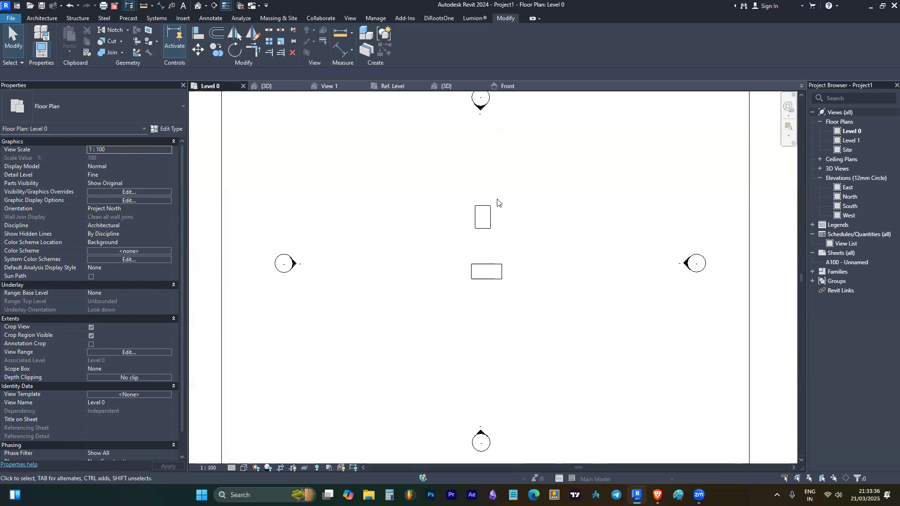
pyautogui.click(200, 7)
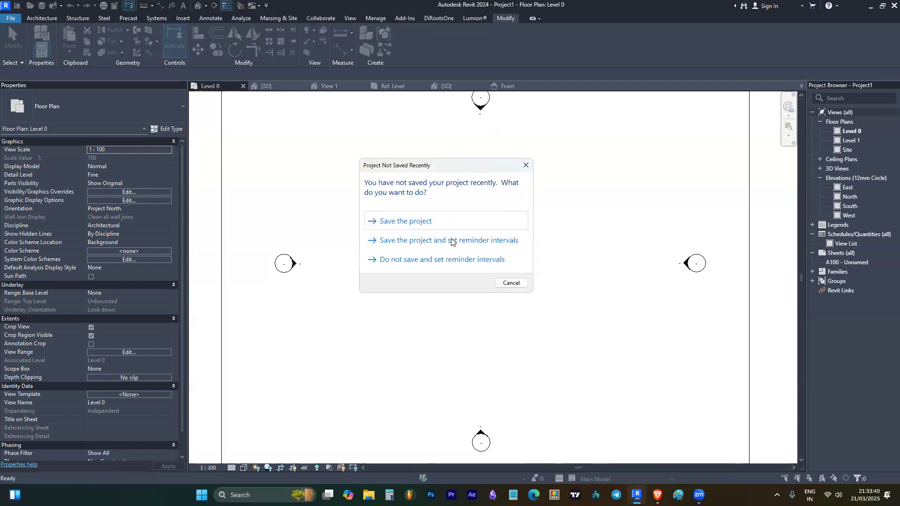
pyautogui.click(451, 240)
pyautogui.keyDown('shift'); pyautogui.moveTo(488, 214); pyautogui.dragTo(539, 155, button='middle'); pyautogui.keyUp('shift')
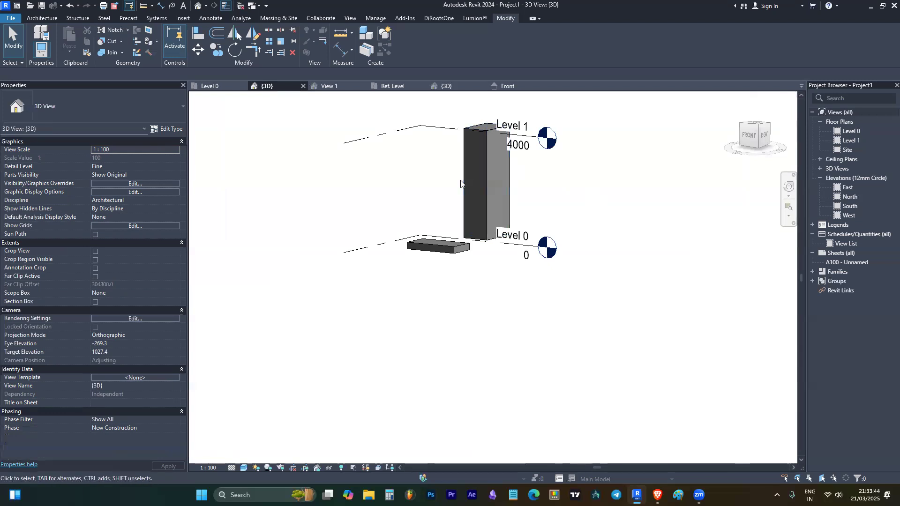
# Step: Set the Height type parameter of the tall RectangularObject instance to 2000
pyautogui.click(495, 132)
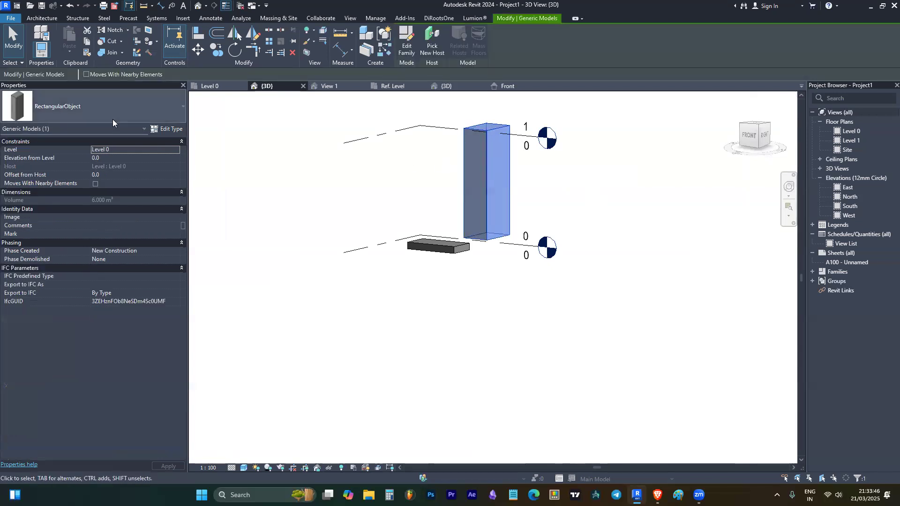
pyautogui.click(166, 129)
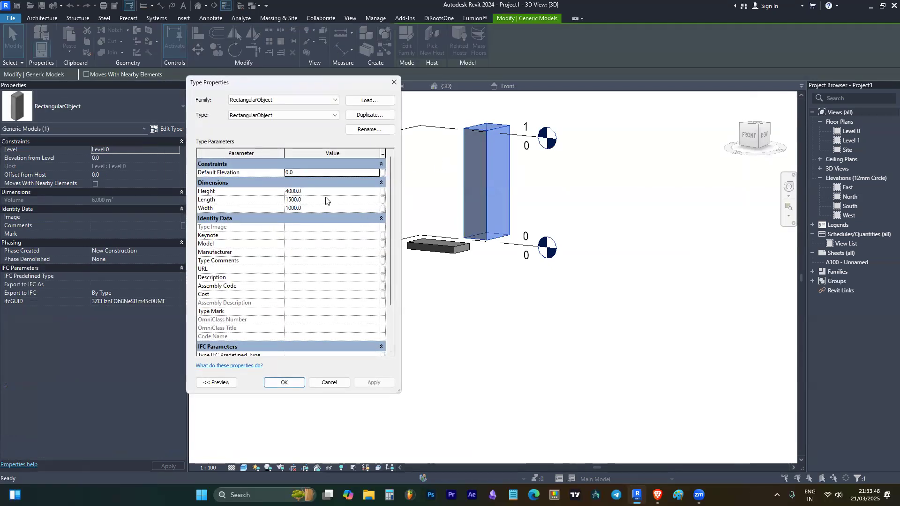
pyautogui.click(331, 191)
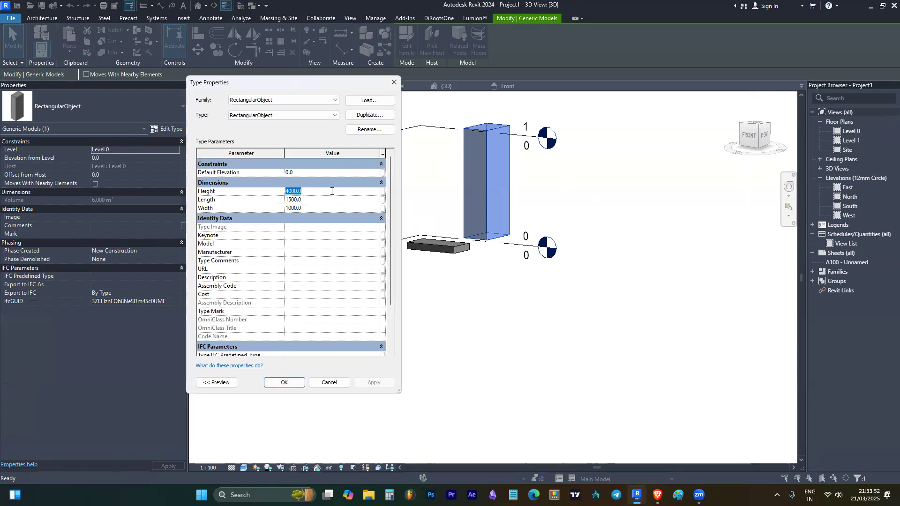
pyautogui.write('2000')
pyautogui.press('Return')
pyautogui.click(336, 194)
# Step: Increase the Width type parameter of the selected RectangularObject instance to test how it resizes in 3D
pyautogui.keyDown('shift'); pyautogui.moveTo(501, 208); pyautogui.dragTo(502, 310, button='middle'); pyautogui.keyUp('shift')
pyautogui.scroll(2, 477, 235)
pyautogui.click(485, 235)
pyautogui.keyDown('shift'); pyautogui.moveTo(425, 242); pyautogui.dragTo(479, 240, button='middle'); pyautogui.keyUp('shift')
pyautogui.click(166, 129)
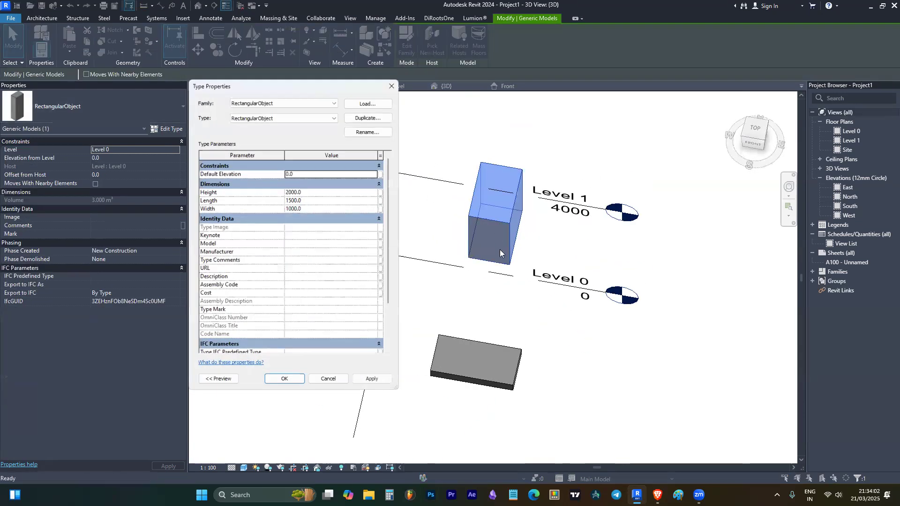
pyautogui.click(342, 208)
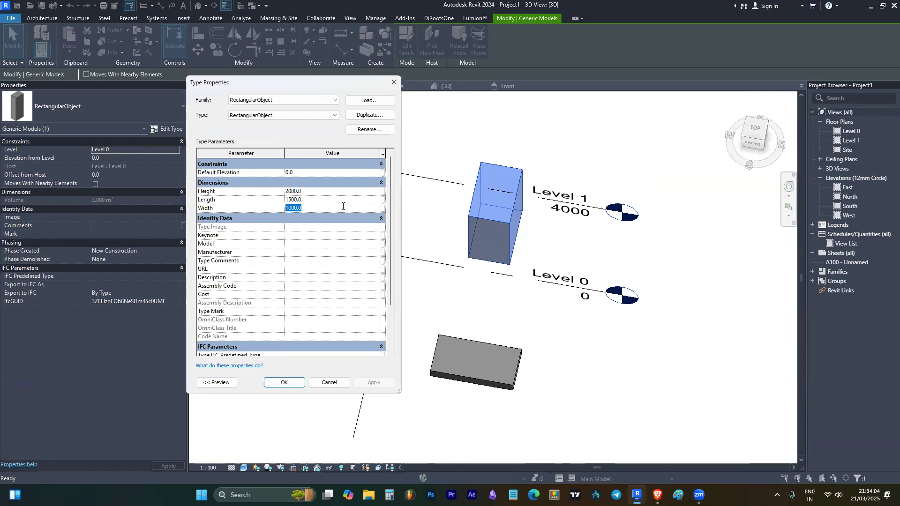
pyautogui.write('1')
pyautogui.click(285, 382)
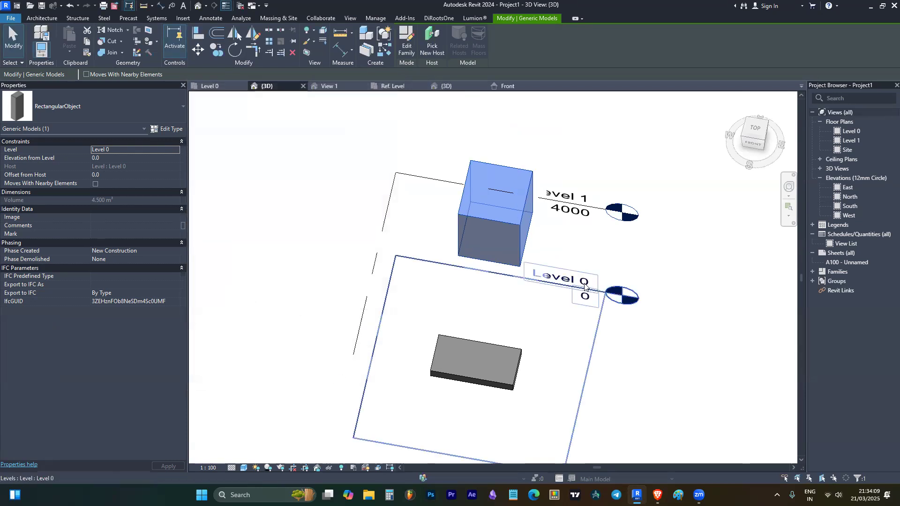
# Step: Inspect the rectangular extrusion and its dimensioned reference planes in the family's Ref. Level plan
pyautogui.click(500, 233)
pyautogui.keyDown('shift'); pyautogui.moveTo(500, 233); pyautogui.dragTo(565, 210, button='middle'); pyautogui.keyUp('shift')
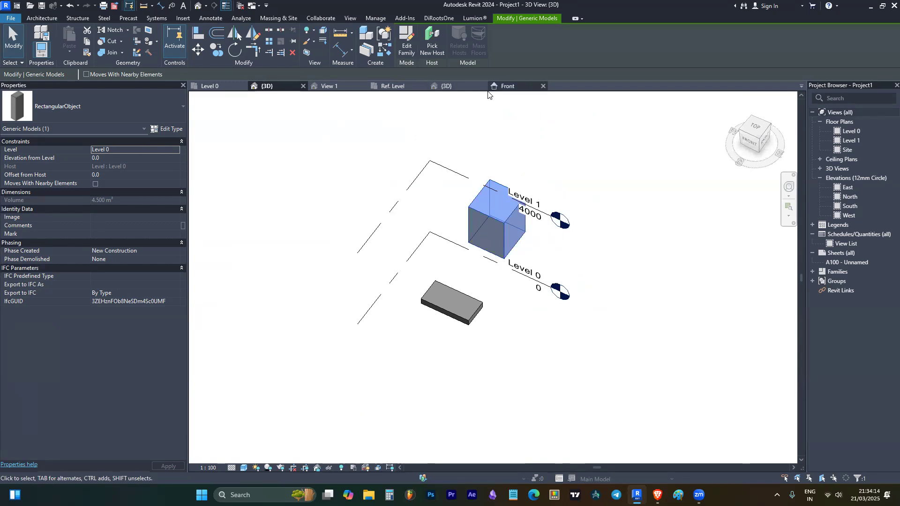
pyautogui.click(397, 87)
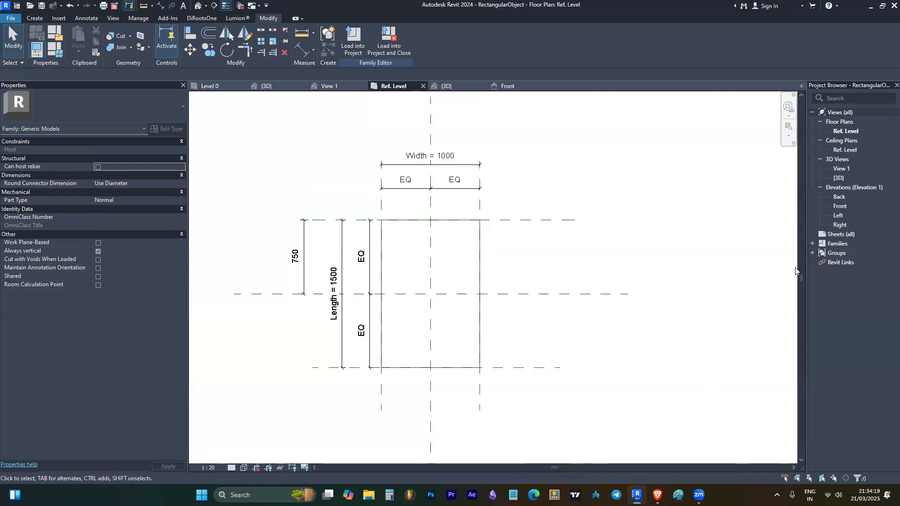
pyautogui.click(408, 221)
pyautogui.click(514, 256)
pyautogui.click(481, 259)
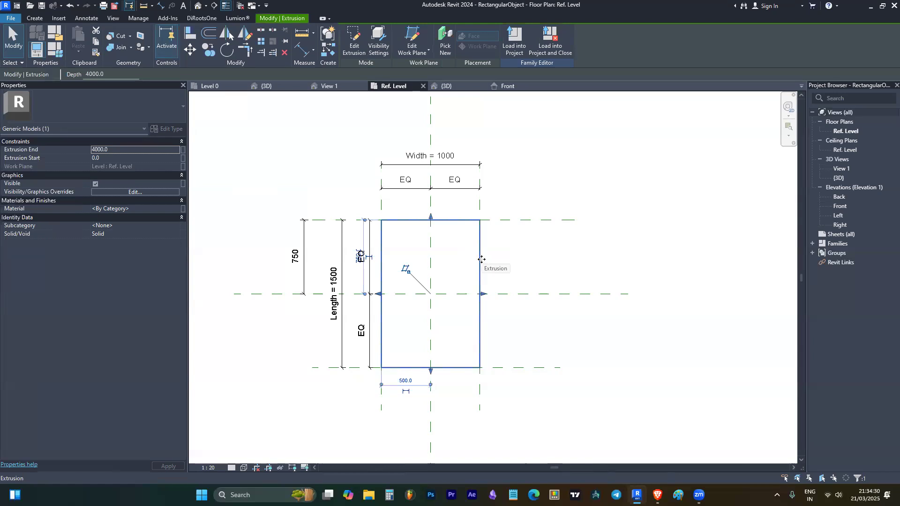
pyautogui.click(537, 388)
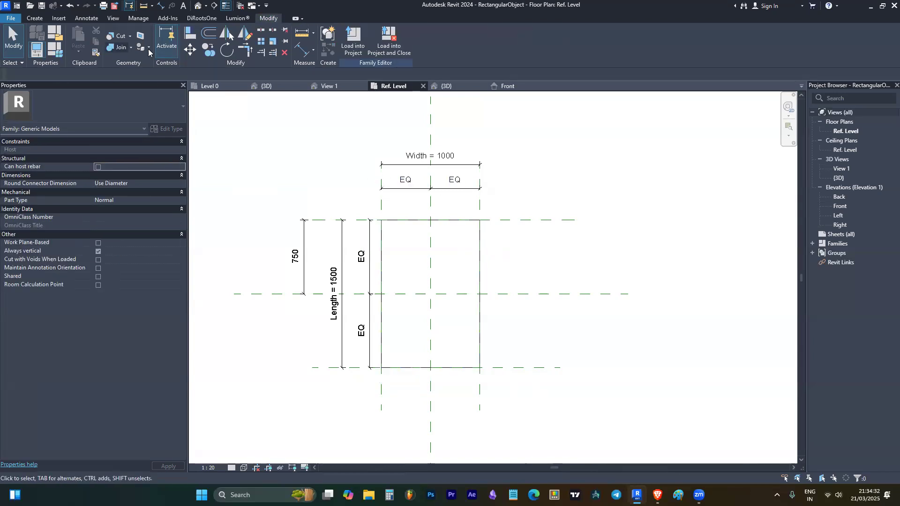
# Step: Return to Project1's 3D view and review the type parameters of the tall RectangularObject instance
pyautogui.click(210, 86)
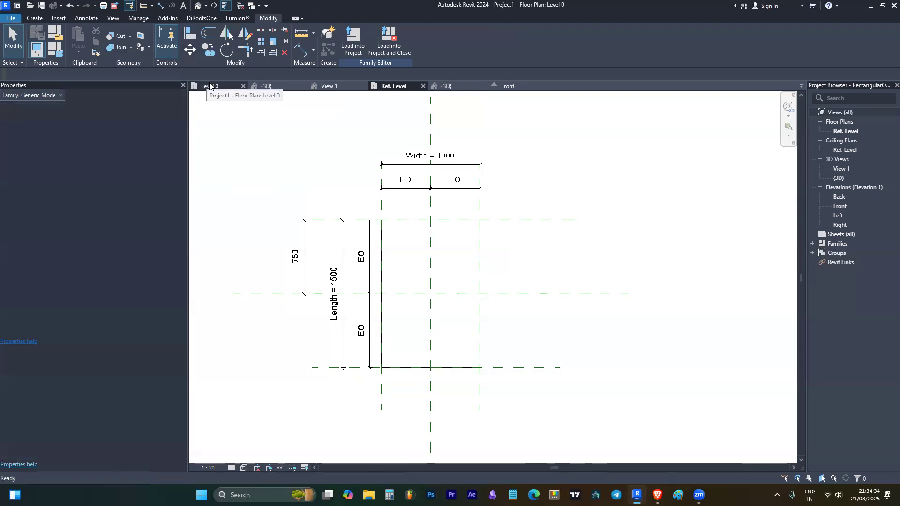
pyautogui.click(266, 86)
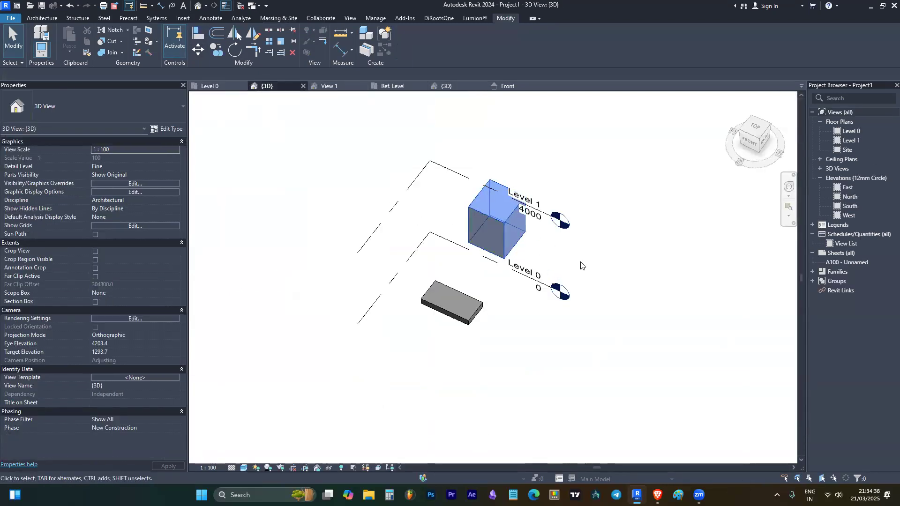
pyautogui.click(166, 128)
pyautogui.press('Escape')
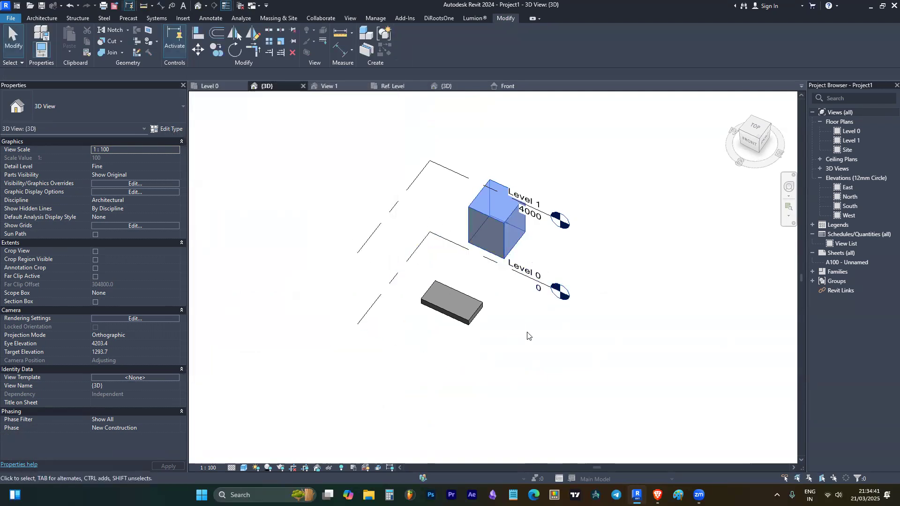
pyautogui.click(500, 240)
pyautogui.click(166, 129)
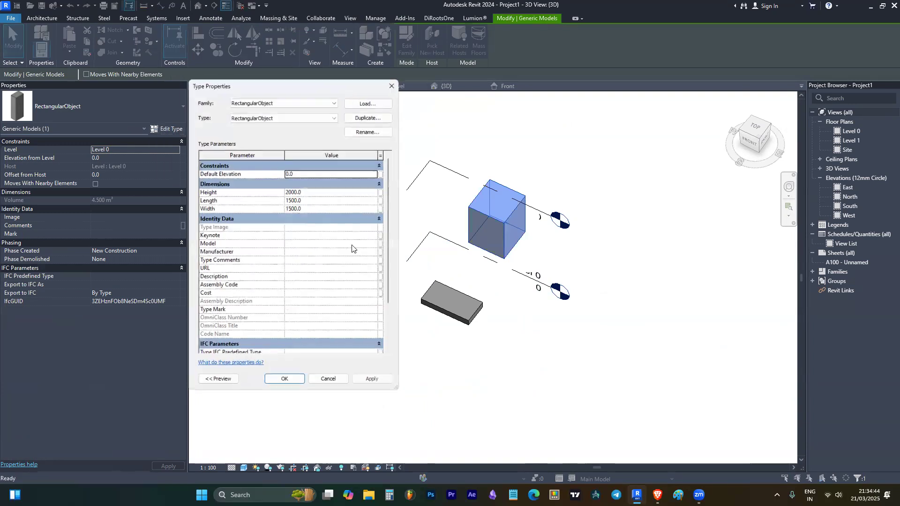
pyautogui.press('Escape')
pyautogui.press('Escape')
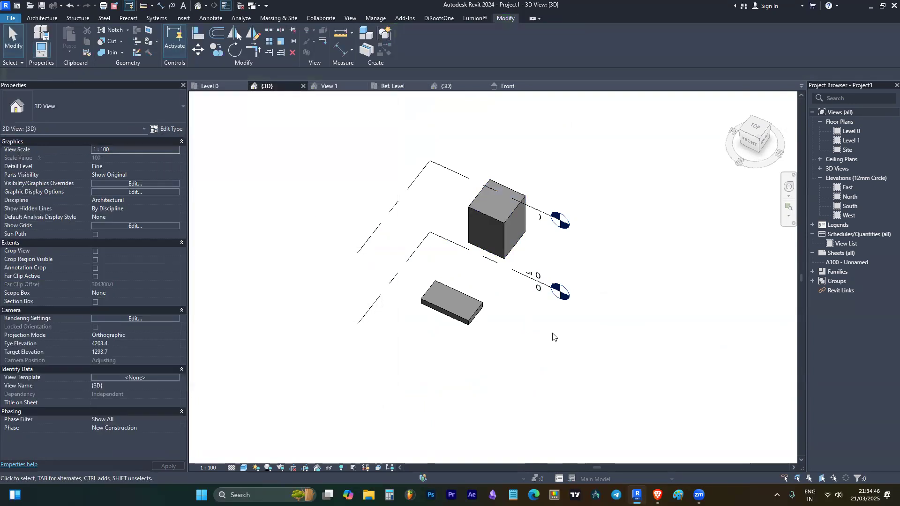
# Step: Copy the tall RectangularObject instance and paste six copies around it in the 3D view
pyautogui.click(503, 241)
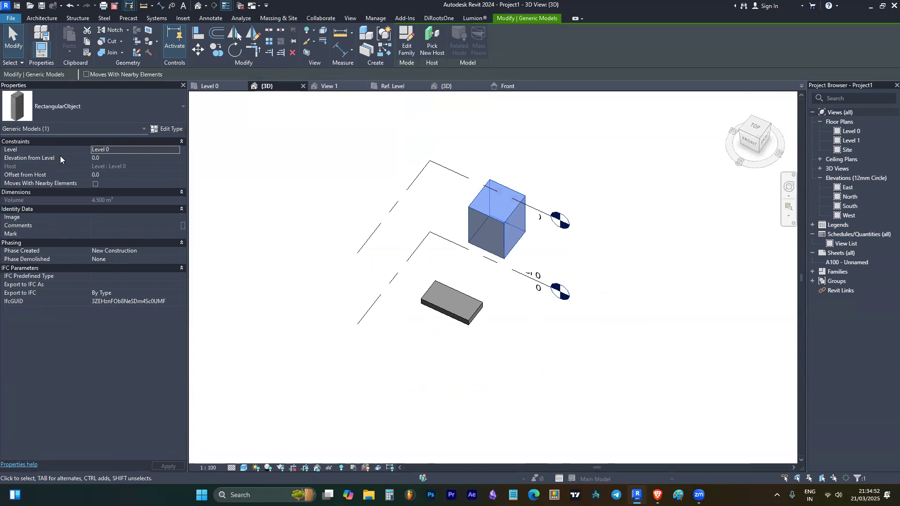
pyautogui.scroll(-3, 551, 342)
pyautogui.keyDown('shift'); pyautogui.moveTo(551, 343); pyautogui.dragTo(426, 209, button='middle'); pyautogui.keyUp('shift')
pyautogui.scroll(2, 499, 265)
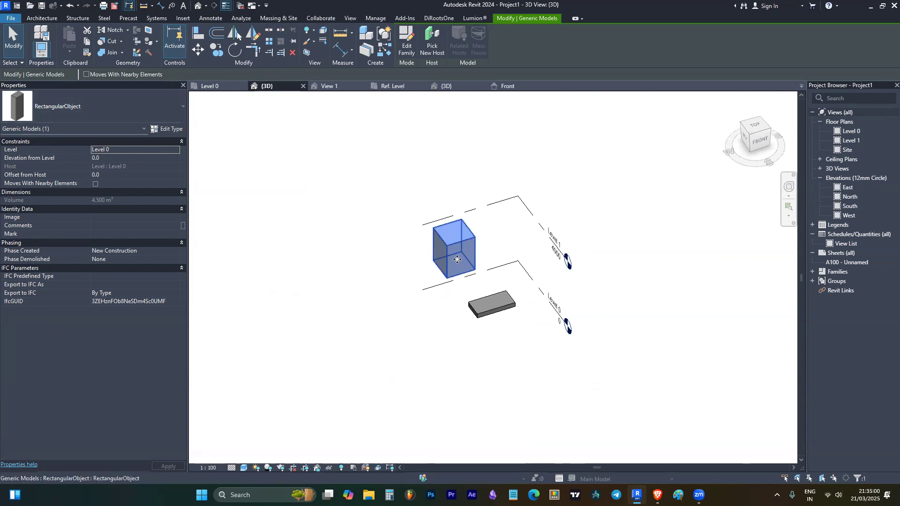
pyautogui.hotkey('ctrl', 'v')
pyautogui.click(358, 248)
pyautogui.hotkey('ctrl', 'v')
pyautogui.click(349, 221)
pyautogui.hotkey('ctrl', 'v')
pyautogui.click(425, 194)
pyautogui.hotkey('ctrl', 'v')
pyautogui.click(498, 169)
pyautogui.hotkey('ctrl', 'v')
pyautogui.click(593, 169)
pyautogui.hotkey('ctrl', 'v')
pyautogui.click(647, 234)
pyautogui.press('Escape')
pyautogui.scroll(2, 455, 252)
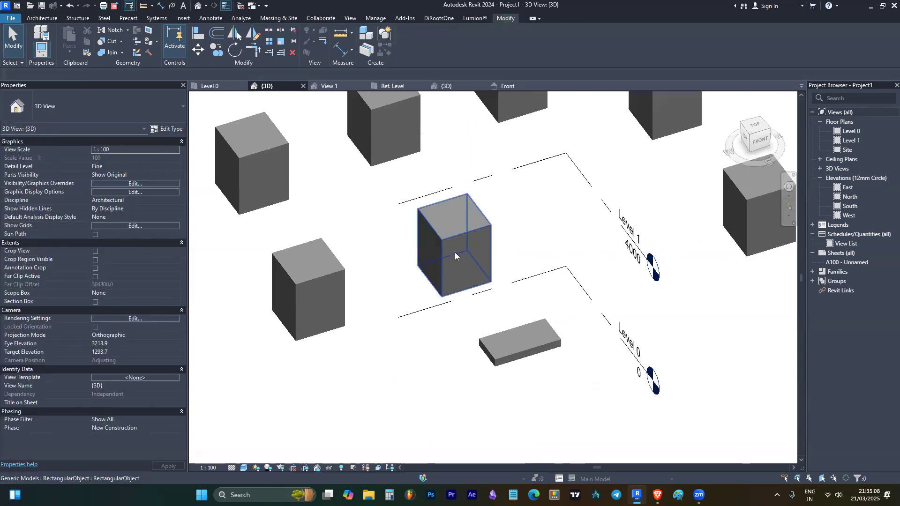
# Step: Set the Length type parameter of the original tall RectangularObject instance to 3000 and compare all the copies in 3D
pyautogui.scroll(-2, 457, 258)
pyautogui.click(455, 256)
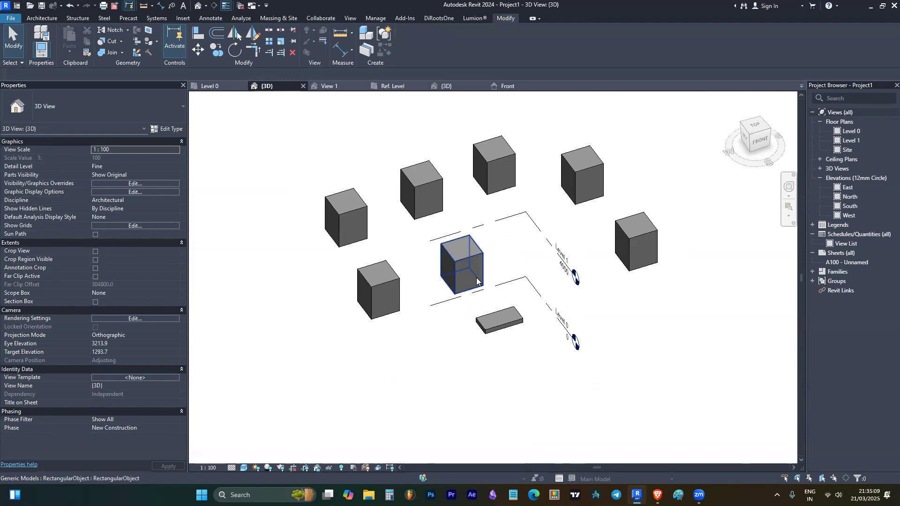
pyautogui.click(166, 129)
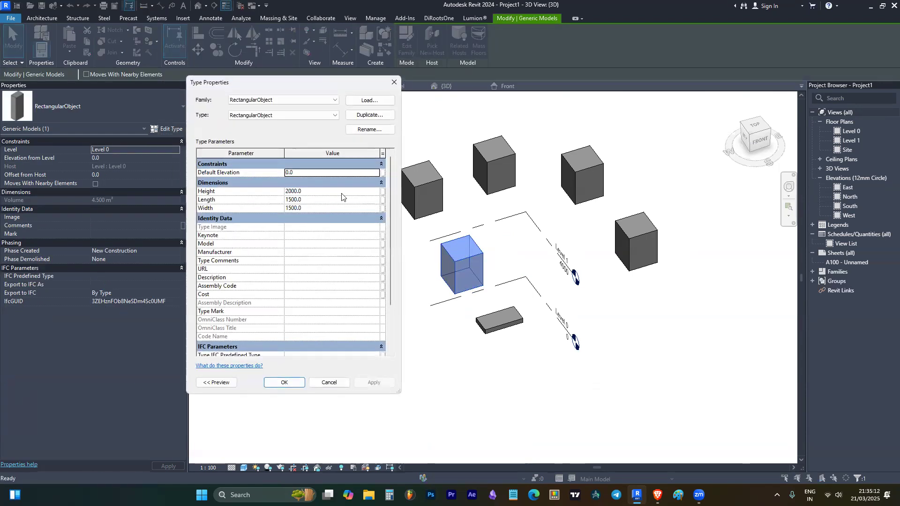
pyautogui.click(334, 201)
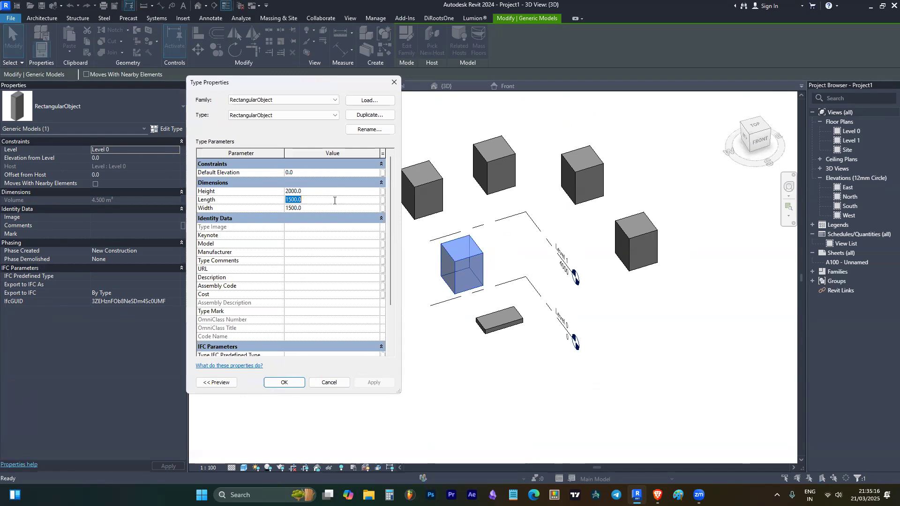
pyautogui.write('3000')
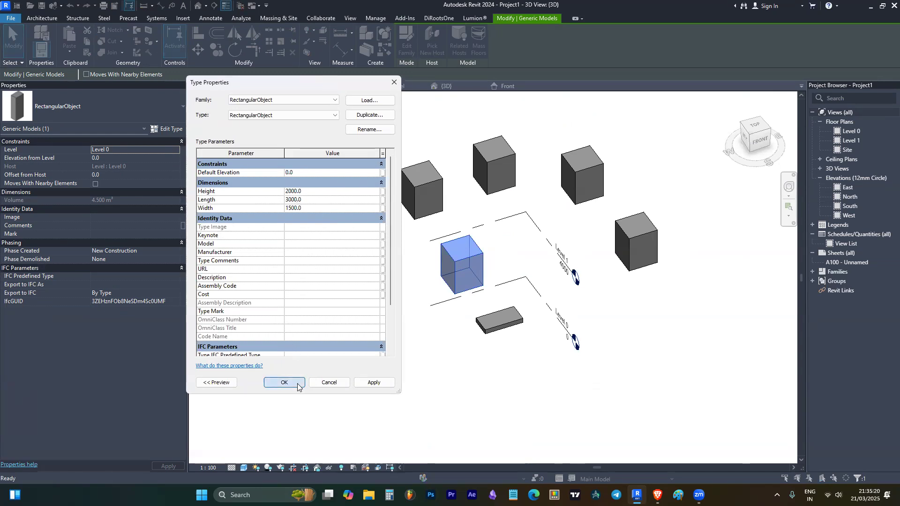
pyautogui.click(284, 383)
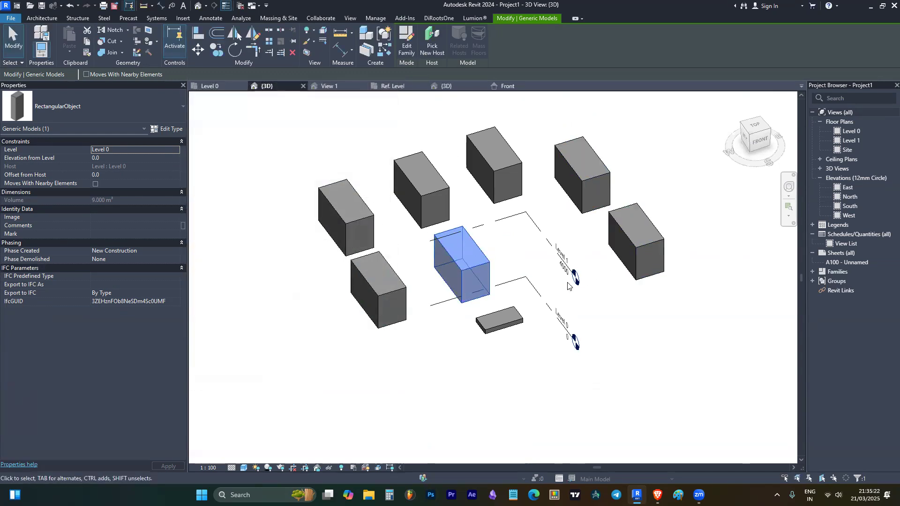
pyautogui.keyDown('shift'); pyautogui.moveTo(416, 366); pyautogui.dragTo(482, 382, button='middle'); pyautogui.keyUp('shift')
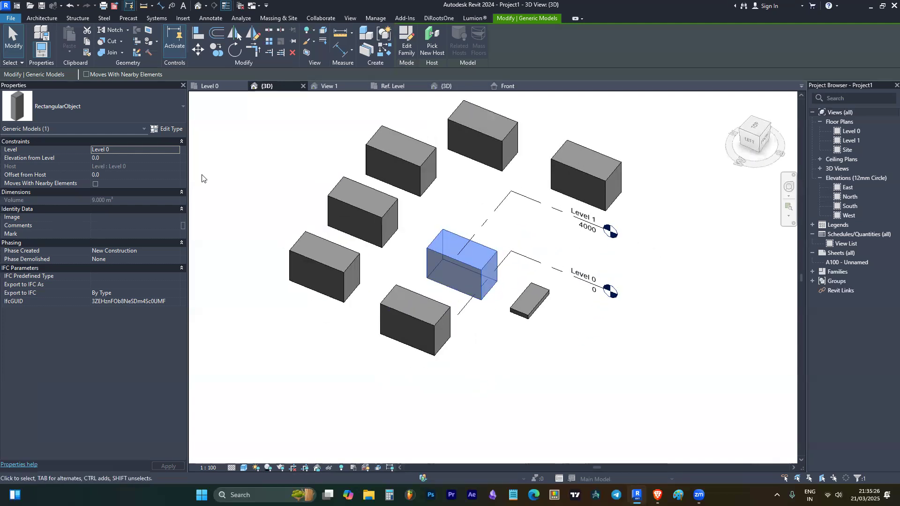
# Step: Check the Height, Length and Width type parameters of the selected RectangularObject instance
pyautogui.click(170, 130)
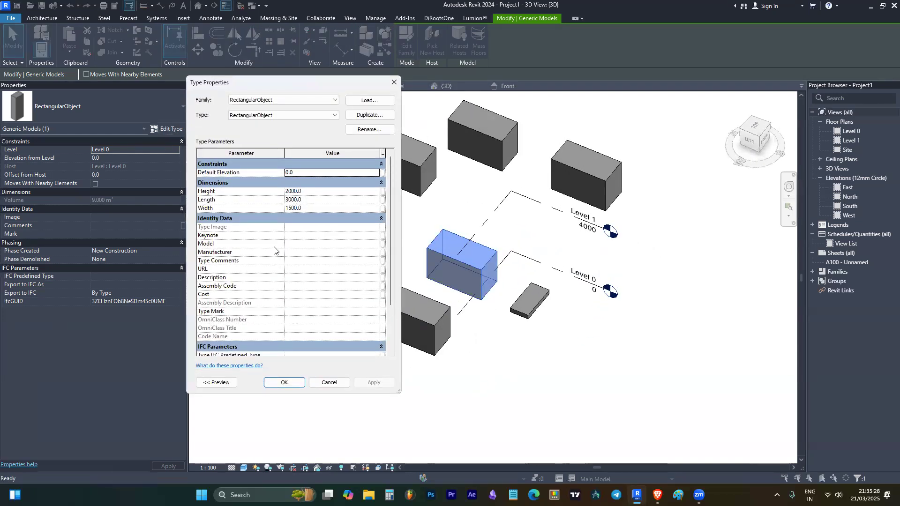
pyautogui.press('Escape')
pyautogui.press('Escape')
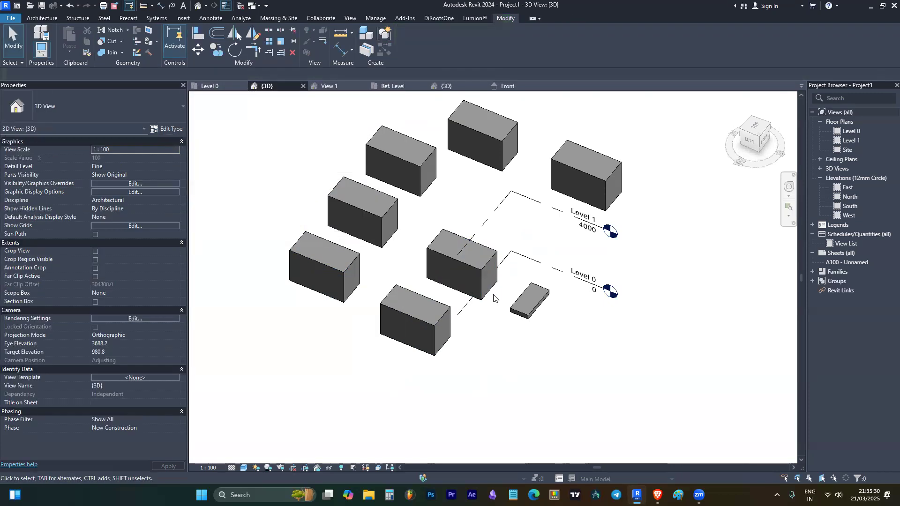
# Step: Open the RectangularObject family for editing from one of its copies and display its family types
pyautogui.click(484, 131)
pyautogui.doubleClick(484, 131)
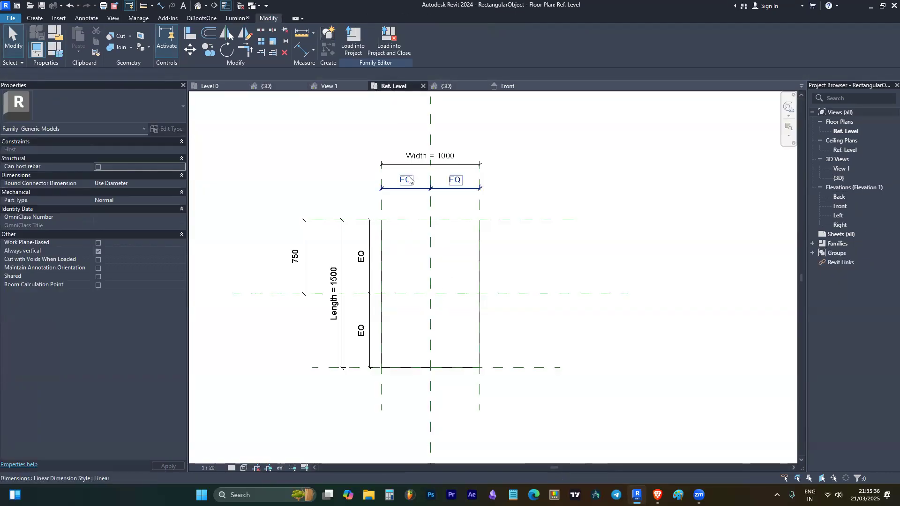
pyautogui.click(53, 52)
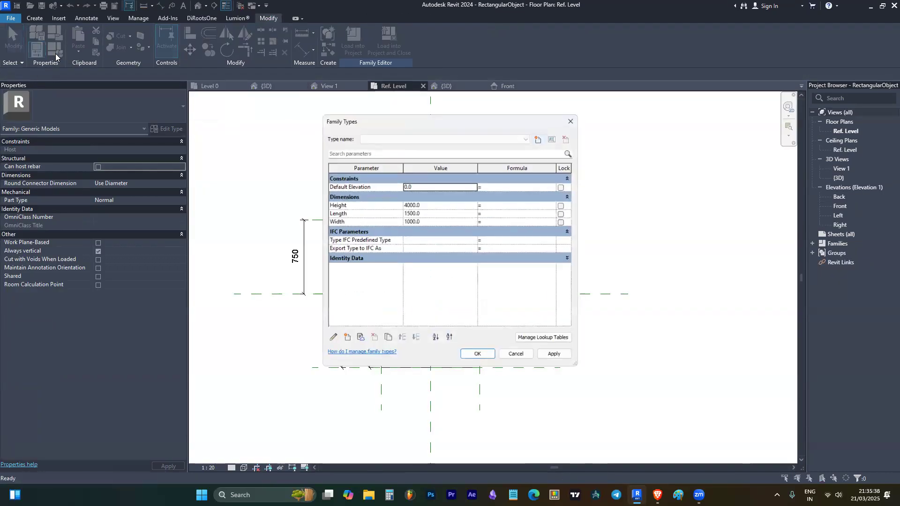
pyautogui.click(345, 341)
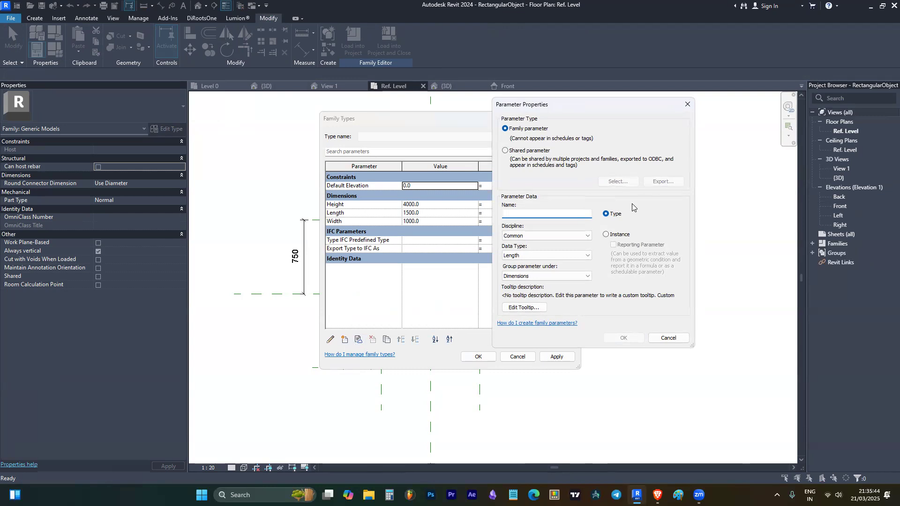
pyautogui.click(623, 237)
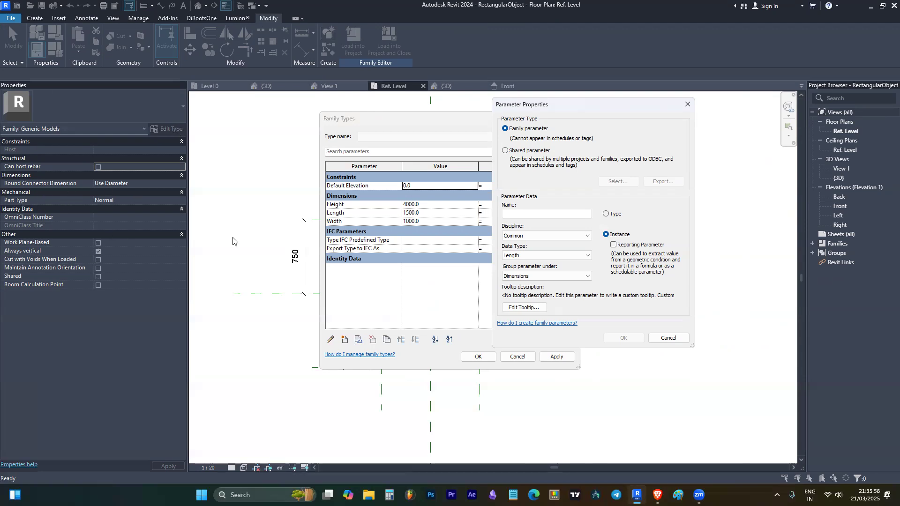
pyautogui.press('Escape')
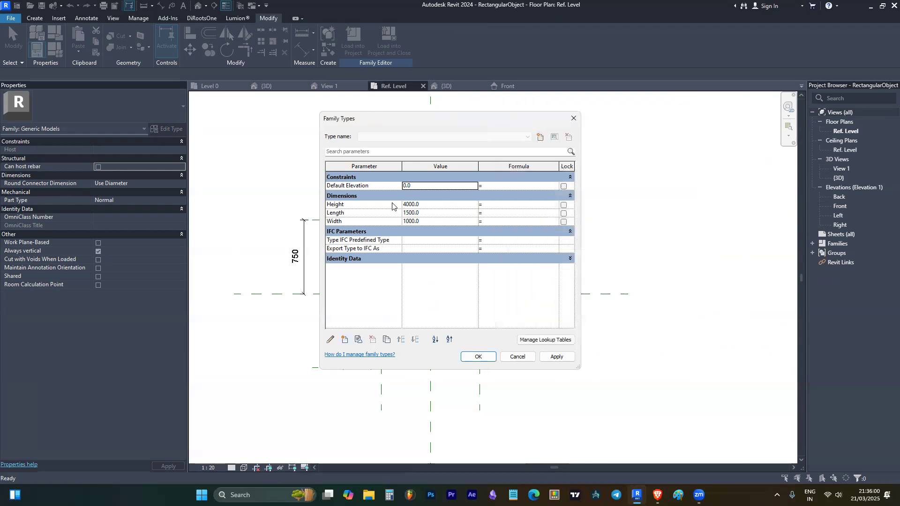
# Step: Change the family's Length parameter from a type parameter to an instance parameter
pyautogui.click(373, 203)
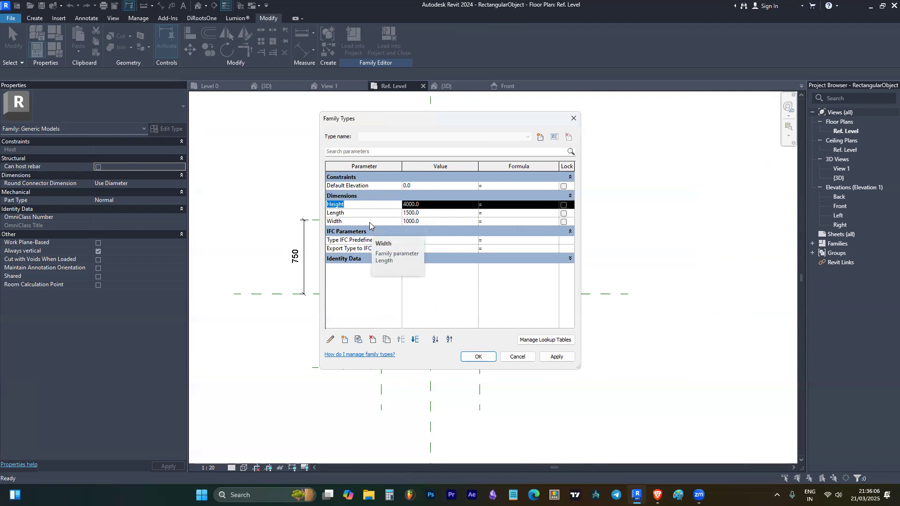
pyautogui.click(346, 213)
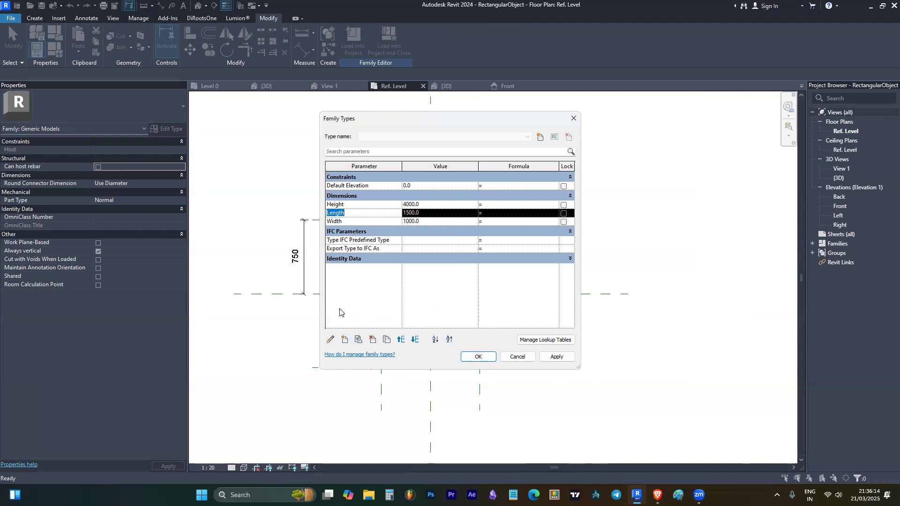
pyautogui.click(330, 340)
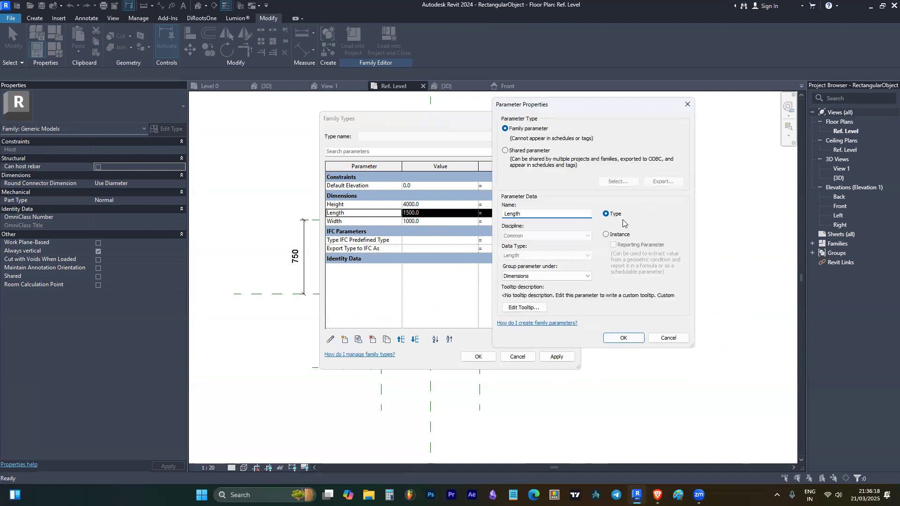
pyautogui.click(616, 236)
pyautogui.click(617, 337)
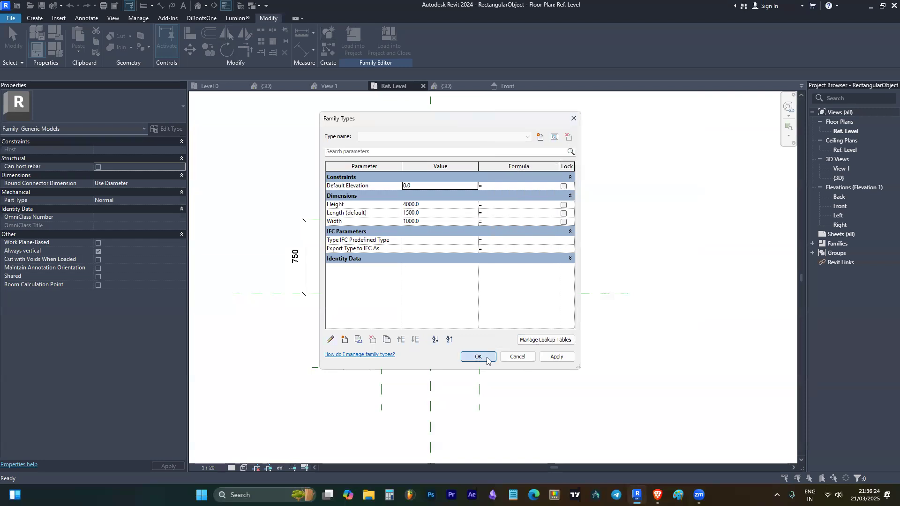
pyautogui.click(478, 357)
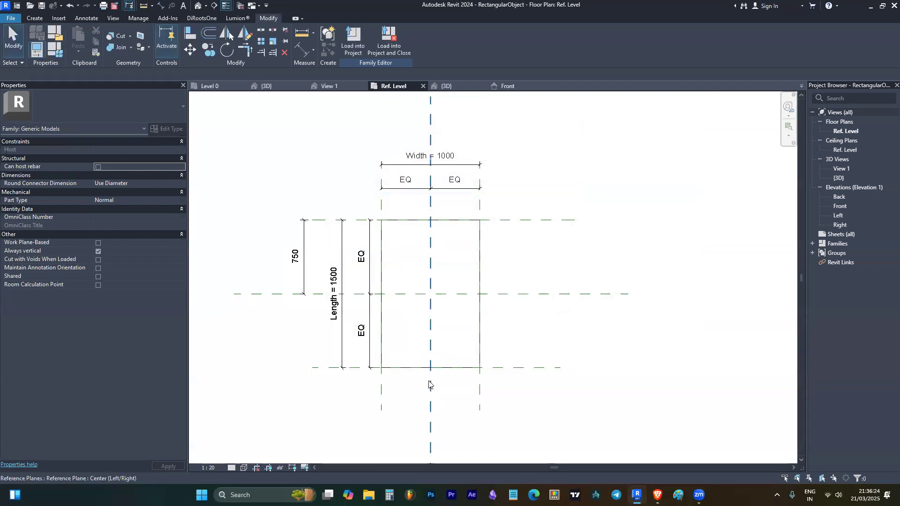
# Step: Load the family into Project1, overwriting only the existing version, and show the project in 3D
pyautogui.click(349, 55)
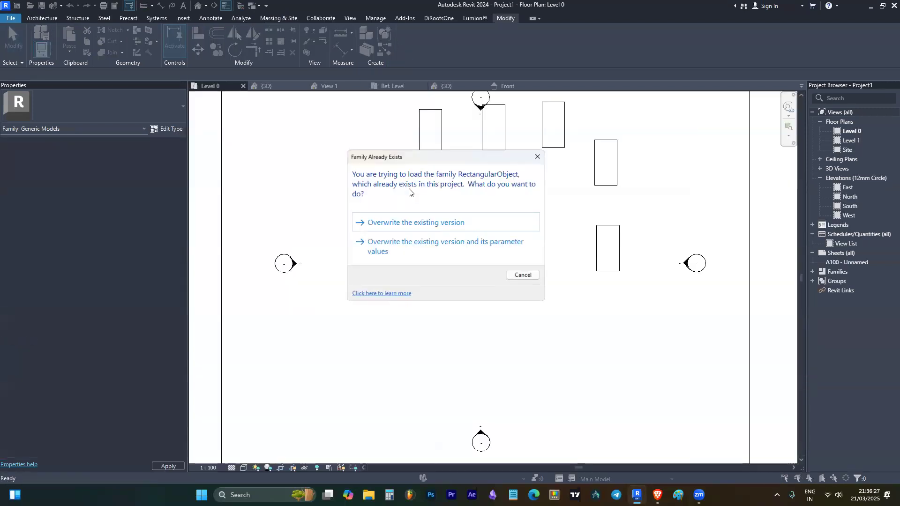
pyautogui.click(418, 223)
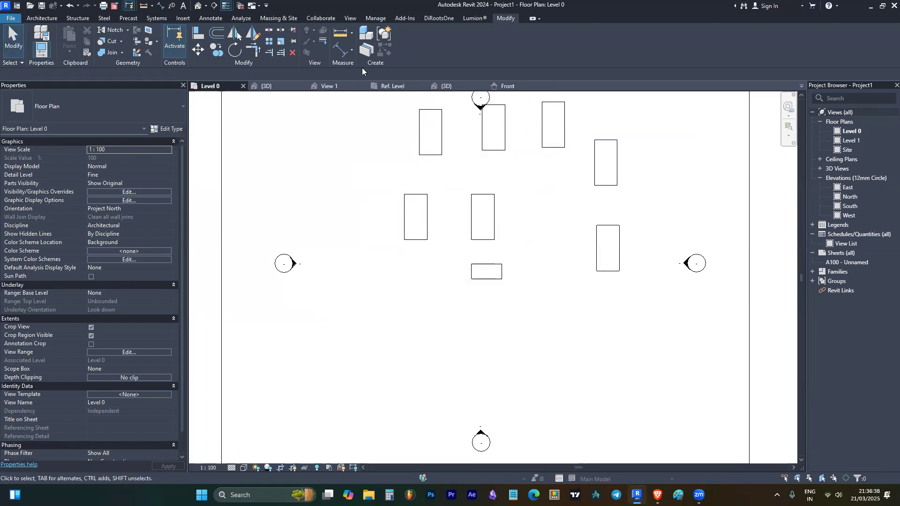
pyautogui.click(198, 5)
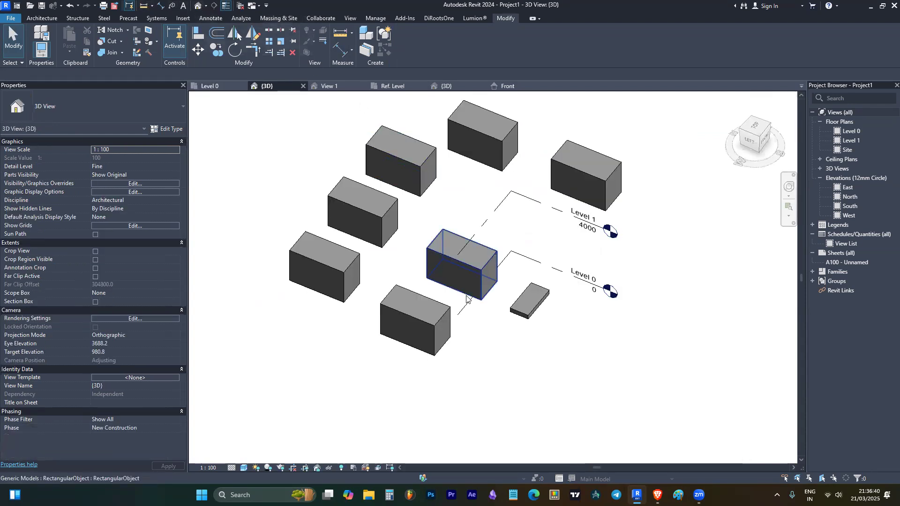
# Step: Set the Length instance parameter of the central RectangularObject instance to 4000
pyautogui.click(494, 267)
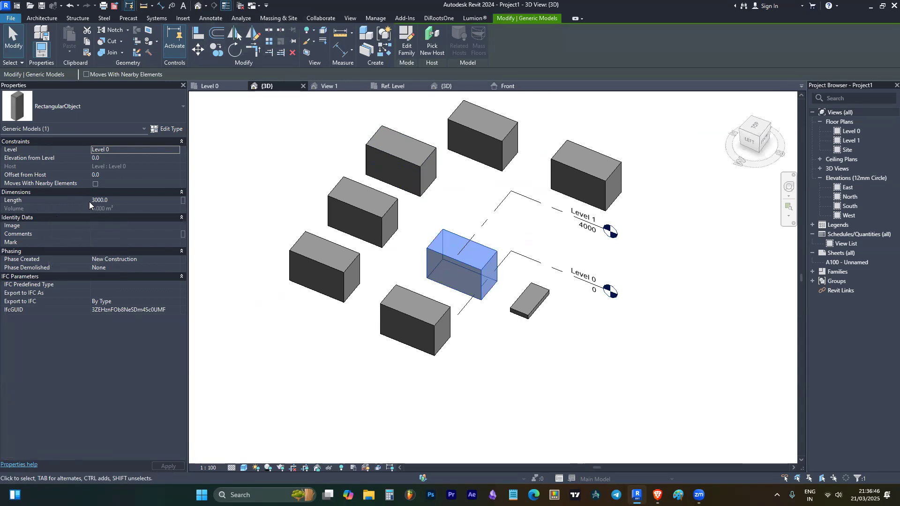
pyautogui.click(114, 200)
pyautogui.doubleClick(133, 201)
pyautogui.write('4000')
pyautogui.press('Return')
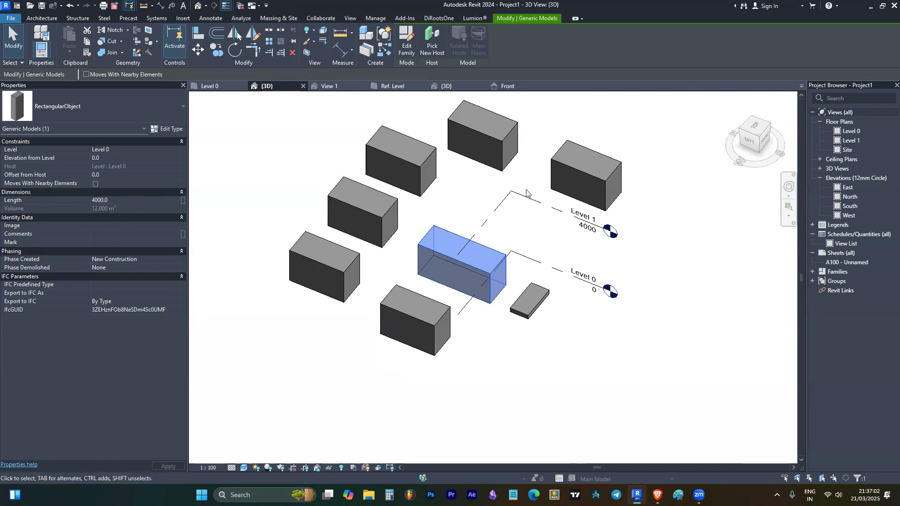
# Step: Set the RectangularObject type's Height parameter to 3500 through the type properties of the central instance
pyautogui.click(492, 367)
pyautogui.click(490, 279)
pyautogui.keyDown('shift'); pyautogui.moveTo(518, 357); pyautogui.dragTo(507, 337, button='middle'); pyautogui.keyUp('shift')
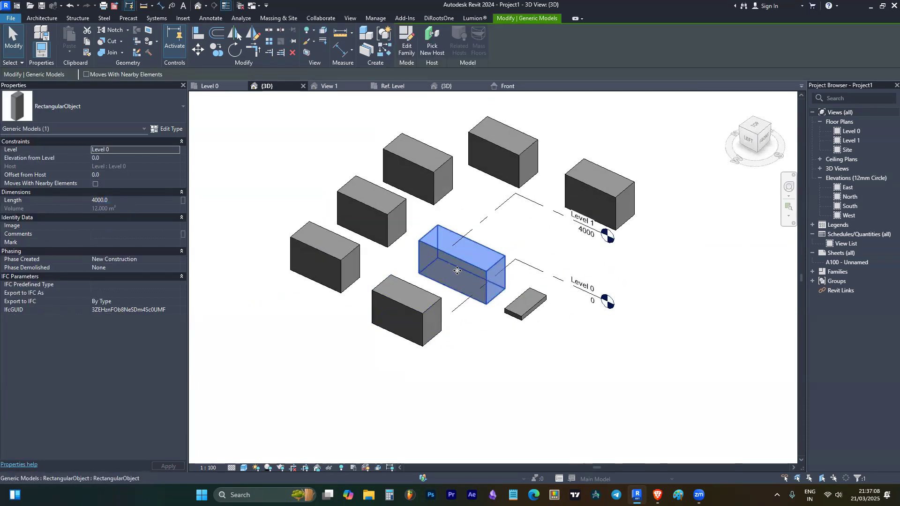
pyautogui.click(167, 129)
pyautogui.click(322, 192)
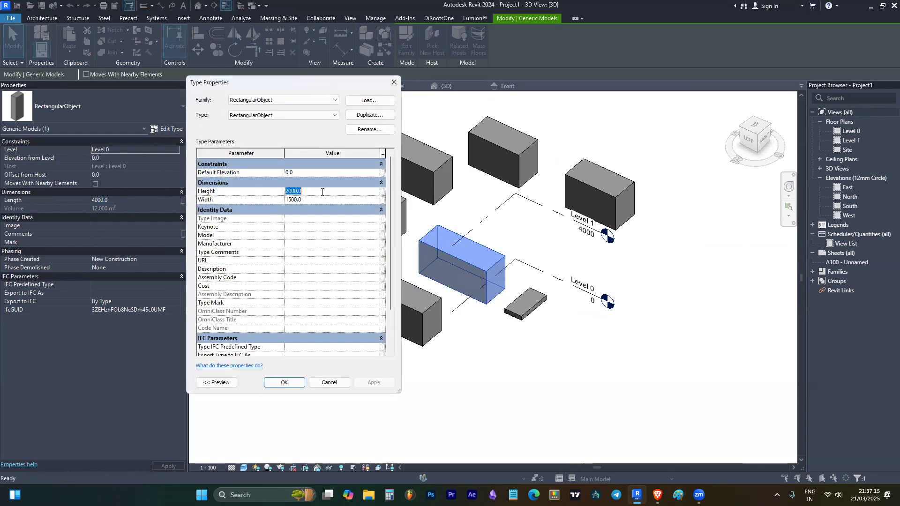
pyautogui.write('35000')
pyautogui.press('BackSpace')
pyautogui.press('Return')
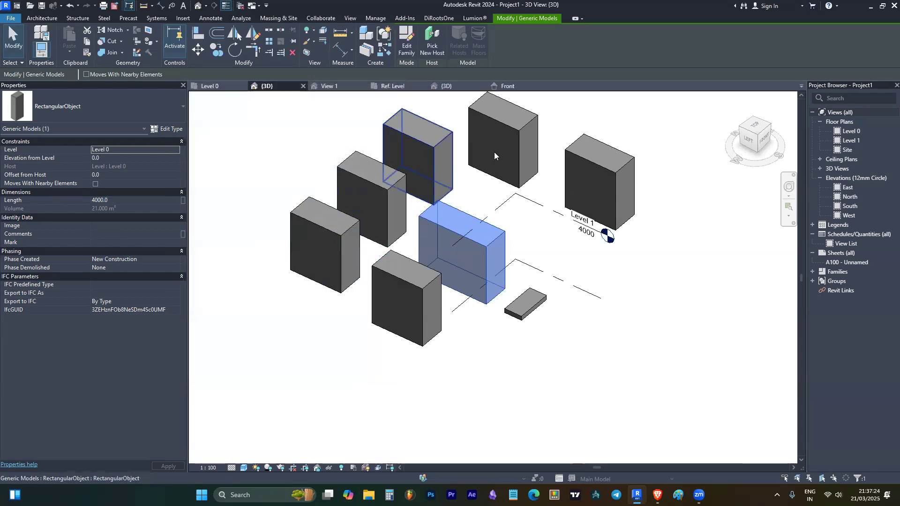
pyautogui.moveTo(619, 302)
pyautogui.keyDown('shift'); pyautogui.mouseDown(button='middle')
pyautogui.moveTo(564, 175)
pyautogui.moveTo(518, 167)
pyautogui.moveTo(633, 295)
pyautogui.mouseUp(button='middle'); pyautogui.keyUp('shift')
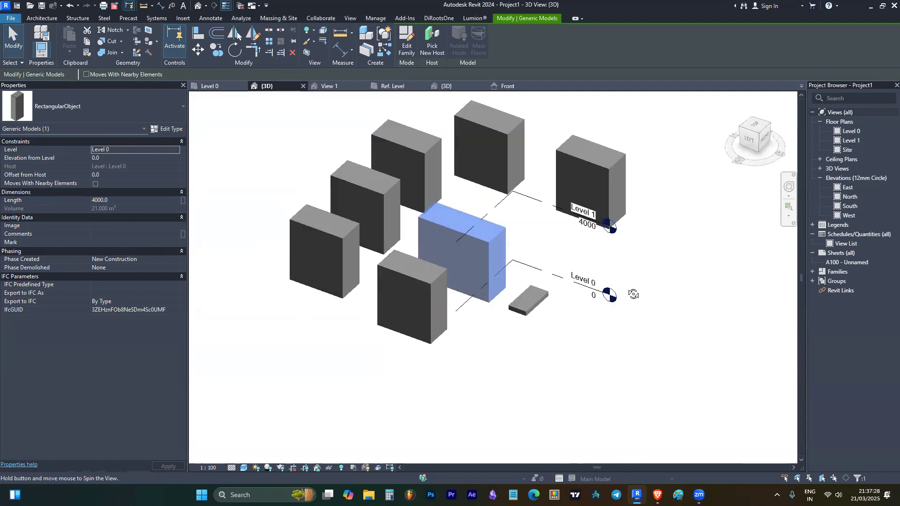
pyautogui.press('Escape')
pyautogui.click(497, 242)
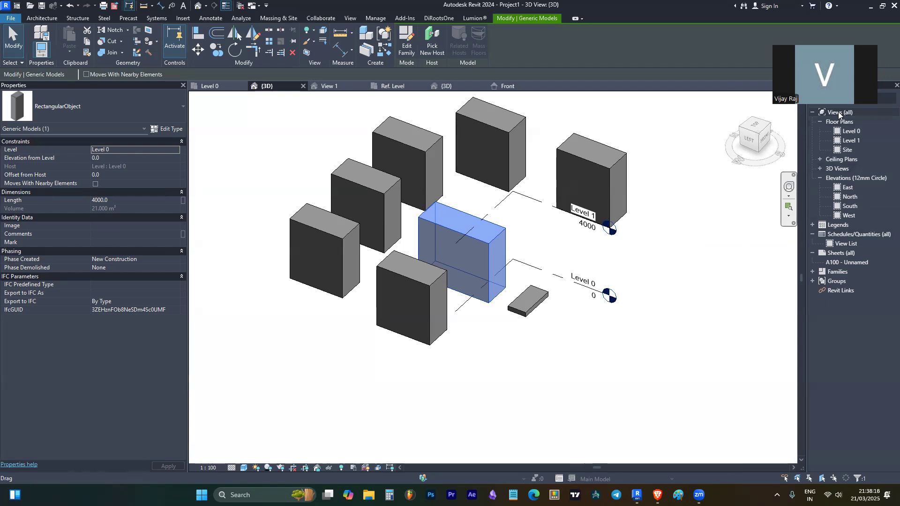
pyautogui.moveTo(699, 495)
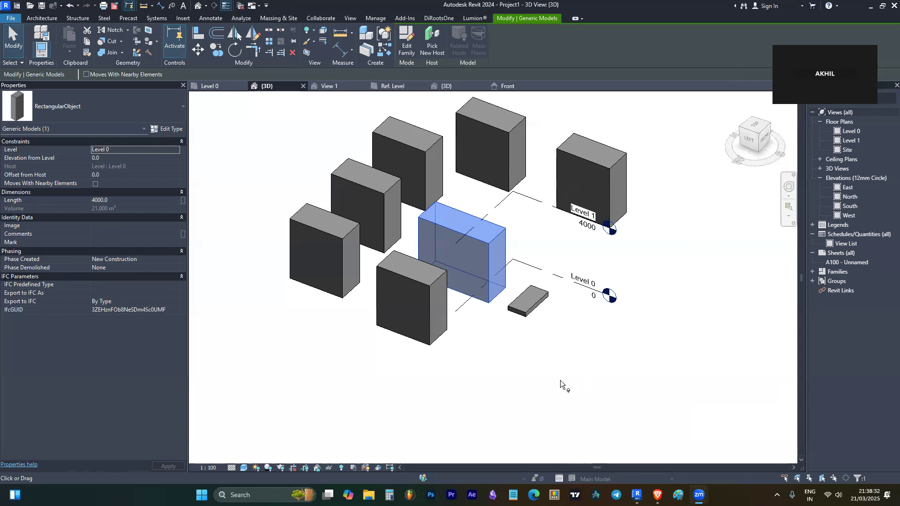
pyautogui.click(493, 363)
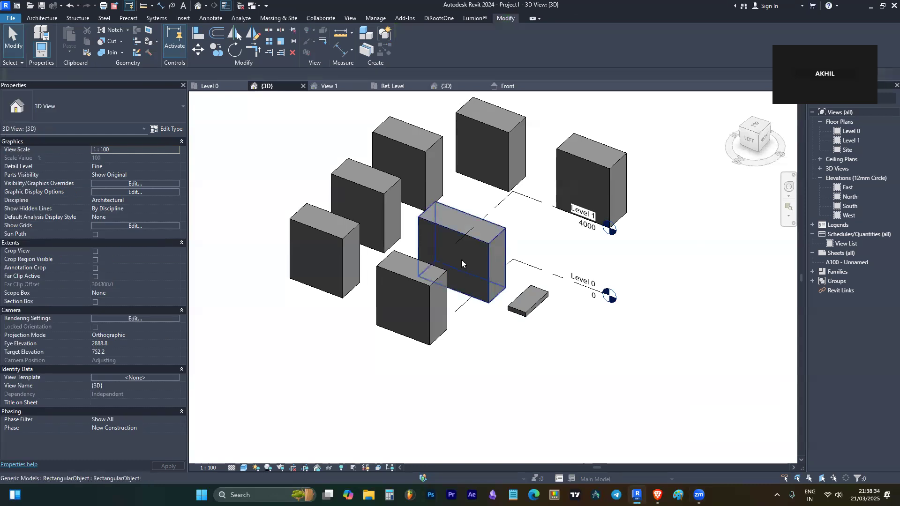
pyautogui.click(493, 263)
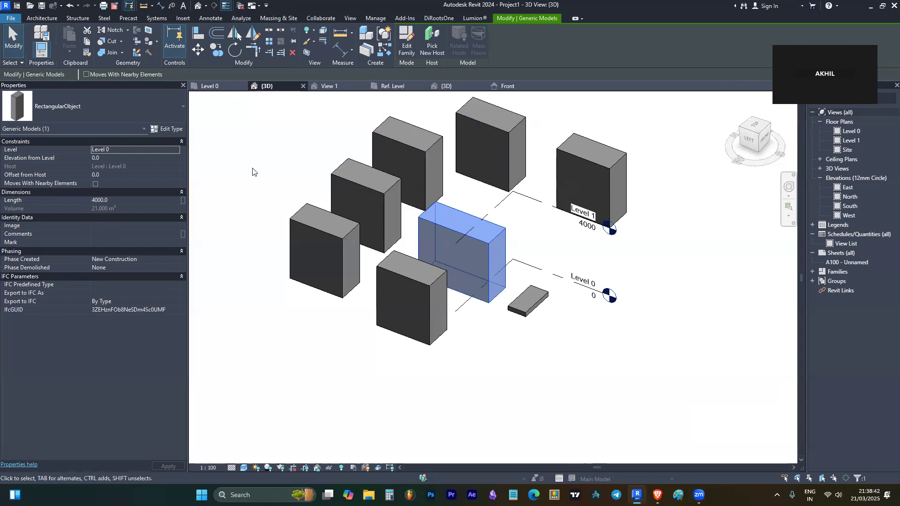
pyautogui.click(281, 167)
# Step: In the RectangularObject family's reference level plan, drive the Length parameter with the formula Width in the family types
pyautogui.click(389, 86)
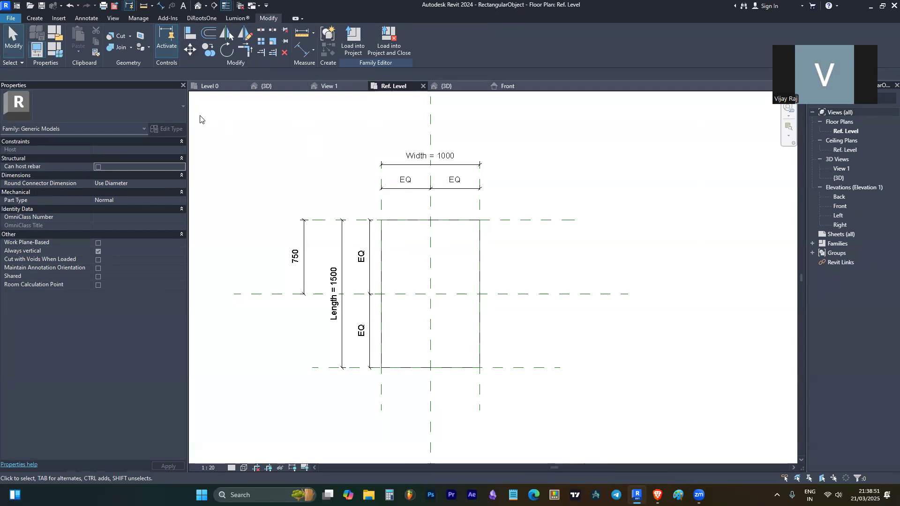
pyautogui.click(56, 46)
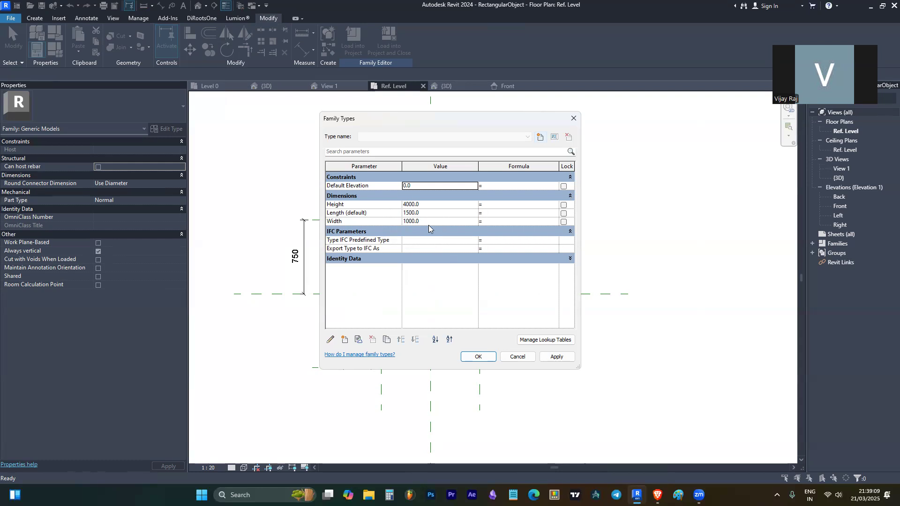
pyautogui.click(379, 222)
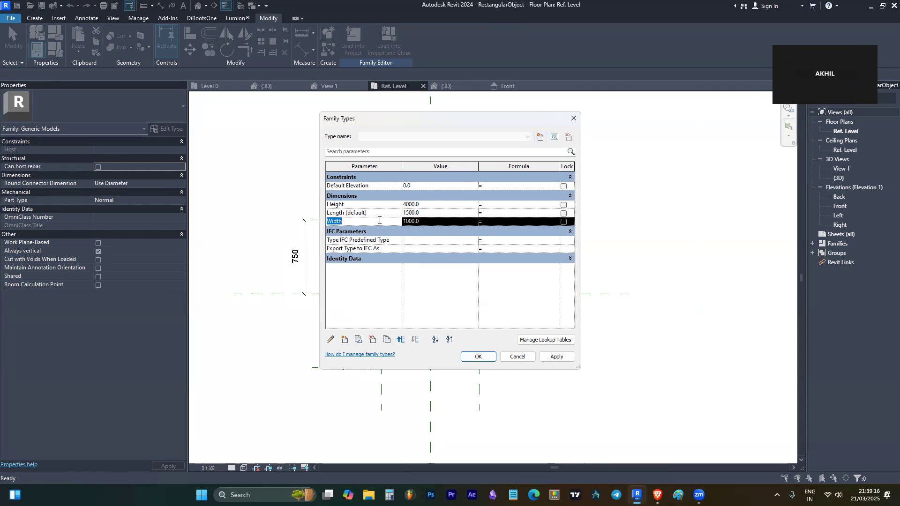
pyautogui.click(438, 222)
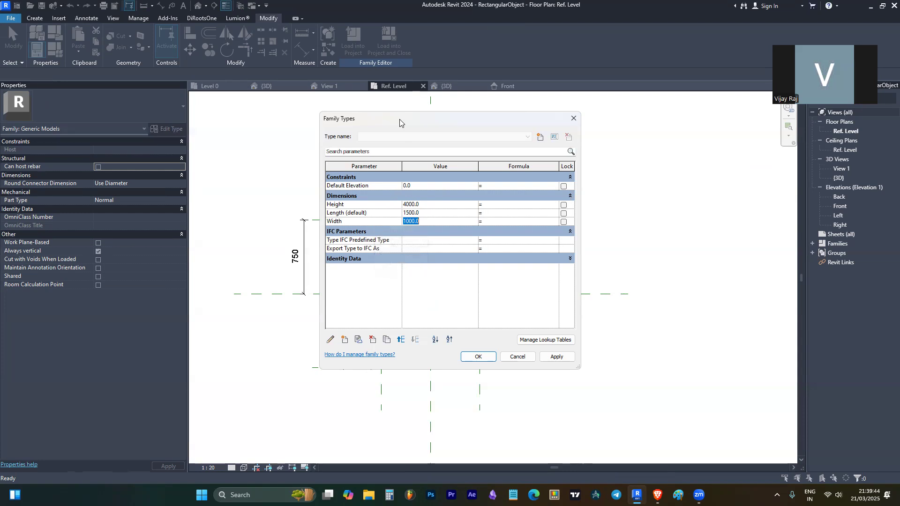
pyautogui.moveTo(400, 122); pyautogui.dragTo(386, 172)
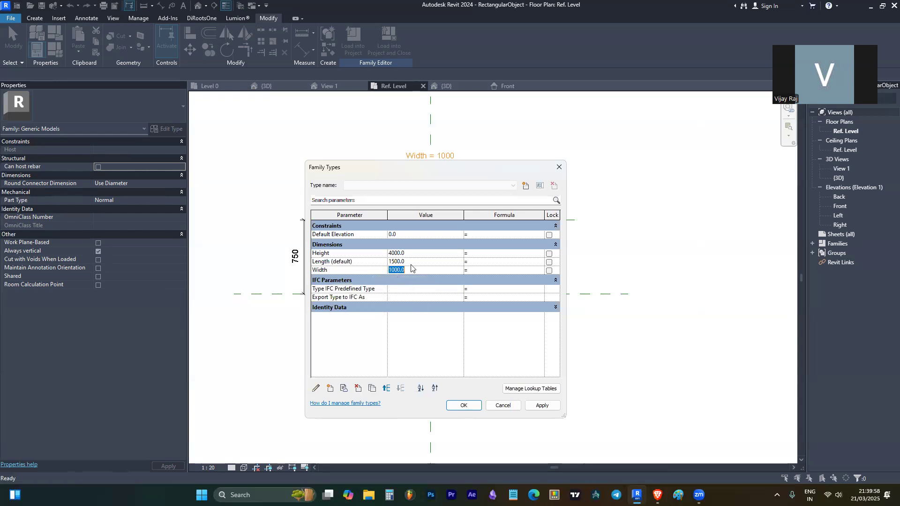
pyautogui.click(337, 271)
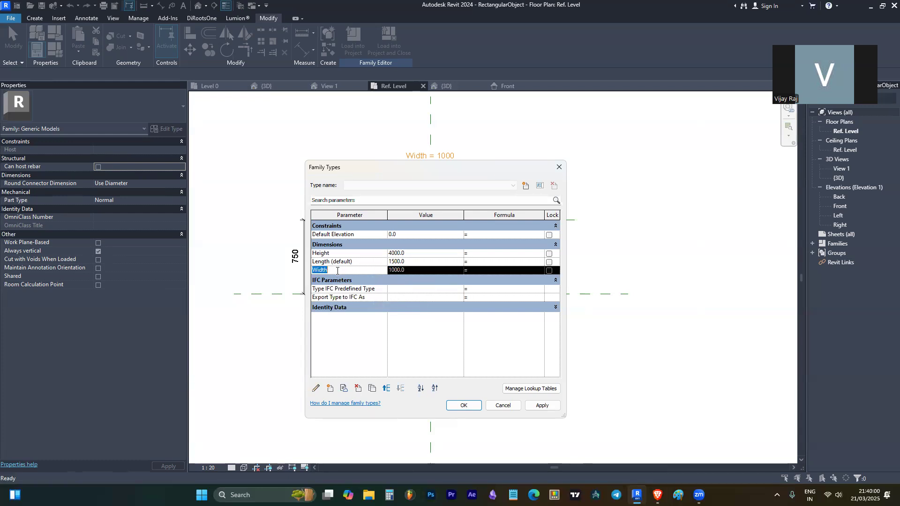
pyautogui.click(486, 261)
pyautogui.write('Width')
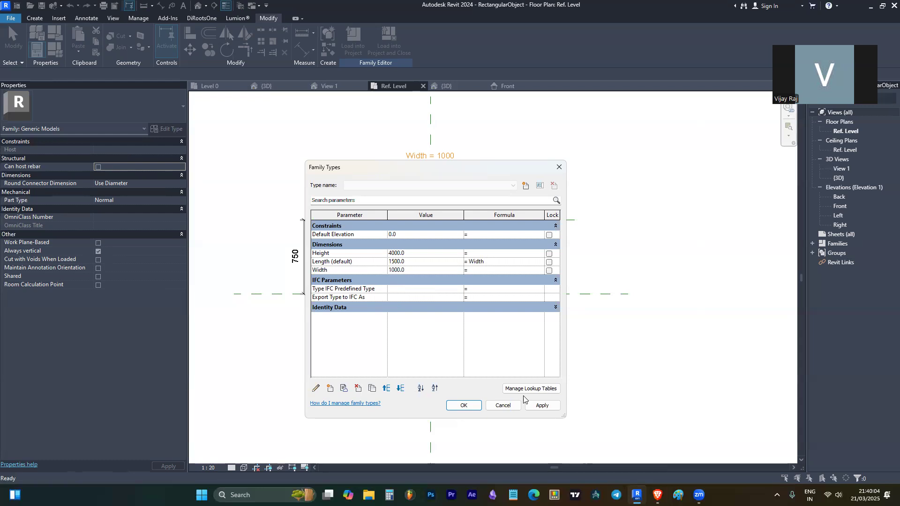
pyautogui.click(463, 406)
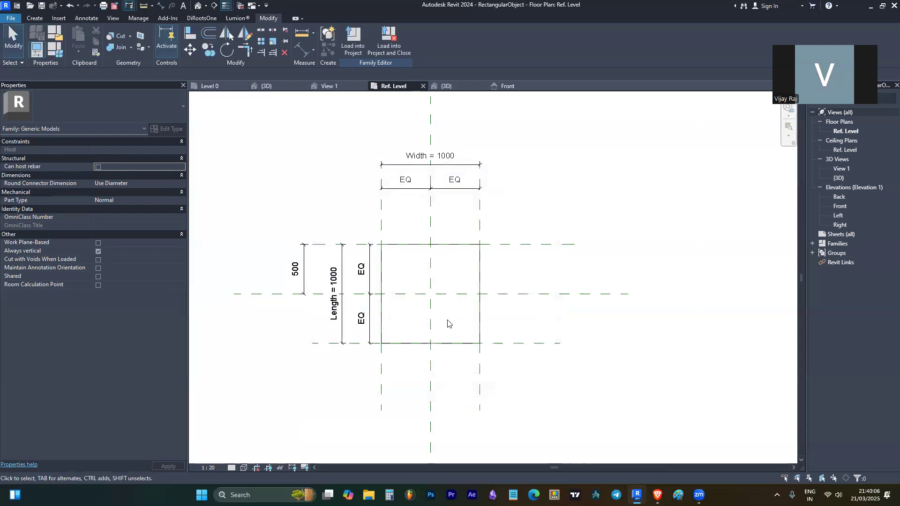
# Step: Set the Width dimension in the plan to 2000 to test the Length formula
pyautogui.click(442, 158)
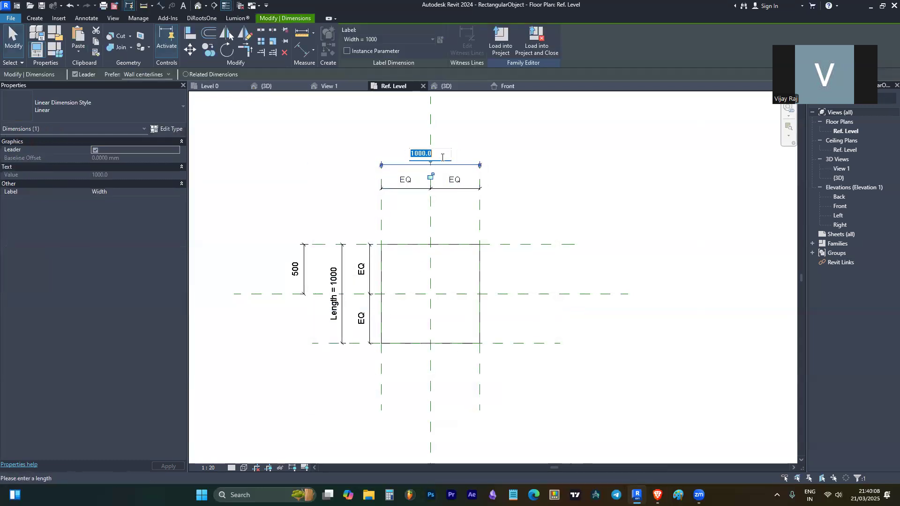
pyautogui.write('2000')
pyautogui.press('Return')
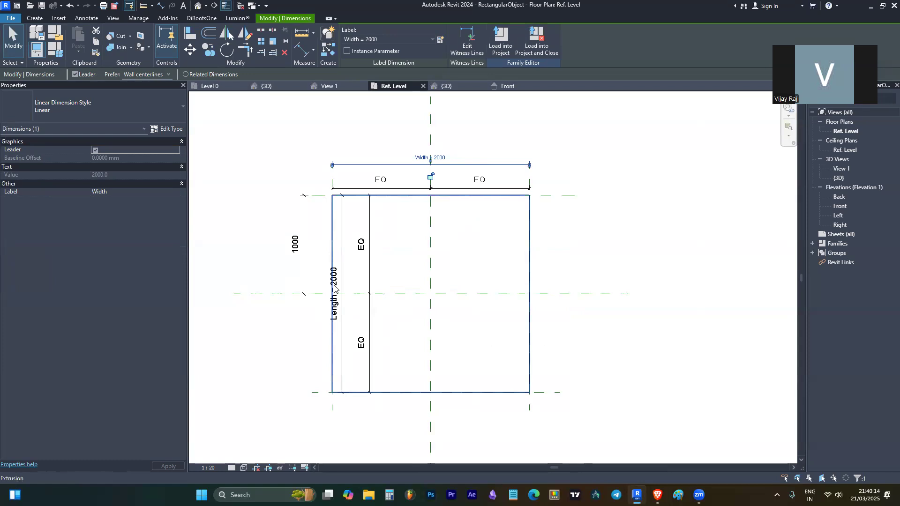
pyautogui.click(383, 203)
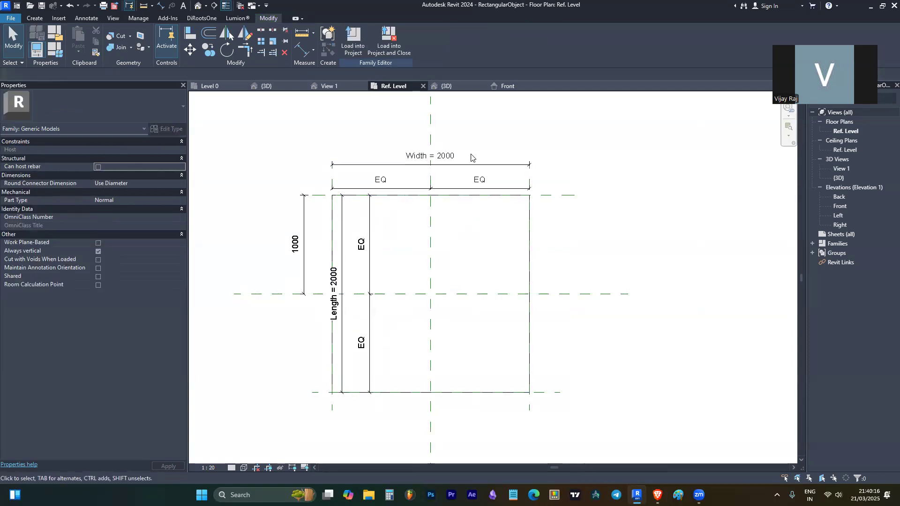
pyautogui.click(445, 157)
pyautogui.click(444, 157)
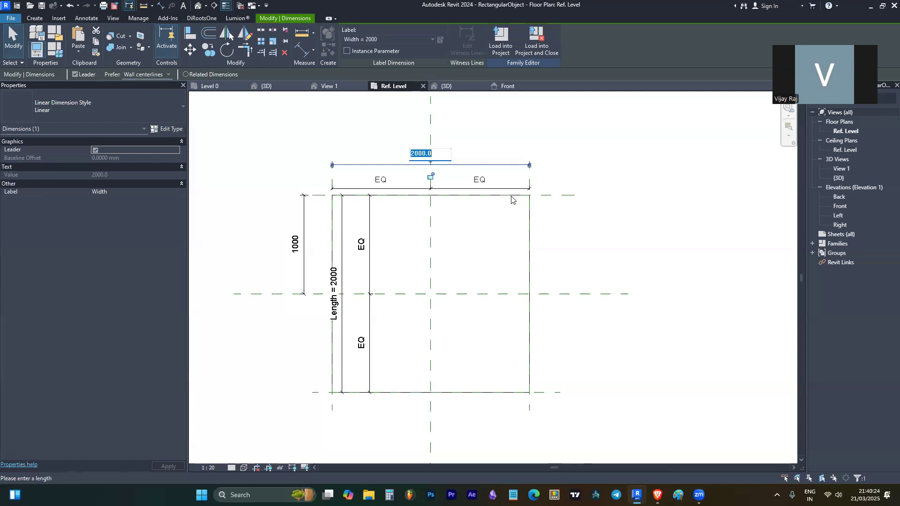
pyautogui.click(441, 121)
pyautogui.click(451, 132)
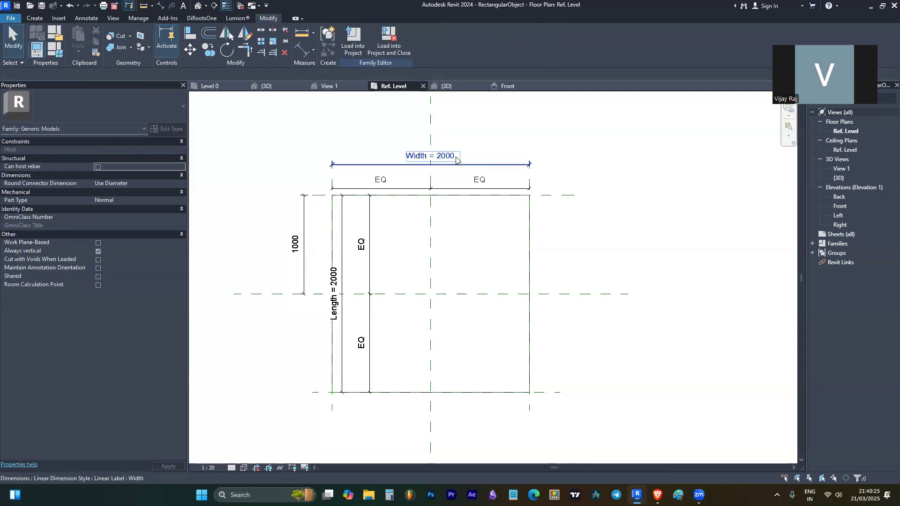
pyautogui.click(61, 52)
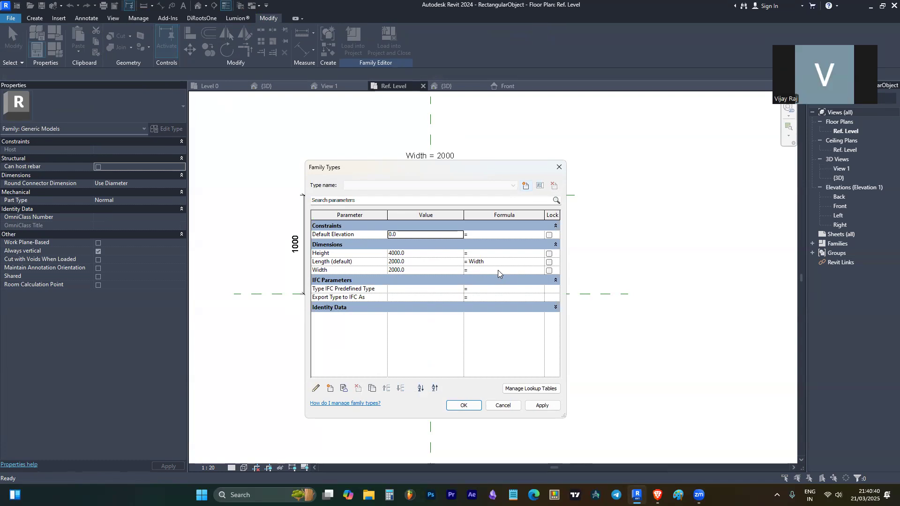
pyautogui.moveTo(451, 163); pyautogui.dragTo(504, 220)
pyautogui.click(611, 225)
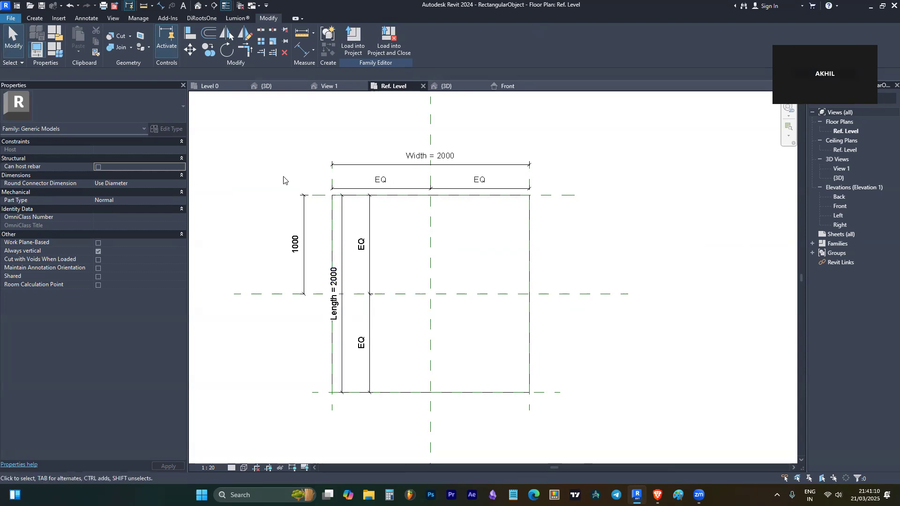
# Step: Add a family type parameter named HEight with the Length data type, grouped under Dimensions
pyautogui.click(50, 50)
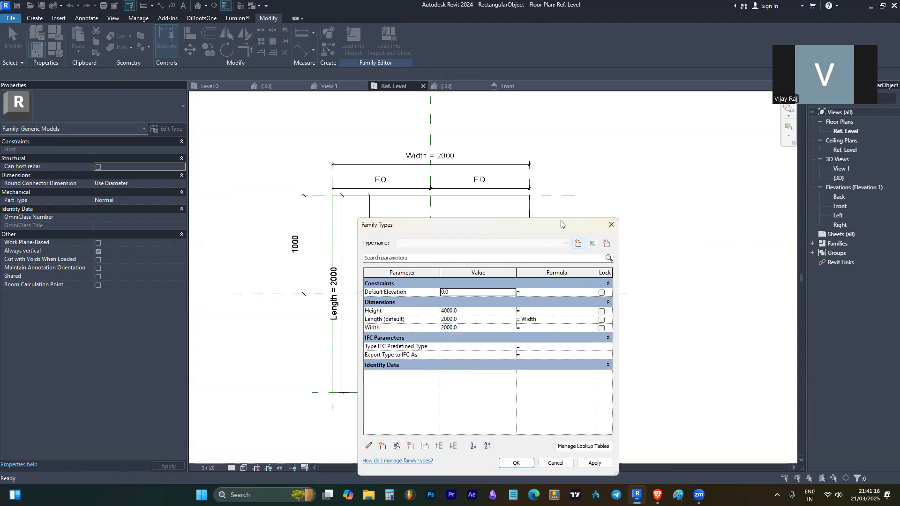
pyautogui.moveTo(561, 220); pyautogui.dragTo(515, 128)
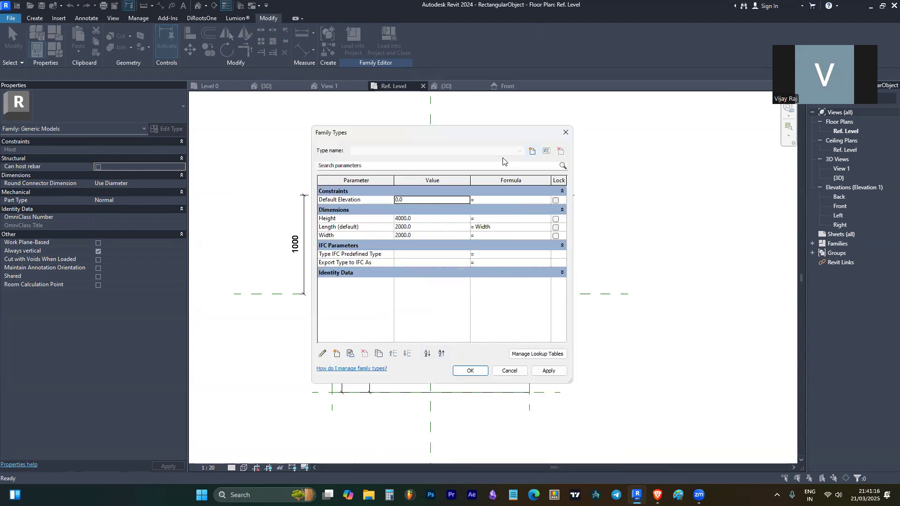
pyautogui.click(337, 355)
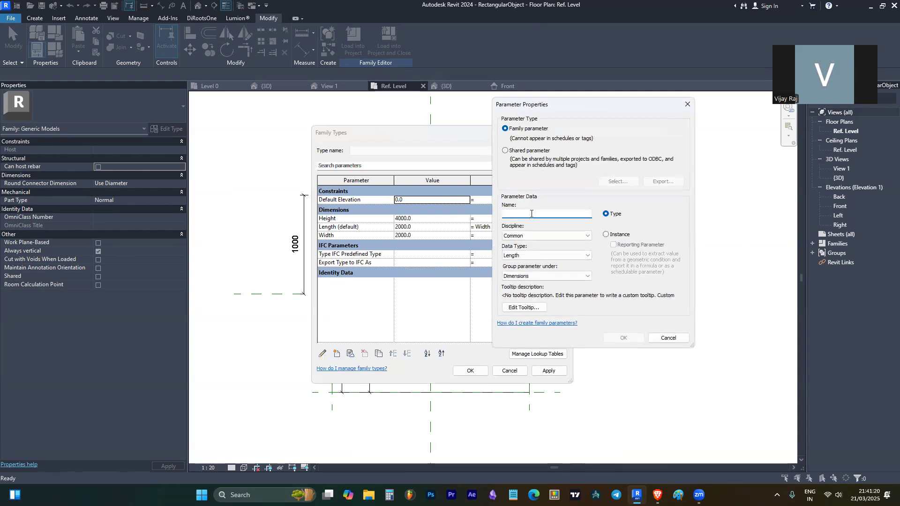
pyautogui.write('HEight')
pyautogui.press('Return')
# Step: Add another length type parameter, try the name Width, rename it Width1 and accept the family types
pyautogui.click(337, 355)
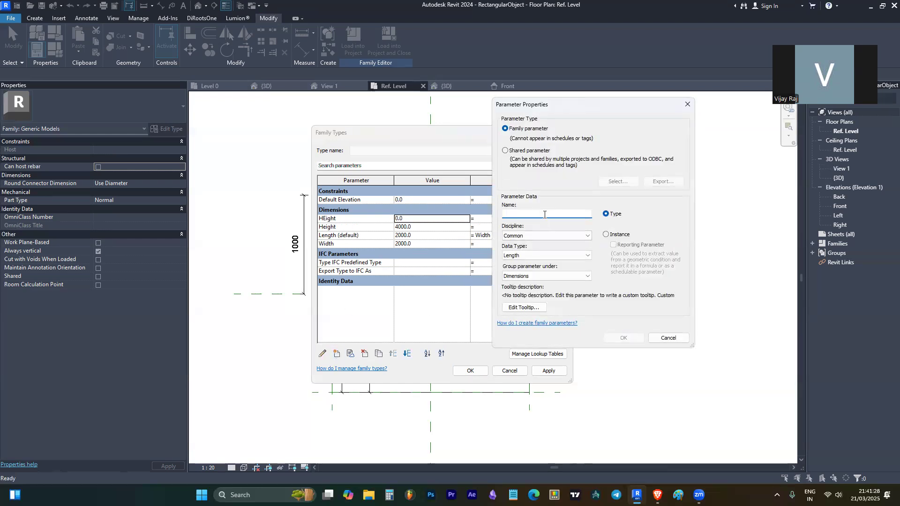
pyautogui.write('Width')
pyautogui.press('Return')
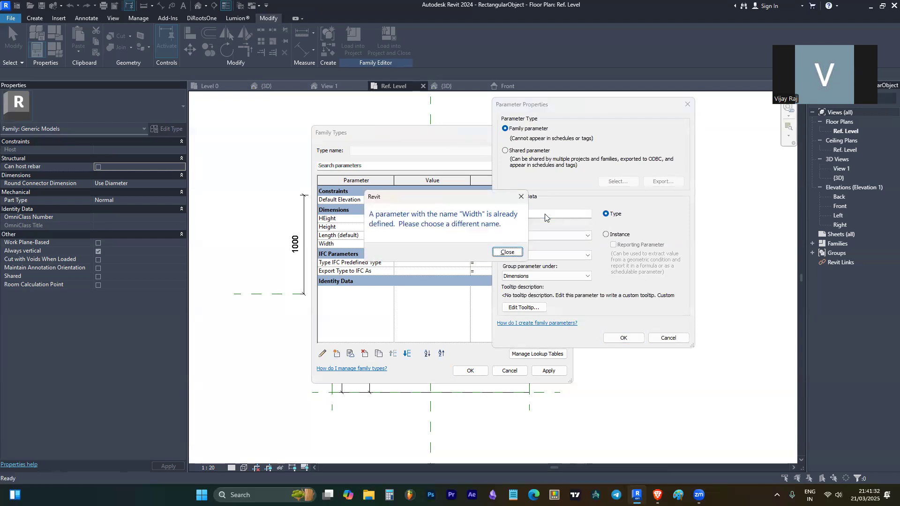
pyautogui.click(504, 251)
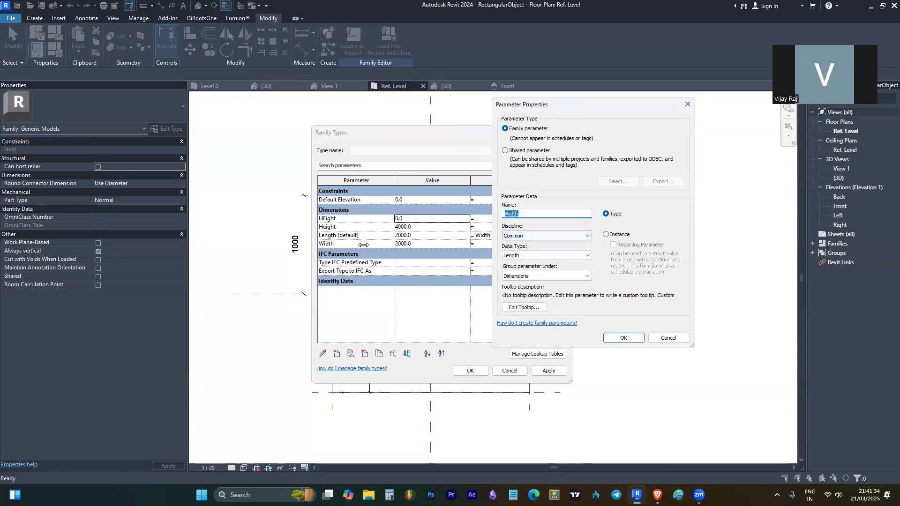
pyautogui.click(533, 214)
pyautogui.write('1')
pyautogui.press('Return')
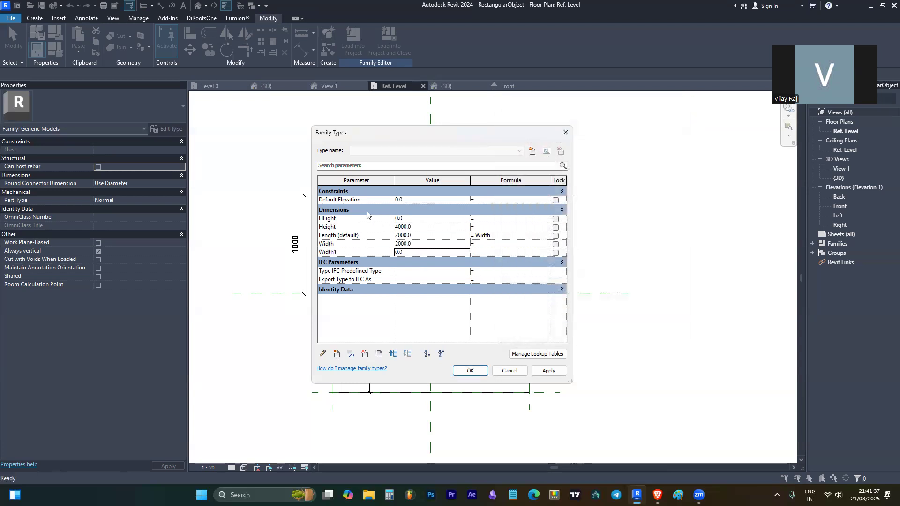
pyautogui.click(472, 372)
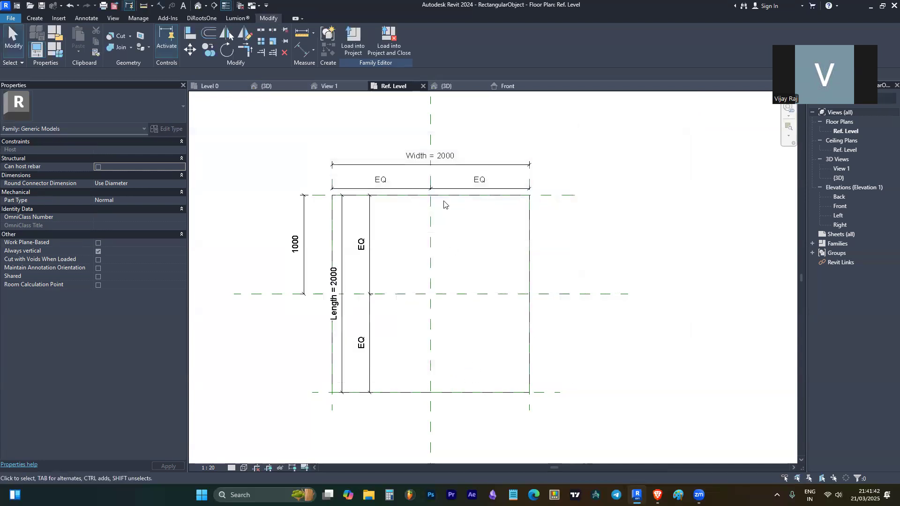
# Step: Examine which family parameters are available as labels for the Width dimension, leaving its label as is
pyautogui.click(473, 168)
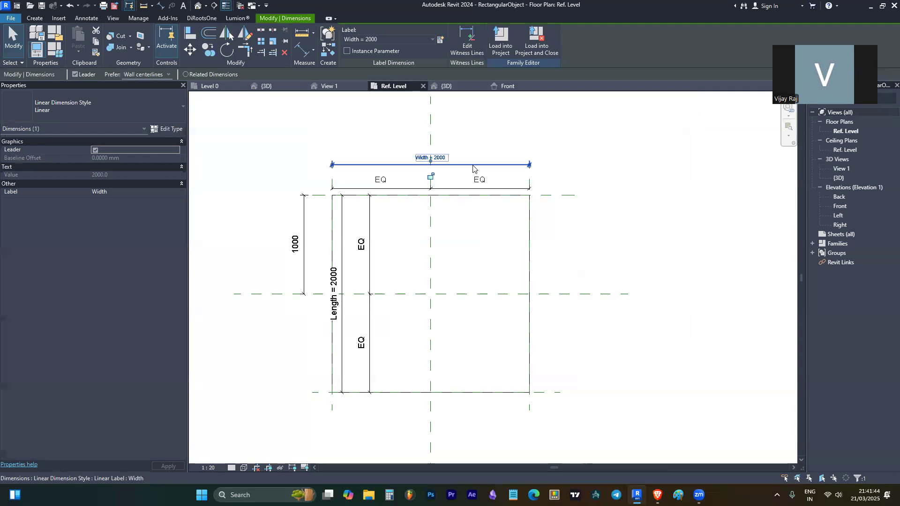
pyautogui.click(375, 39)
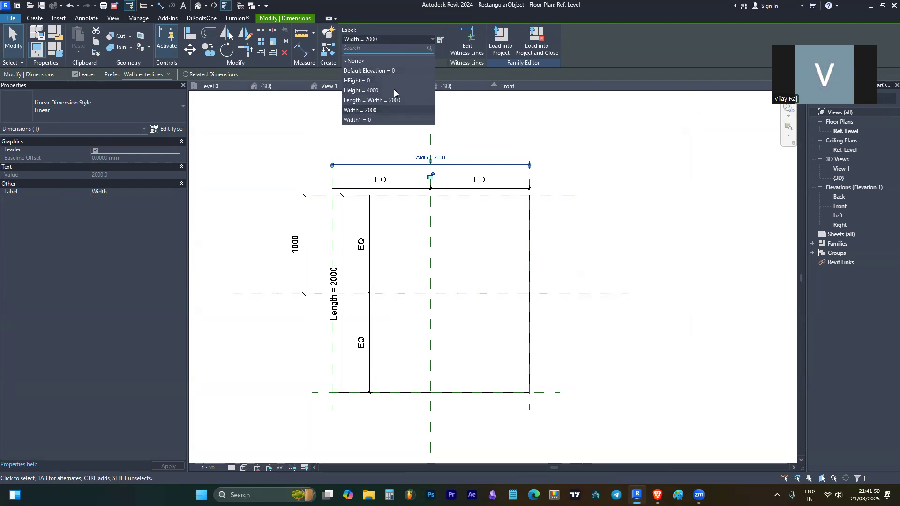
pyautogui.click(551, 156)
pyautogui.click(566, 162)
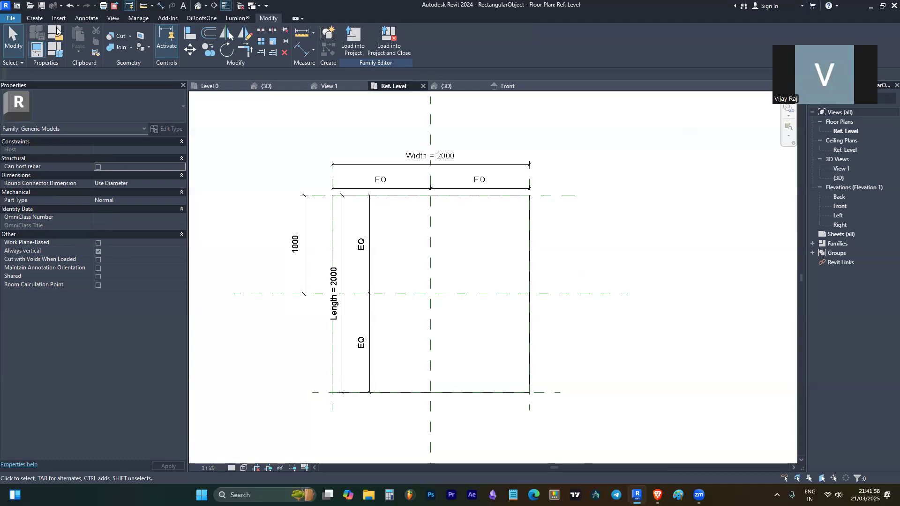
# Step: Delete the surplus HEight and Width1 parameters from the family types
pyautogui.click(55, 49)
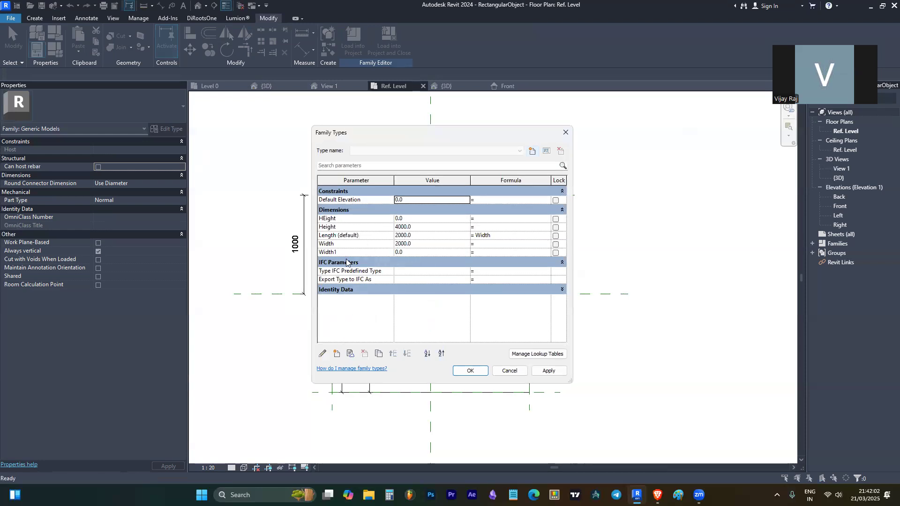
pyautogui.click(353, 219)
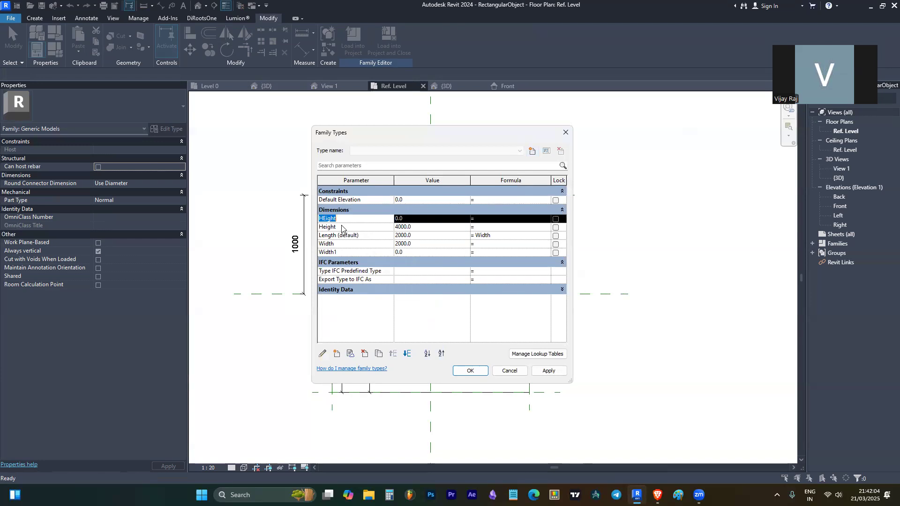
pyautogui.click(365, 354)
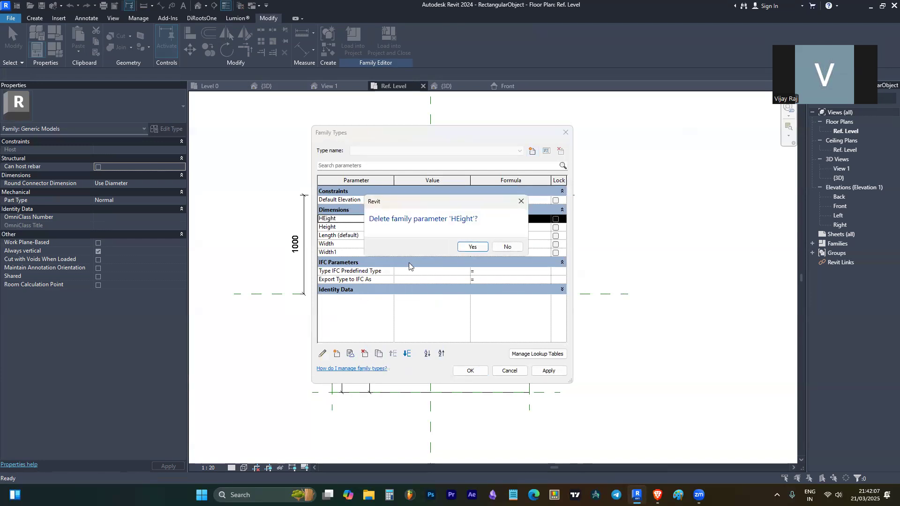
pyautogui.click(472, 247)
pyautogui.click(374, 243)
pyautogui.click(365, 354)
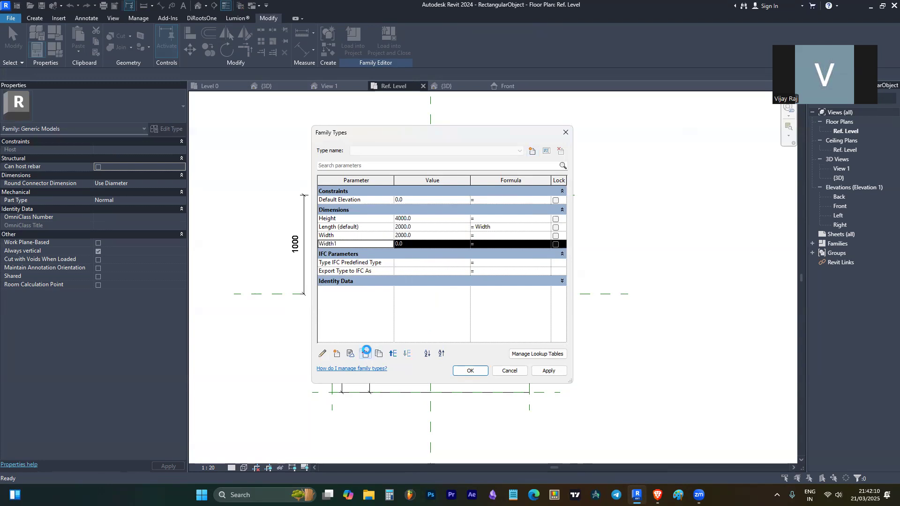
pyautogui.click(477, 245)
# Step: Set the value of the formula-driven Length parameter to 4000 in the family types
pyautogui.click(501, 227)
pyautogui.click(502, 227)
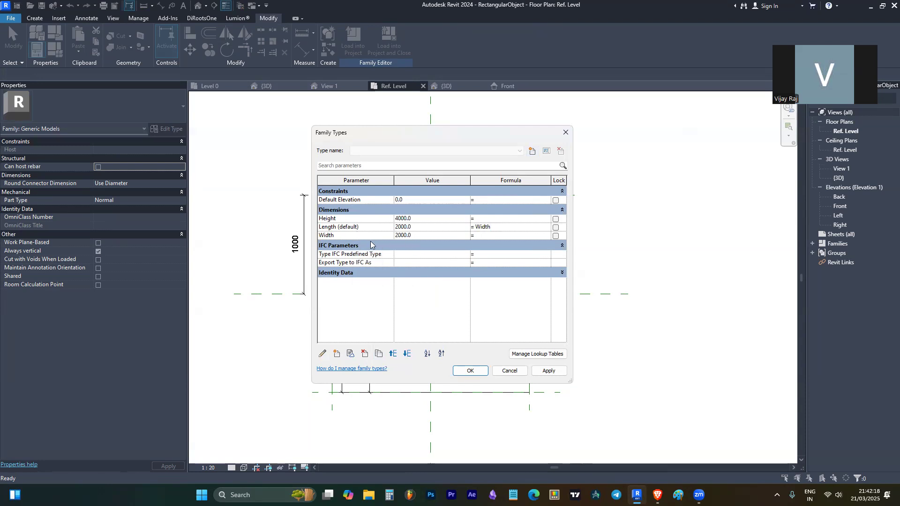
pyautogui.click(419, 227)
pyautogui.write('4000')
pyautogui.press('Tab')
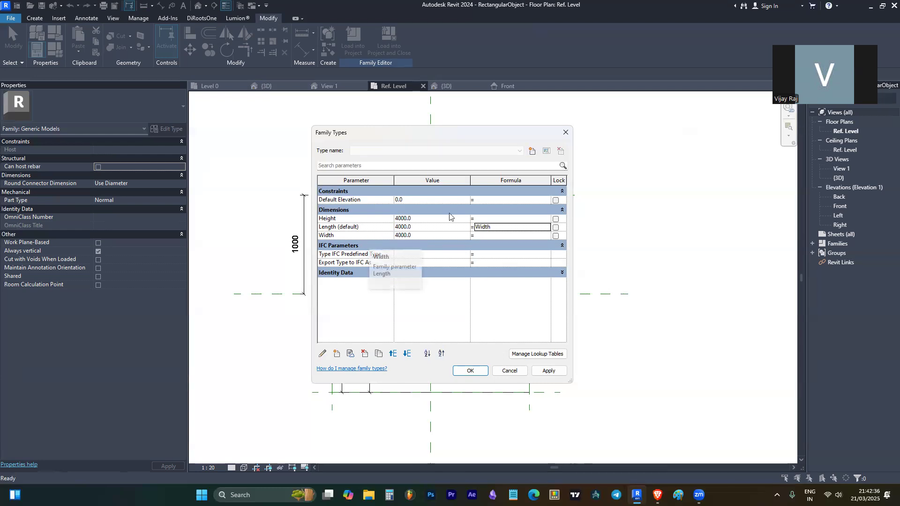
# Step: Change the Length parameter's formula to Width / 2
pyautogui.click(501, 227)
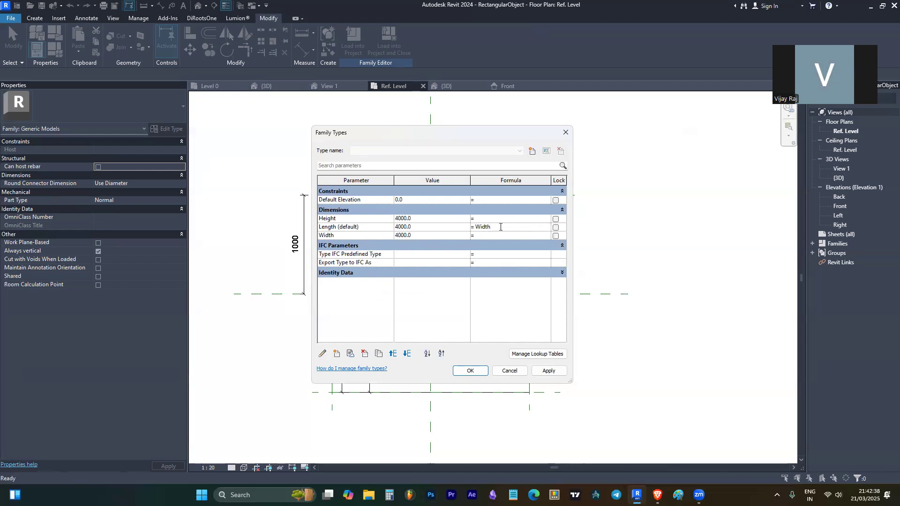
pyautogui.write('/2')
pyautogui.press('Tab')
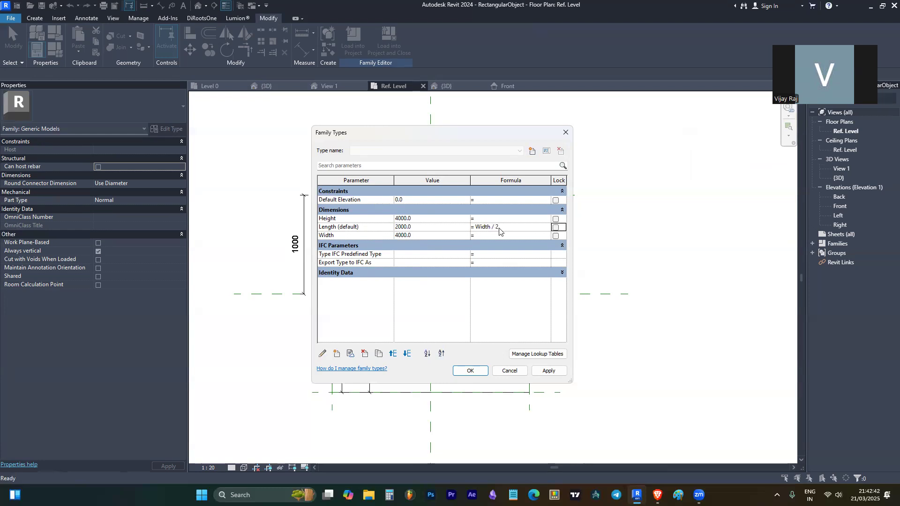